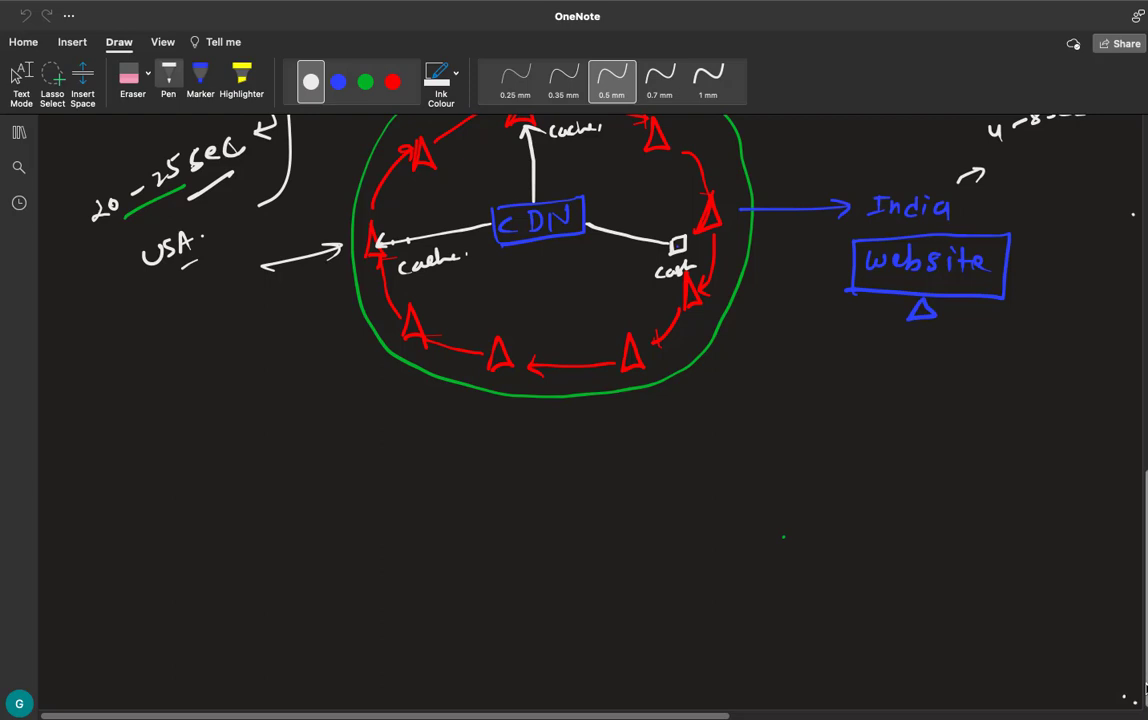
- Close the OneNote window, reopen it and return it to full screen
key("Escape")
mouse_move(205, 36)
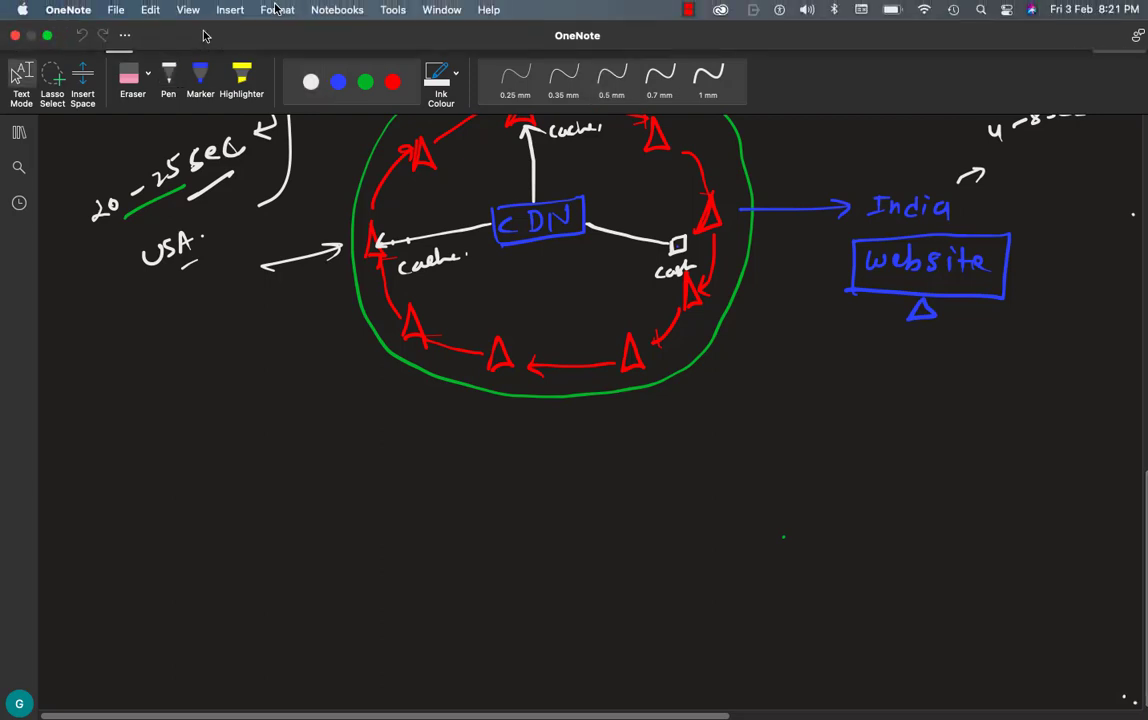
left_click(15, 35)
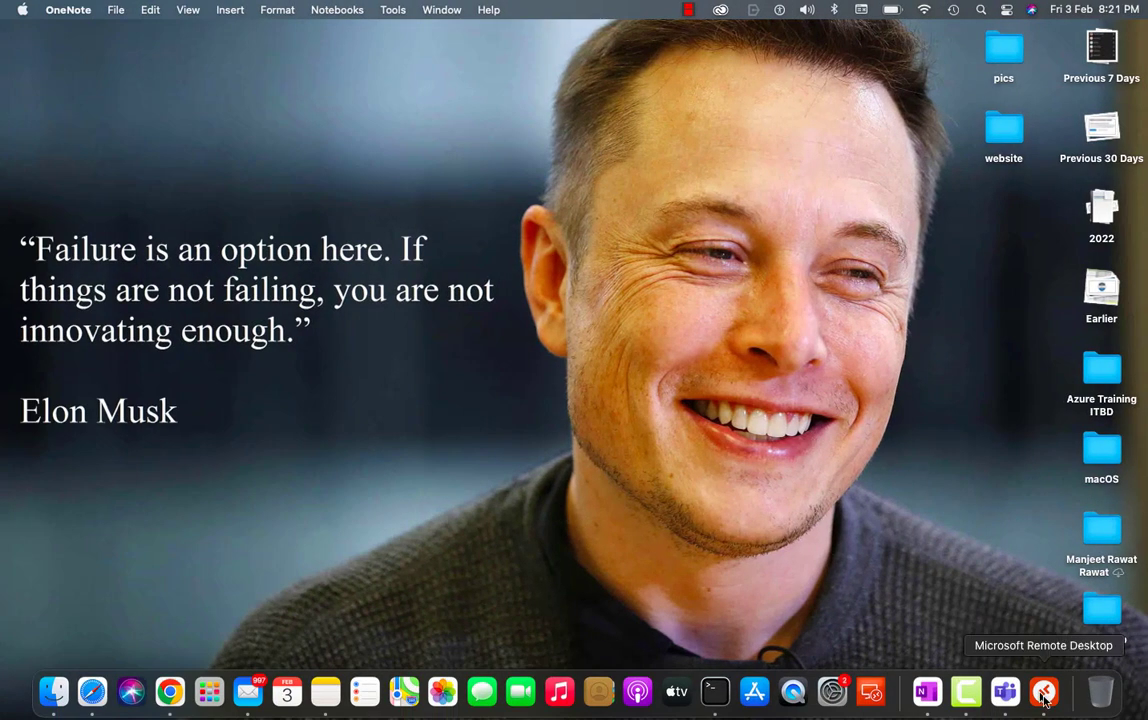
left_click(930, 694)
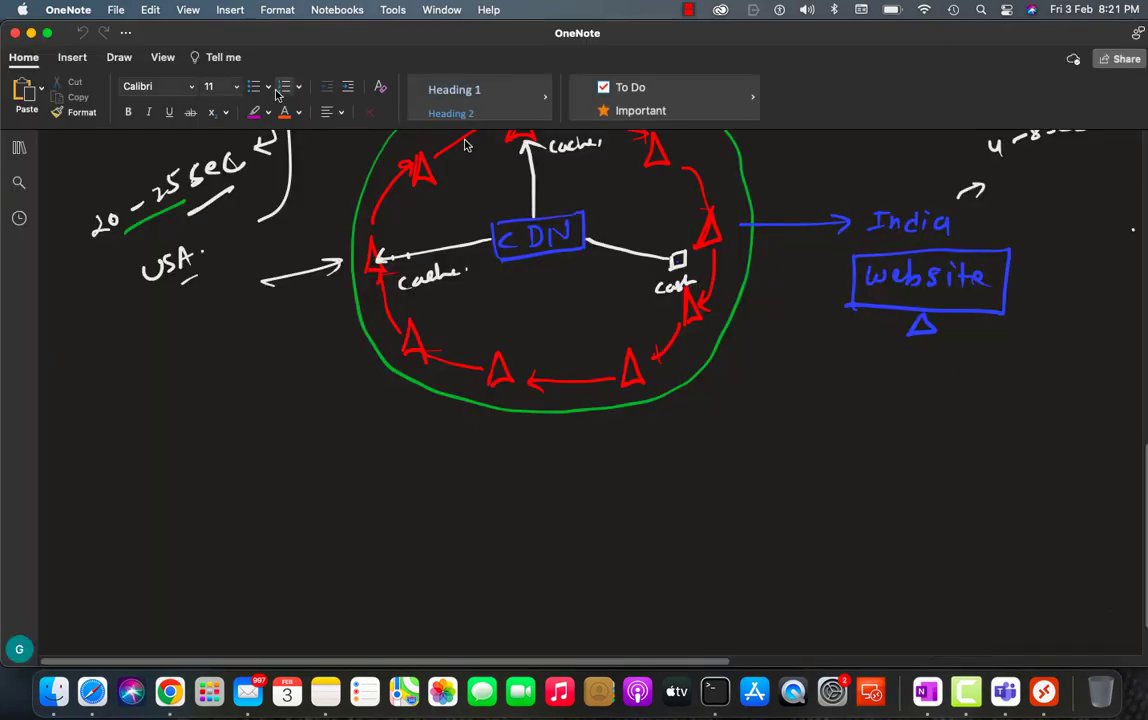
left_click(46, 32)
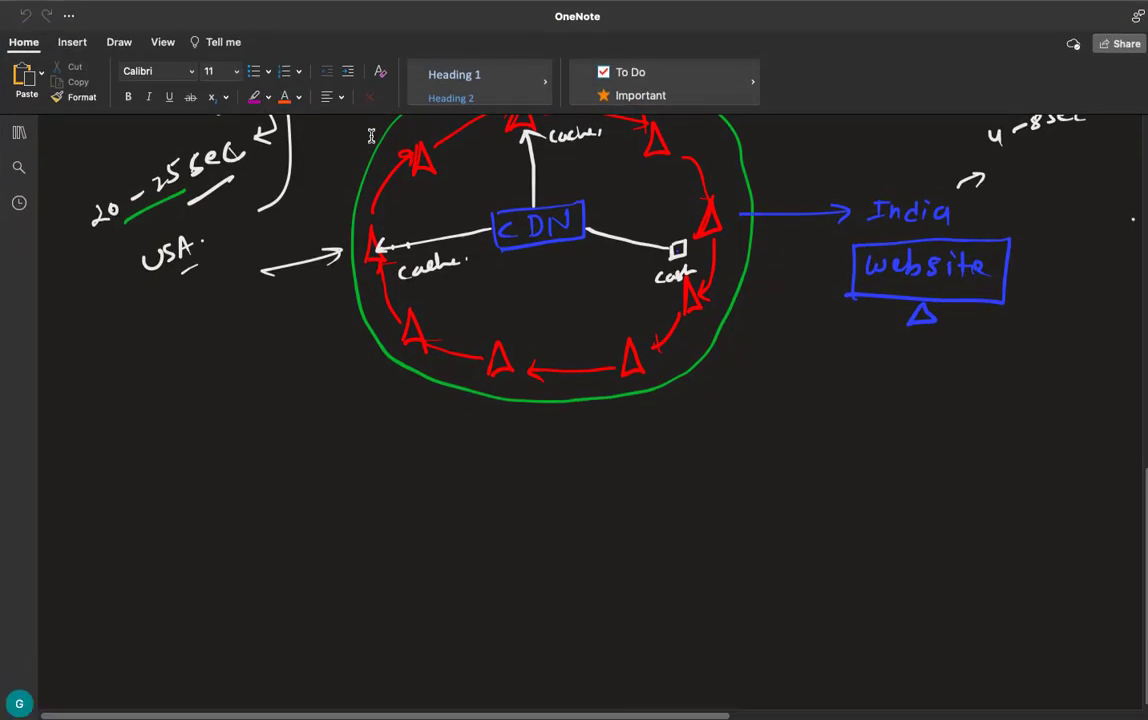
- Handwrite "Configure" with the green 0.7 mm pen in the blank area below the CDN diagram
left_click(119, 42)
left_click(311, 82)
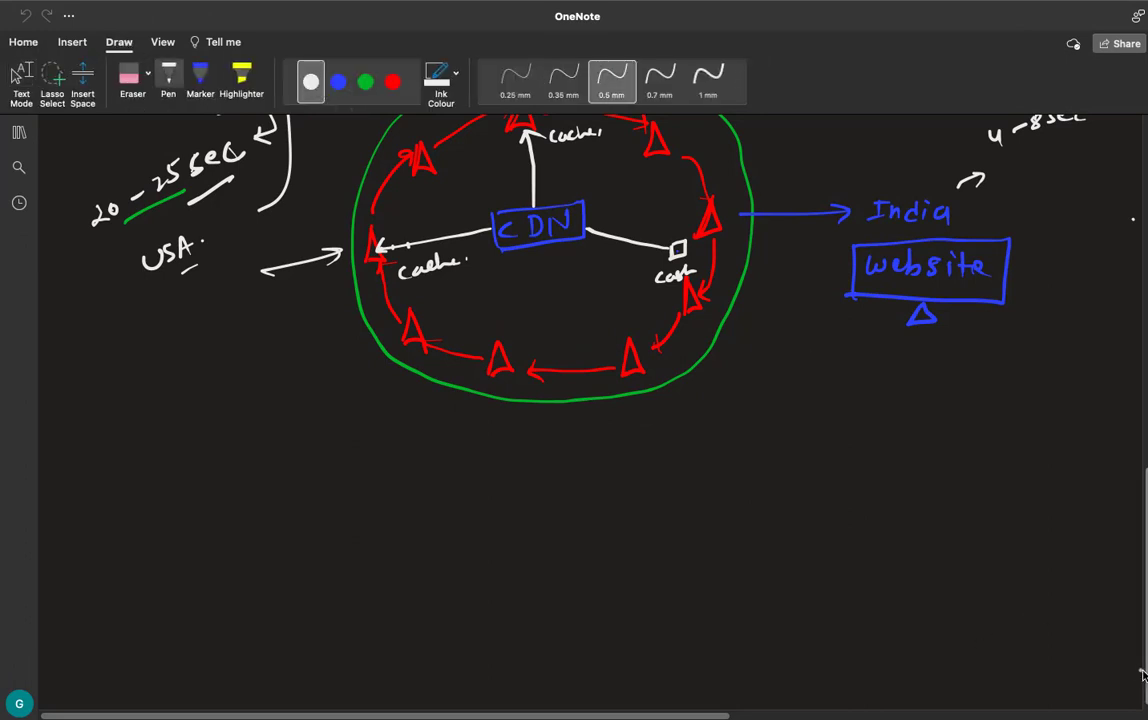
scroll(1138, 397, "down", 5)
left_click(366, 82)
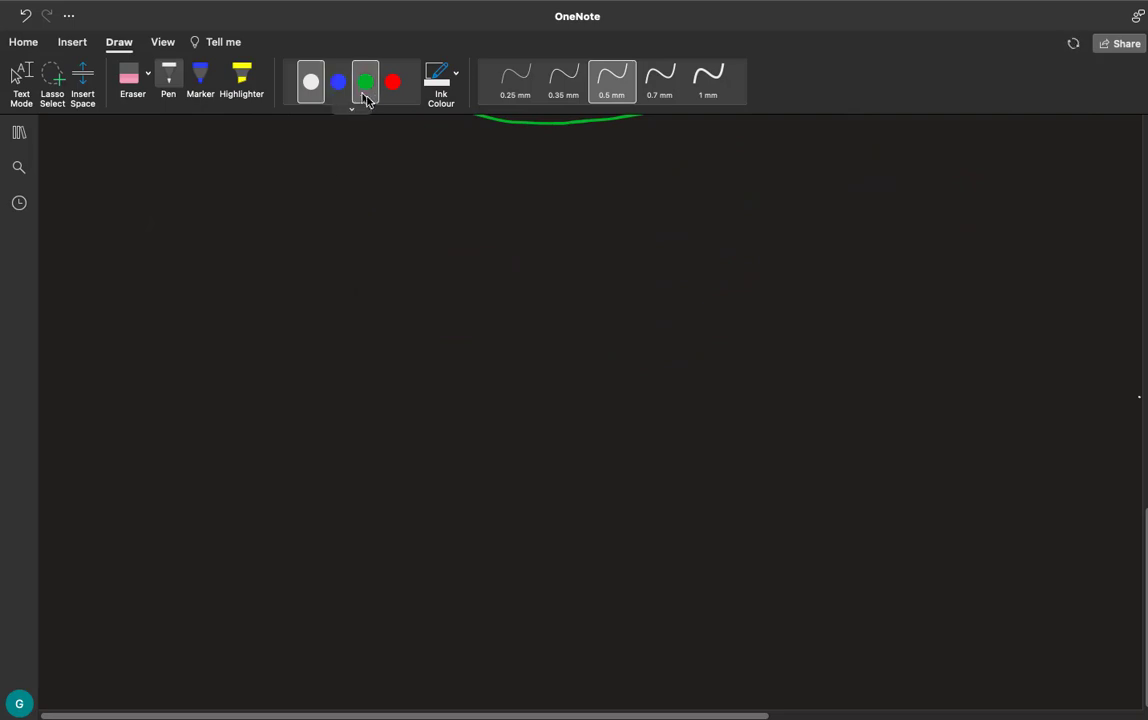
left_click(660, 80)
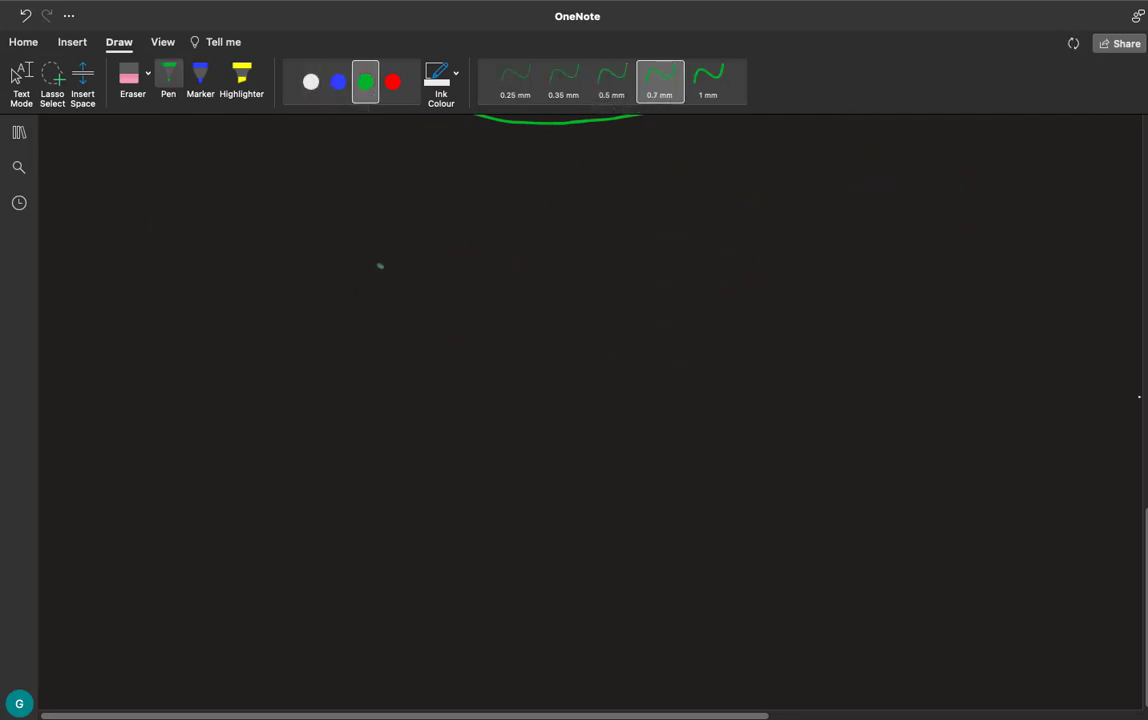
mouse_move(388, 256)
left_mouse_down()
mouse_move(386, 277)
mouse_move(401, 263)
left_mouse_up()
left_click_drag(420, 262, 429, 277)
mouse_move(442, 281)
left_mouse_down()
mouse_move(441, 252)
mouse_move(452, 251)
left_mouse_up()
left_click_drag(440, 267, 478, 292)
left_click(465, 257)
mouse_move(490, 266)
left_mouse_down()
mouse_move(500, 277)
mouse_move(541, 272)
left_mouse_up()
- Complete the green heading with "Azure - L.B" and underline it using the 0.5 mm pen
mouse_move(578, 281)
left_mouse_down()
mouse_move(588, 252)
mouse_move(598, 280)
left_mouse_up()
left_click_drag(581, 270, 782, 285)
left_click(680, 270)
left_click(770, 270)
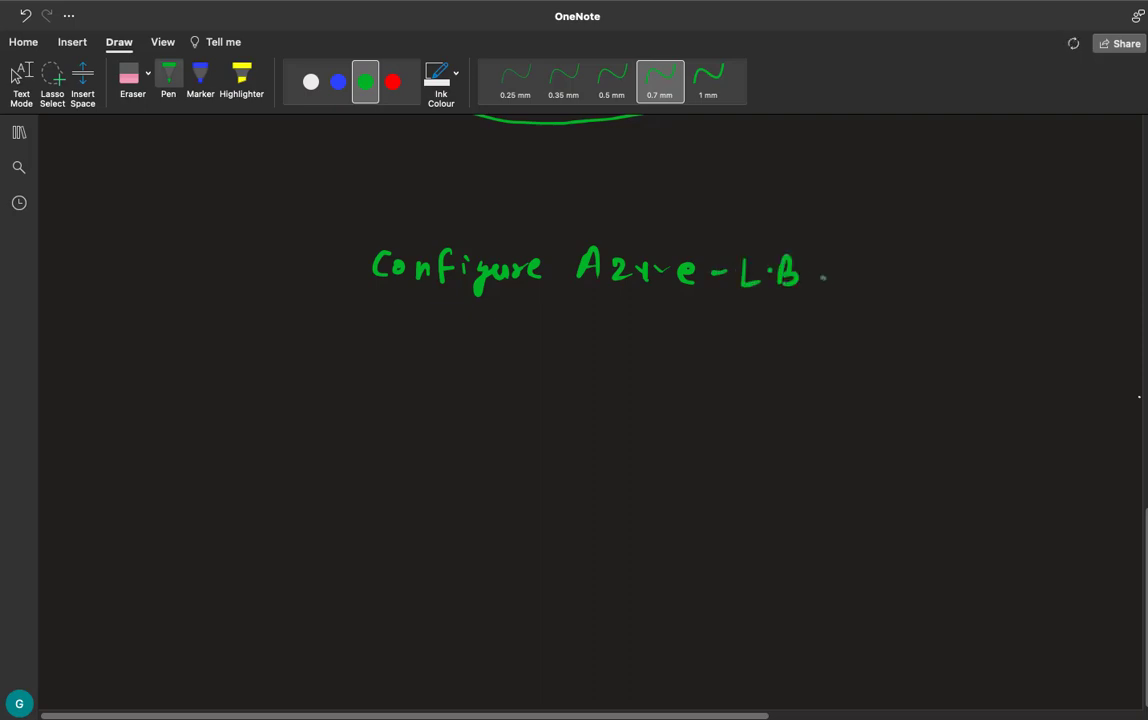
left_click(628, 83)
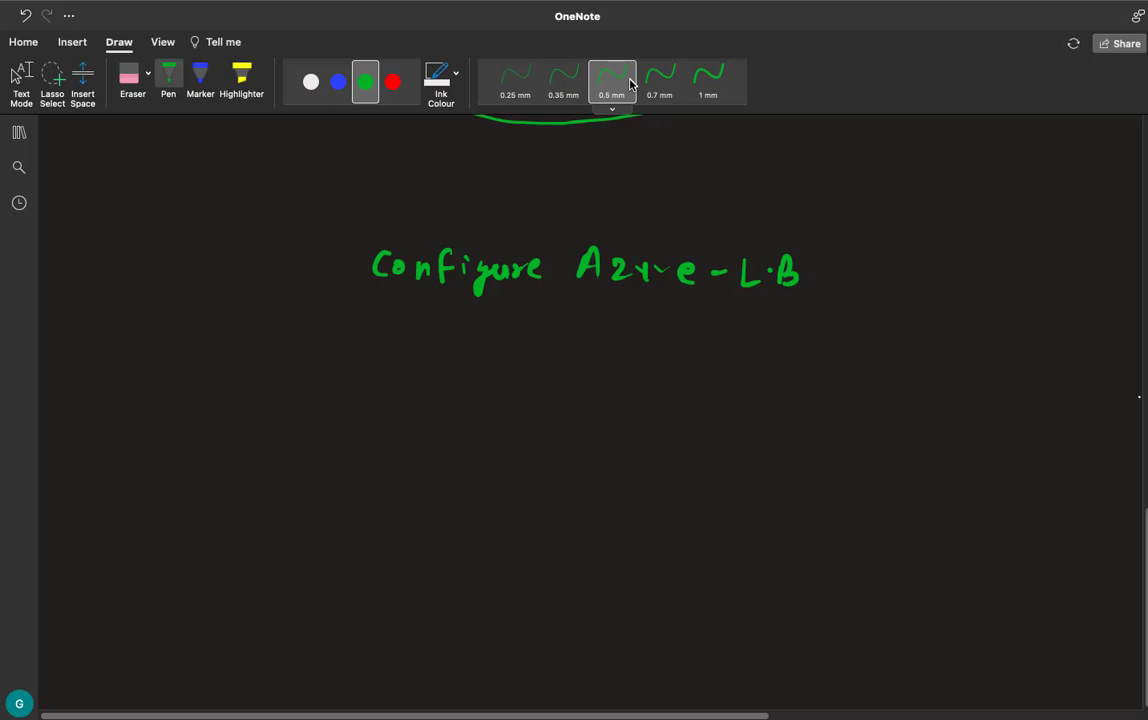
left_click_drag(433, 315, 851, 324)
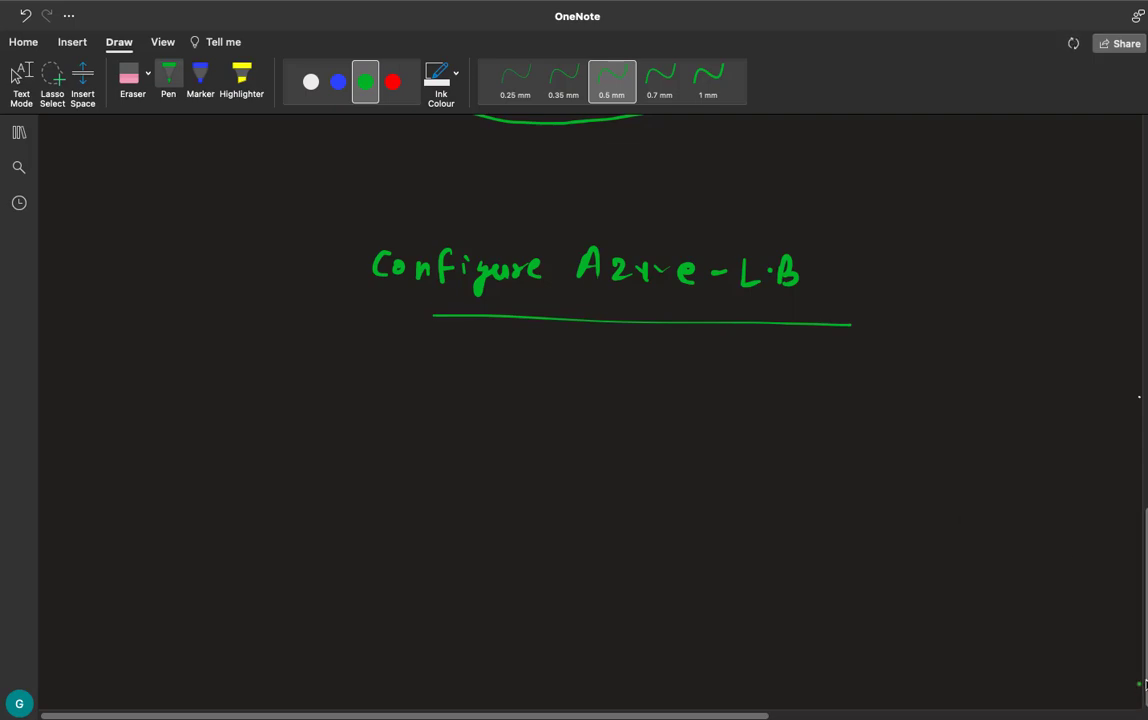
- Handwrite the first list item, "1- 2 web server", in blue below the heading
scroll(1140, 692, "down", 5)
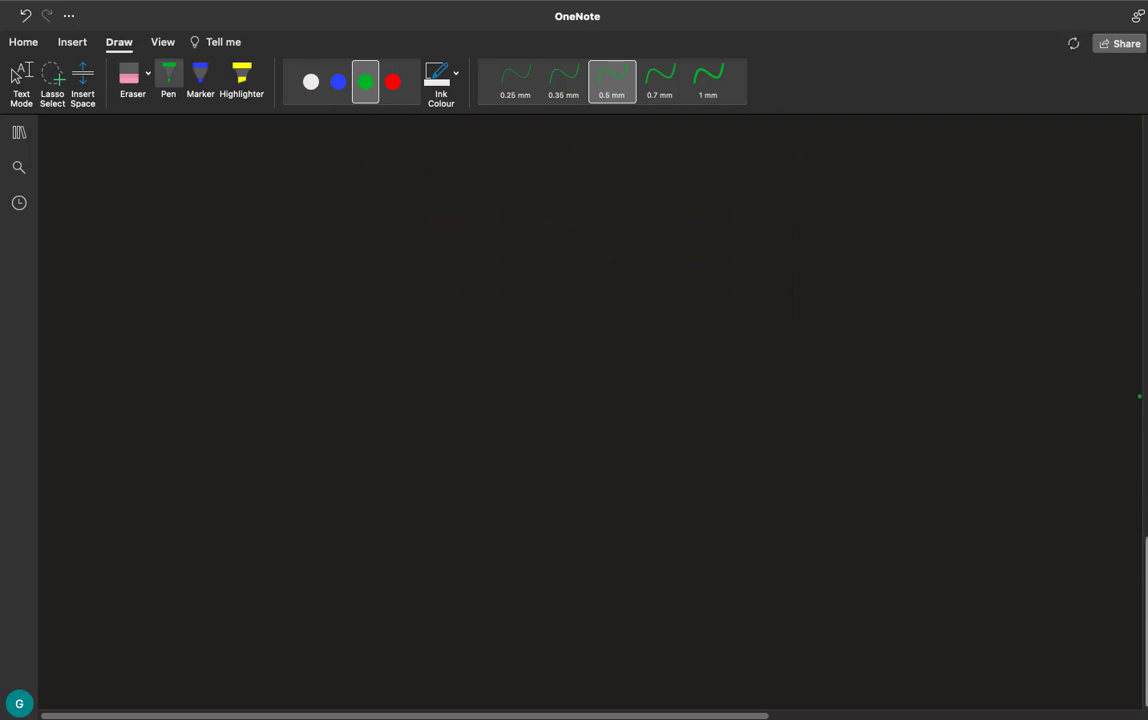
scroll(1139, 396, "up", 5)
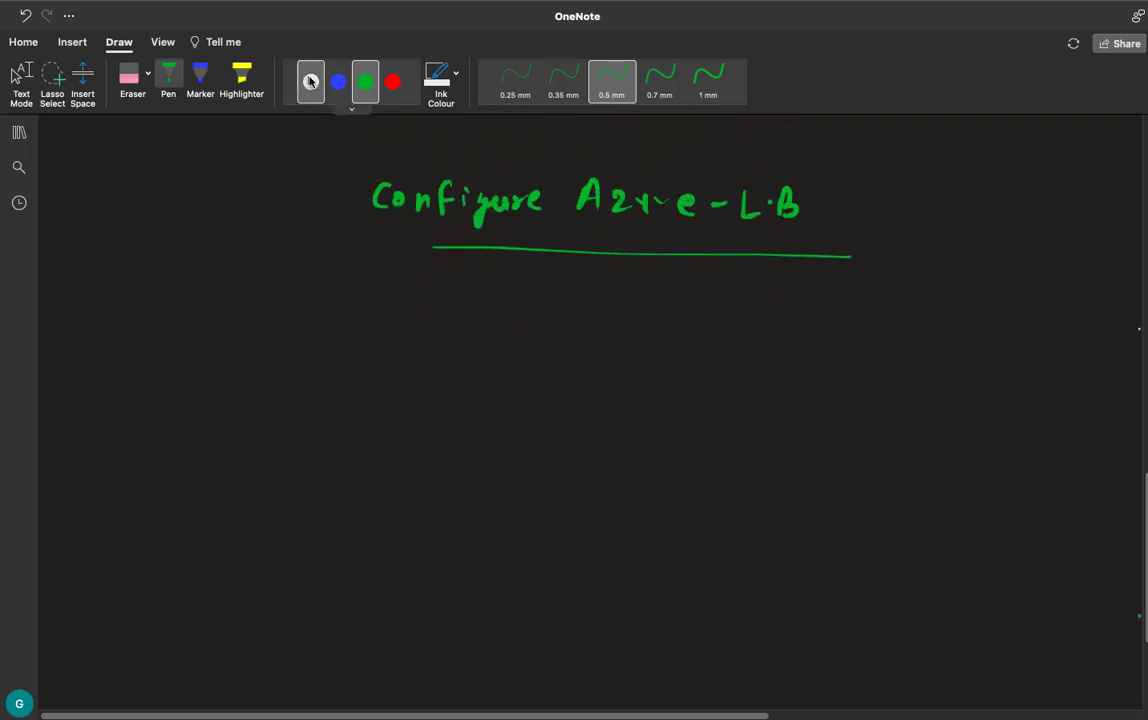
left_click(338, 82)
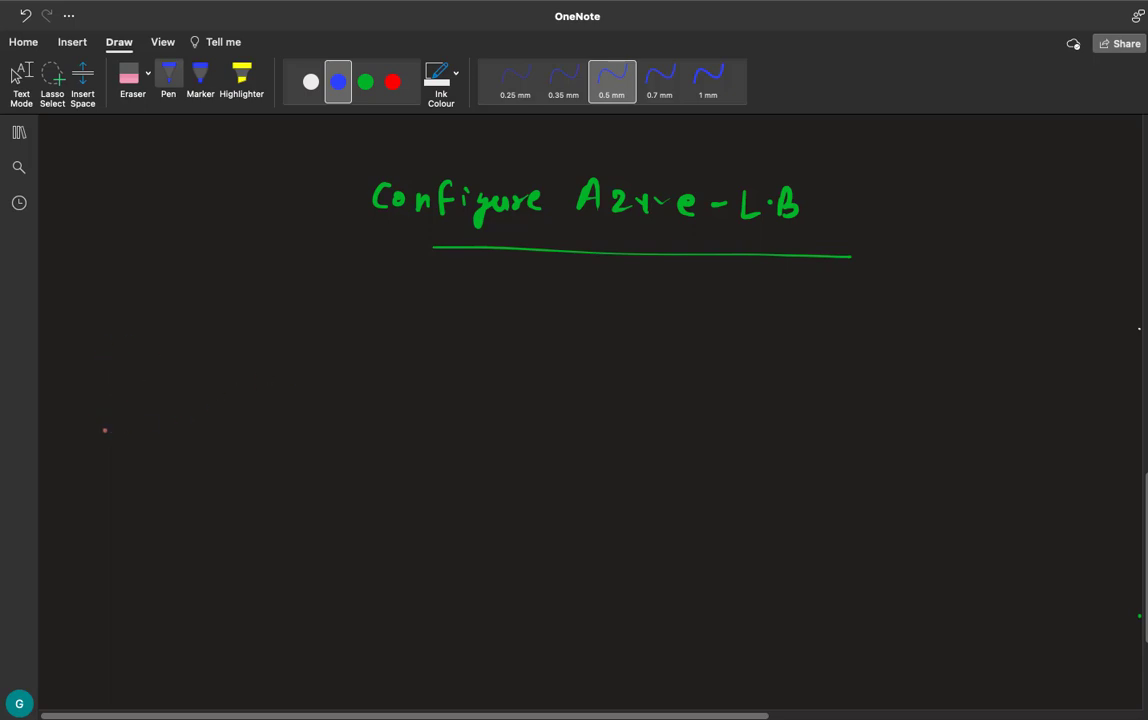
left_click_drag(135, 341, 132, 360)
left_click_drag(143, 352, 246, 354)
mouse_move(252, 340)
left_mouse_down()
mouse_move(290, 355)
mouse_move(391, 349)
left_mouse_up()
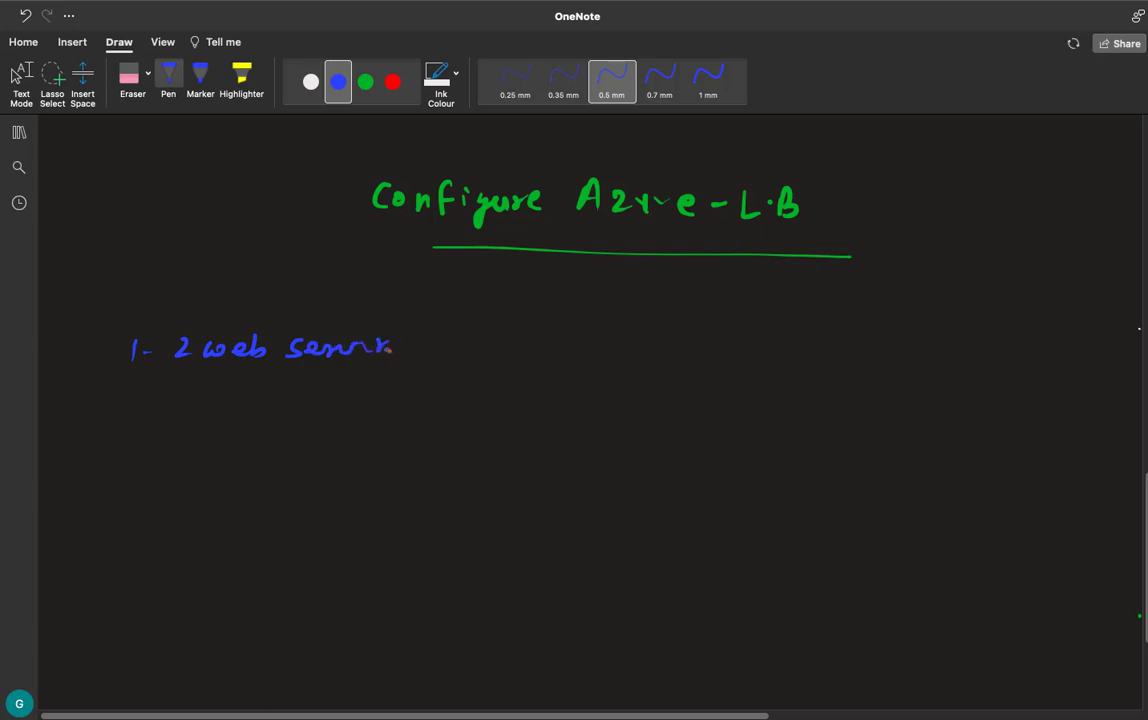
- Handwrite the second list item, "2- IIS. / Apache", in blue and add the number 3 for the next item
mouse_move(113, 395)
left_mouse_down()
mouse_move(131, 410)
mouse_move(193, 392)
left_mouse_up()
mouse_move(180, 408)
left_mouse_down()
mouse_move(219, 406)
mouse_move(227, 392)
left_mouse_up()
left_click_drag(213, 408, 237, 407)
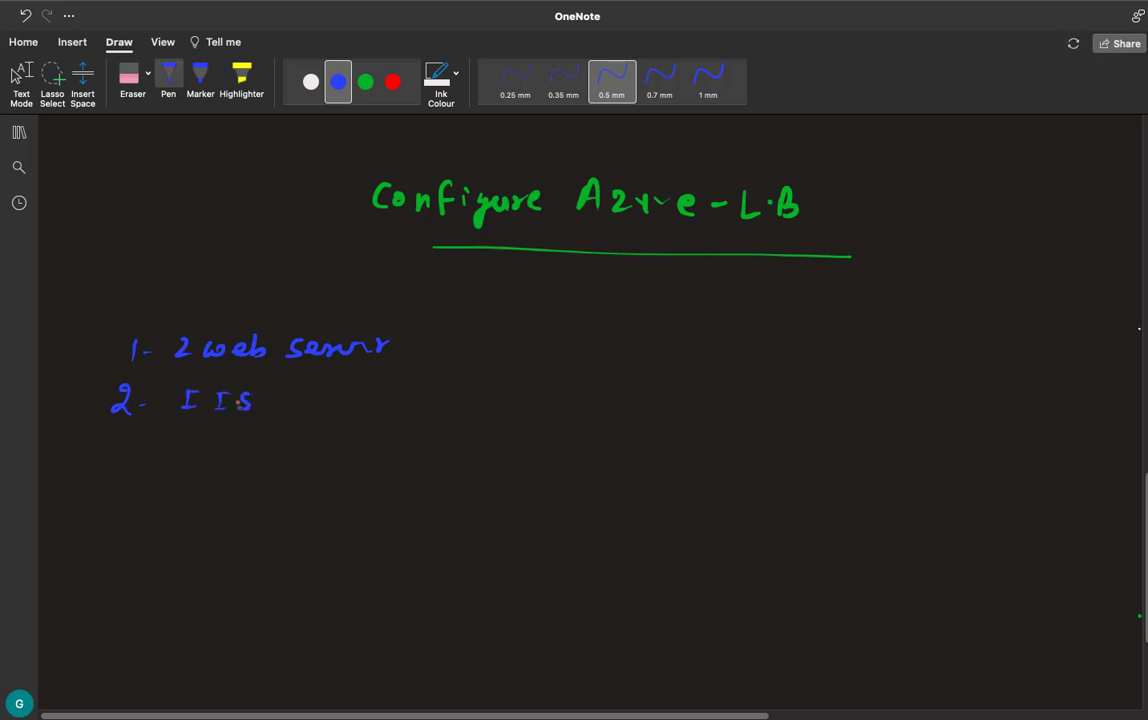
left_click_drag(121, 450, 118, 469)
mouse_move(293, 390)
left_mouse_down()
mouse_move(286, 414)
mouse_move(327, 414)
left_mouse_up()
left_click_drag(311, 406, 334, 414)
left_click_drag(335, 398, 384, 414)
left_click_drag(385, 406, 398, 414)
left_click_drag(404, 408, 420, 410)
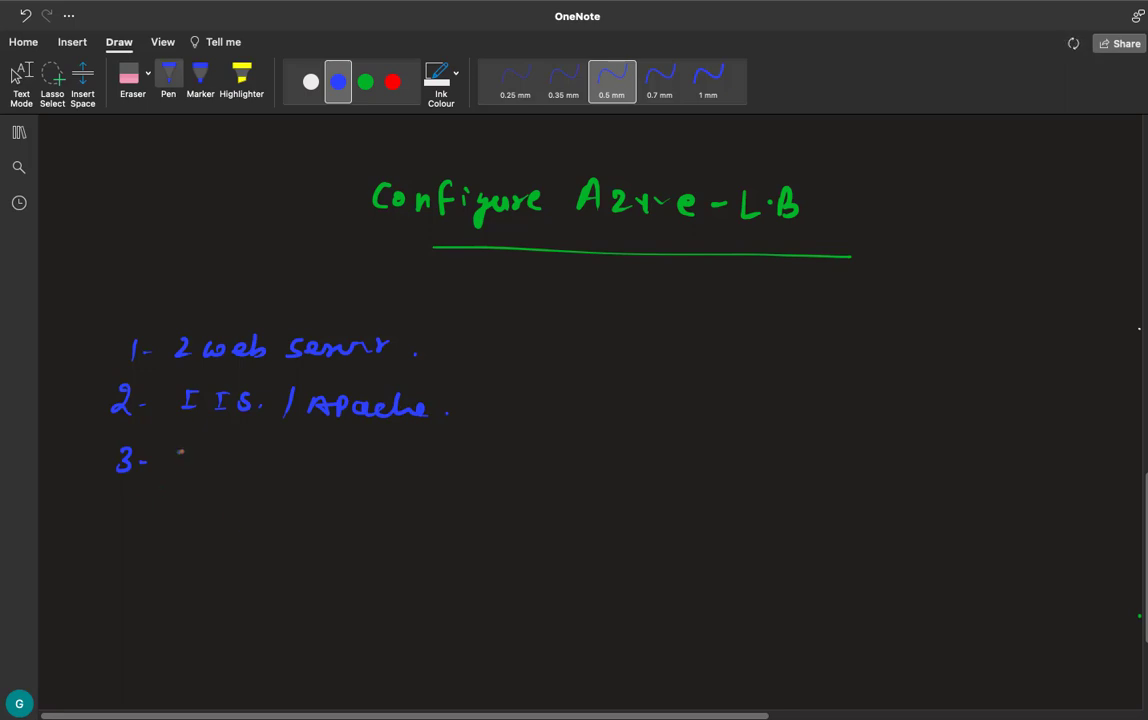
- Handwrite "Create Dumy website" as the text of list item 3
left_click_drag(188, 452, 186, 472)
left_click_drag(192, 460, 216, 470)
left_click_drag(218, 462, 259, 472)
left_click_drag(266, 450, 264, 472)
left_click_drag(258, 460, 312, 474)
mouse_move(328, 465)
left_mouse_down()
mouse_move(368, 478)
mouse_move(440, 462)
mouse_move(467, 476)
mouse_move(531, 476)
left_mouse_up()
left_click_drag(525, 464, 549, 472)
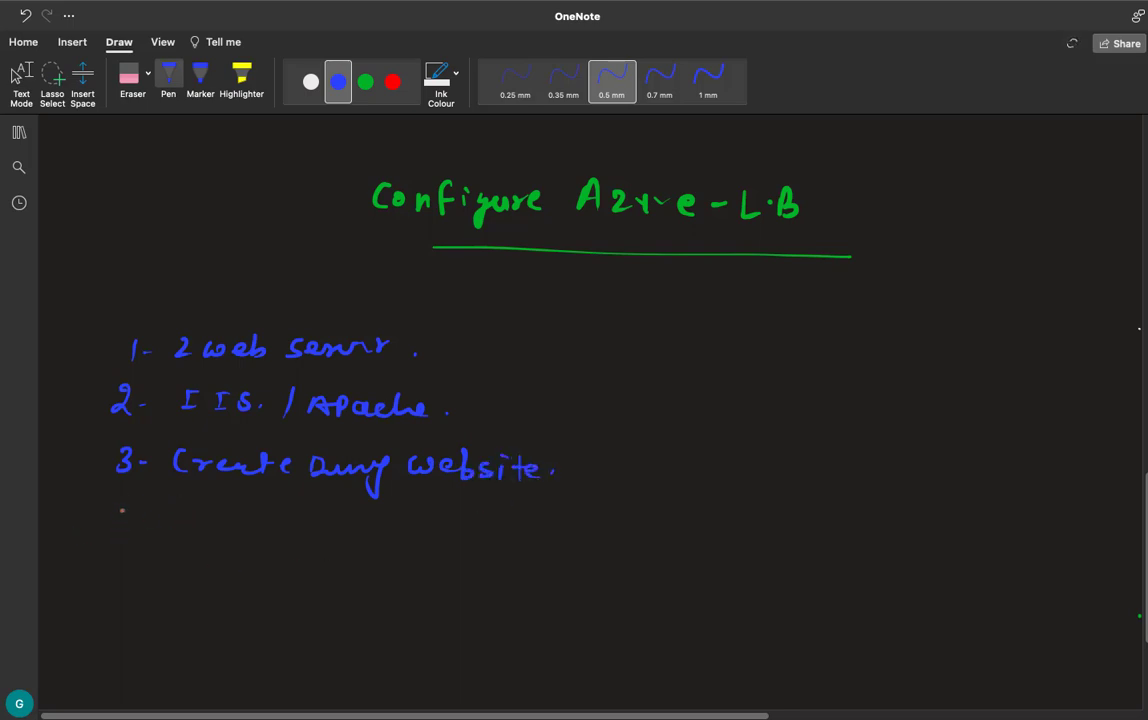
- Handwrite the fourth list item, "4- Create- L.B.", in blue
mouse_move(121, 508)
left_mouse_down()
mouse_move(114, 526)
mouse_move(133, 524)
mouse_move(130, 535)
left_mouse_up()
left_click_drag(148, 522, 242, 530)
mouse_move(250, 512)
left_mouse_down()
mouse_move(252, 530)
mouse_move(258, 520)
left_mouse_up()
left_click_drag(264, 524, 355, 535)
left_click(341, 529)
left_click_drag(355, 515, 357, 535)
- Handwrite the fifth list item, "5- Add vms. to L.B.", in blue
mouse_move(128, 568)
left_mouse_down()
mouse_move(116, 586)
mouse_move(153, 580)
left_mouse_up()
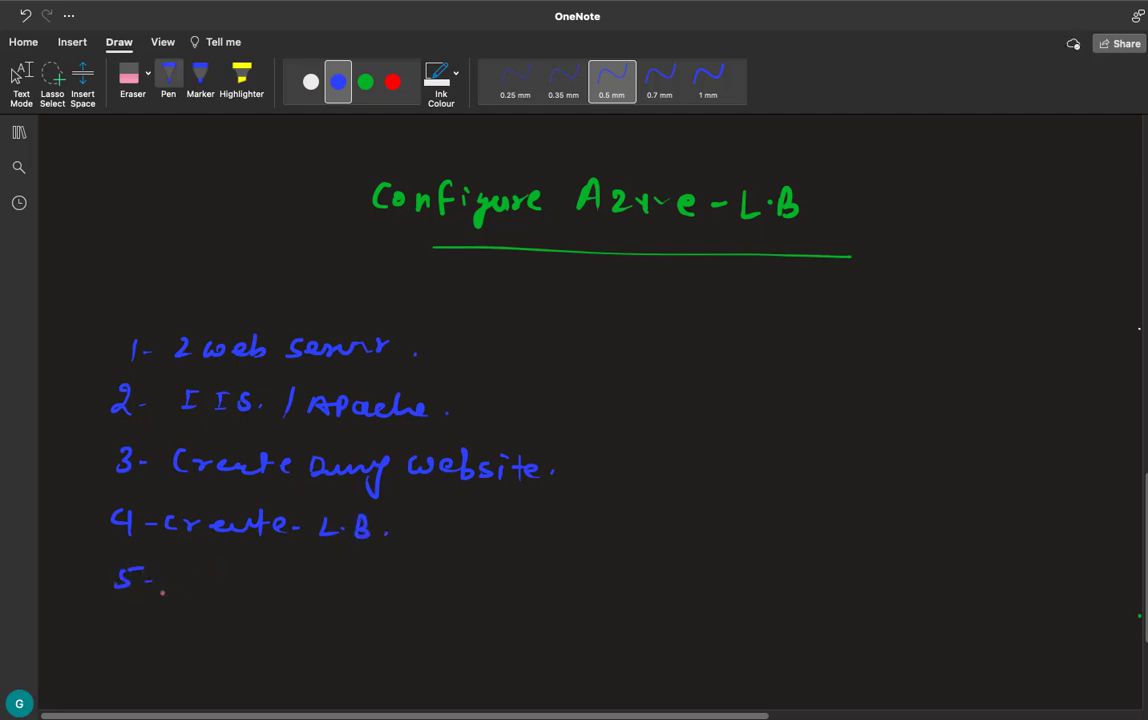
mouse_move(174, 590)
left_mouse_down()
mouse_move(212, 566)
mouse_move(228, 580)
mouse_move(235, 566)
mouse_move(318, 590)
left_mouse_up()
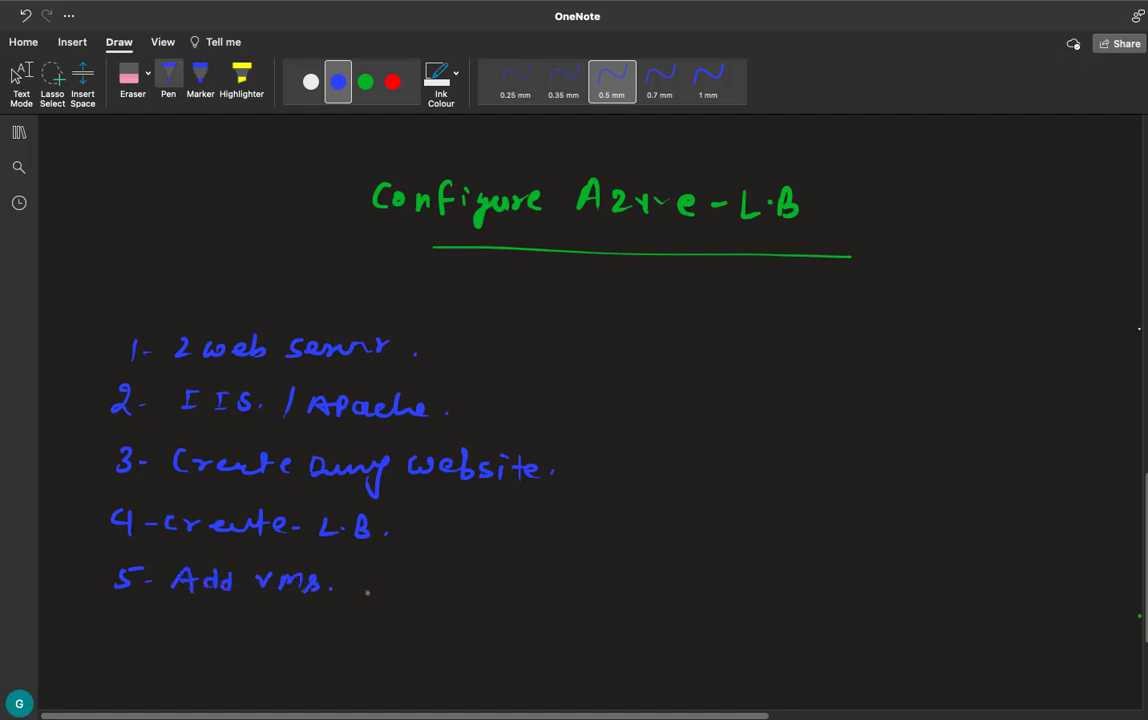
left_click(328, 585)
mouse_move(356, 572)
left_mouse_down()
mouse_move(357, 590)
mouse_move(366, 581)
left_mouse_up()
left_click_drag(380, 579, 450, 591)
left_click(447, 582)
left_click_drag(451, 568, 452, 590)
- Draw a tall green rectangle below the list for the load balancer and label it "L.B." above
scroll(600, 400, "down", 3)
scroll(600, 400, "up", 2)
scroll(600, 400, "down", 4)
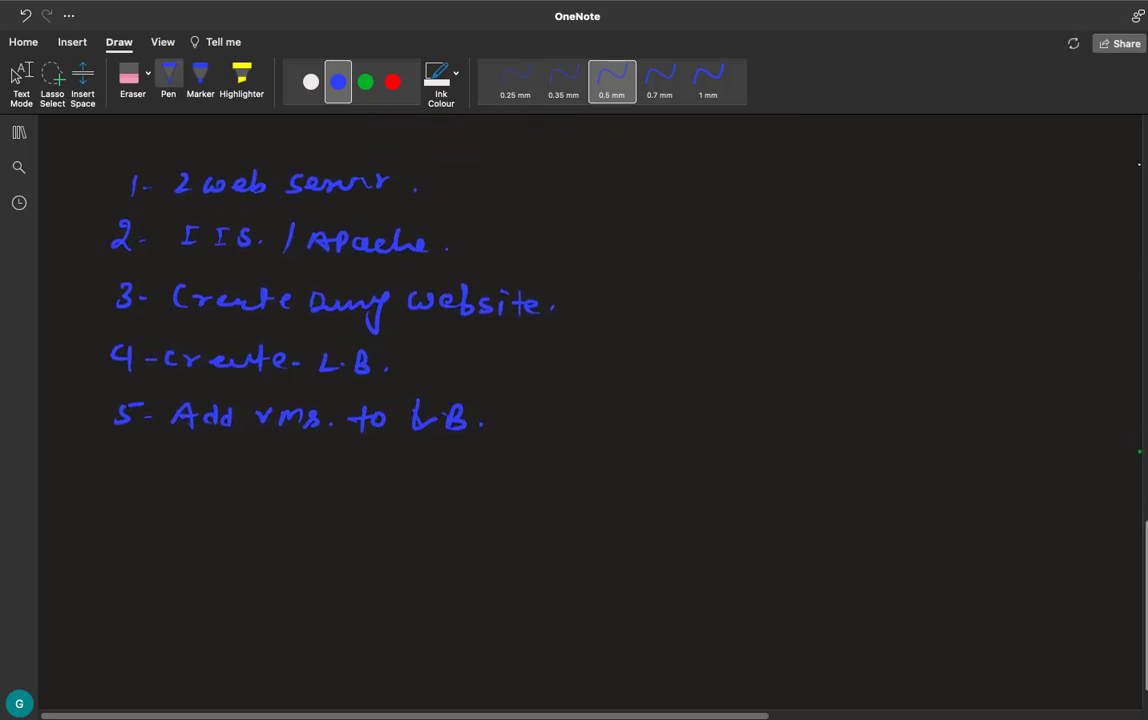
left_click(365, 81)
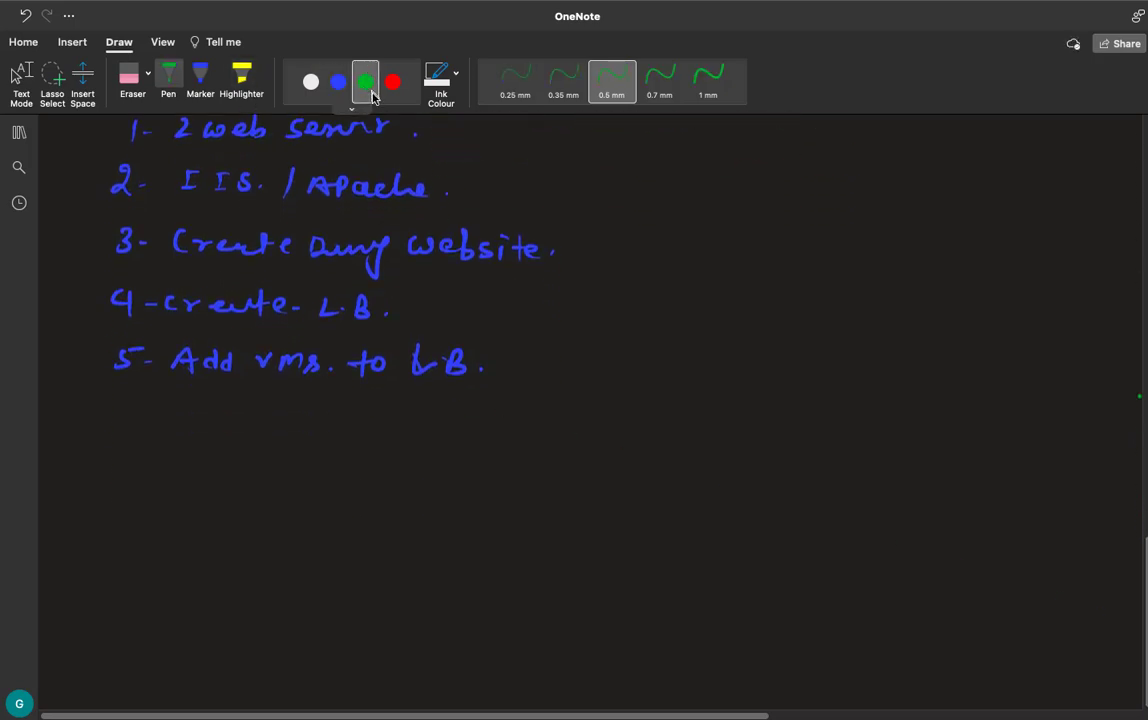
mouse_move(545, 633)
left_mouse_down()
mouse_move(561, 476)
mouse_move(602, 490)
mouse_move(589, 630)
mouse_move(546, 635)
left_mouse_up()
left_click(560, 434)
mouse_move(545, 423)
left_mouse_down()
mouse_move(551, 440)
mouse_move(574, 440)
left_mouse_up()
left_click_drag(575, 423, 576, 440)
left_click(599, 433)
- Draw two white monitors left of the load balancer box, each with an arrow pointing to it
left_click(311, 82)
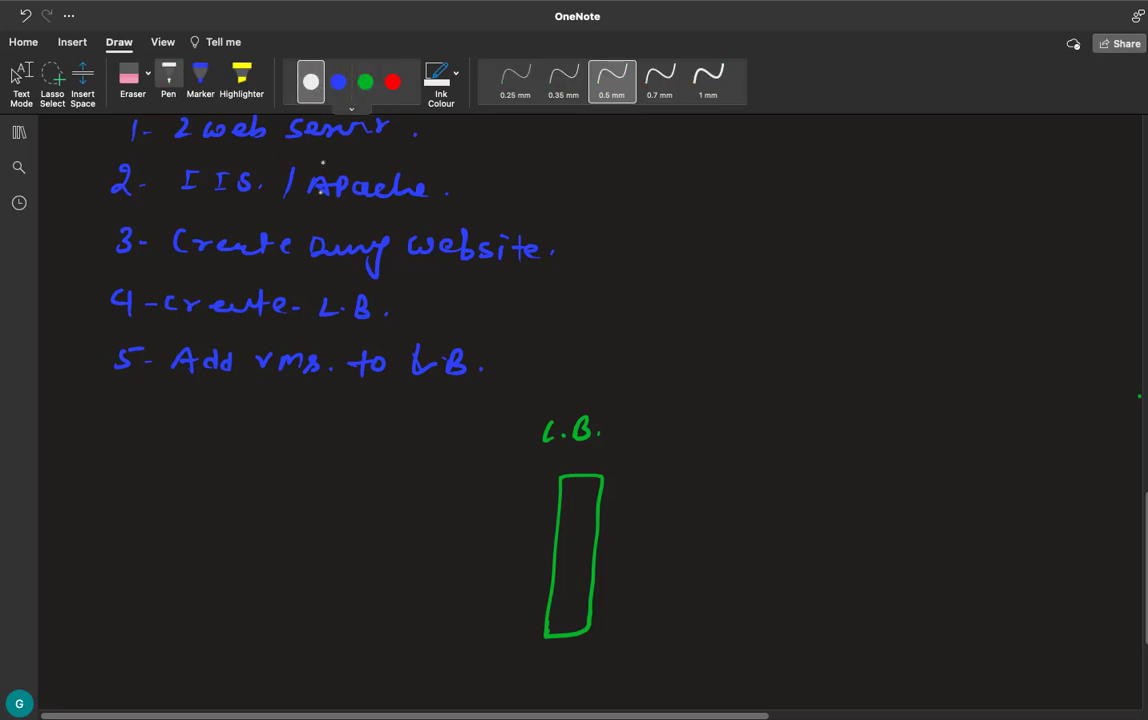
mouse_move(336, 488)
left_mouse_down()
mouse_move(372, 464)
mouse_move(338, 492)
mouse_move(366, 505)
left_mouse_up()
mouse_move(333, 610)
left_mouse_down()
mouse_move(366, 588)
mouse_move(335, 612)
mouse_move(362, 624)
left_mouse_up()
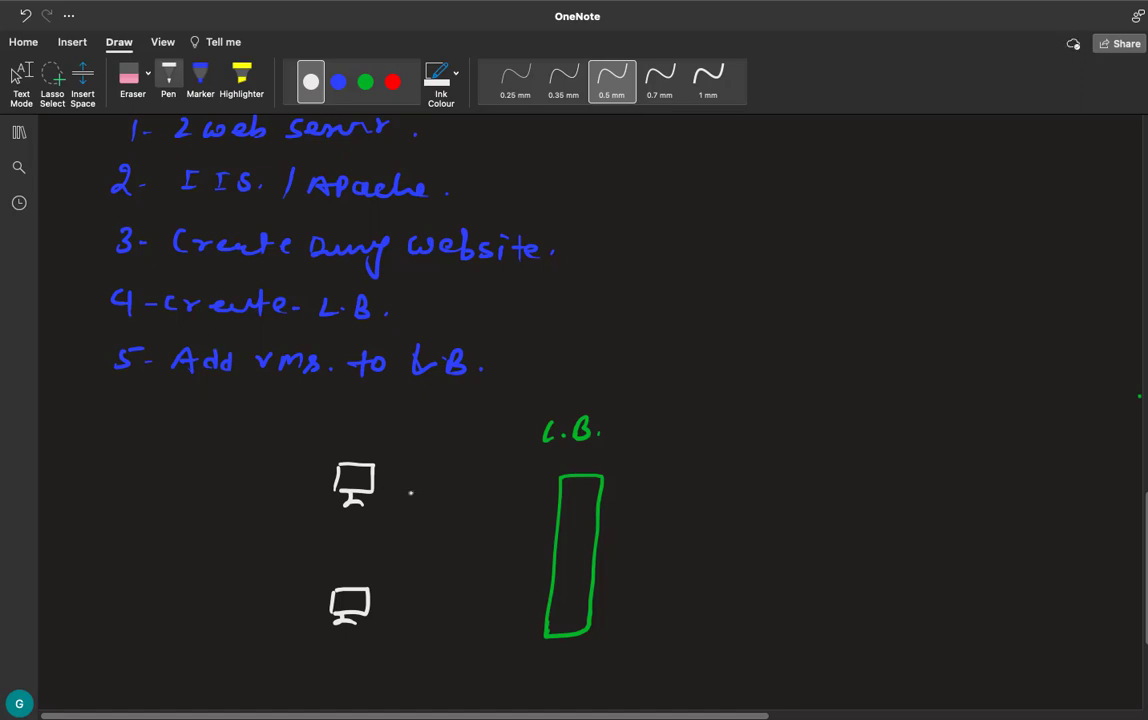
mouse_move(386, 479)
left_mouse_down()
mouse_move(466, 484)
mouse_move(560, 512)
mouse_move(551, 519)
left_mouse_up()
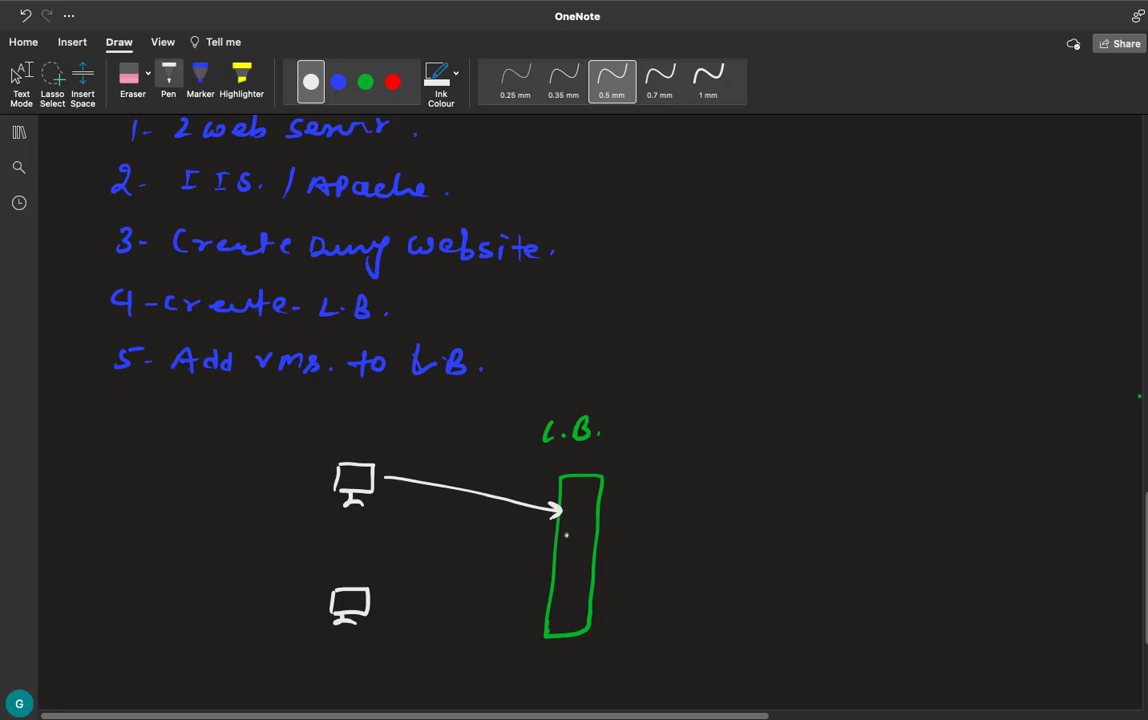
left_click_drag(380, 600, 545, 578)
left_click_drag(533, 572, 537, 587)
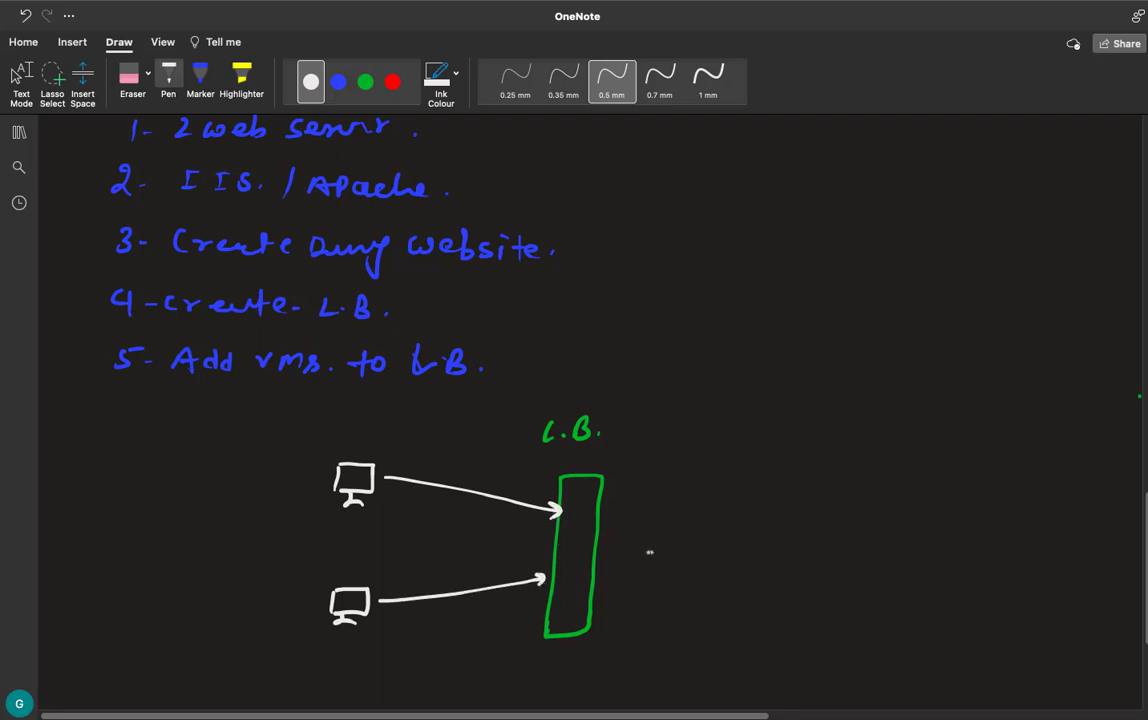
- Draw a white arrow from the load balancer's right side and label its end "Pub-IP"
left_click_drag(603, 545, 717, 546)
mouse_move(706, 540)
left_mouse_down()
mouse_move(706, 553)
mouse_move(745, 550)
left_mouse_up()
left_click_drag(751, 542, 764, 556)
mouse_move(768, 538)
left_mouse_down()
mouse_move(768, 560)
mouse_move(801, 553)
left_mouse_up()
left_click(799, 548)
mouse_move(811, 541)
left_mouse_down()
mouse_move(811, 560)
mouse_move(815, 543)
left_mouse_up()
mouse_move(826, 541)
left_mouse_down()
mouse_move(826, 564)
mouse_move(826, 553)
left_mouse_up()
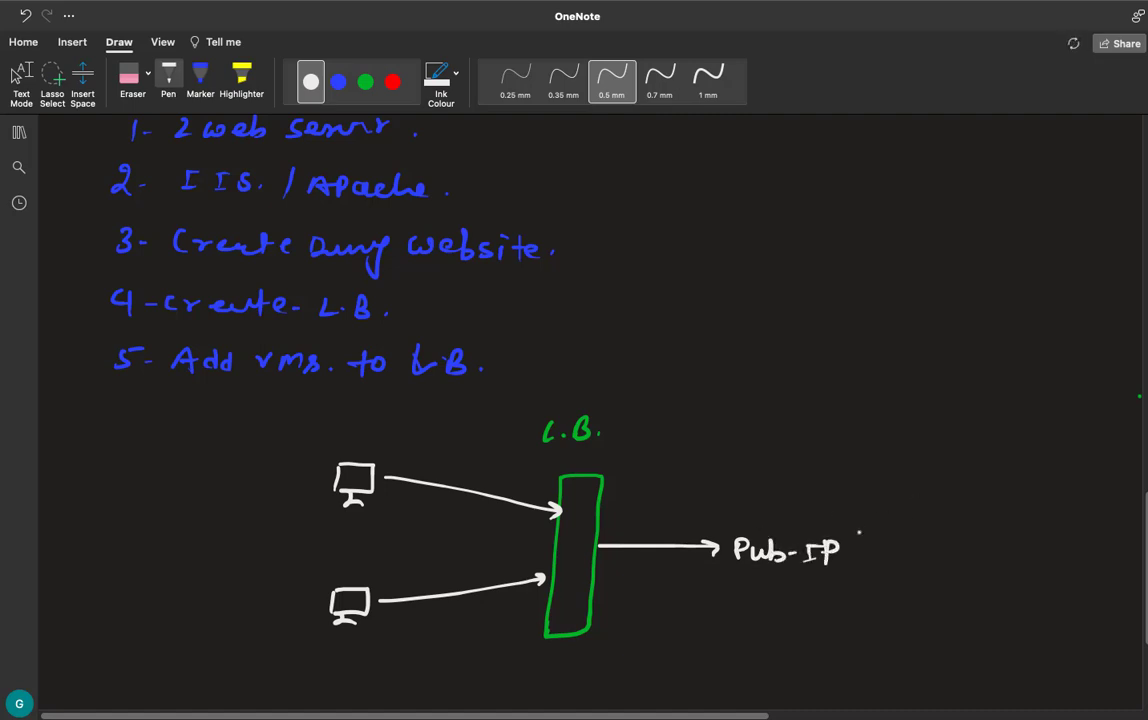
- Draw three dashed white lines fanning out to the right from the "Pub-IP" label
left_click_drag(858, 527, 863, 522)
left_click_drag(892, 512, 905, 509)
left_click_drag(853, 545, 880, 570)
mouse_move(903, 557)
left_mouse_down()
mouse_move(975, 570)
mouse_move(938, 600)
mouse_move(966, 613)
left_mouse_up()
left_click(983, 571)
left_click(989, 607)
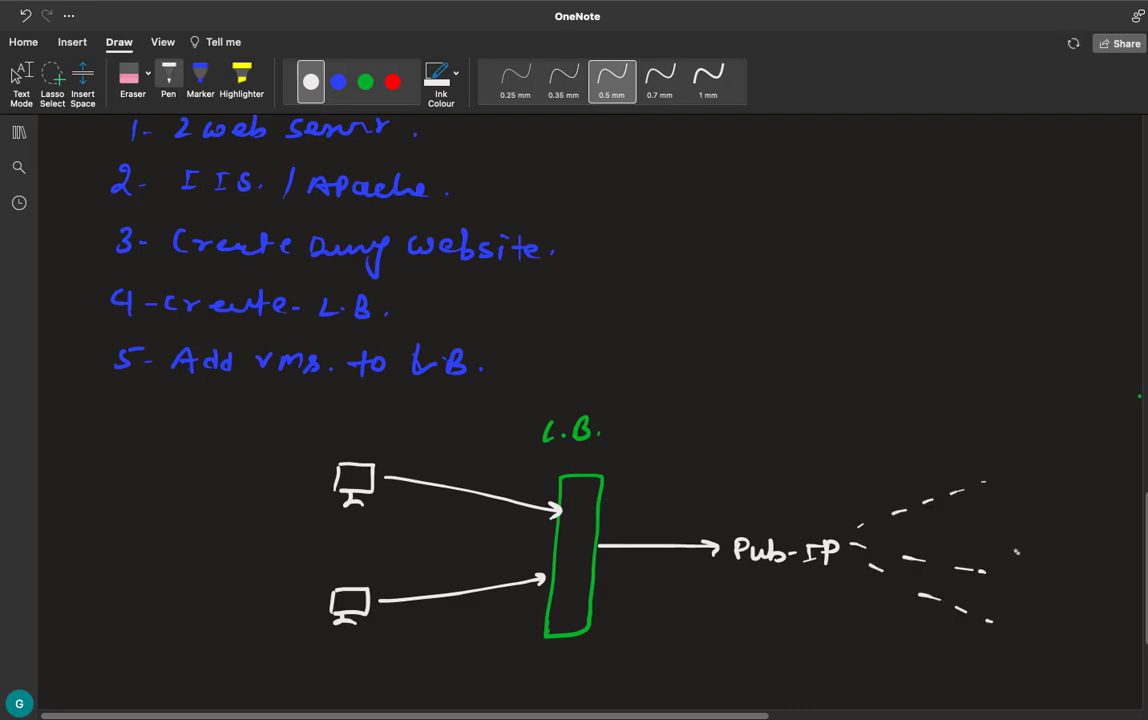
- Sketch white client devices at the ends of the dashed lines, including a laptop, a monitor and a phone
mouse_move(1013, 452)
left_mouse_down()
mouse_move(1014, 478)
mouse_move(1045, 478)
left_mouse_up()
left_click(1028, 466)
mouse_move(1012, 580)
left_mouse_down()
mouse_move(1041, 556)
mouse_move(1013, 580)
mouse_move(1036, 598)
mouse_move(1042, 579)
left_mouse_up()
mouse_move(1039, 632)
left_mouse_down()
mouse_move(1036, 655)
mouse_move(1066, 651)
mouse_move(1036, 656)
left_mouse_up()
left_click_drag(1047, 657, 1066, 659)
mouse_move(1090, 628)
left_mouse_down()
mouse_move(1088, 656)
mouse_move(1107, 651)
mouse_move(1089, 657)
left_mouse_up()
left_click(1098, 631)
left_click(1097, 641)
left_click(1097, 650)
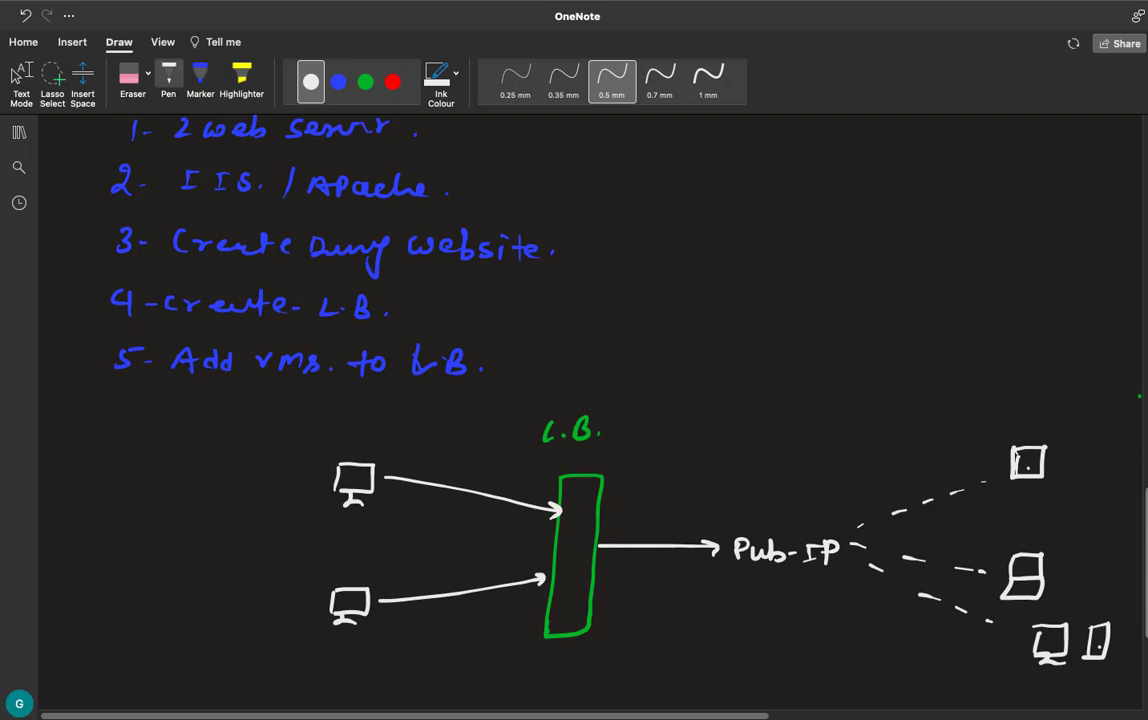
- Handwrite the first benefit, "1- Traffic controll", in red below the load balancer diagram
scroll(574, 400, "down", 3)
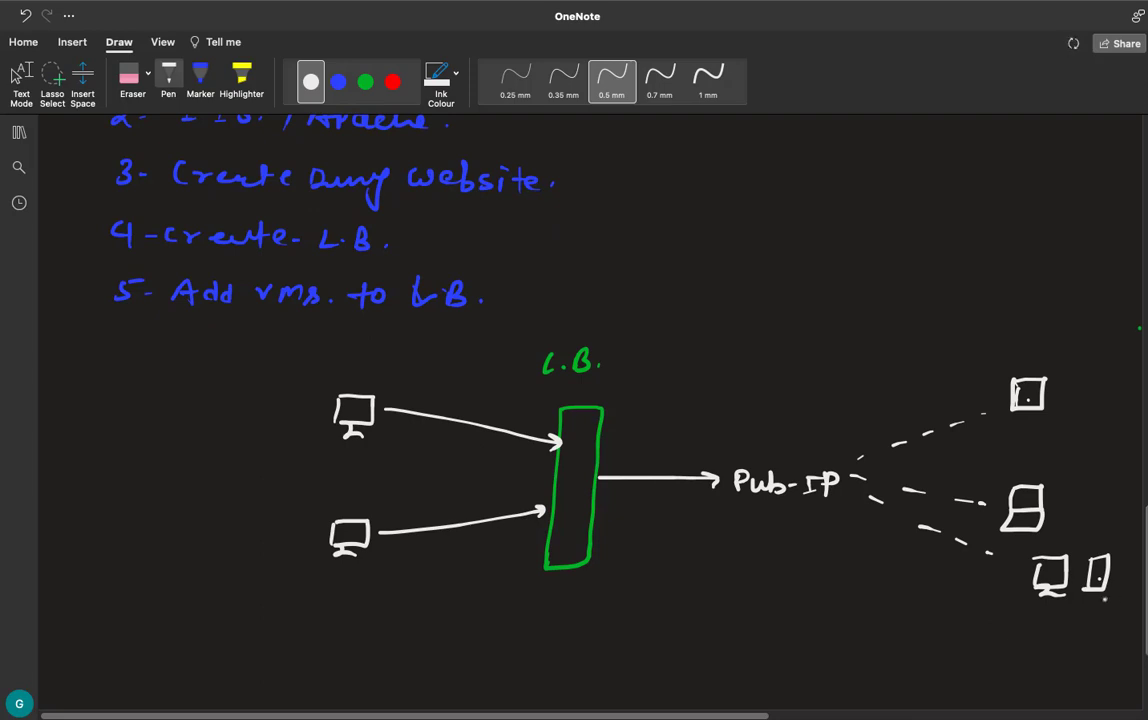
scroll(881, 517, "down", 3)
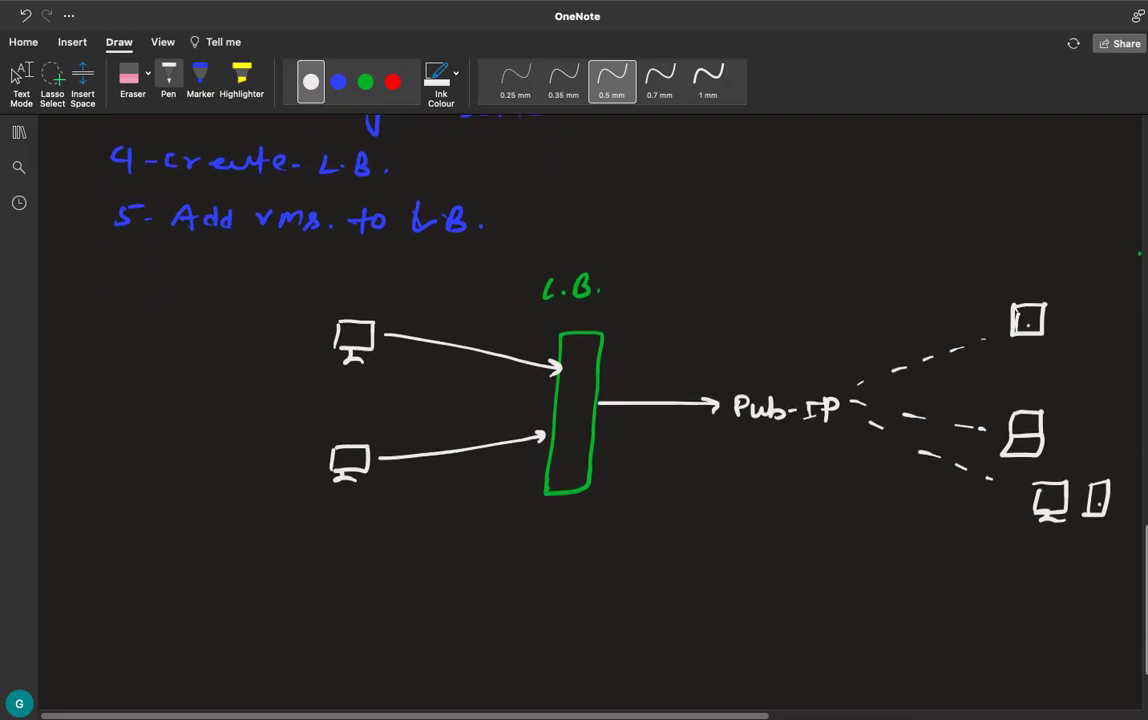
left_click(392, 82)
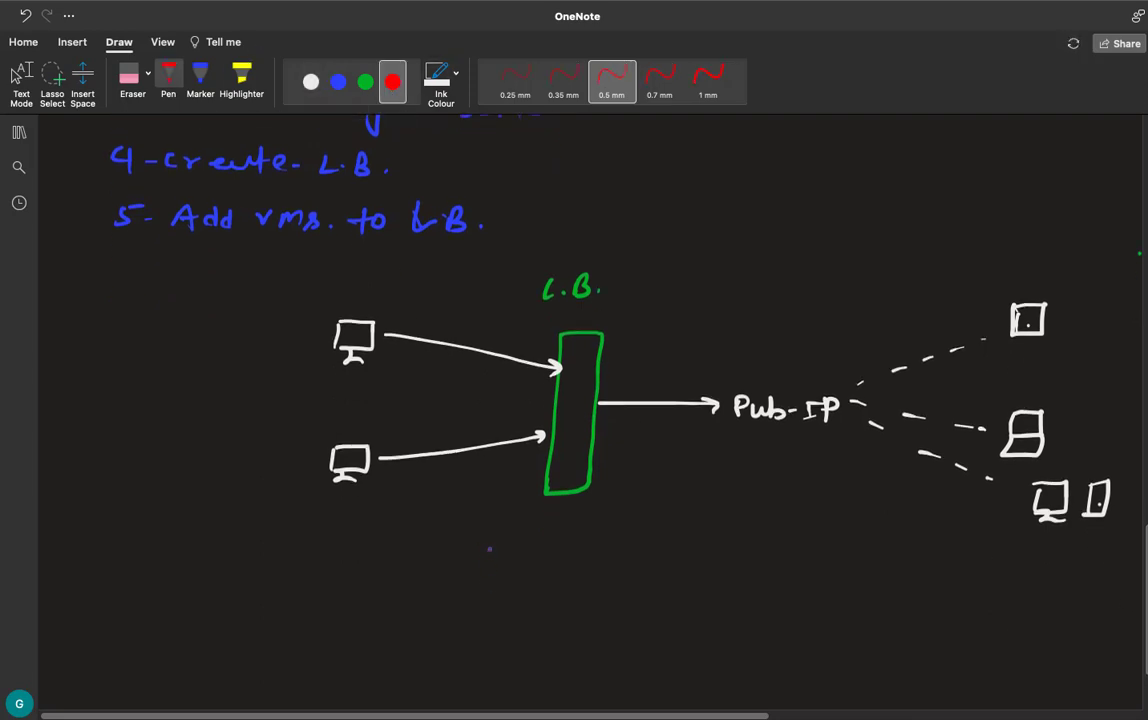
left_click_drag(488, 549, 487, 566)
left_click_drag(497, 561, 505, 561)
mouse_move(521, 546)
left_mouse_down()
mouse_move(531, 564)
mouse_move(551, 551)
mouse_move(606, 563)
left_mouse_up()
mouse_move(629, 552)
left_mouse_down()
mouse_move(616, 563)
mouse_move(654, 562)
left_mouse_up()
left_click(639, 561)
left_click_drag(670, 550, 722, 560)
left_click_drag(724, 550, 738, 549)
left_click_drag(748, 540, 755, 563)
- Handwrite the second benefit, "2- High speed.", in red
mouse_move(483, 598)
left_mouse_down()
mouse_move(497, 615)
mouse_move(511, 610)
left_mouse_up()
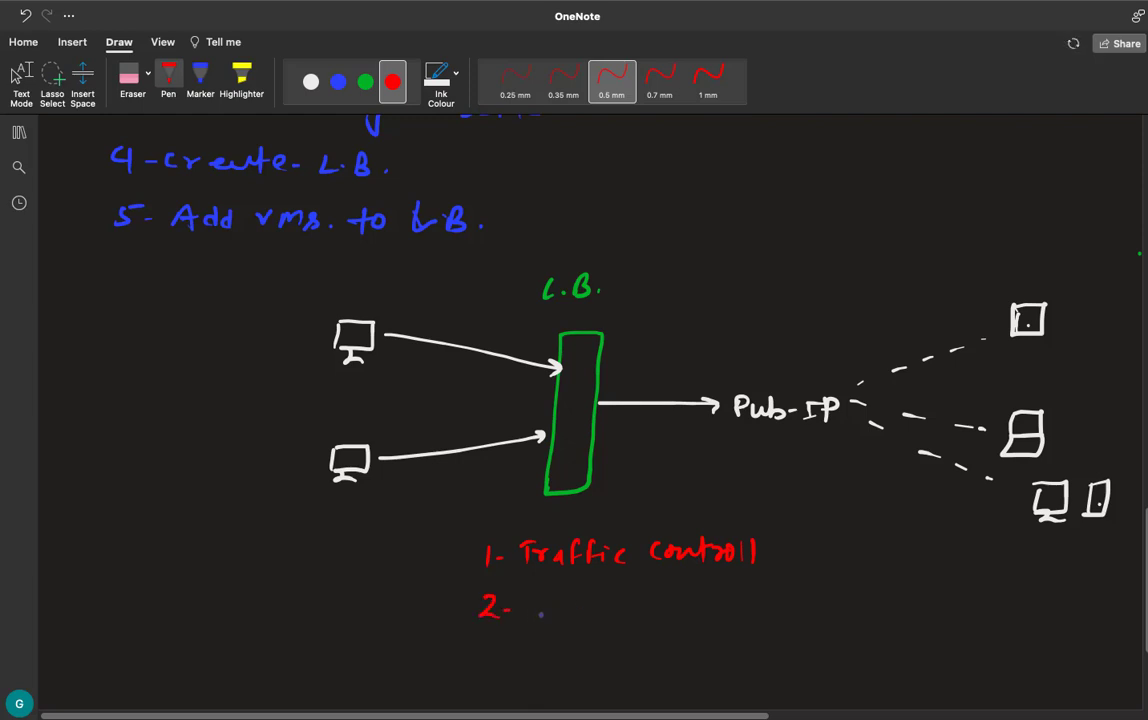
mouse_move(538, 598)
left_mouse_down()
mouse_move(537, 617)
mouse_move(555, 617)
left_mouse_up()
mouse_move(538, 608)
left_mouse_down()
mouse_move(581, 622)
mouse_move(656, 620)
left_mouse_up()
mouse_move(657, 598)
left_mouse_down()
mouse_move(658, 609)
mouse_move(705, 612)
left_mouse_up()
left_click_drag(716, 588, 712, 614)
left_click(734, 604)
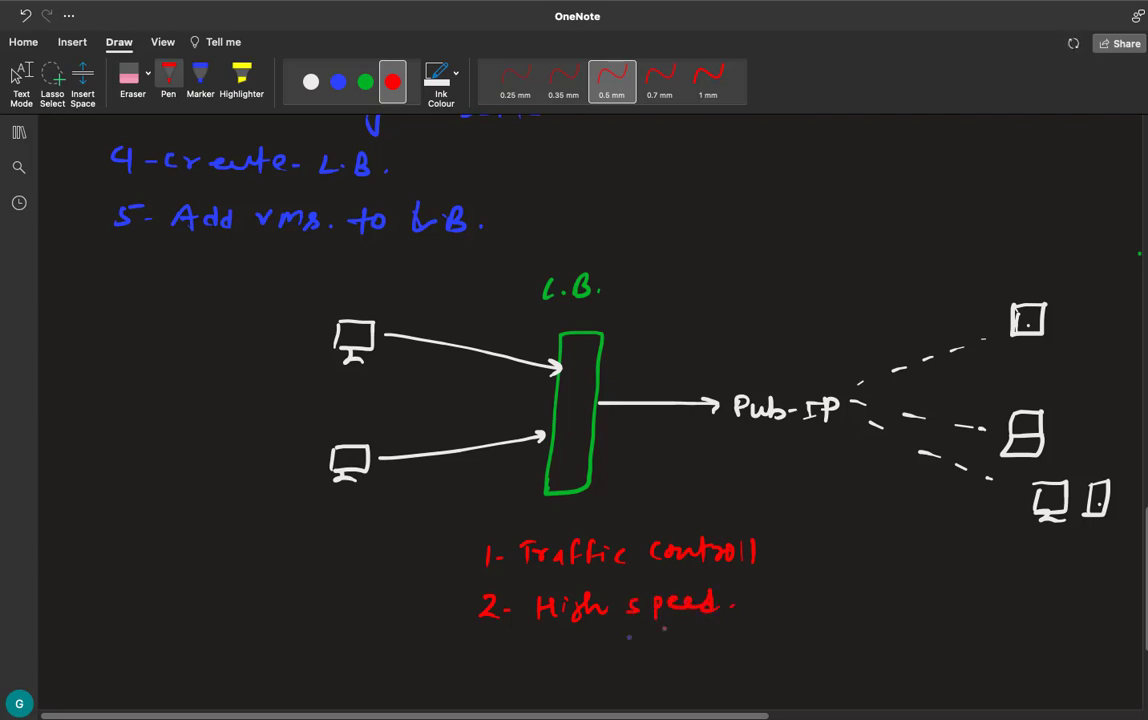
- Handwrite the third benefit, "3. Failover", in red
left_click_drag(483, 645, 481, 666)
mouse_move(505, 657)
left_mouse_down()
mouse_move(546, 666)
mouse_move(560, 645)
mouse_move(583, 662)
mouse_move(673, 646)
left_mouse_up()
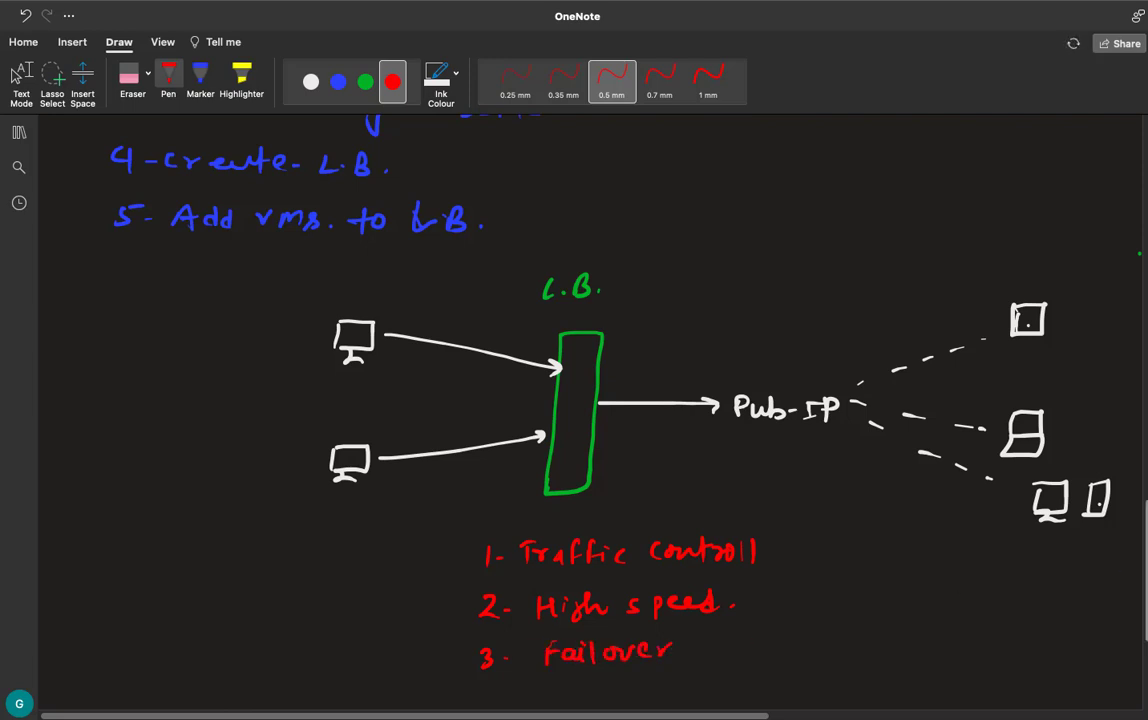
scroll(574, 400, "down", 2)
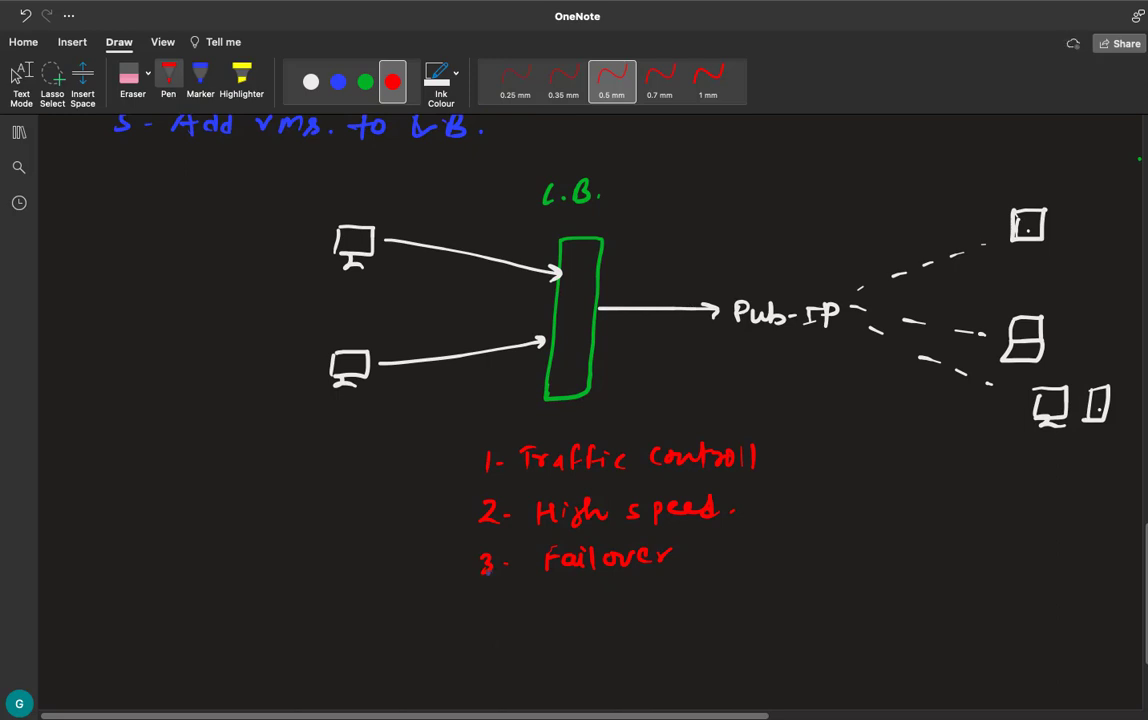
- Handwrite the fourth benefit, "4- Less-Down time.", in red below the Failover line
mouse_move(476, 604)
left_mouse_down()
mouse_move(494, 617)
mouse_move(489, 628)
left_mouse_up()
left_click_drag(503, 617, 704, 619)
mouse_move(706, 615)
left_mouse_down()
mouse_move(720, 625)
mouse_move(728, 612)
left_mouse_up()
mouse_move(735, 610)
left_mouse_down()
mouse_move(735, 622)
mouse_move(792, 621)
left_mouse_up()
left_click(803, 618)
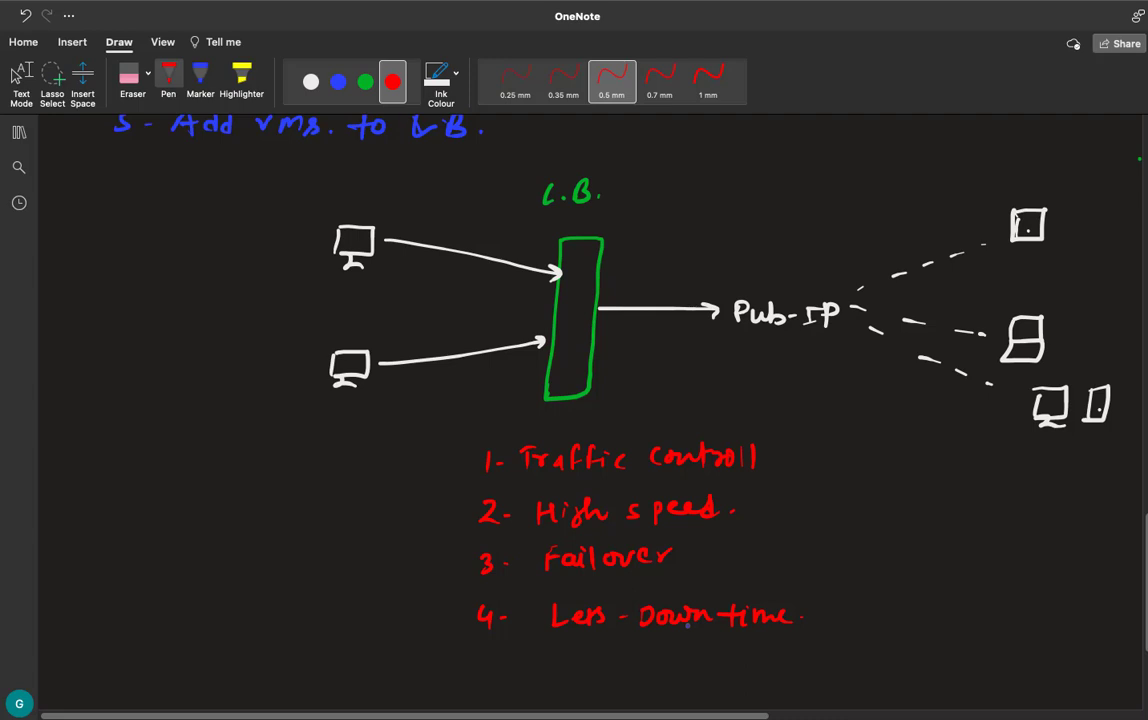
scroll(752, 603, "up", 3)
scroll(742, 618, "down", 3)
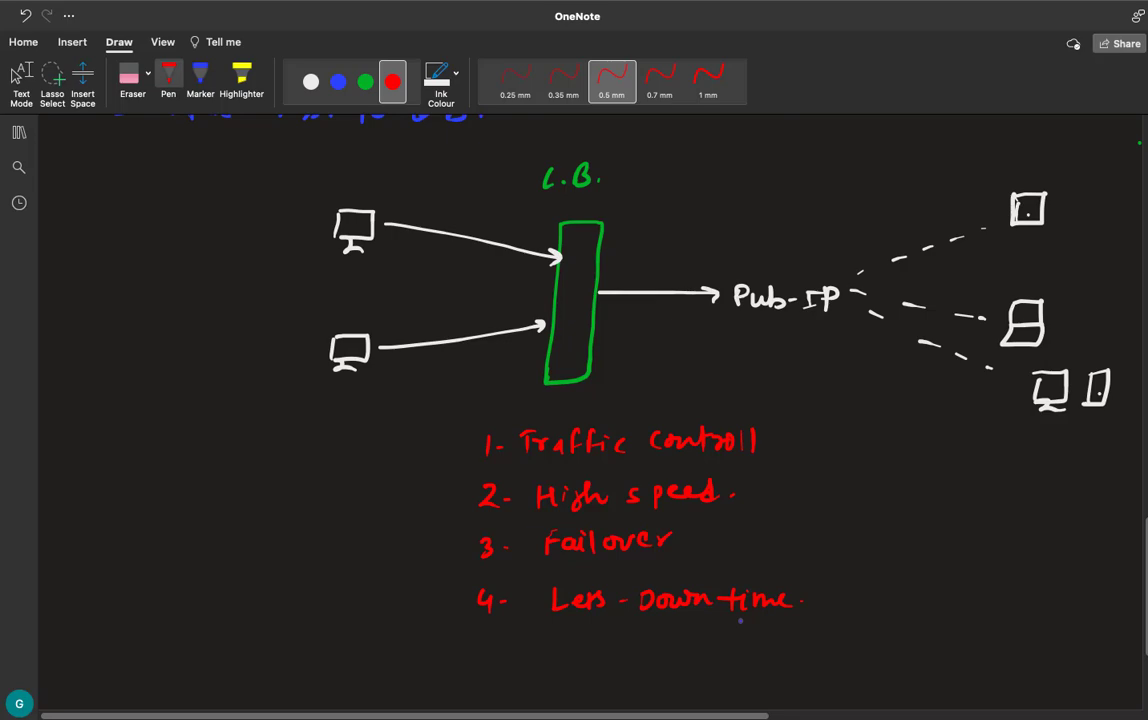
- Switch to the Azure portal in the browser and start creating a standard Azure virtual machine
key("ctrl+Right")
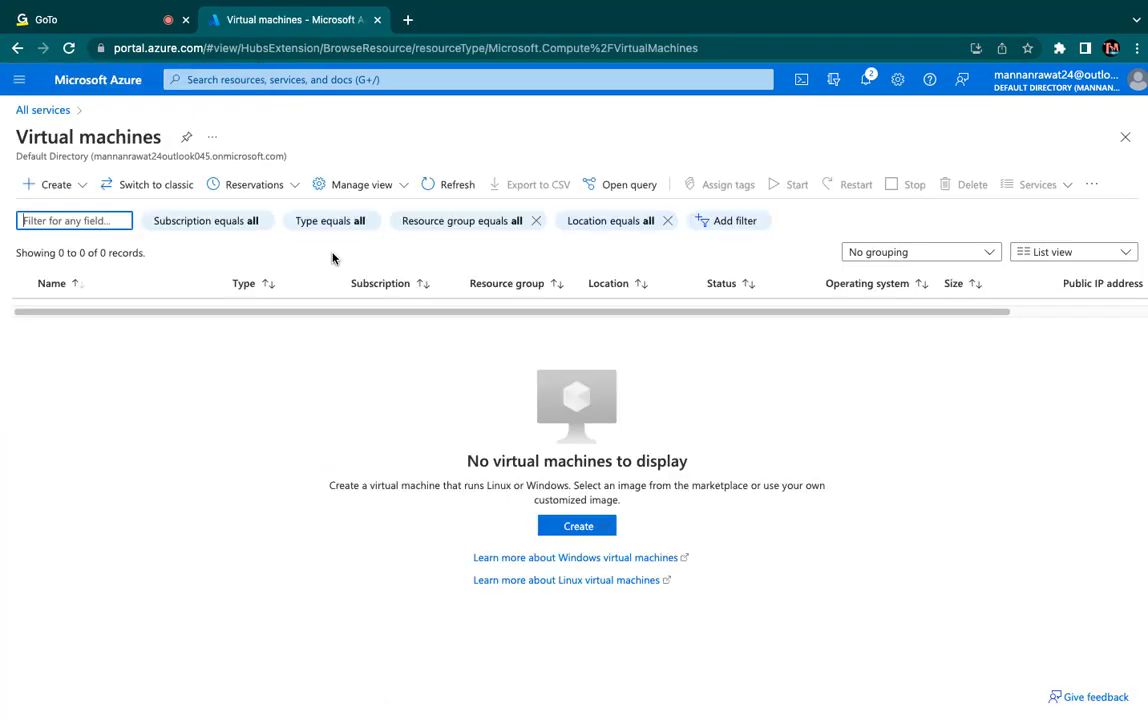
left_click(591, 532)
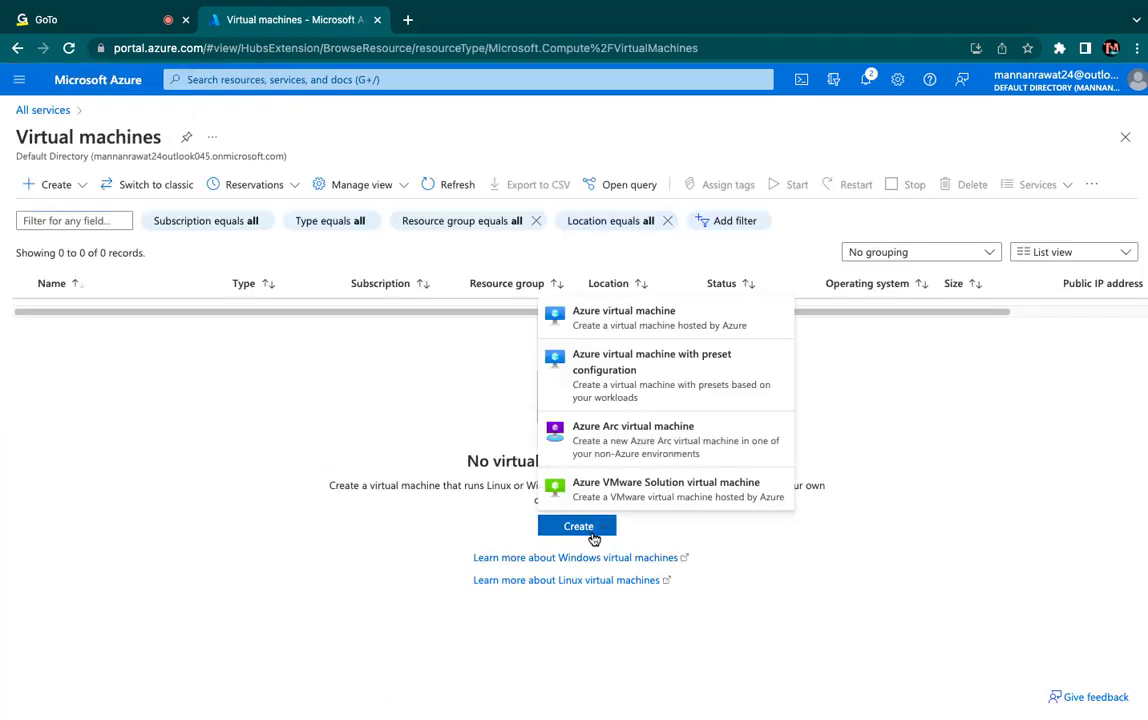
left_click(607, 320)
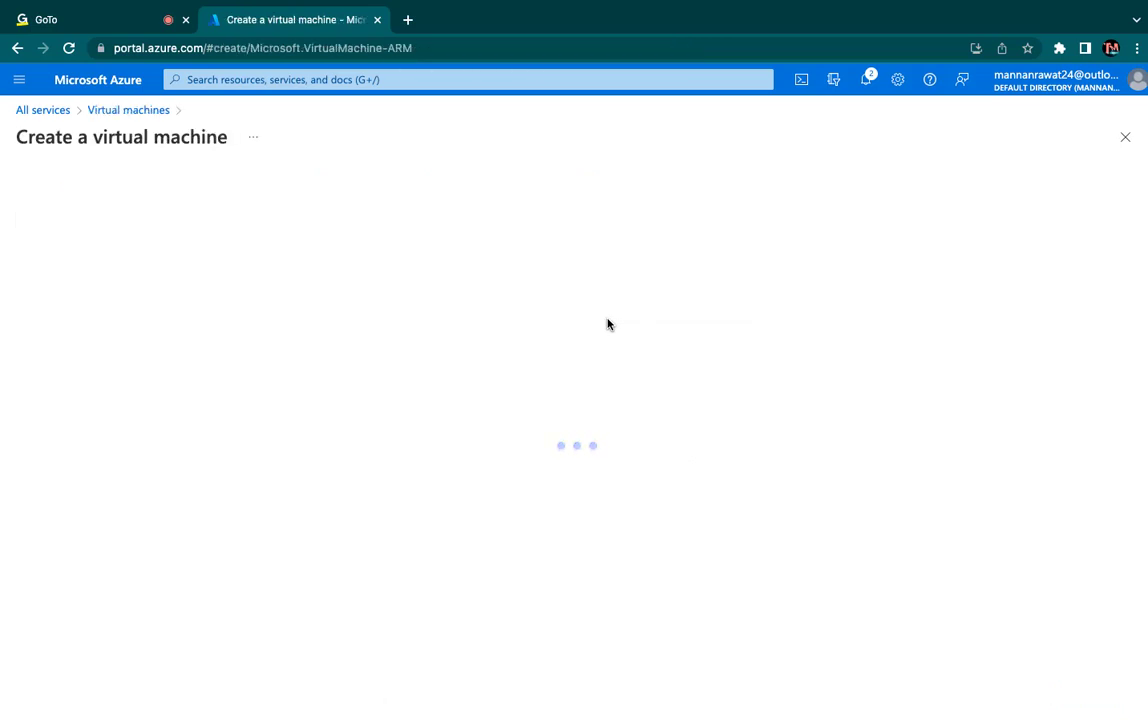
- Assign the virtual machine to the first listed MSDN Platforms Subscription and the AVD-Class resource group
left_click(475, 358)
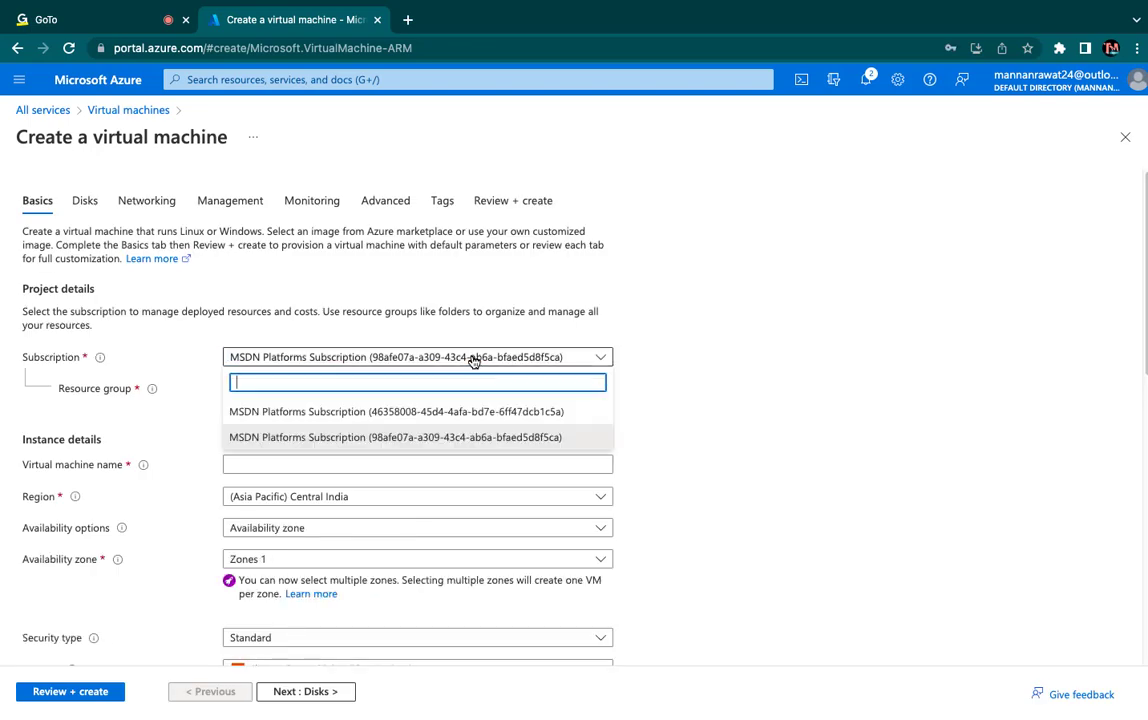
left_click(420, 412)
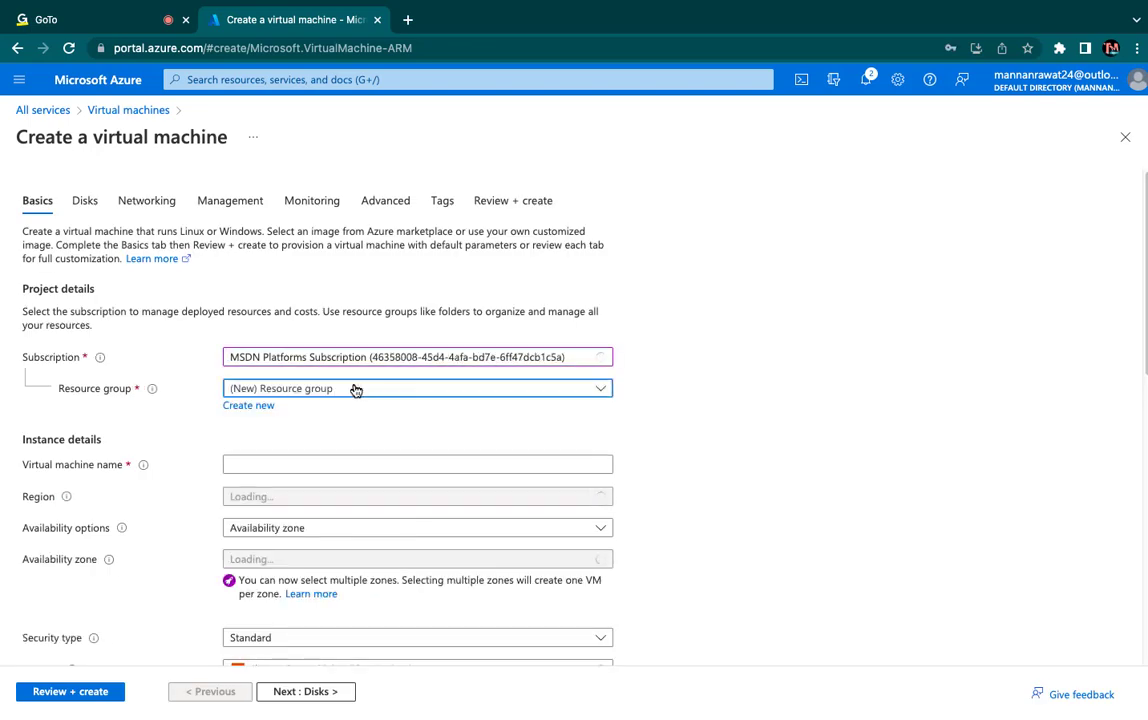
left_click(341, 390)
left_click(266, 503)
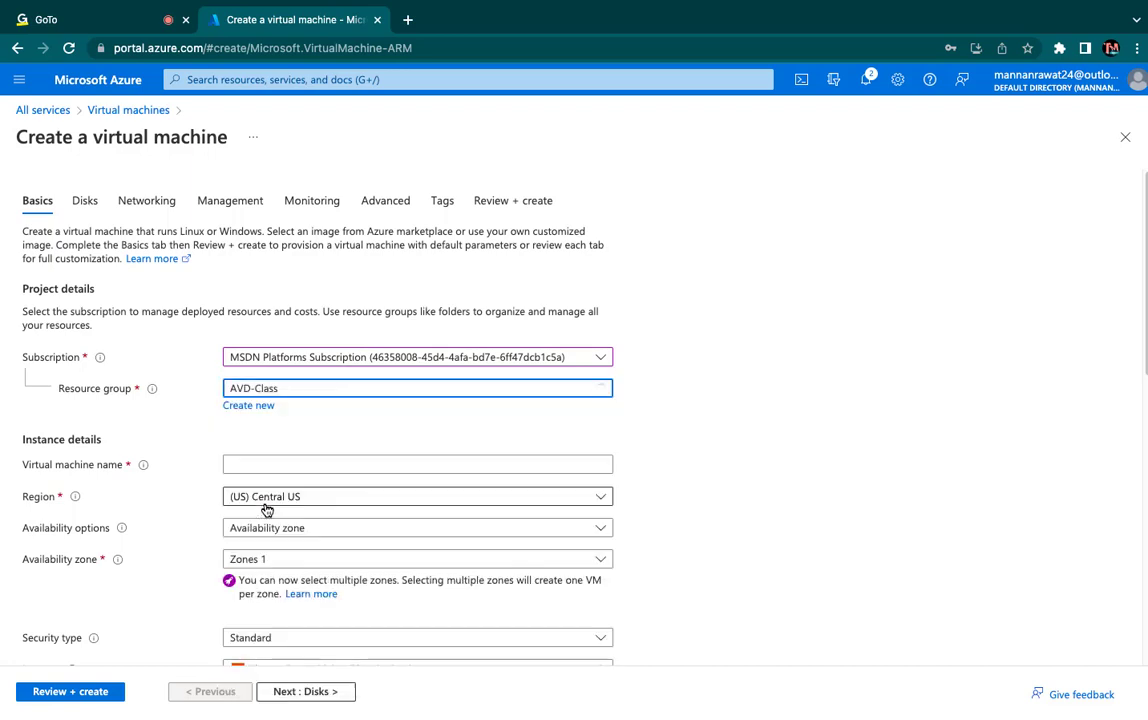
- Name the virtual machine Web-1 and set its availability options to No infrastructure redundancy required
left_click(281, 465)
type("Web-1")
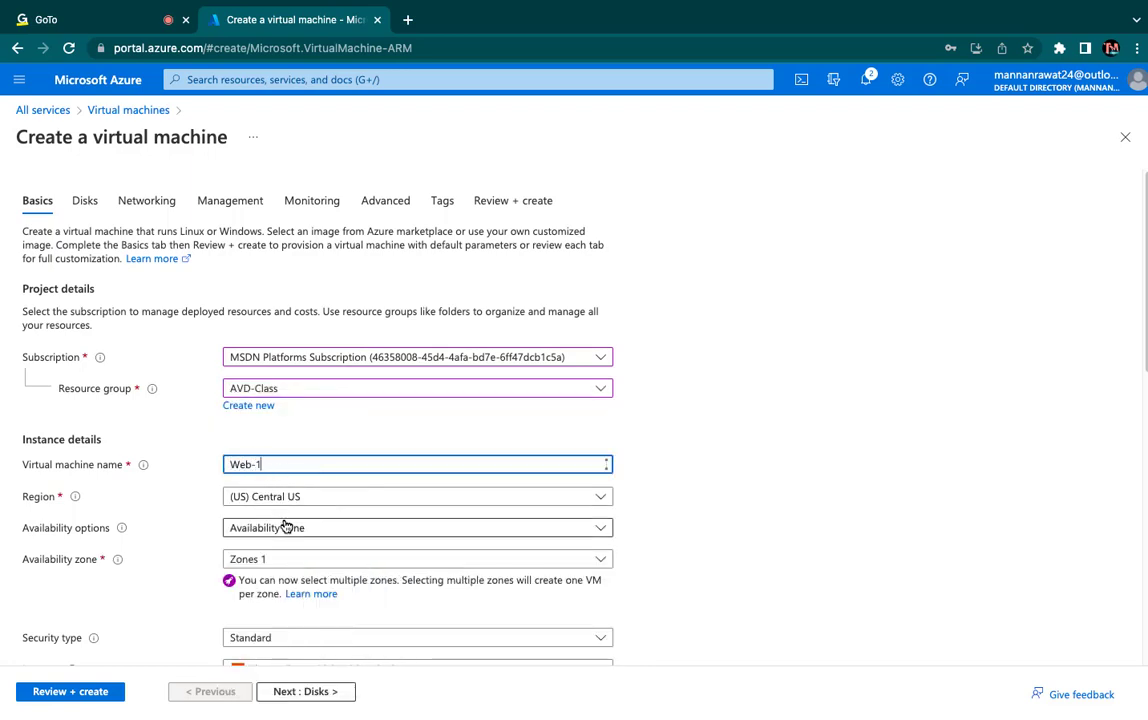
left_click(295, 528)
left_click(292, 381)
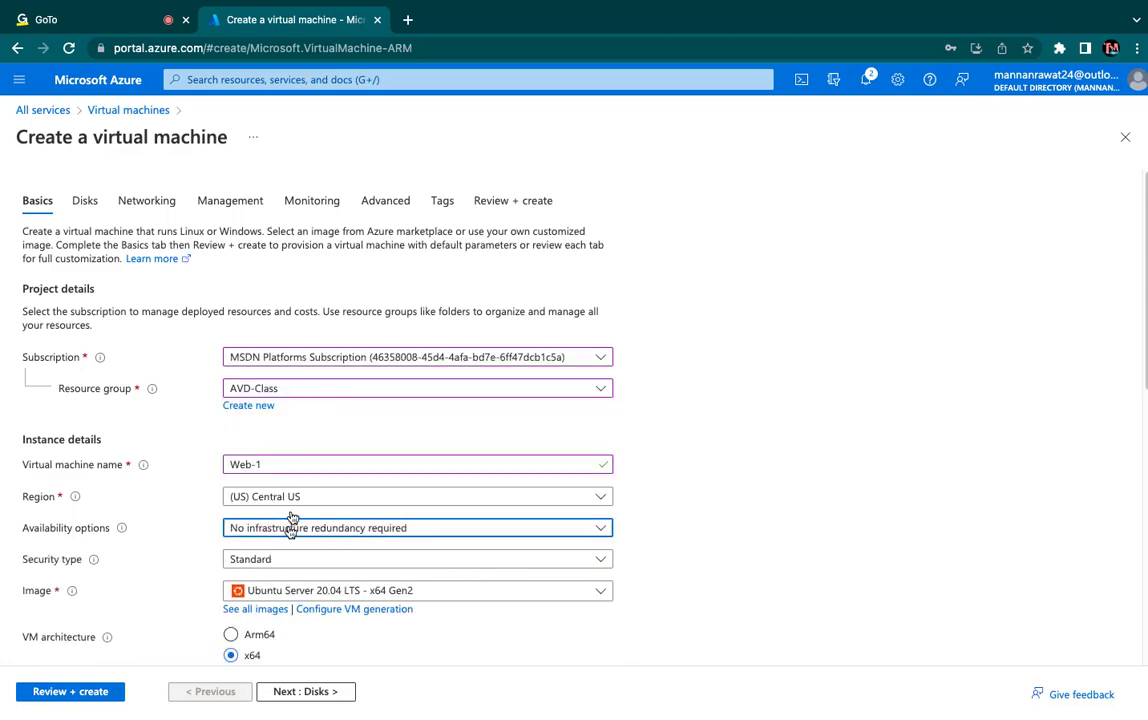
- Choose Windows Server 2016 Datacenter - x64 Gen1 as the virtual machine's image
scroll(287, 545, "down", 1)
left_click(307, 528)
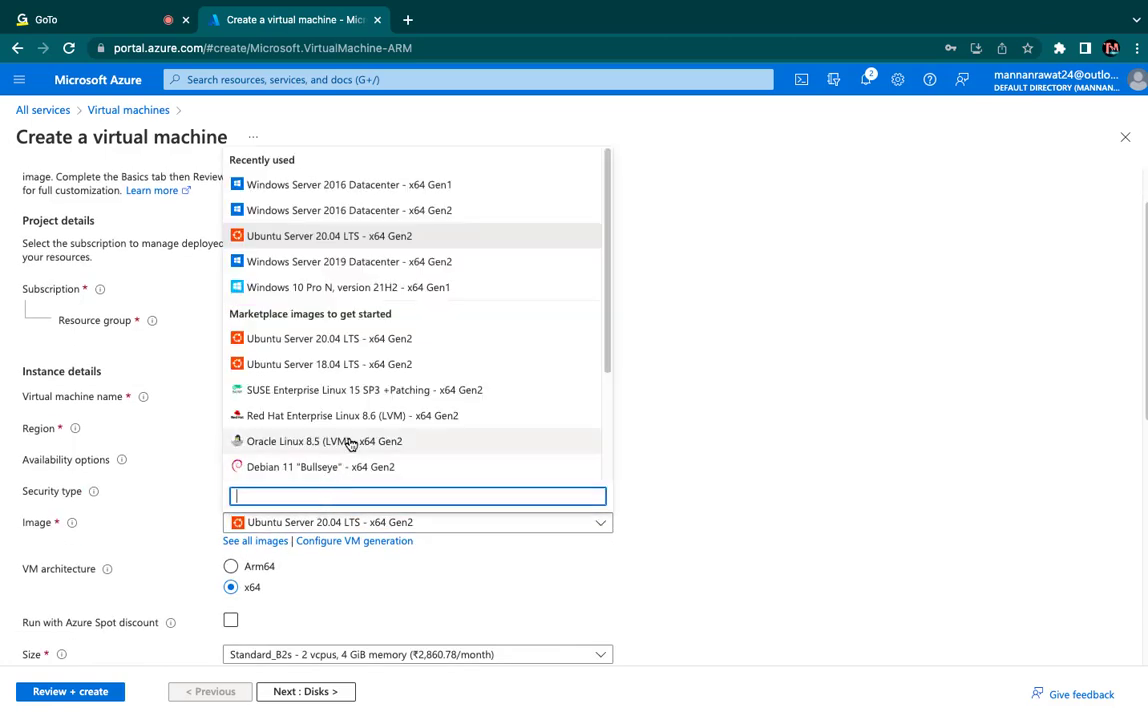
left_click(377, 176)
- Set the administrator username to web and enter the password confirmation
scroll(346, 444, "down", 2)
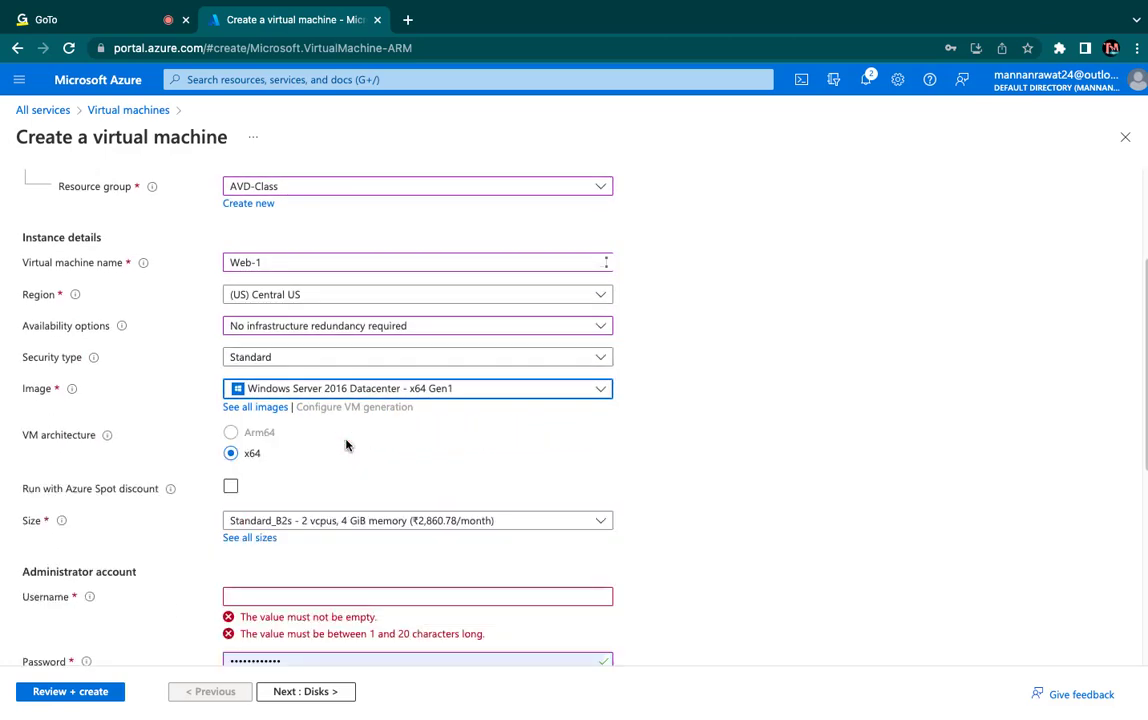
scroll(310, 504, "down", 1)
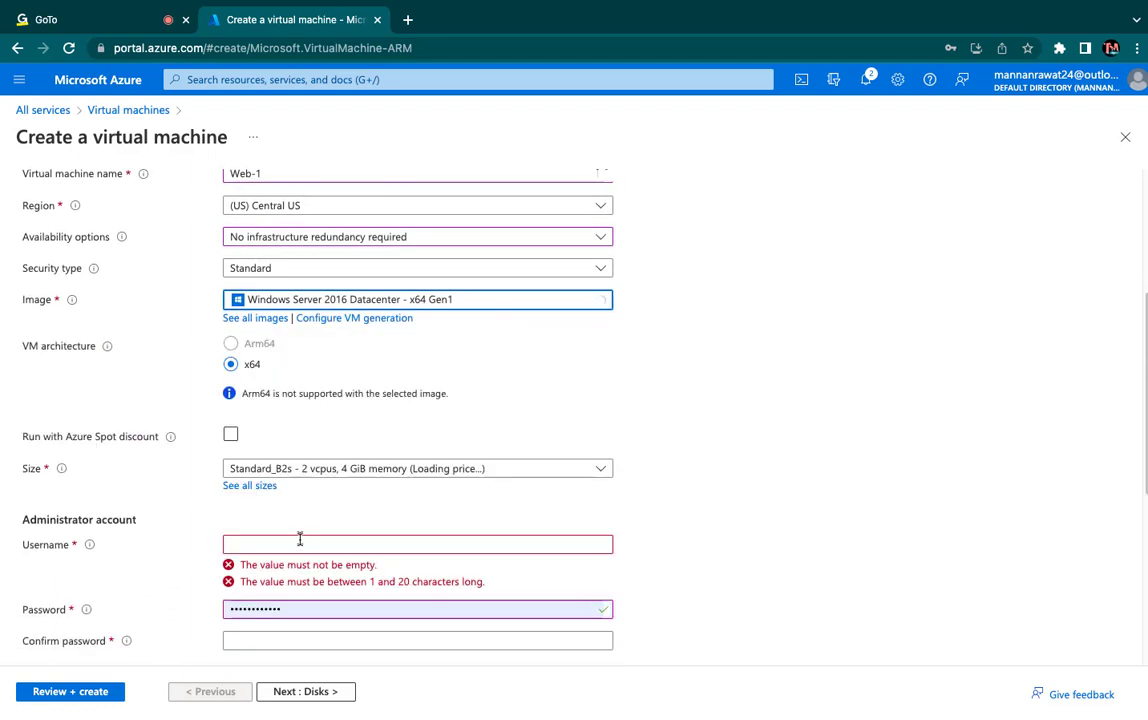
left_click(300, 542)
type("web")
key("Tab")
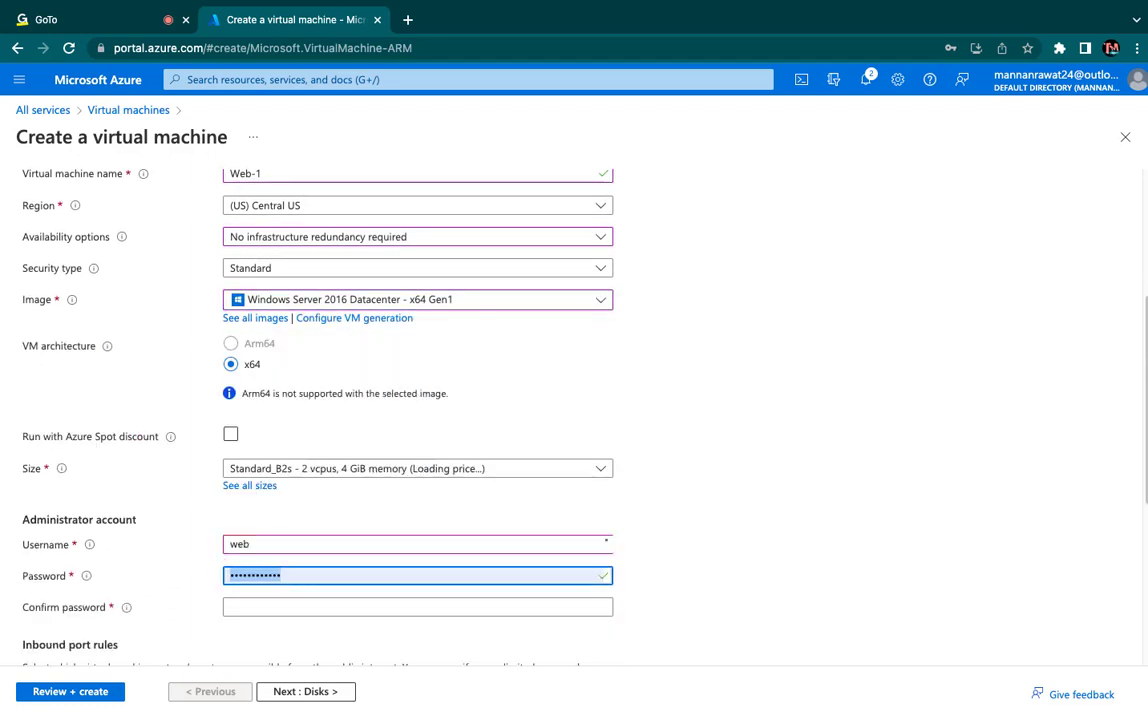
key("Tab")
type("••••••••")
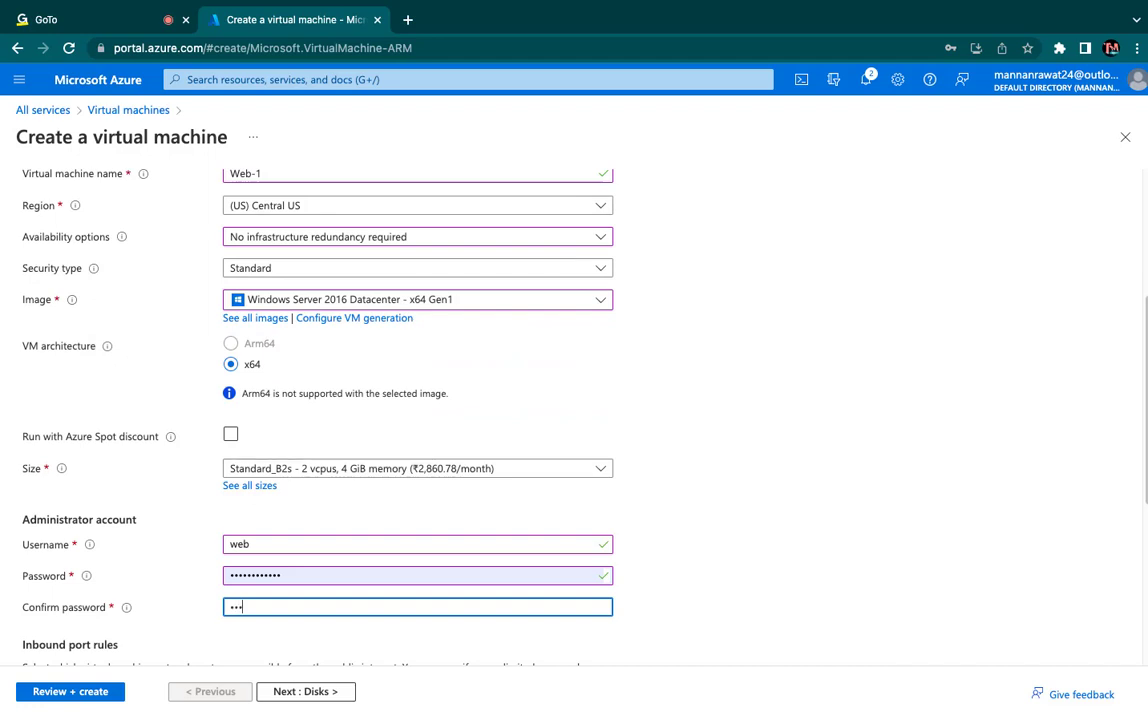
type("••••")
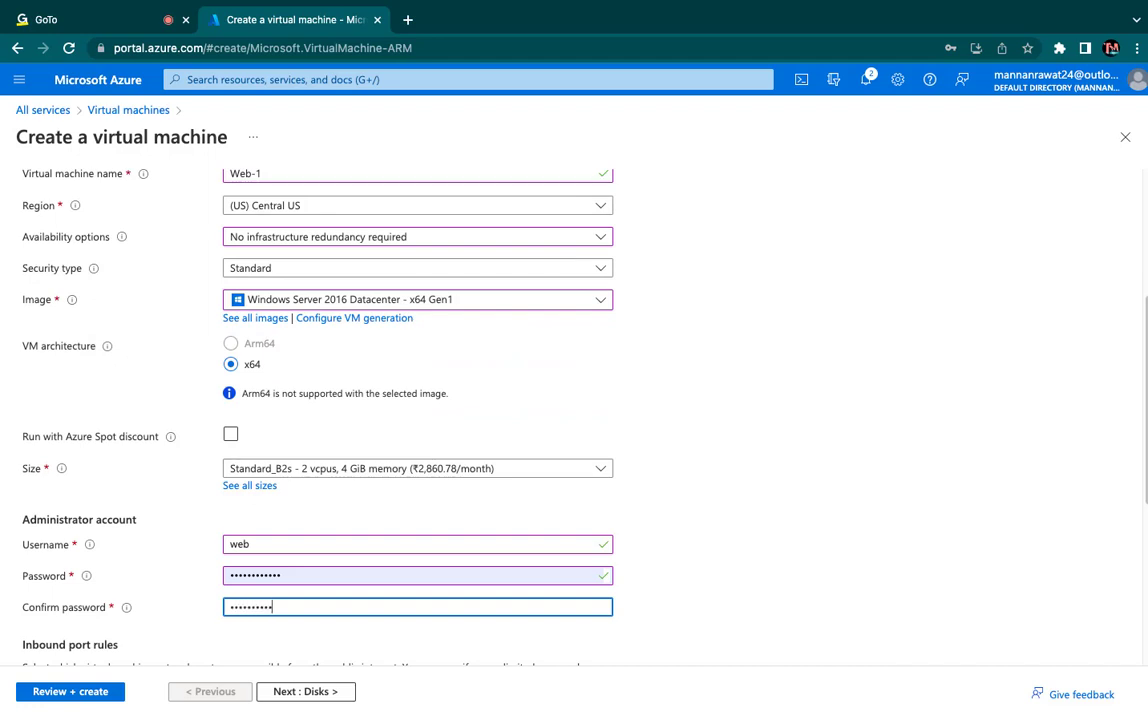
scroll(323, 603, "down", 4)
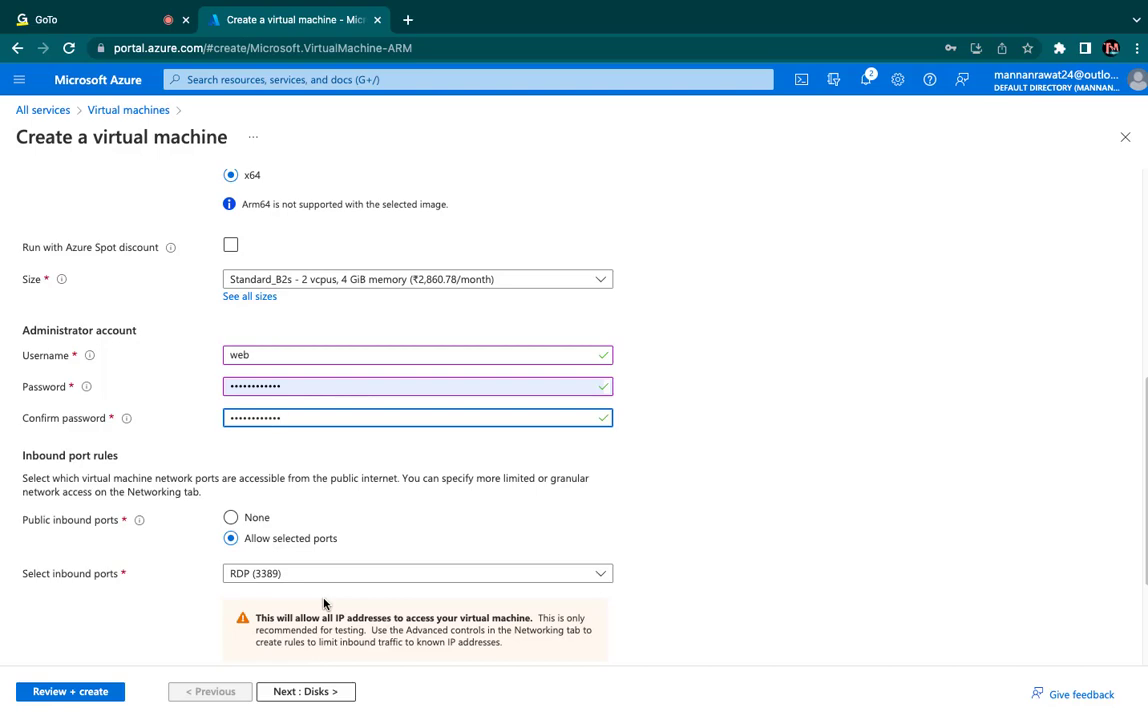
- Switch to OneNote and handwrite "5- 80, 4" in red below the benefits and "6- Add 80,443," in blue below the setup steps
key("ctrl+Left")
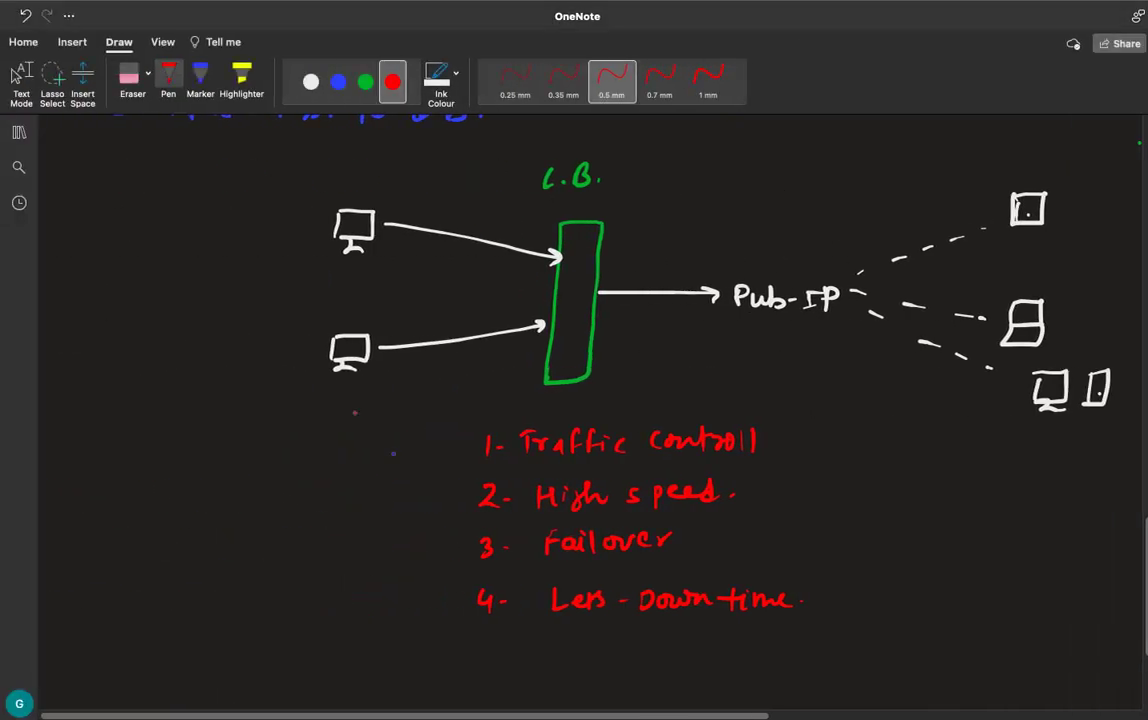
mouse_move(477, 632)
left_mouse_down()
mouse_move(479, 648)
mouse_move(488, 630)
mouse_move(612, 648)
left_mouse_up()
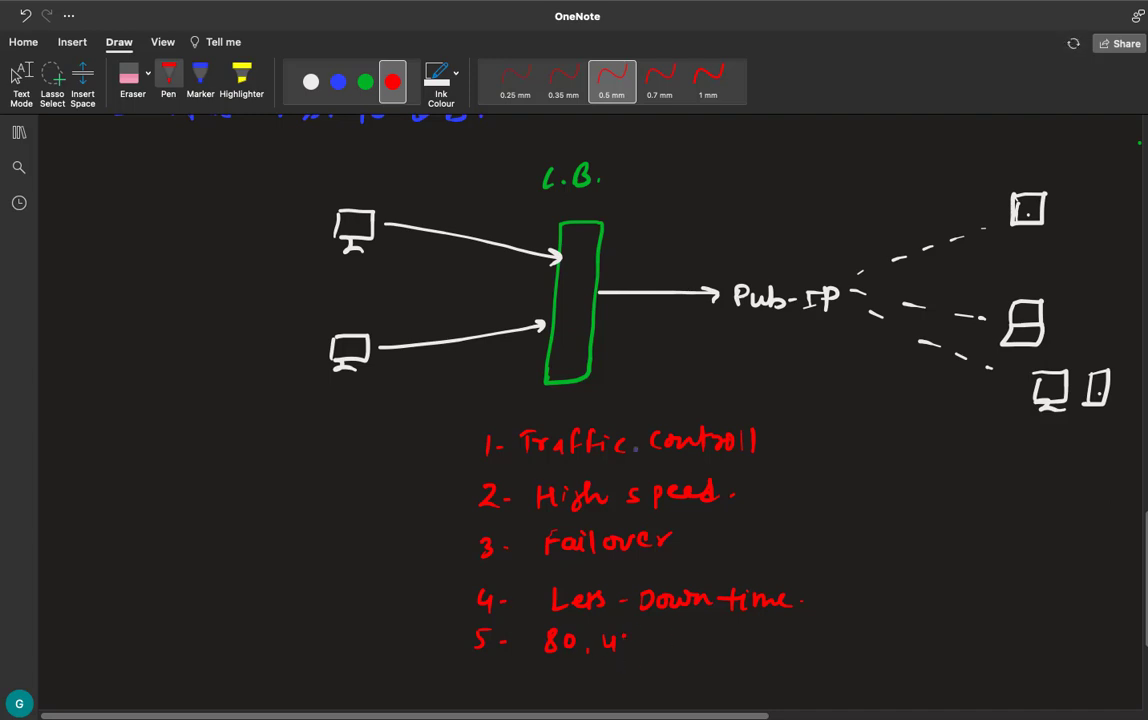
scroll(636, 449, "up", 8)
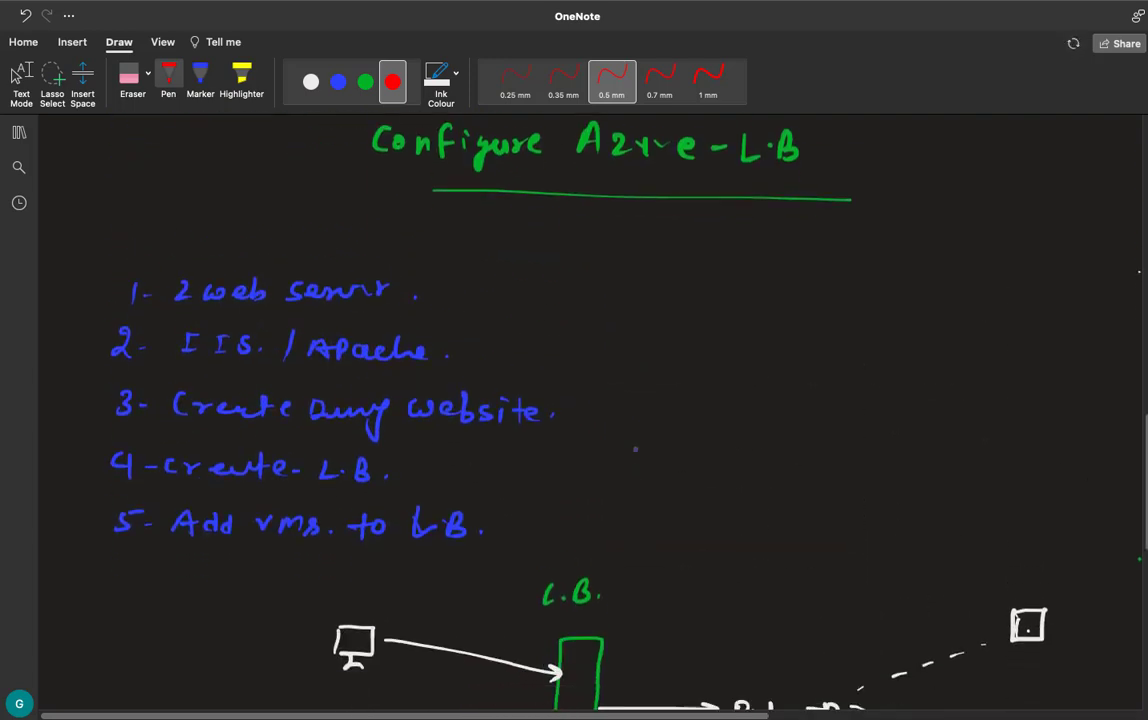
left_click(338, 81)
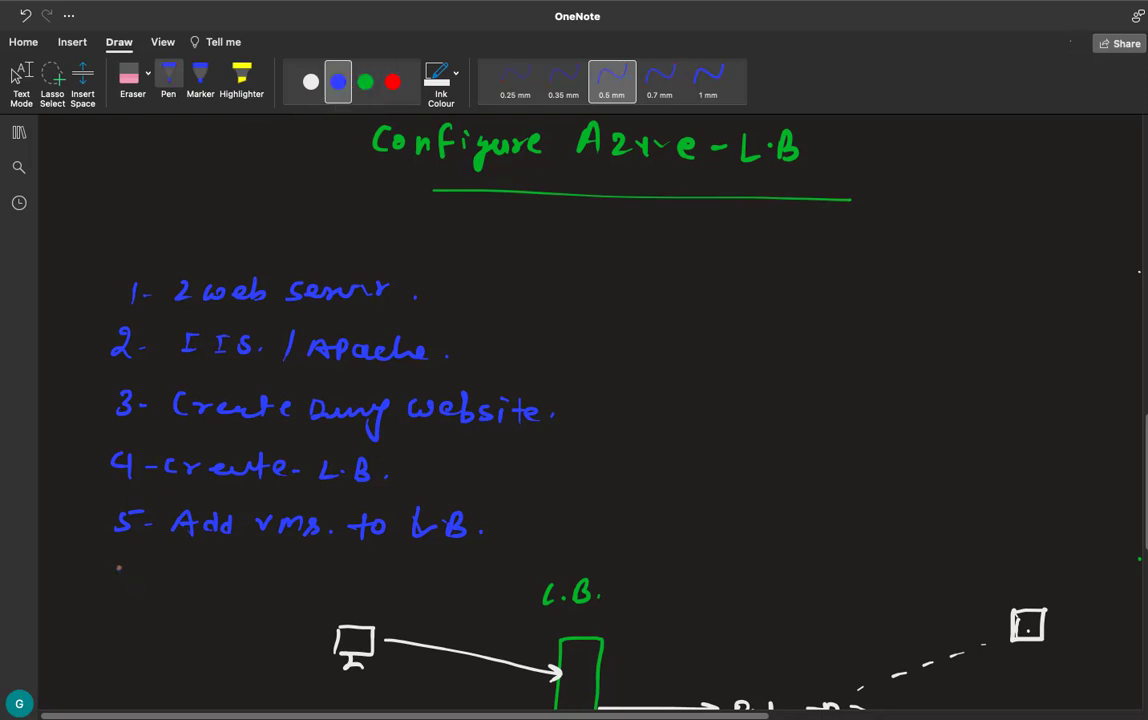
mouse_move(127, 558)
left_mouse_down()
mouse_move(121, 577)
mouse_move(154, 569)
left_mouse_up()
mouse_move(186, 559)
left_mouse_down()
mouse_move(178, 578)
mouse_move(262, 577)
mouse_move(281, 564)
mouse_move(291, 579)
mouse_move(328, 570)
mouse_move(320, 582)
left_mouse_up()
left_click_drag(330, 563, 343, 583)
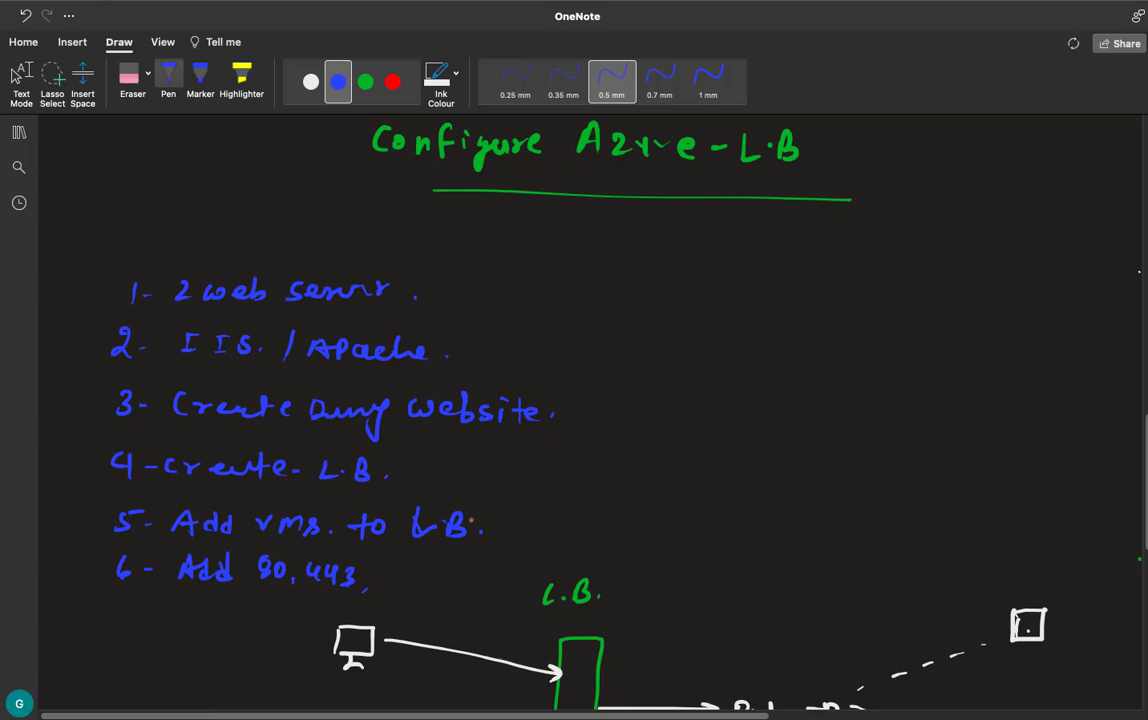
- Switch back to the Azure portal and add HTTP (80) to the virtual machine's allowed inbound ports
key("ctrl+Right")
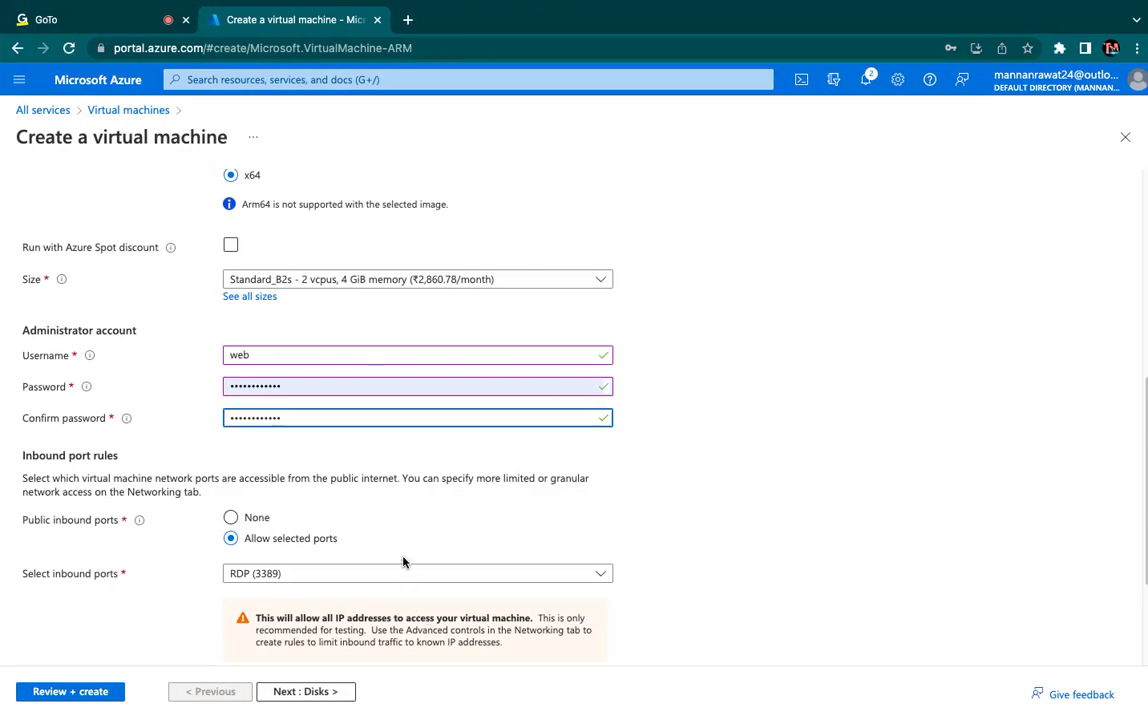
left_click(388, 576)
left_click(240, 598)
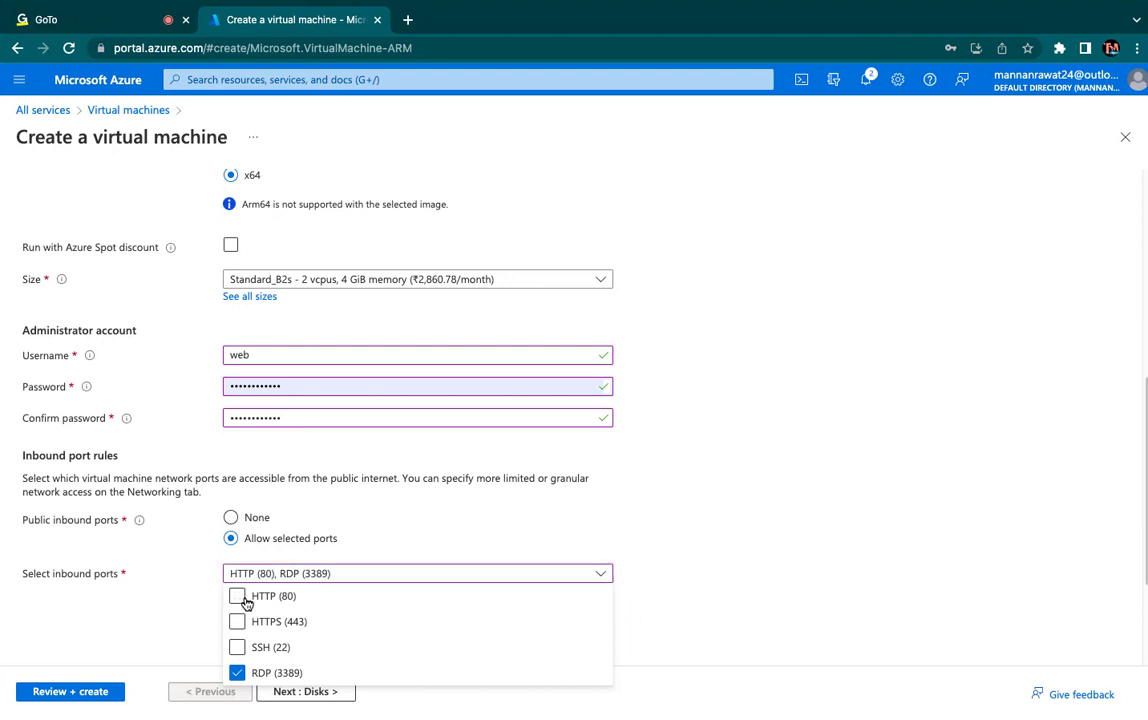
left_click(530, 462)
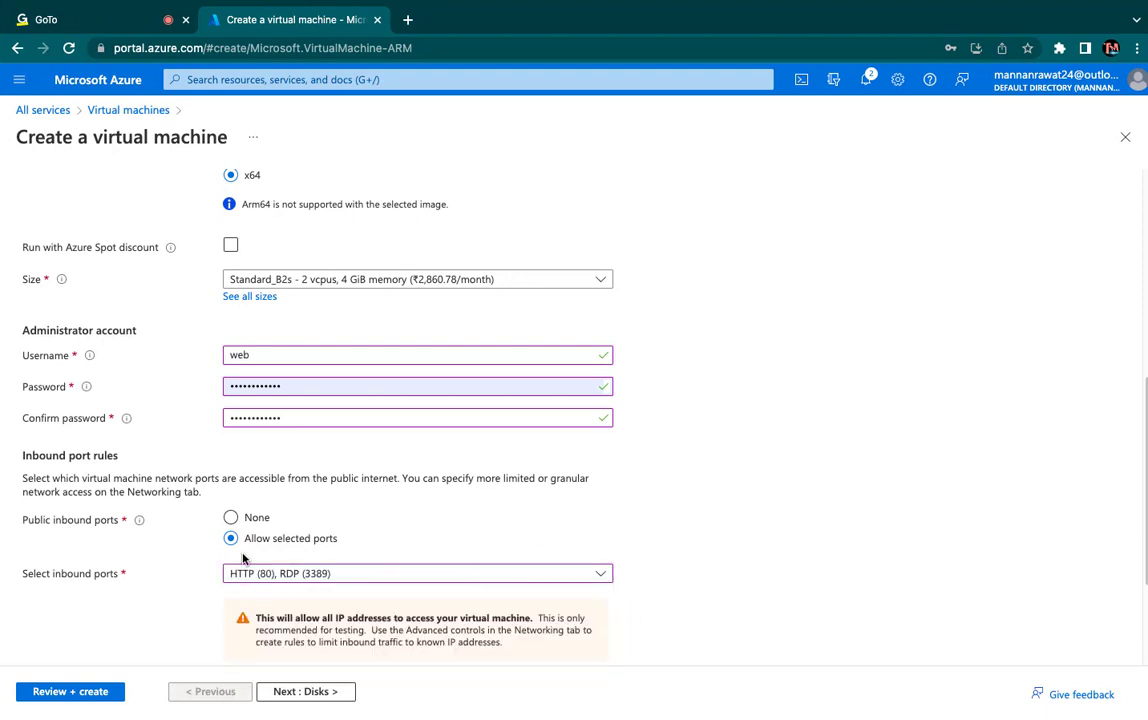
- Keep the existing disk, networking and management settings, validate the configuration and create the Web-1 virtual machine
scroll(262, 624, "down", 3)
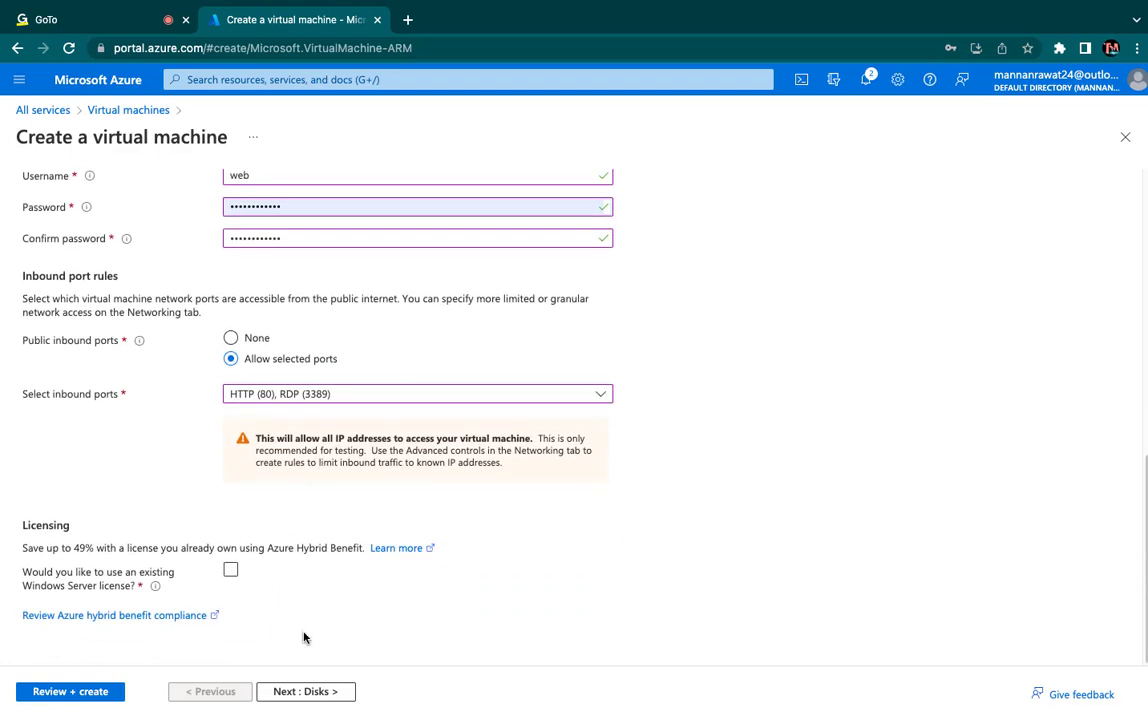
left_click(310, 692)
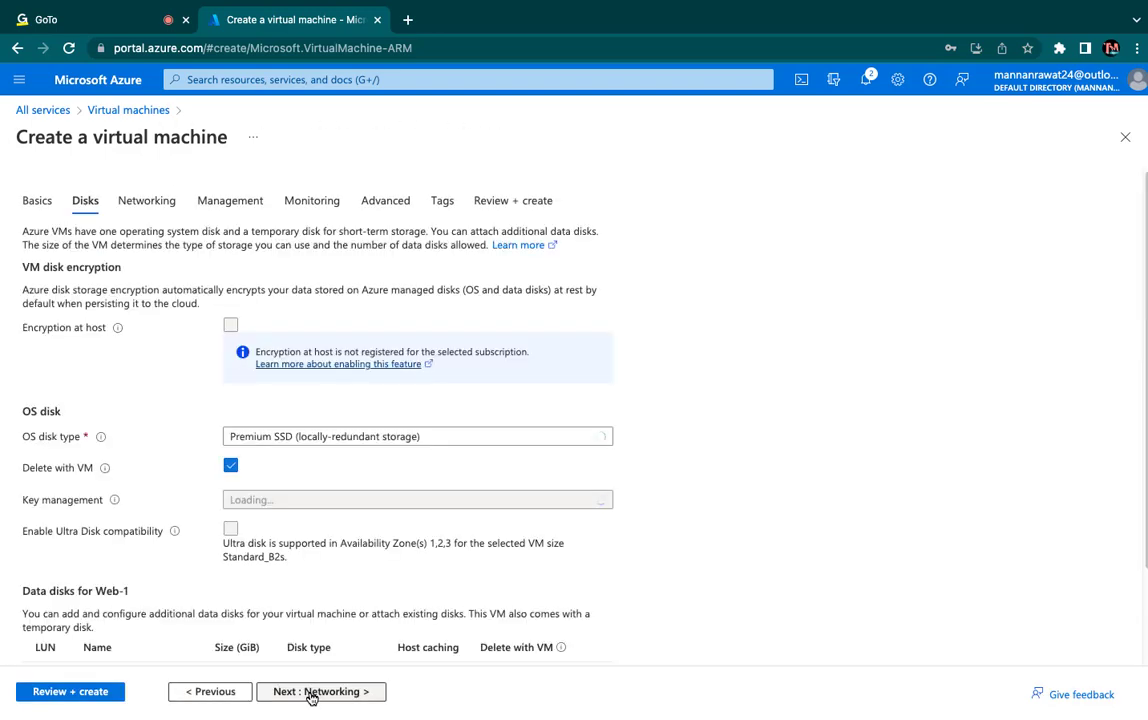
left_click(310, 692)
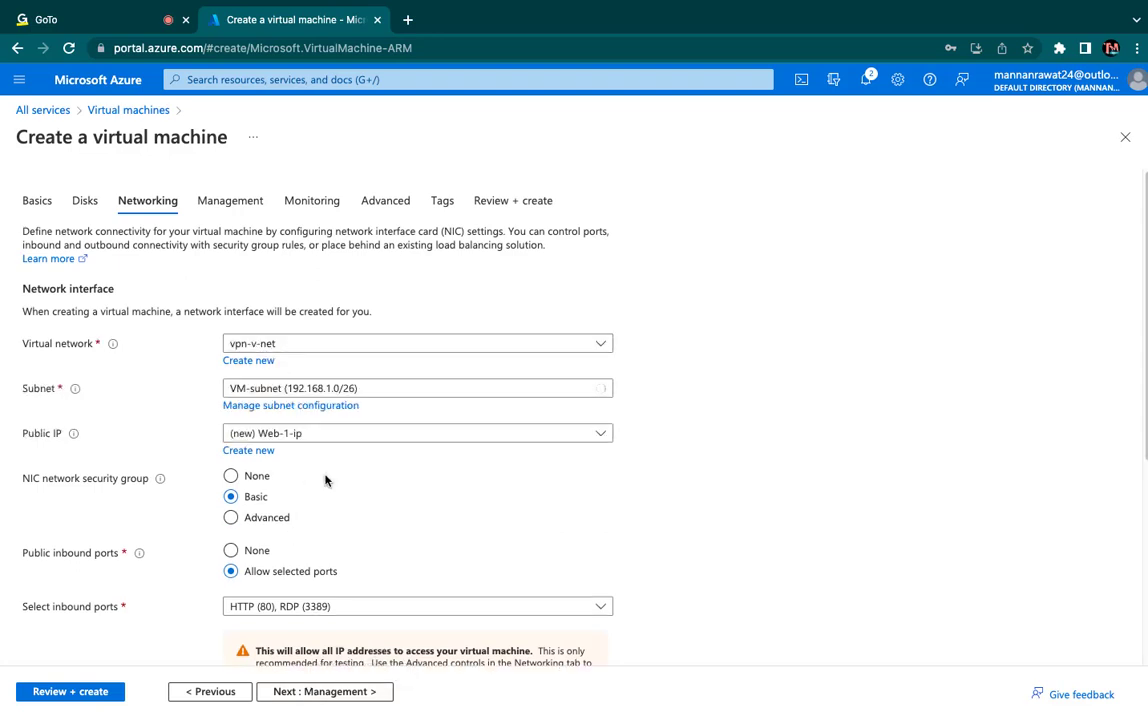
left_click(333, 692)
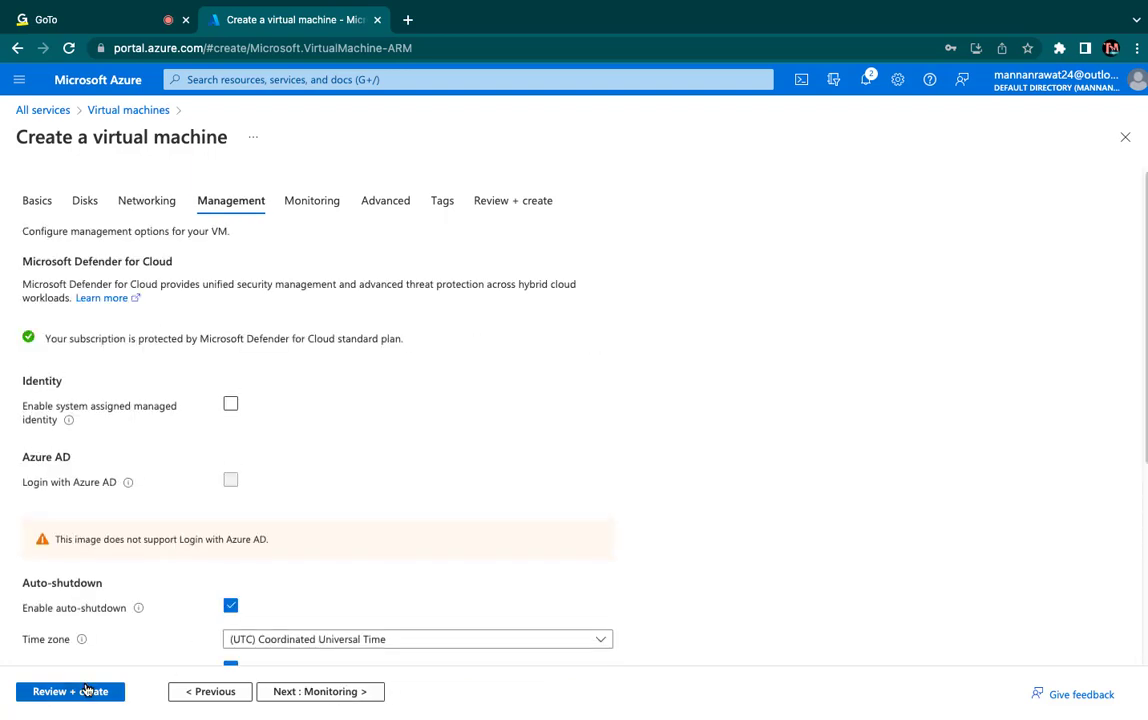
left_click(86, 691)
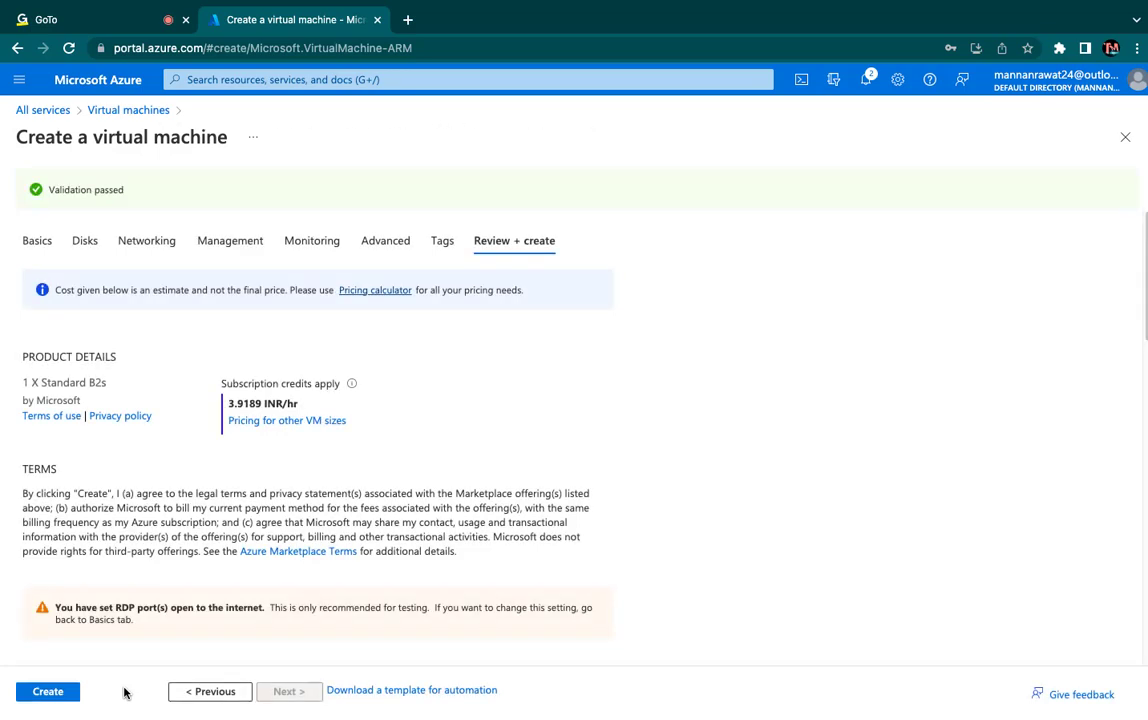
left_click(40, 700)
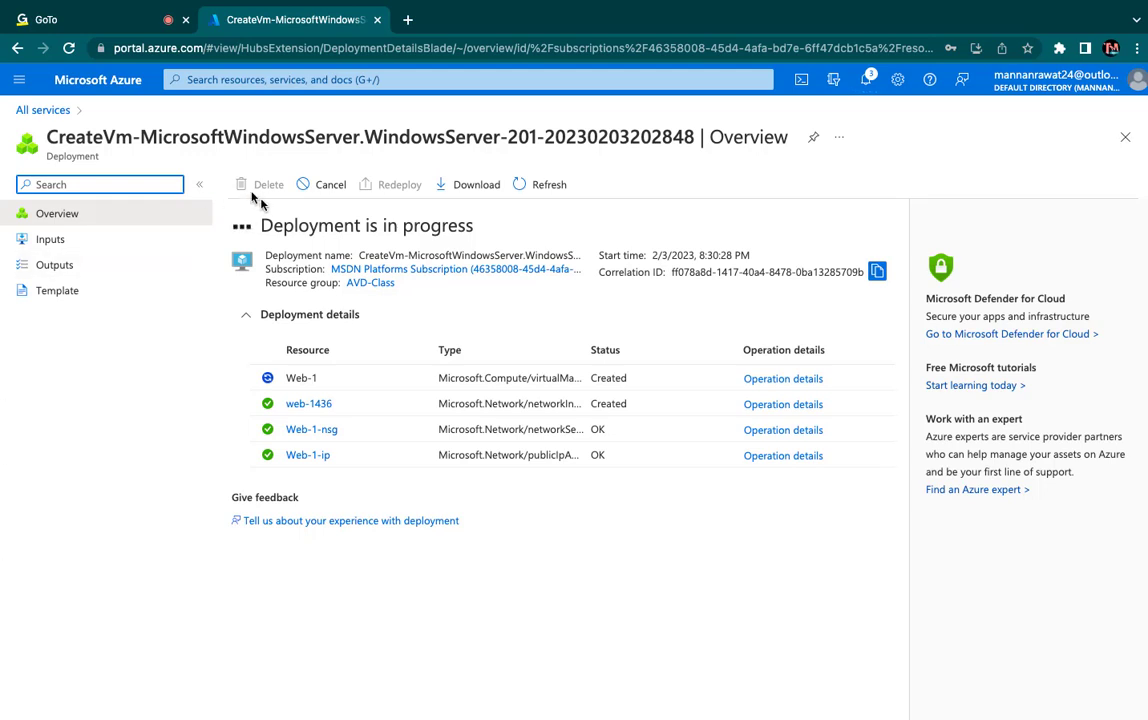
- Open the Azure portal home in a new browser tab and start creating another Azure virtual machine from the virtual machines list
right_click(122, 86)
left_click(140, 92)
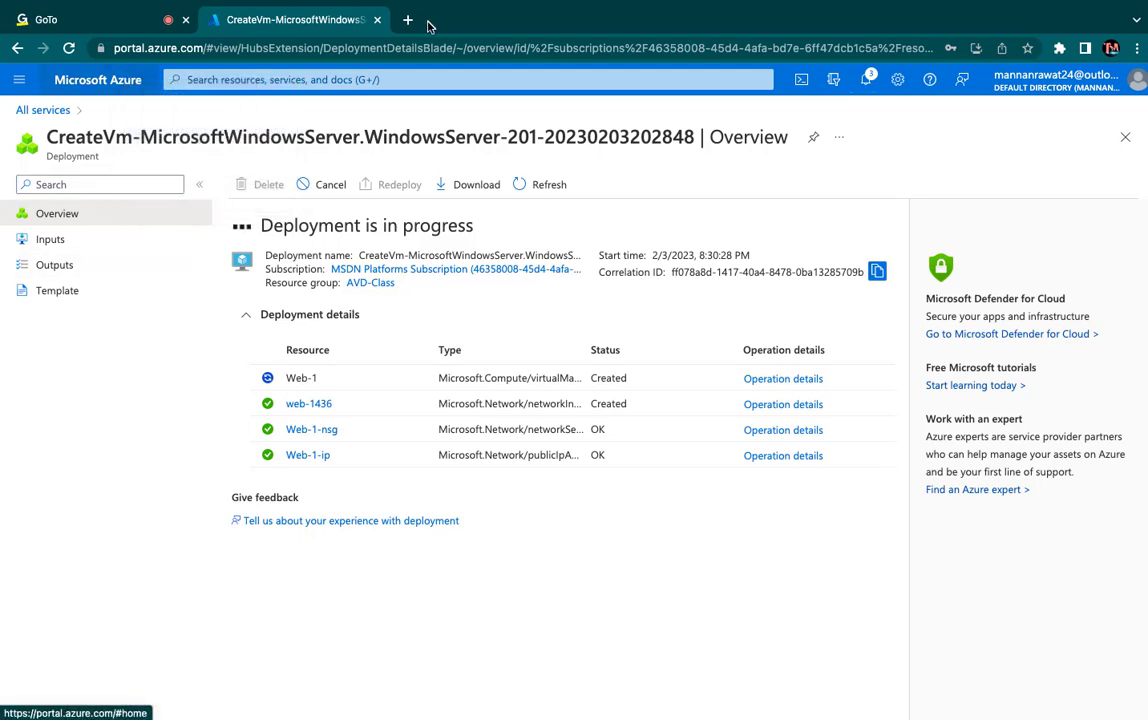
left_click(437, 22)
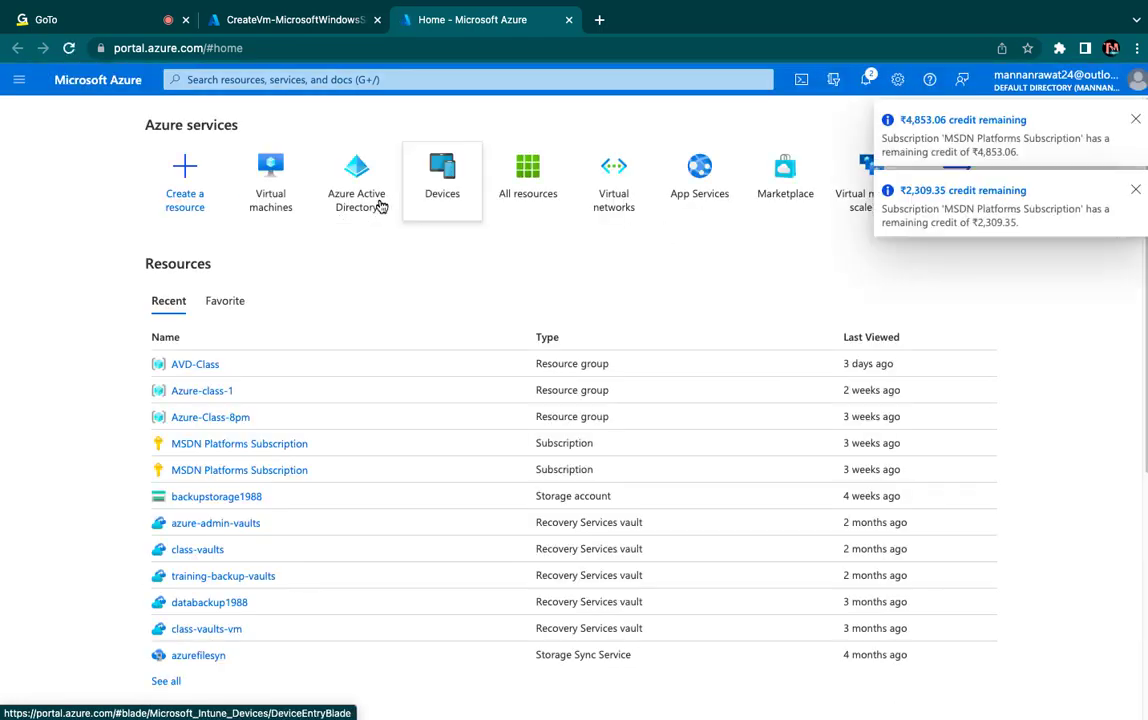
left_click(276, 203)
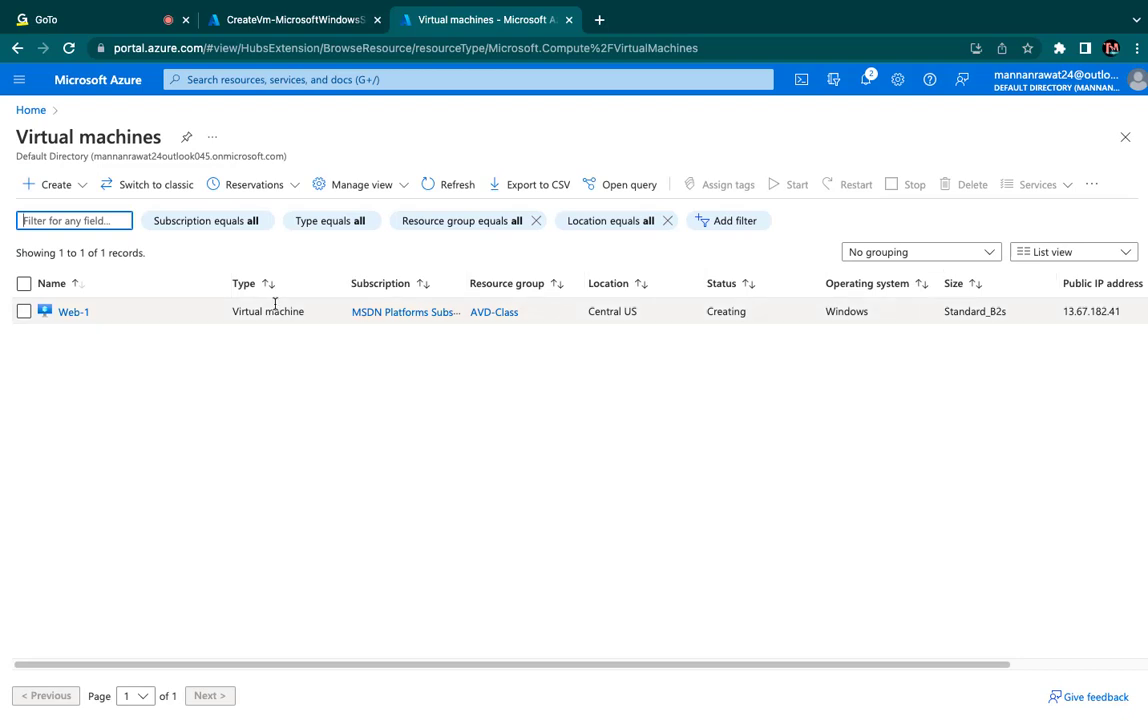
left_click(66, 186)
left_click(87, 217)
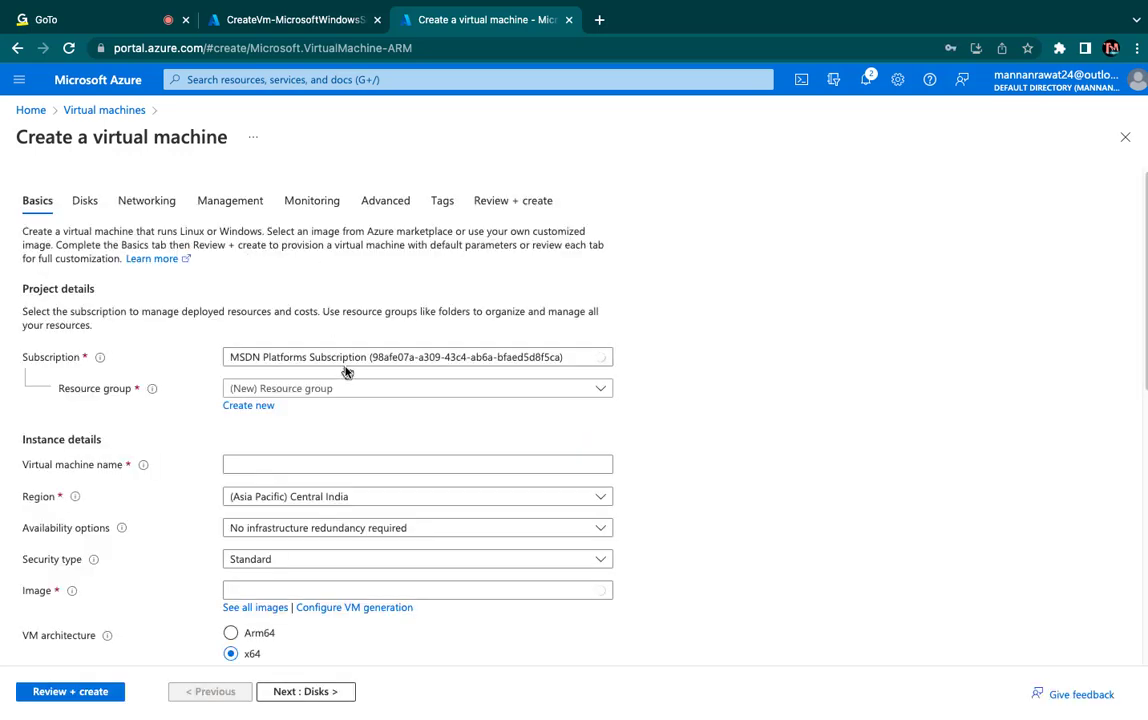
- Select the other MSDN Platforms Subscription and the AVD-Class resource group, and name the virtual machine web2
left_click(359, 358)
left_click(359, 411)
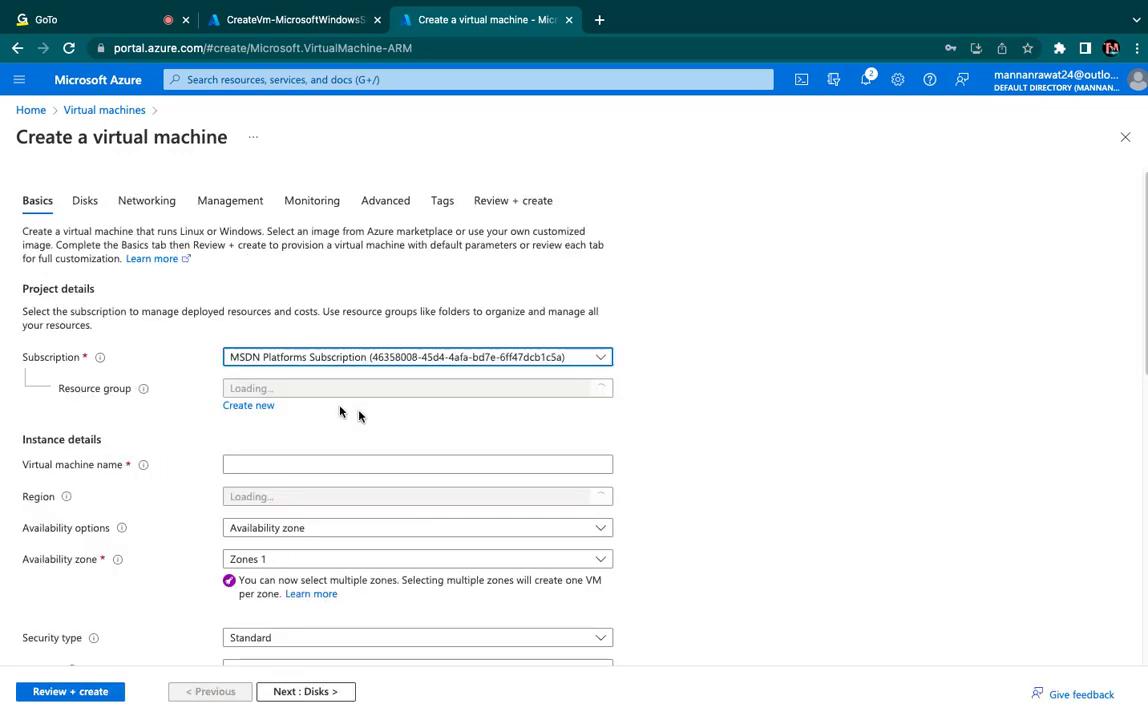
left_click(306, 392)
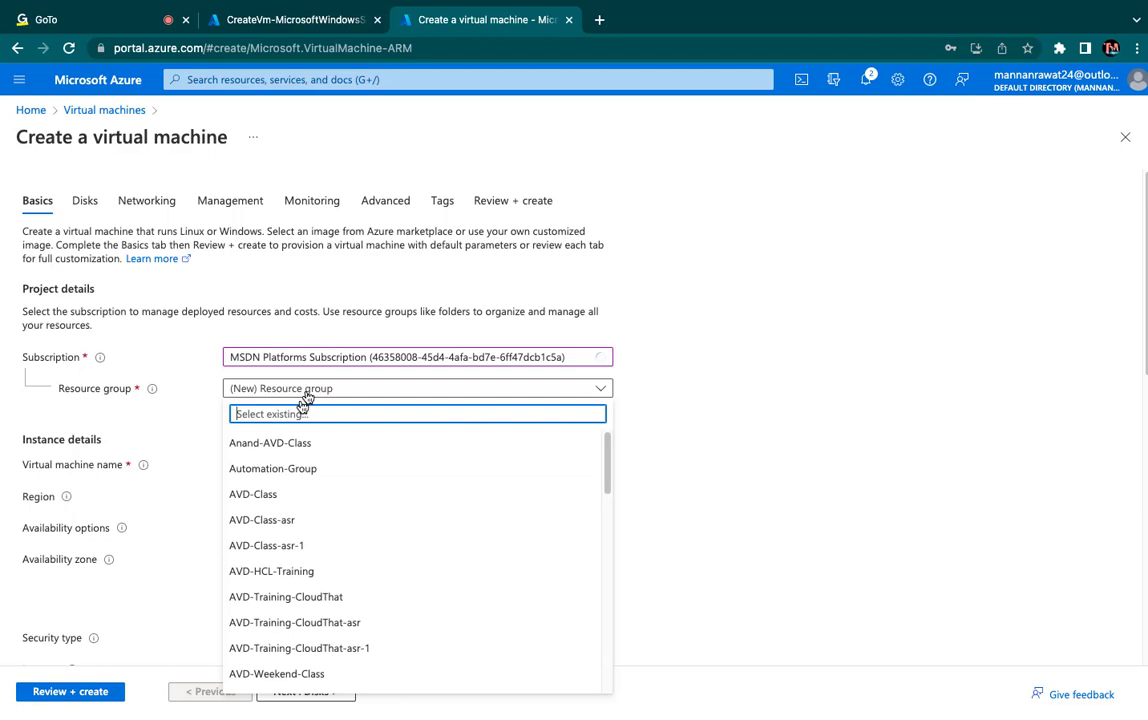
left_click(262, 494)
left_click(276, 465)
type("web")
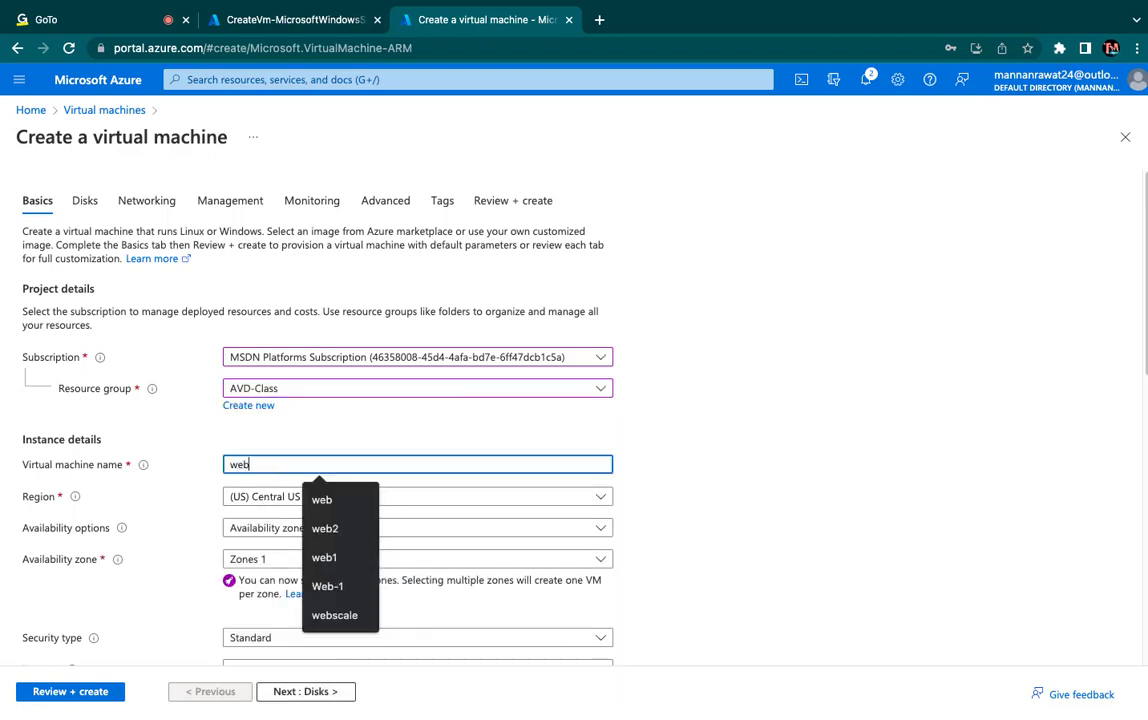
left_click(332, 526)
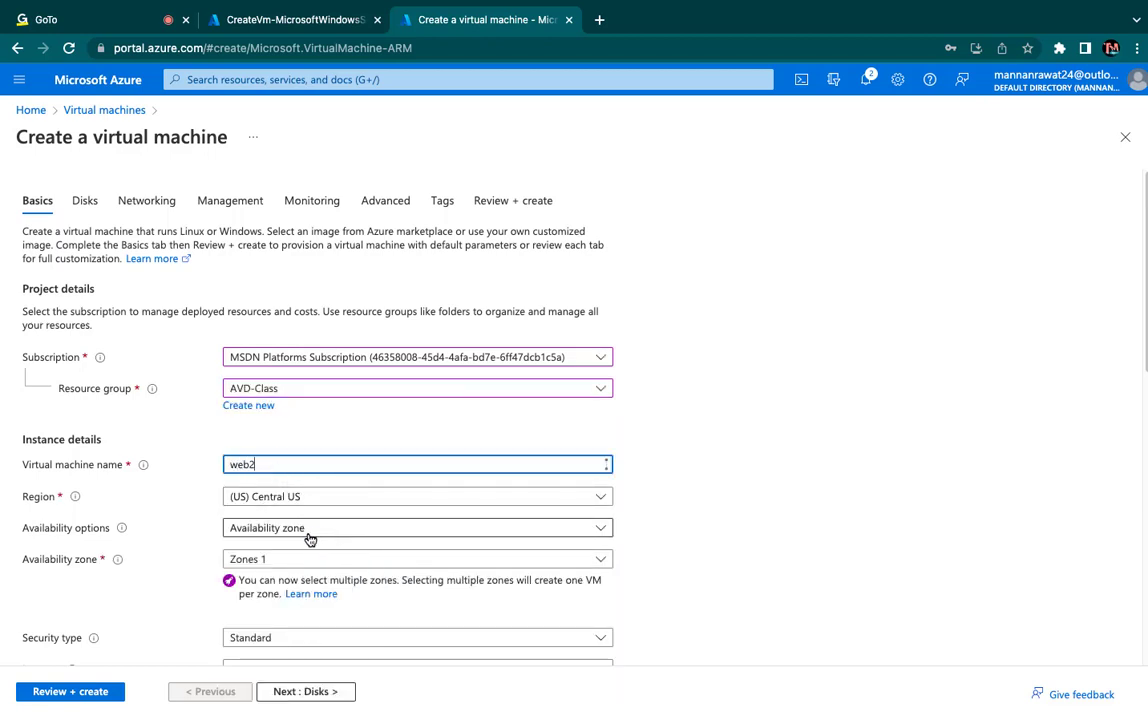
- Set availability to no infrastructure redundancy required and choose the Windows Server 2016 Datacenter - x64 Gen2 image
left_click(305, 530)
left_click(309, 374)
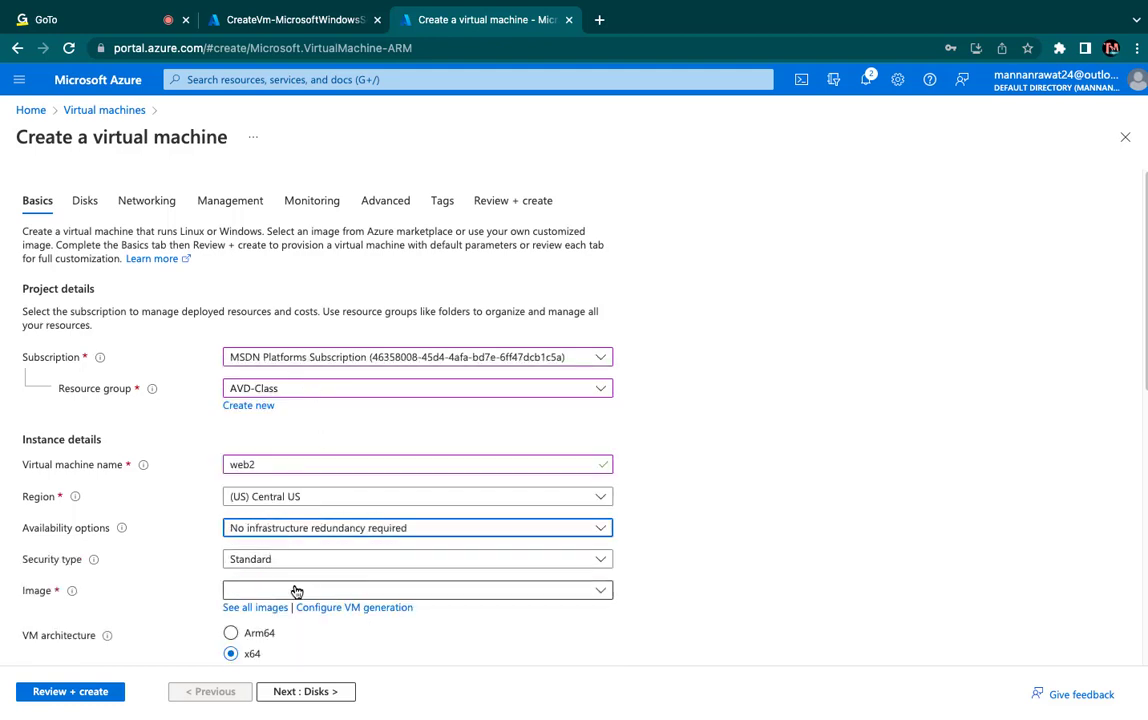
scroll(295, 589, "down", 3)
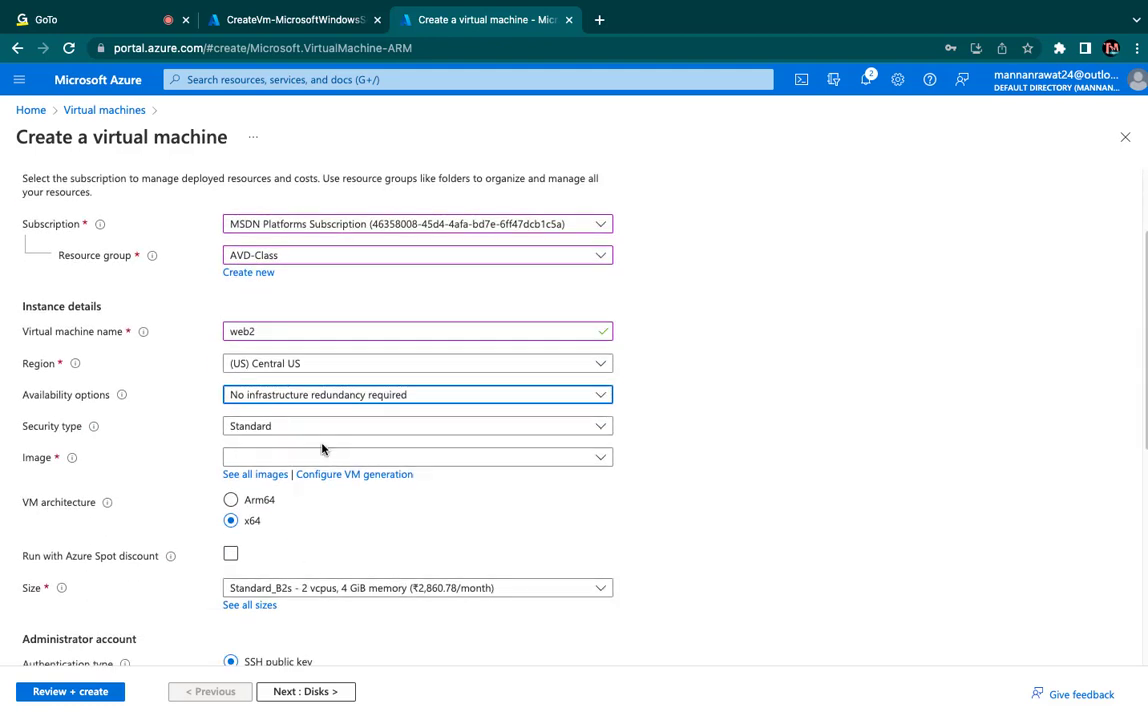
left_click(292, 462)
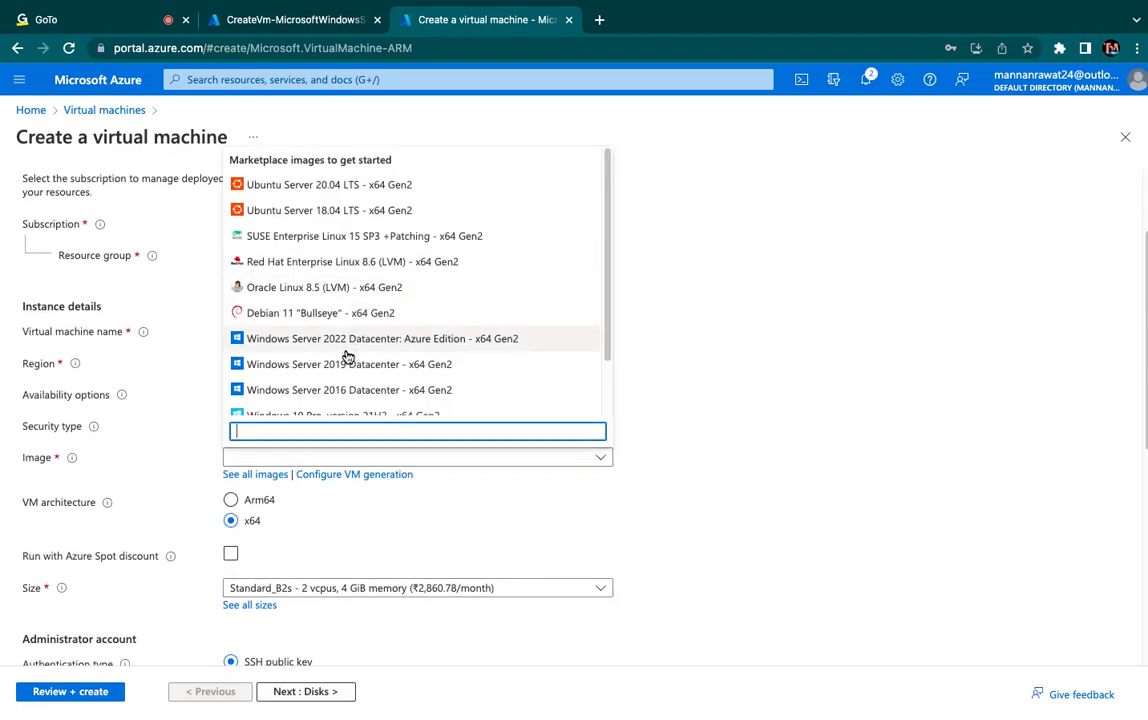
left_click(377, 392)
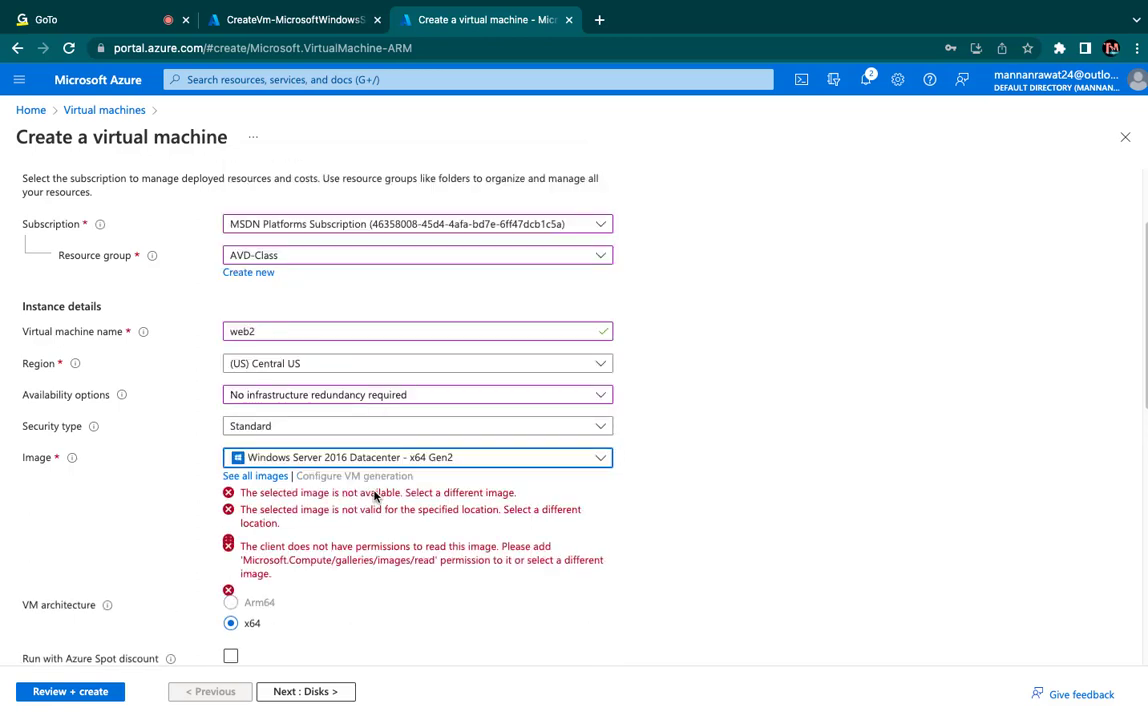
- Fill in the administrator account with the username web, and enter and confirm the account password
scroll(374, 494, "down", 3)
scroll(348, 461, "down", 3)
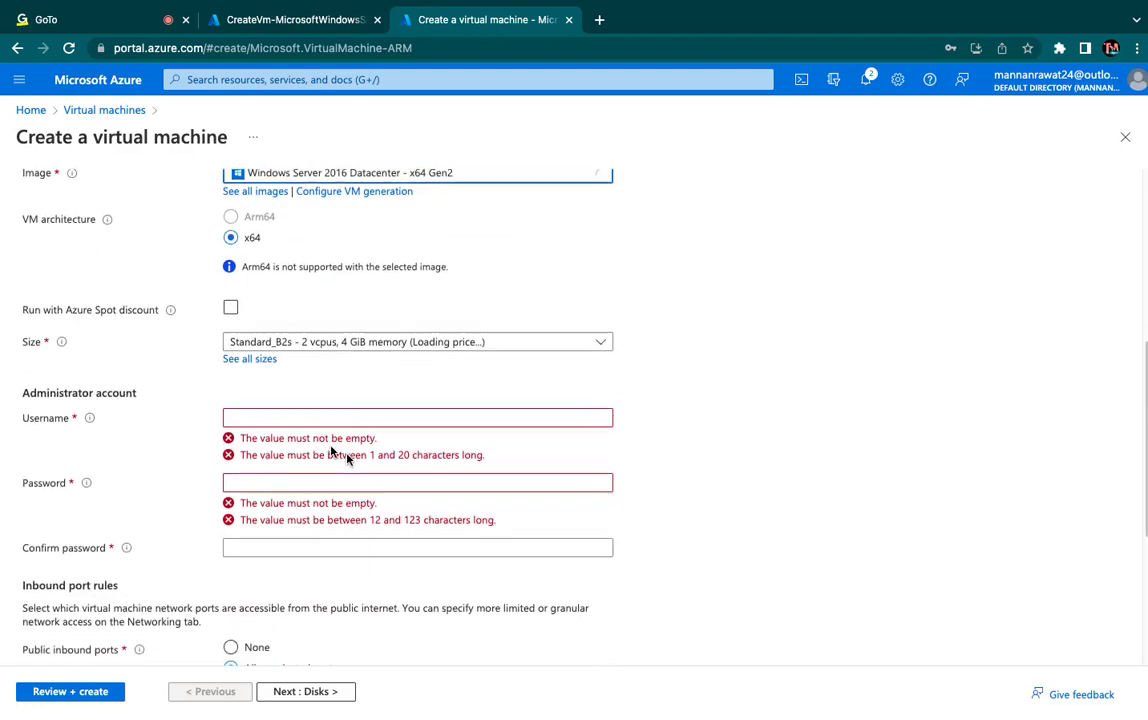
left_click(288, 402)
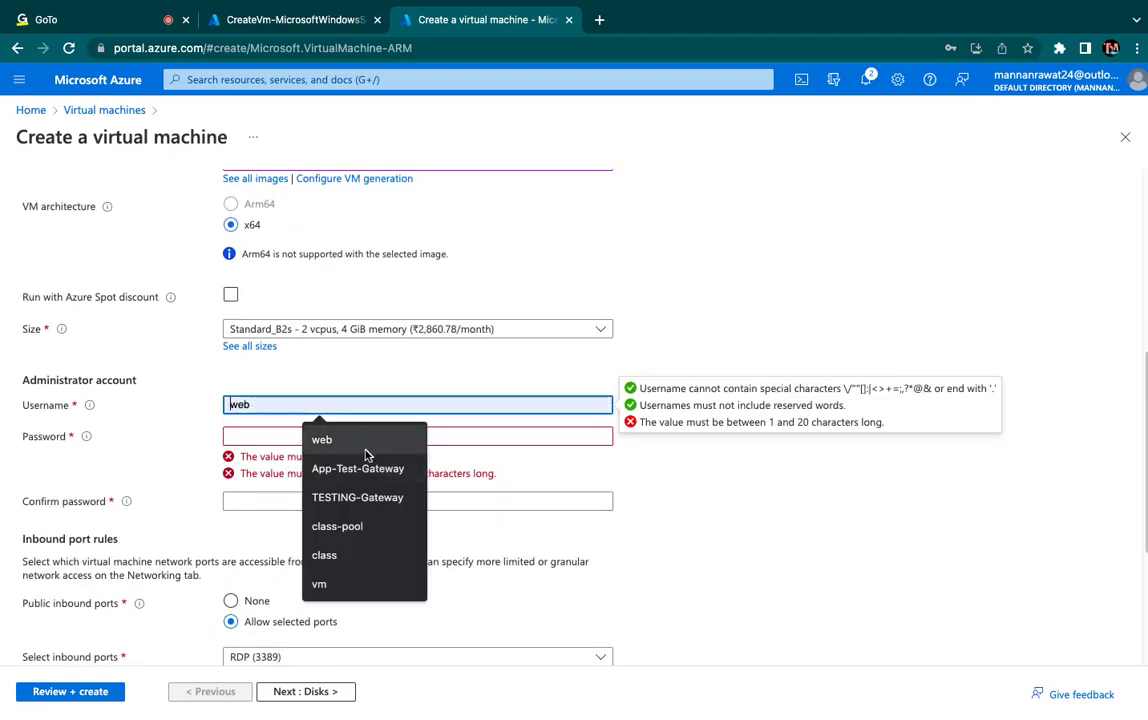
left_click(322, 440)
left_click(280, 437)
type("•••••••")
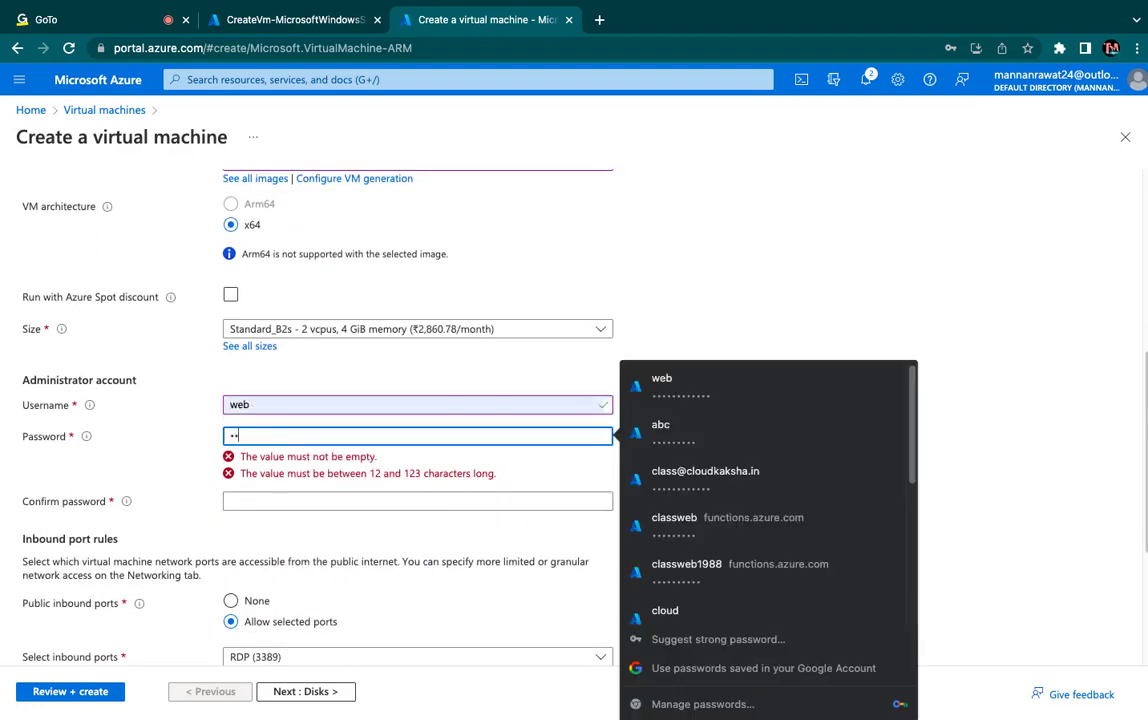
type("•••••")
key("Tab")
type("•")
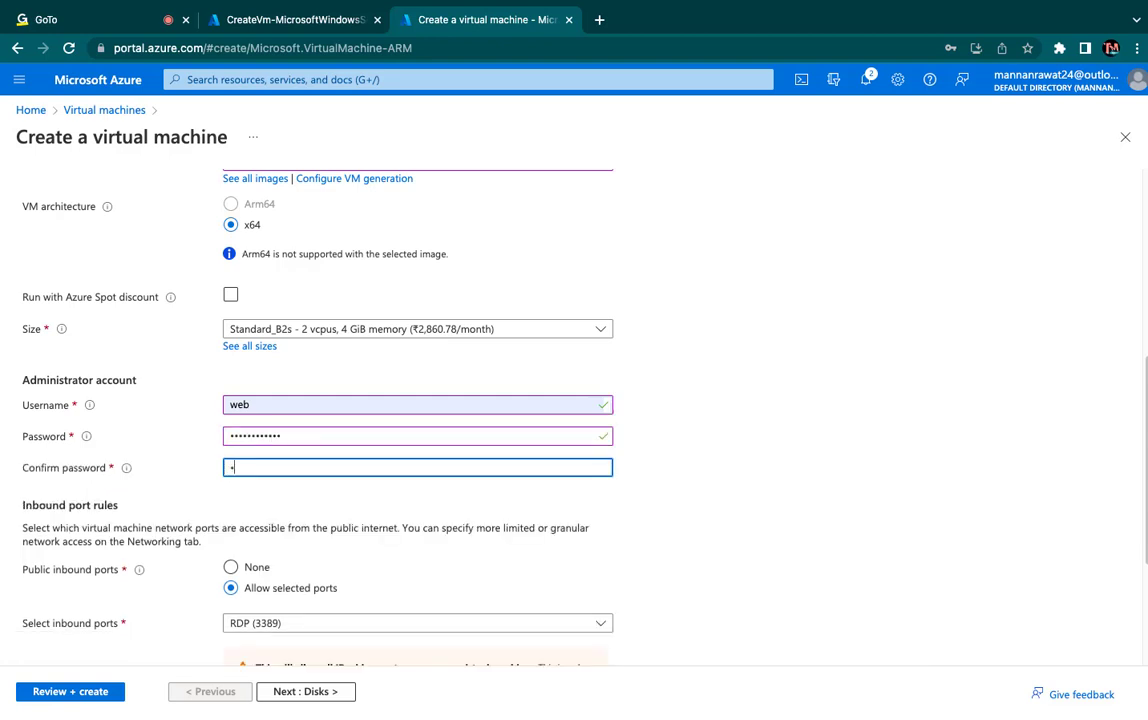
type("•••••••••••")
- Add HTTP (80) to the web2 virtual machine's allowed inbound ports
scroll(344, 513, "down", 3)
left_click(336, 487)
left_click(237, 502)
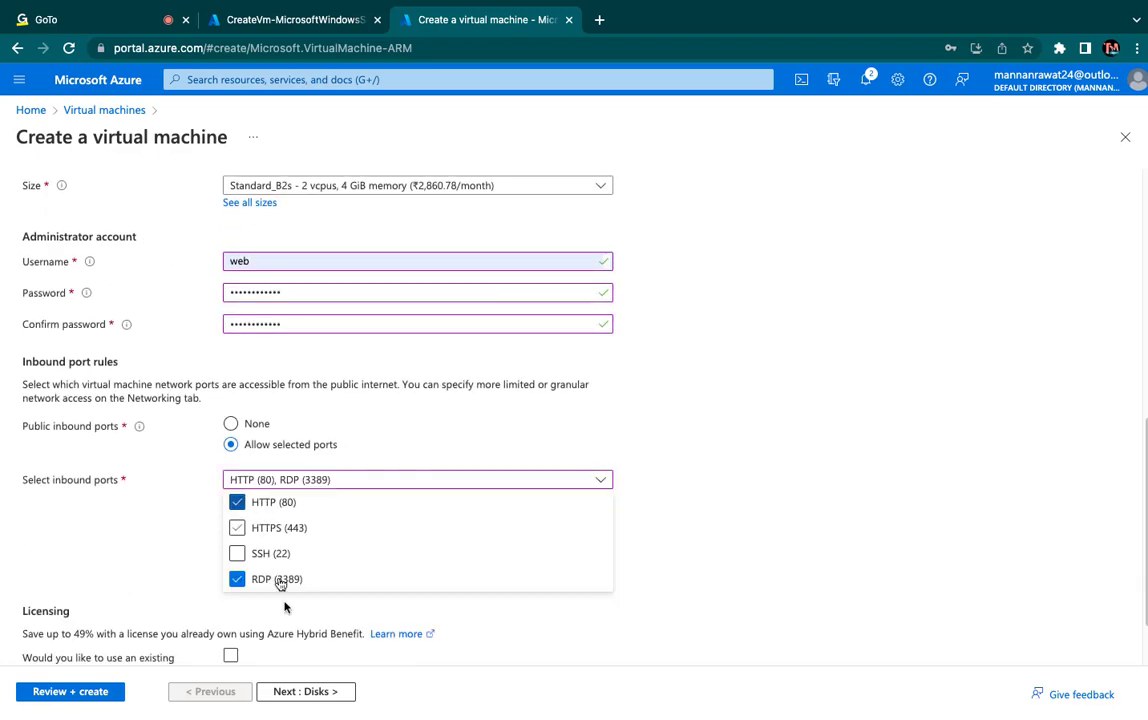
- Try to validate the web2 configuration with the default disk and networking settings
left_click(310, 696)
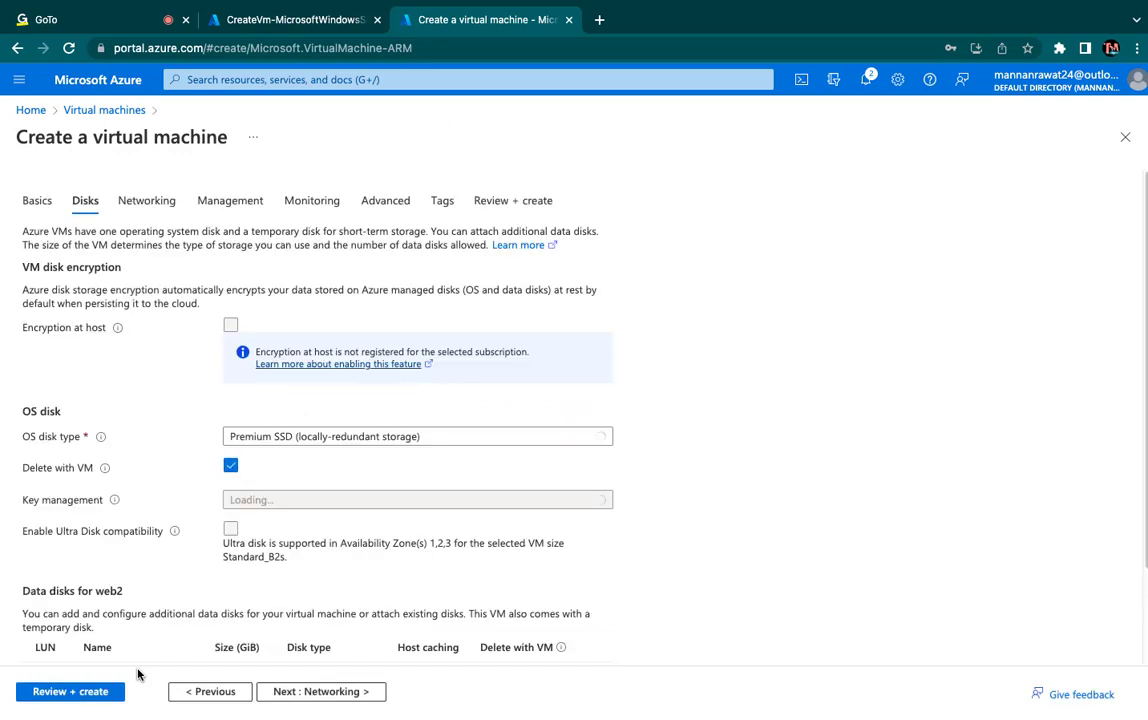
left_click(312, 691)
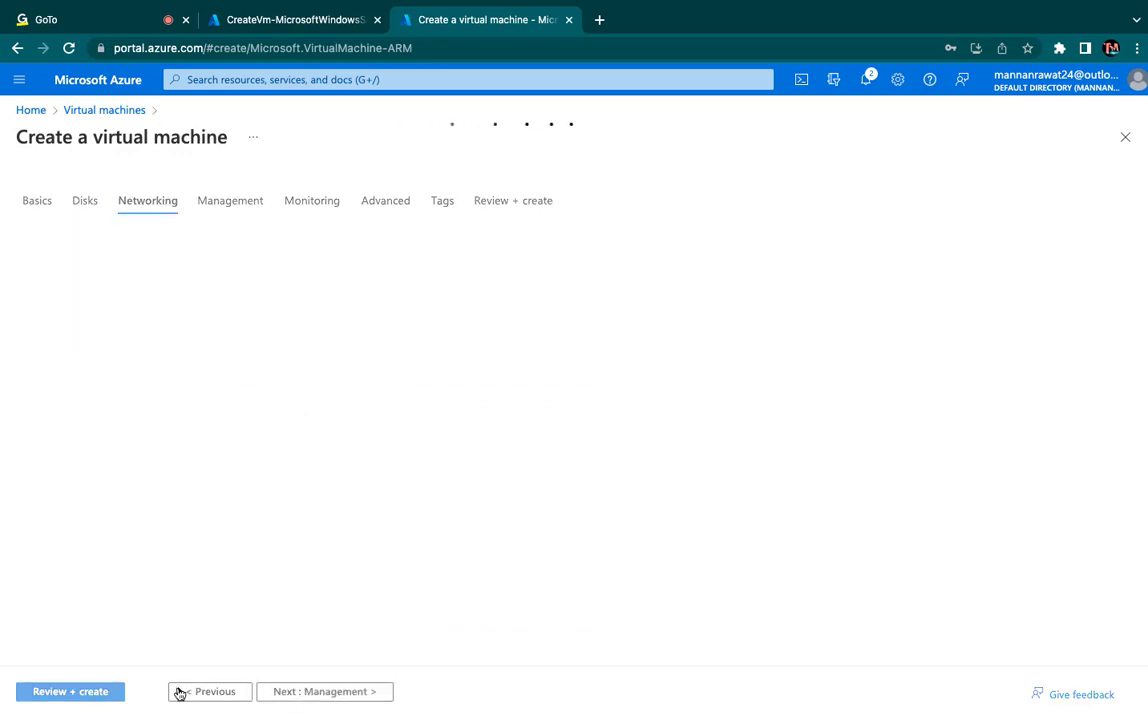
left_click(84, 692)
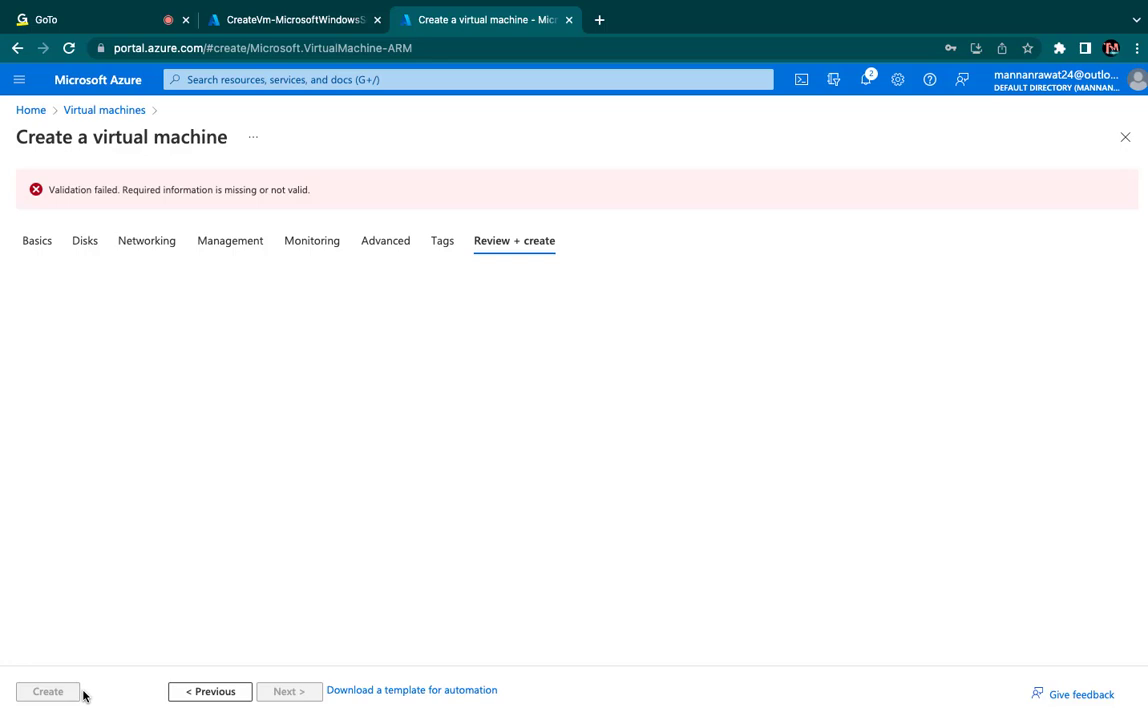
- Go back through the configuration stages to web2's basic settings
left_click(216, 692)
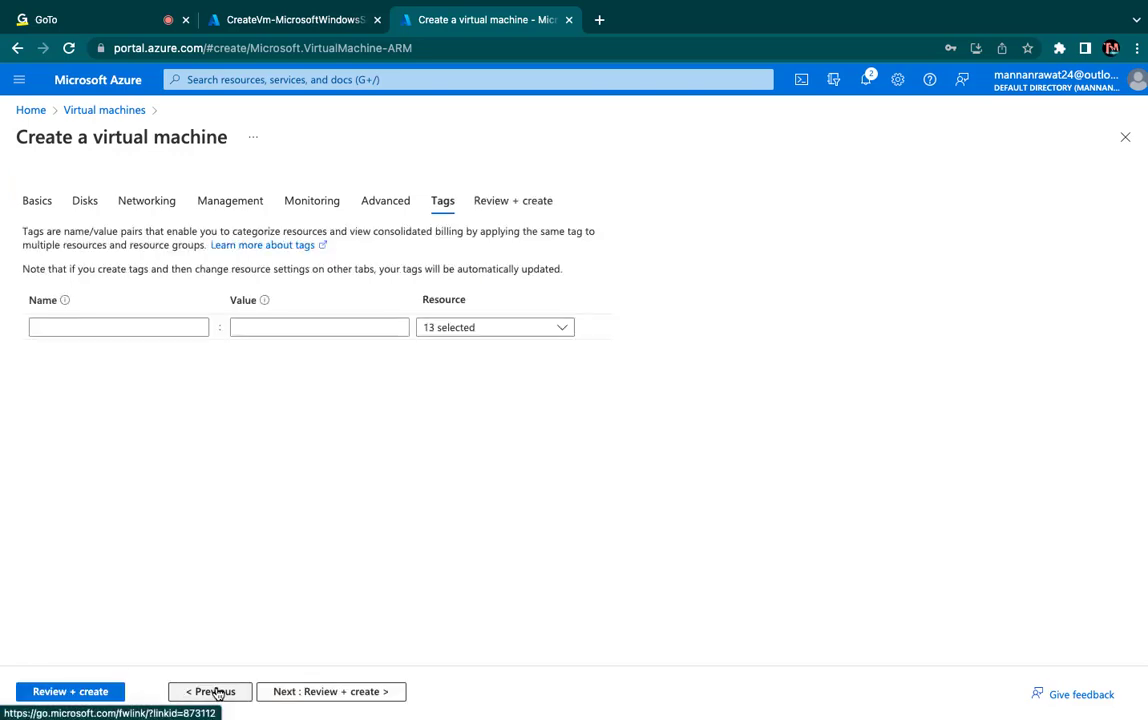
left_click(216, 692)
left_click(216, 692)
left_click(216, 692)
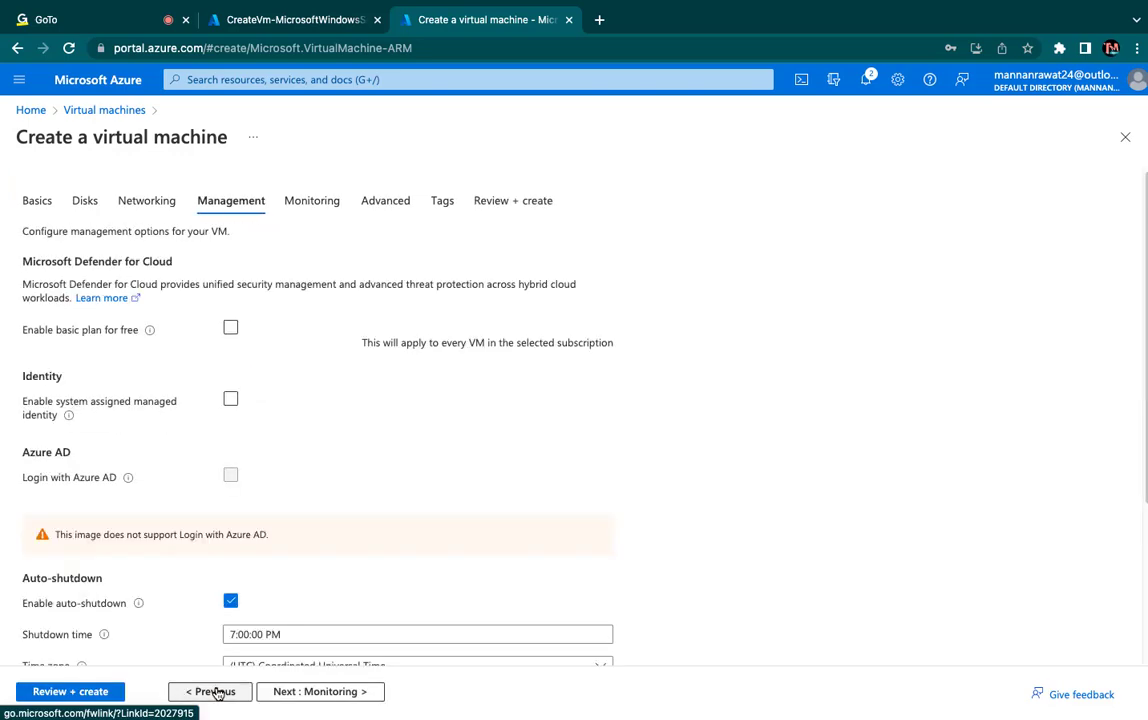
left_click(216, 692)
left_click(216, 692)
left_click(216, 692)
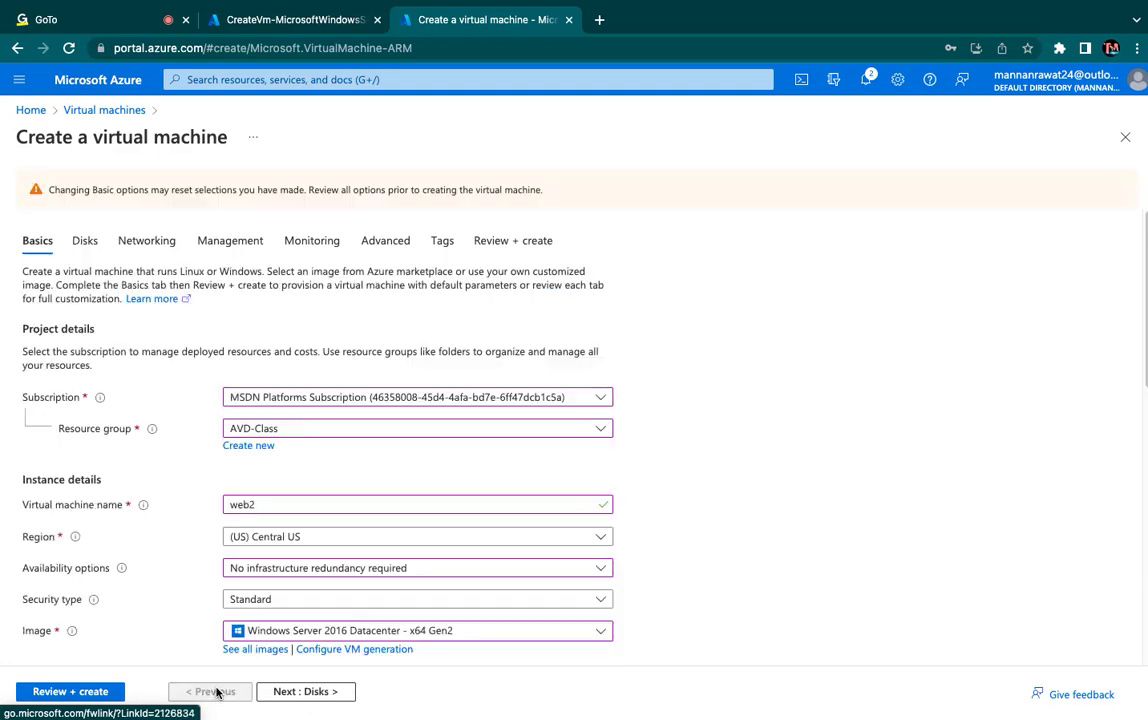
- Go through every configuration stage with the default settings, validate the configuration and create the web2 virtual machine
left_click(297, 698)
left_click(297, 698)
left_click(297, 698)
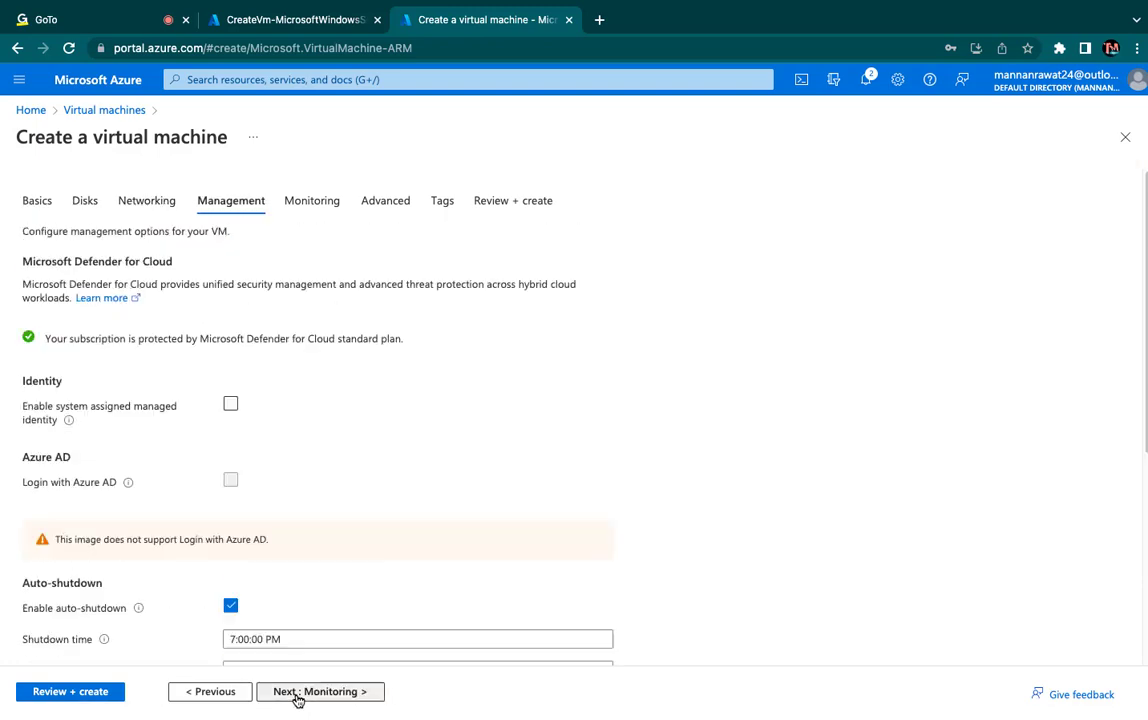
left_click(297, 698)
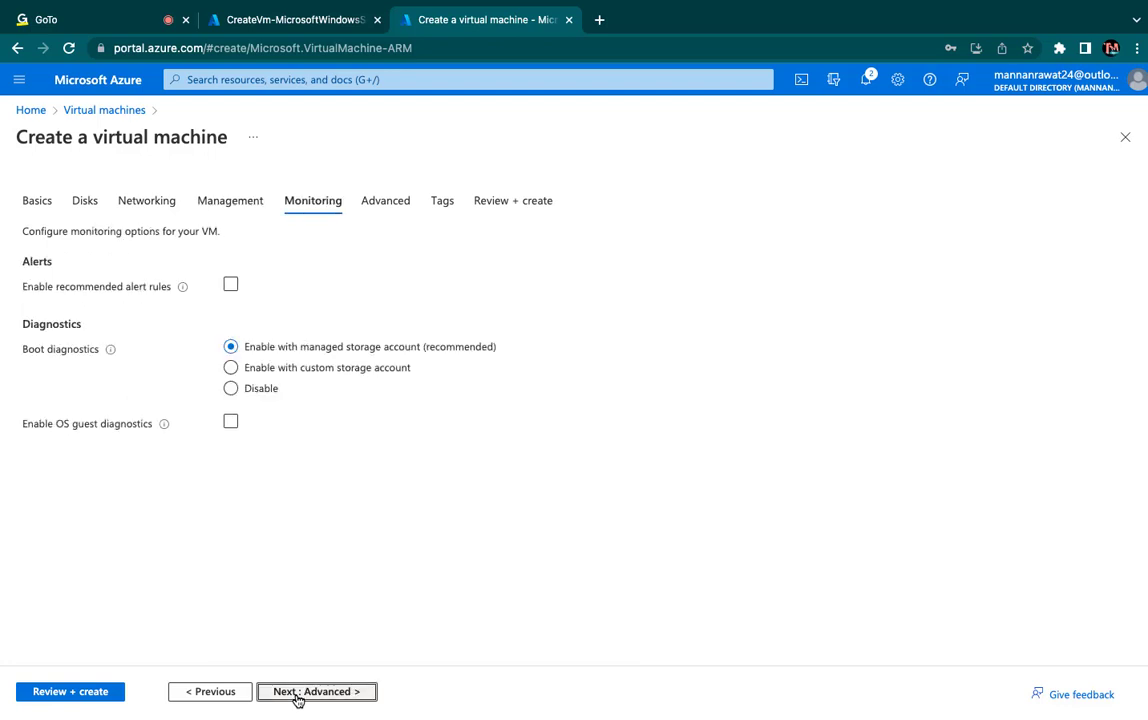
left_click(297, 698)
left_click(297, 698)
left_click(297, 698)
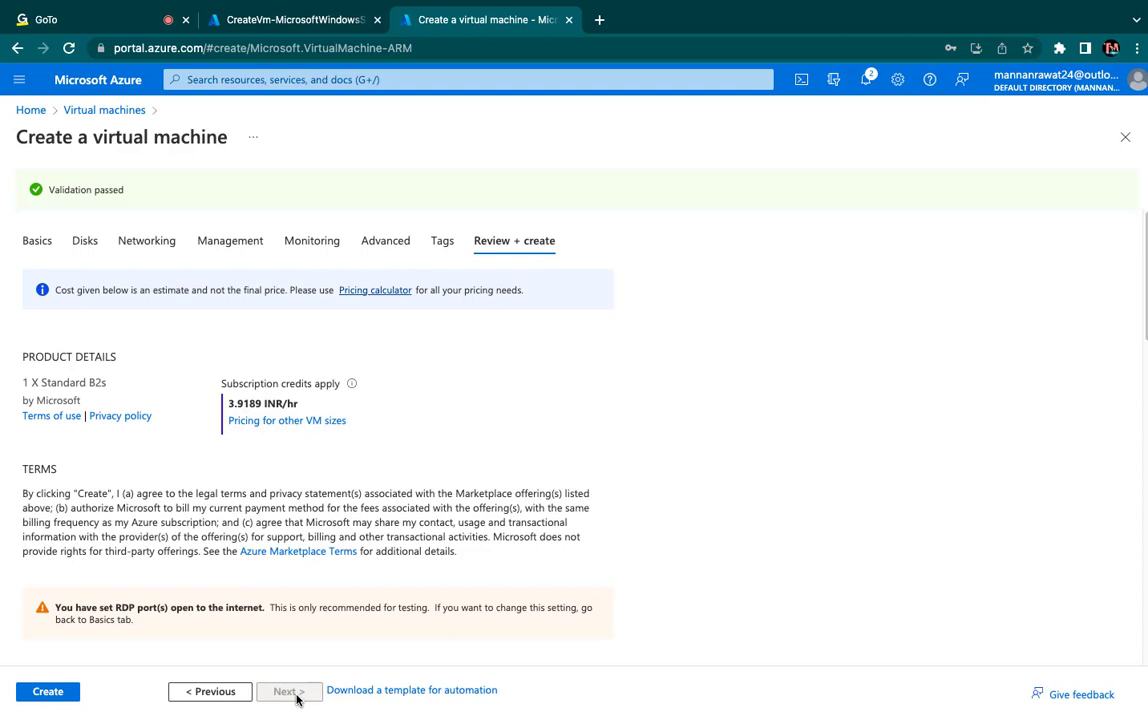
left_click(48, 701)
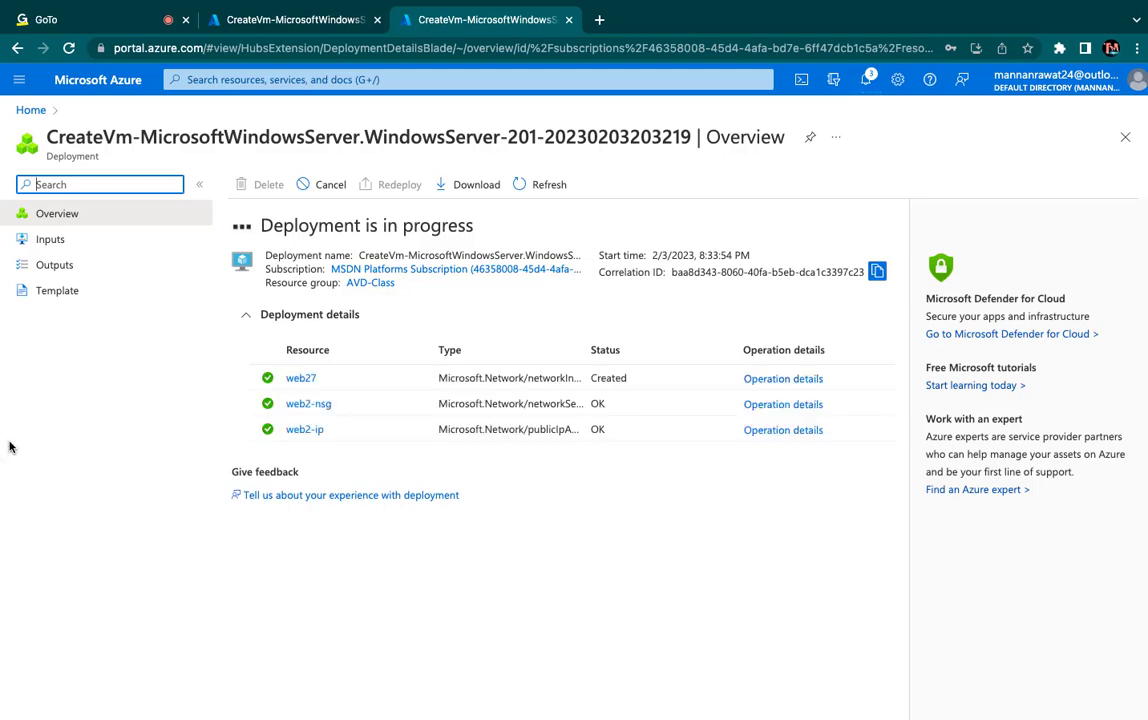
- Open the deployed Web-1 virtual machine from its deployment page and download its RDP connection file for port 3389
left_click(268, 24)
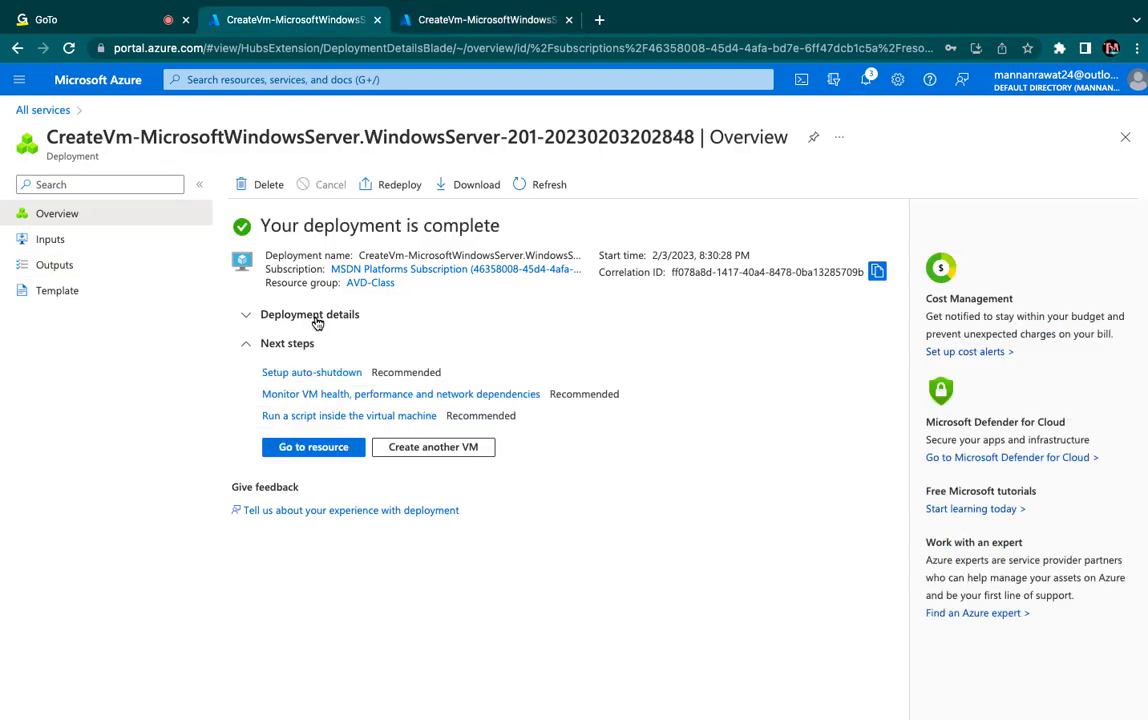
left_click(322, 450)
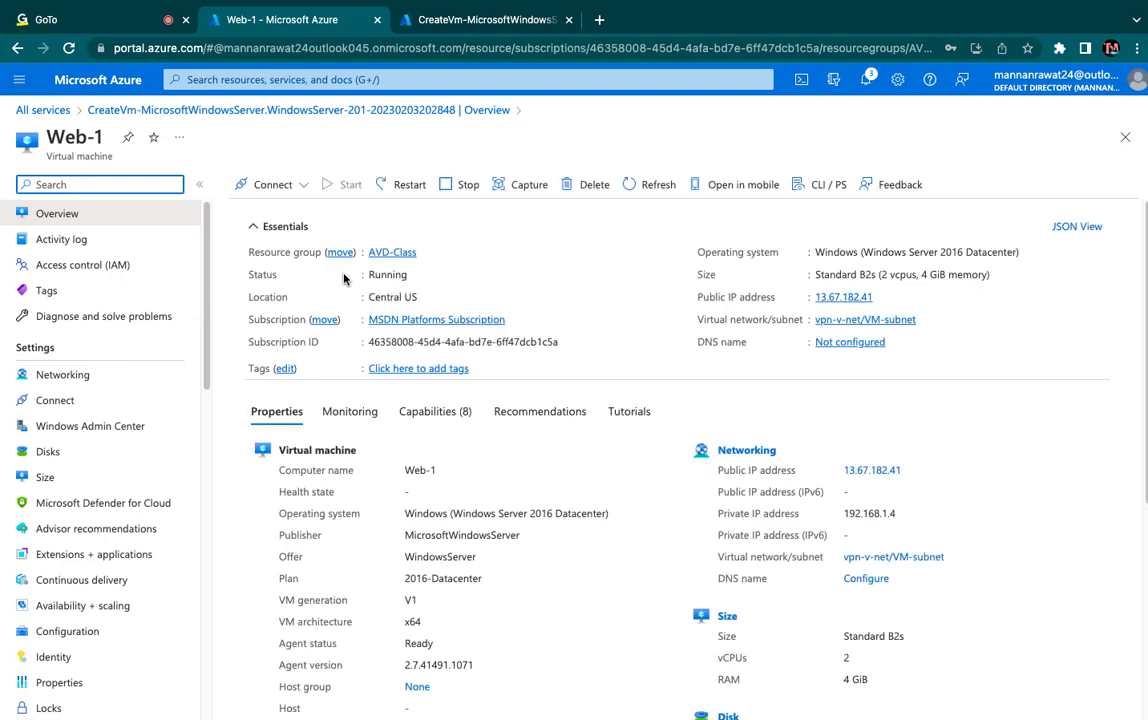
left_click(304, 189)
left_click(277, 220)
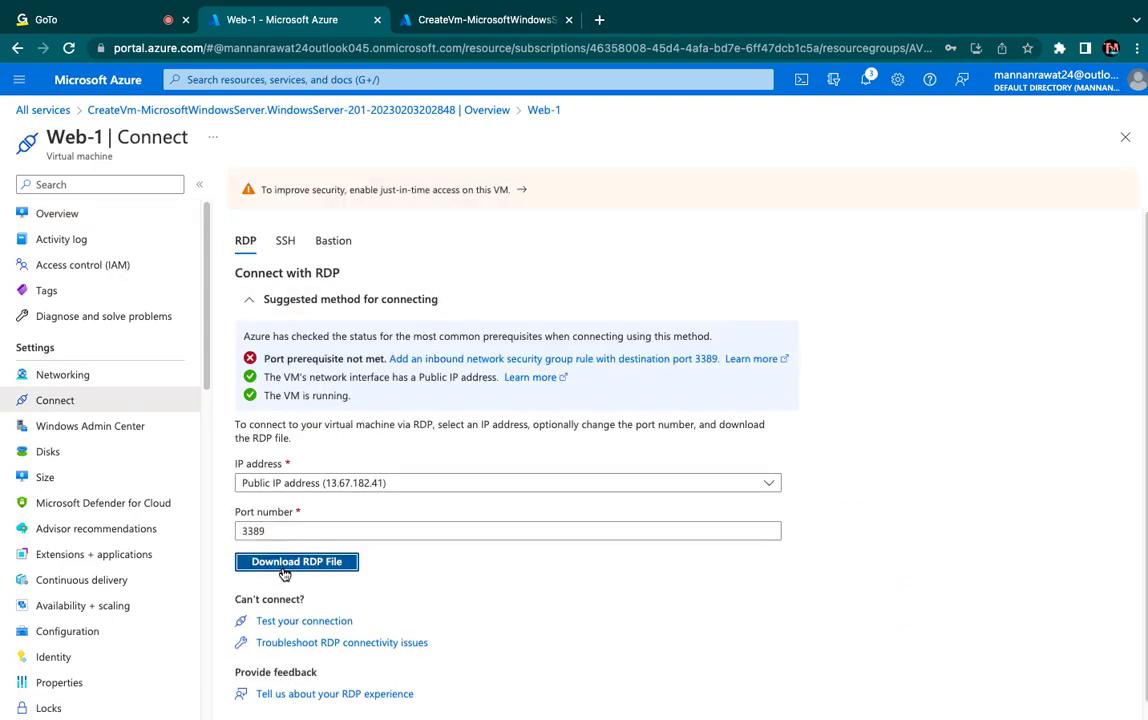
left_click(284, 565)
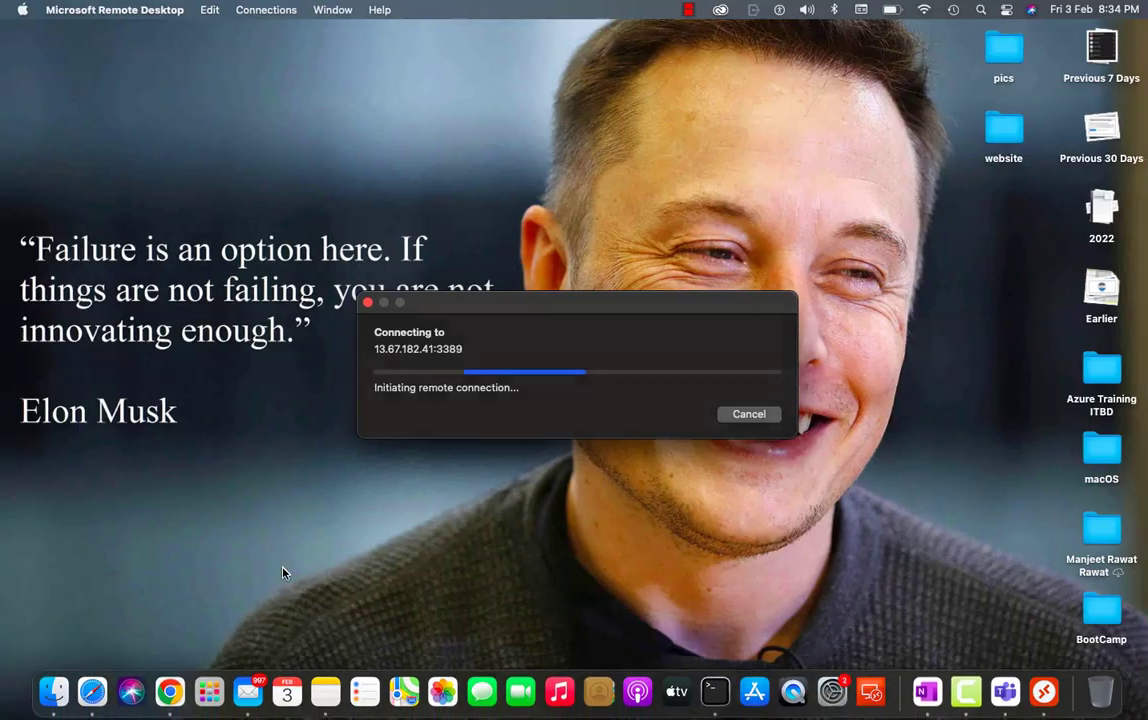
- Sign in to Web-1 in Microsoft Remote Desktop with the username web and the account password, and accept the connection
type("w")
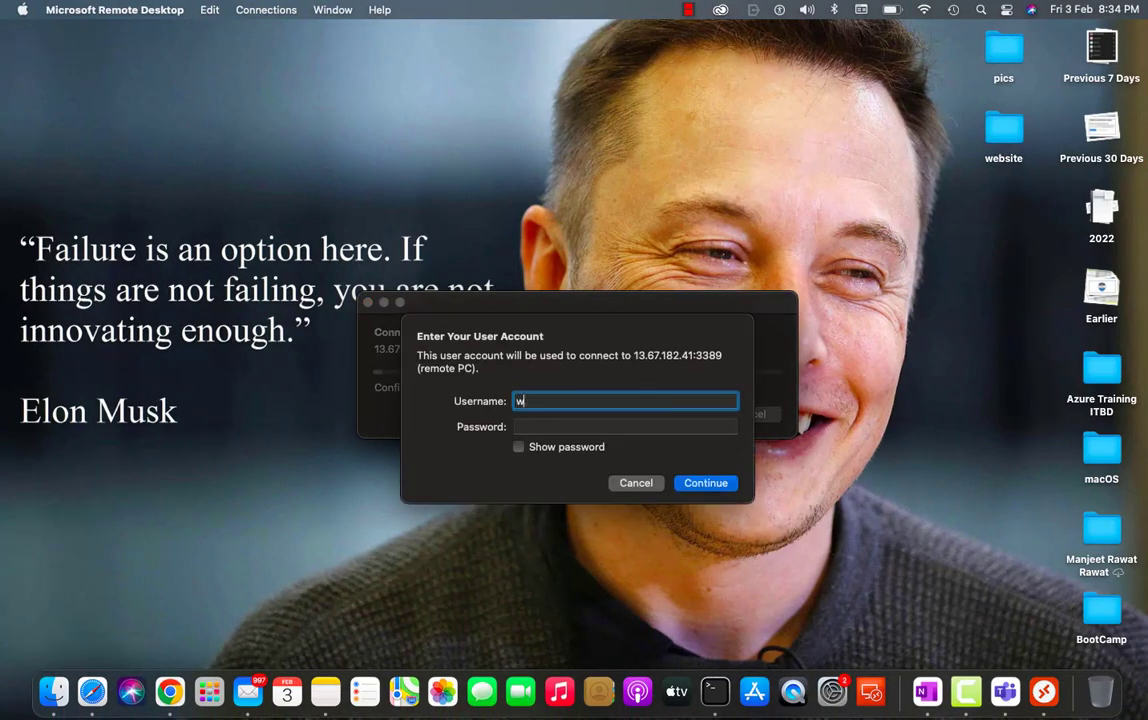
type("eb")
key("Tab")
type("***")
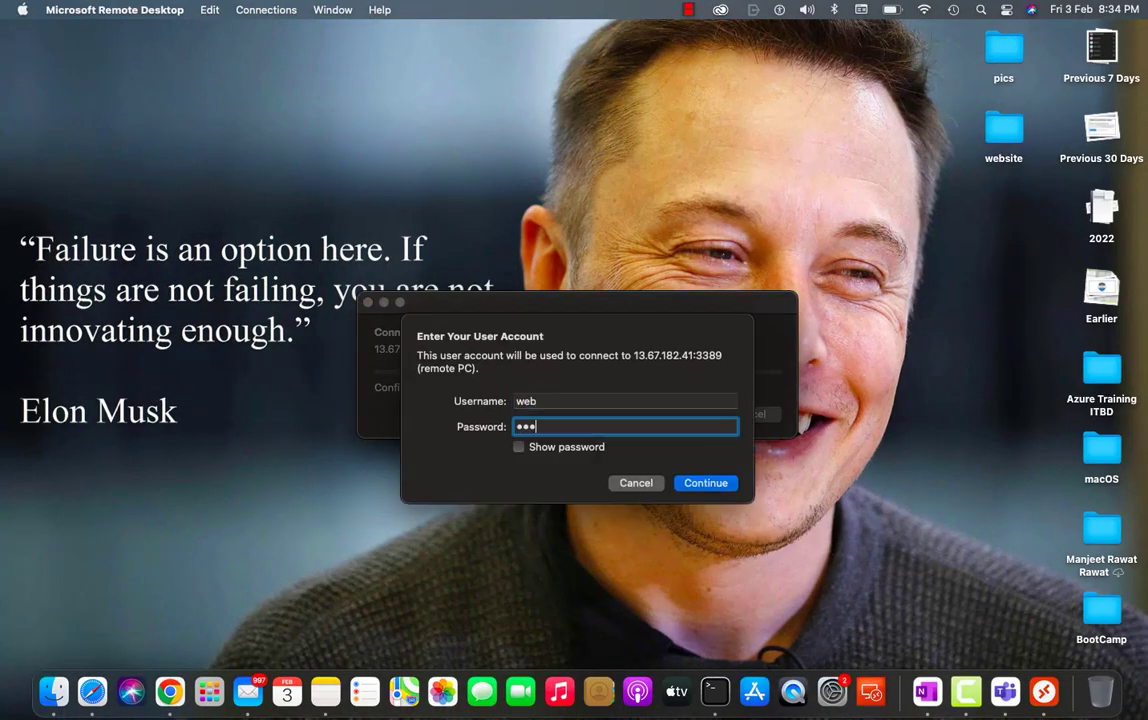
type("*******")
key("Return")
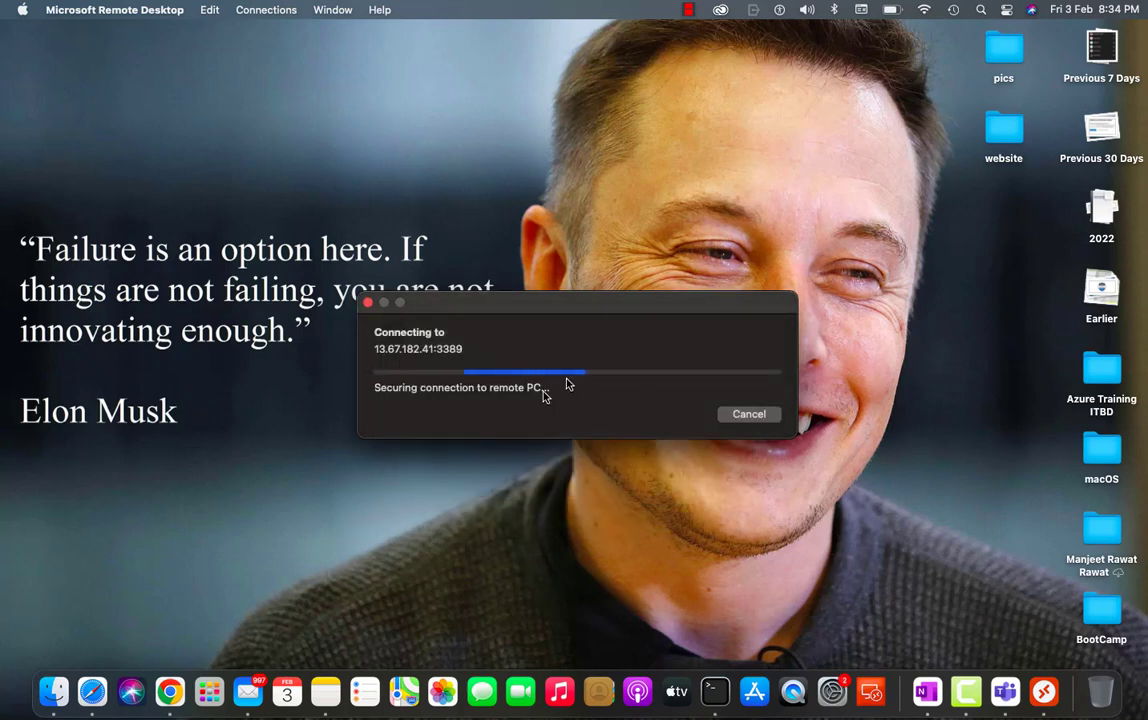
left_click(772, 428)
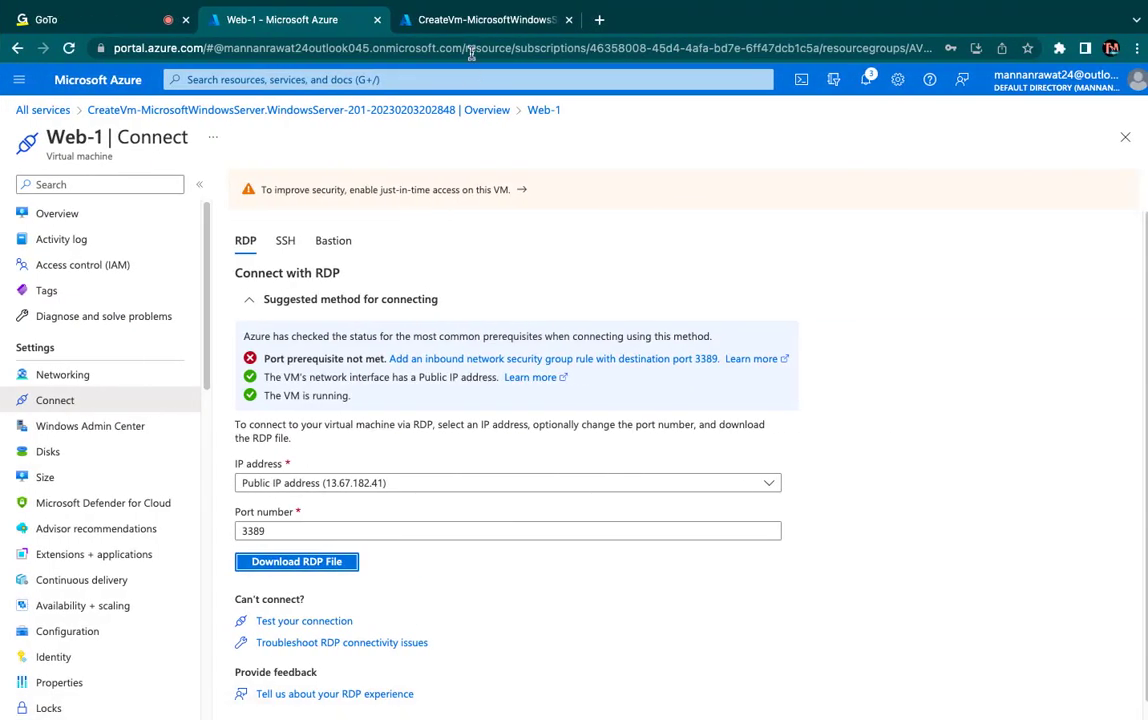
left_click(472, 20)
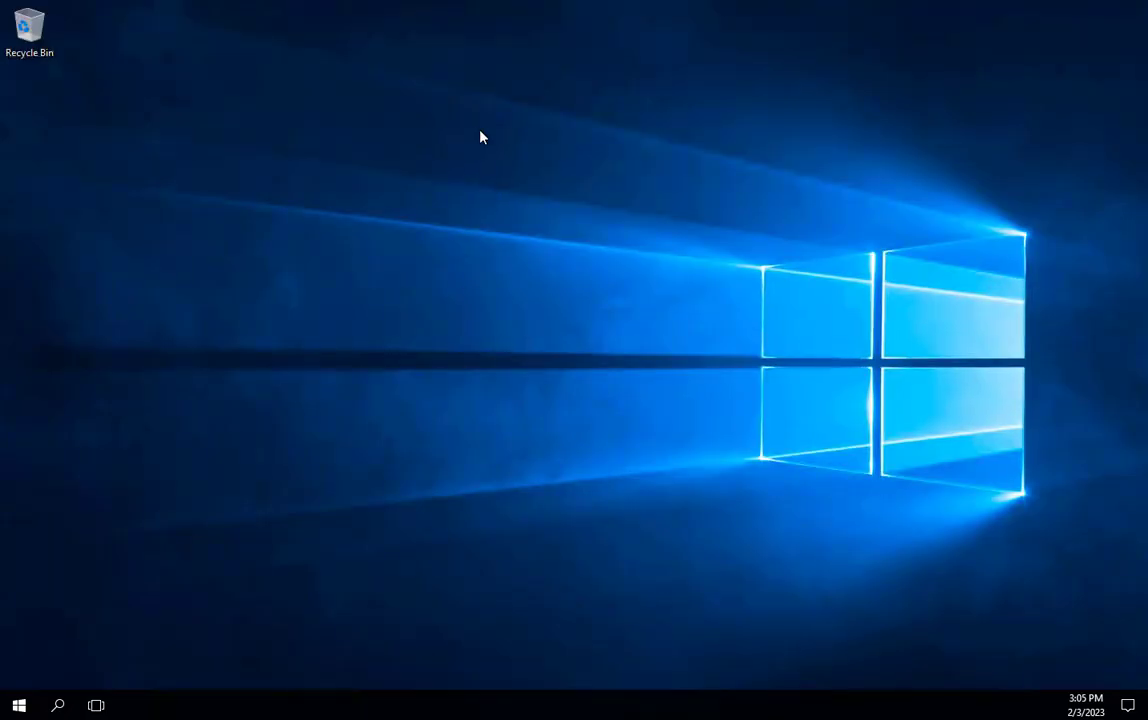
right_click(480, 133)
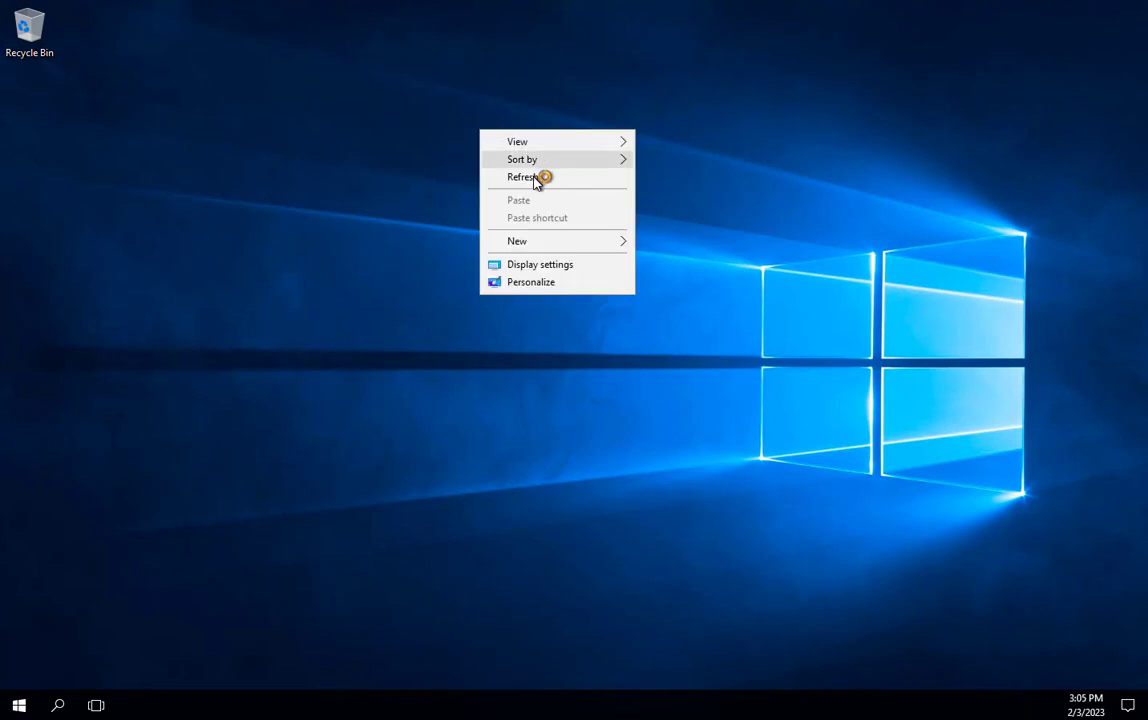
left_click(535, 177)
right_click(447, 175)
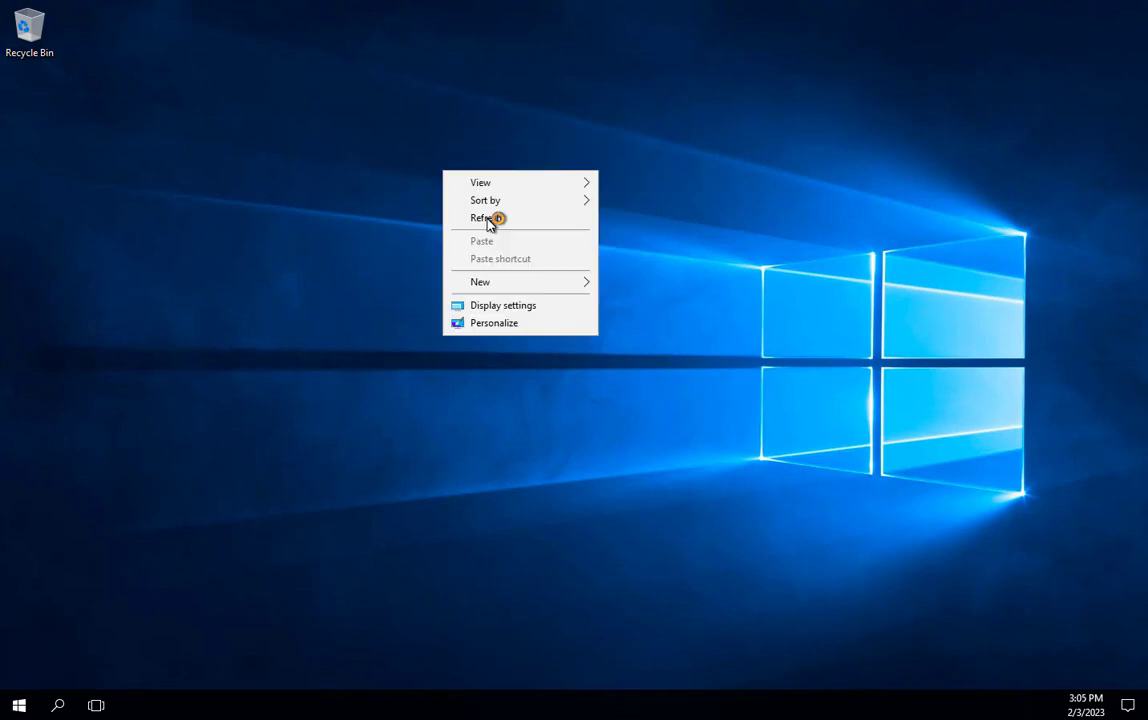
left_click(462, 216)
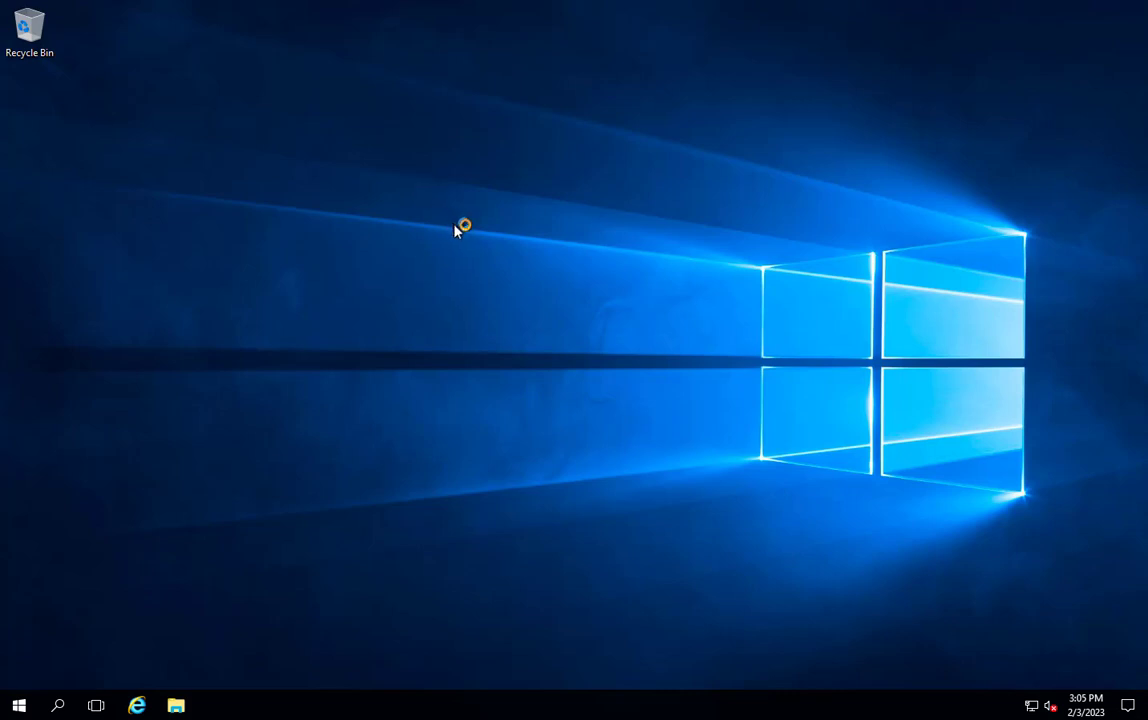
right_click(420, 179)
left_click(470, 230)
right_click(467, 240)
left_click(513, 292)
right_click(513, 290)
left_click(553, 333)
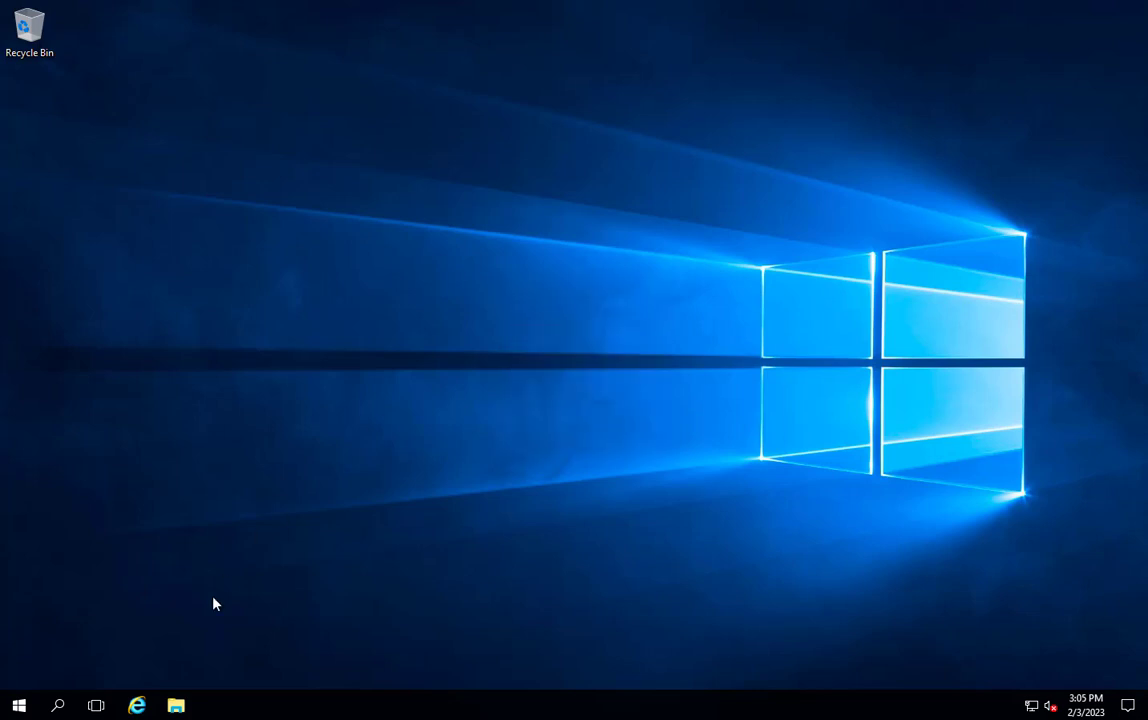
- Open Server Manager on the Web-1 virtual machine
left_click(17, 708)
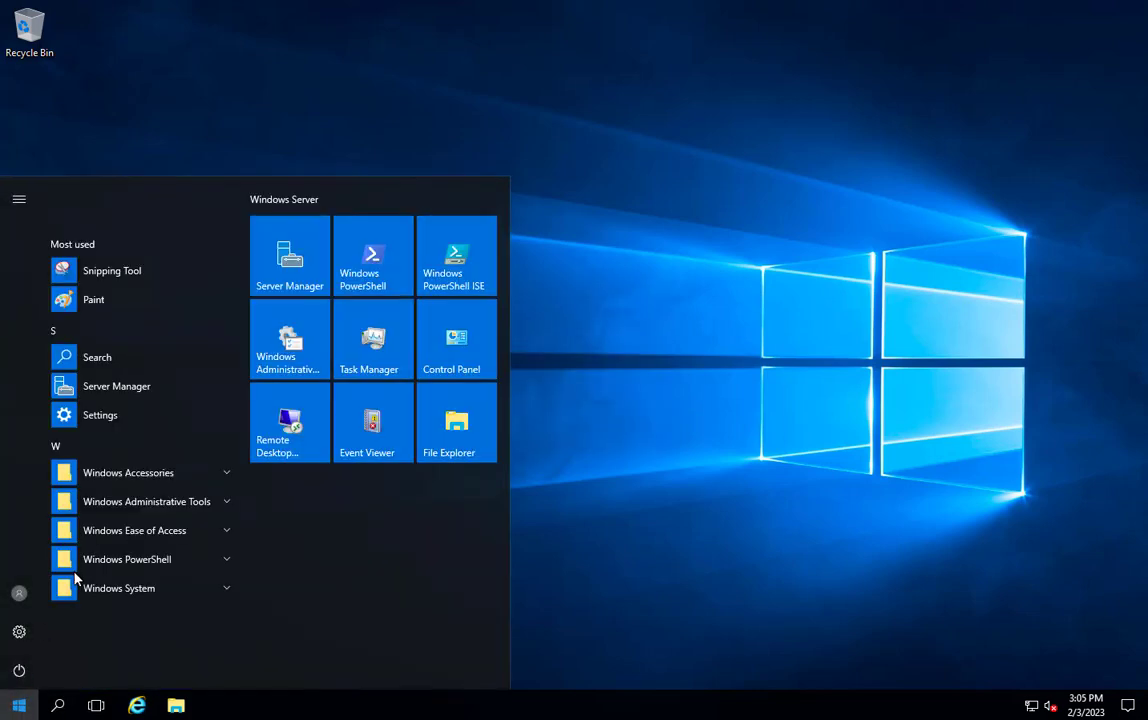
left_click(300, 263)
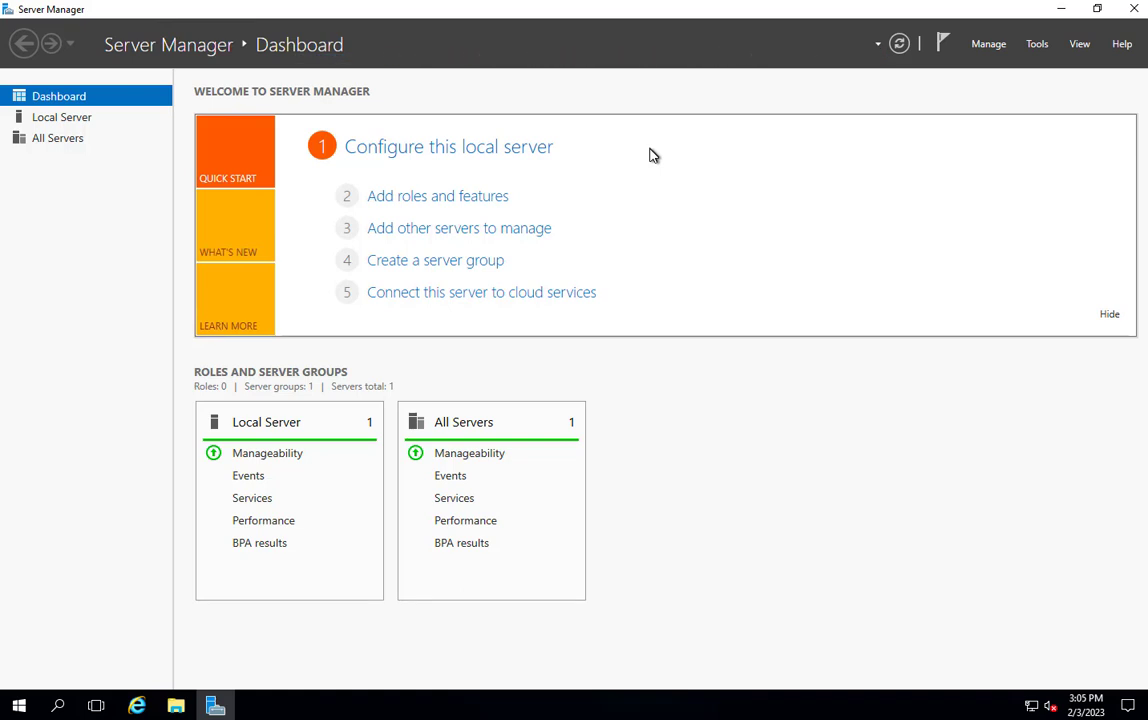
left_click(485, 199)
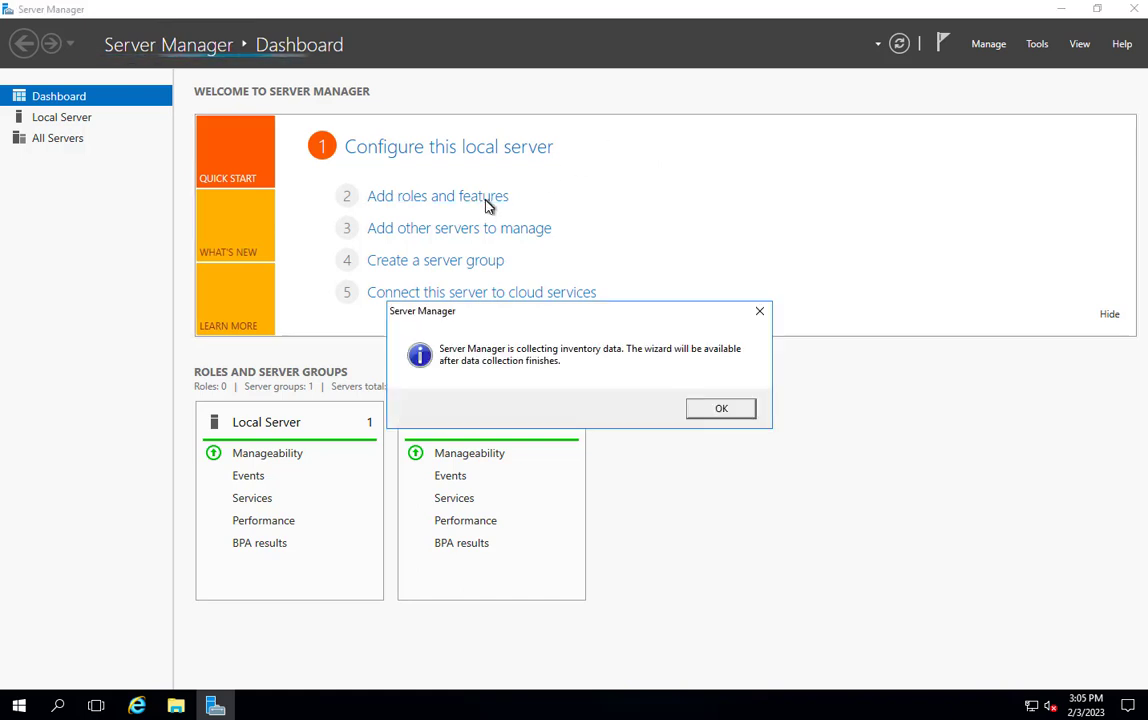
left_click(721, 409)
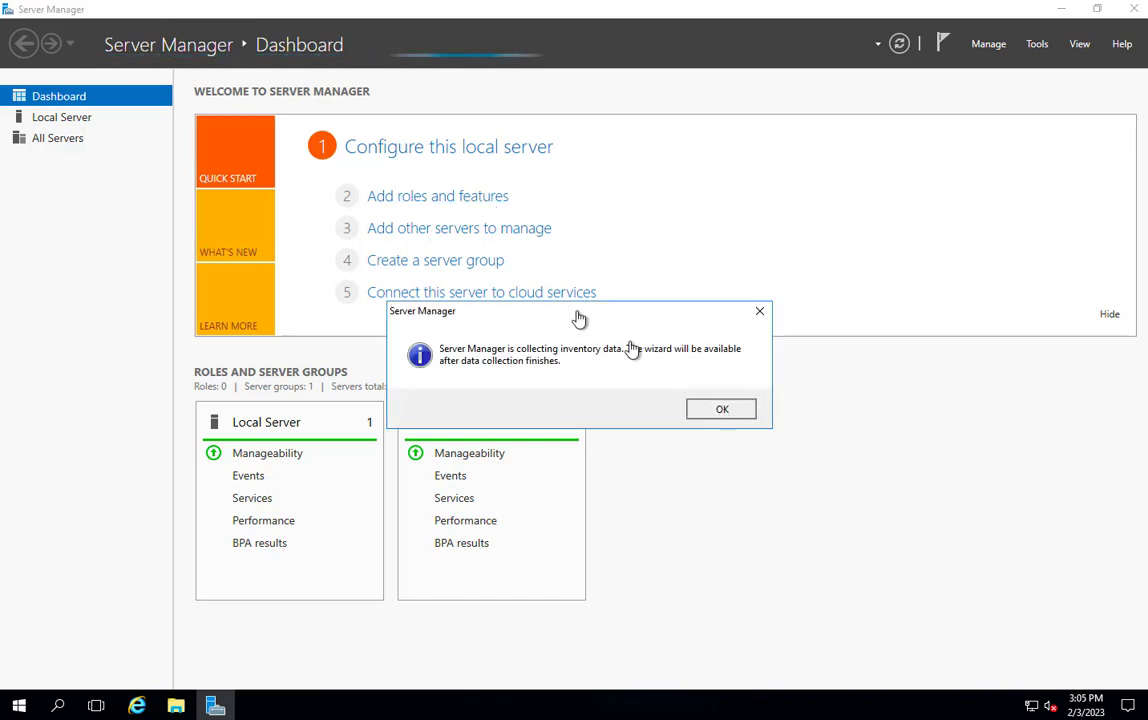
left_click(440, 196)
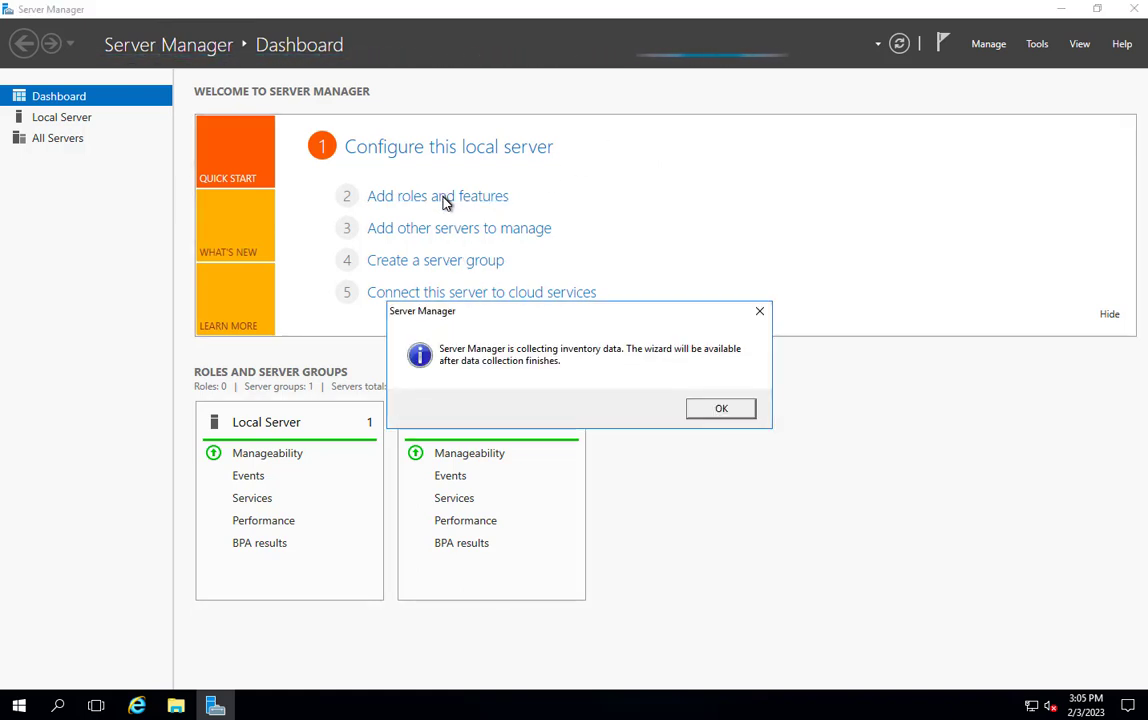
left_click(716, 408)
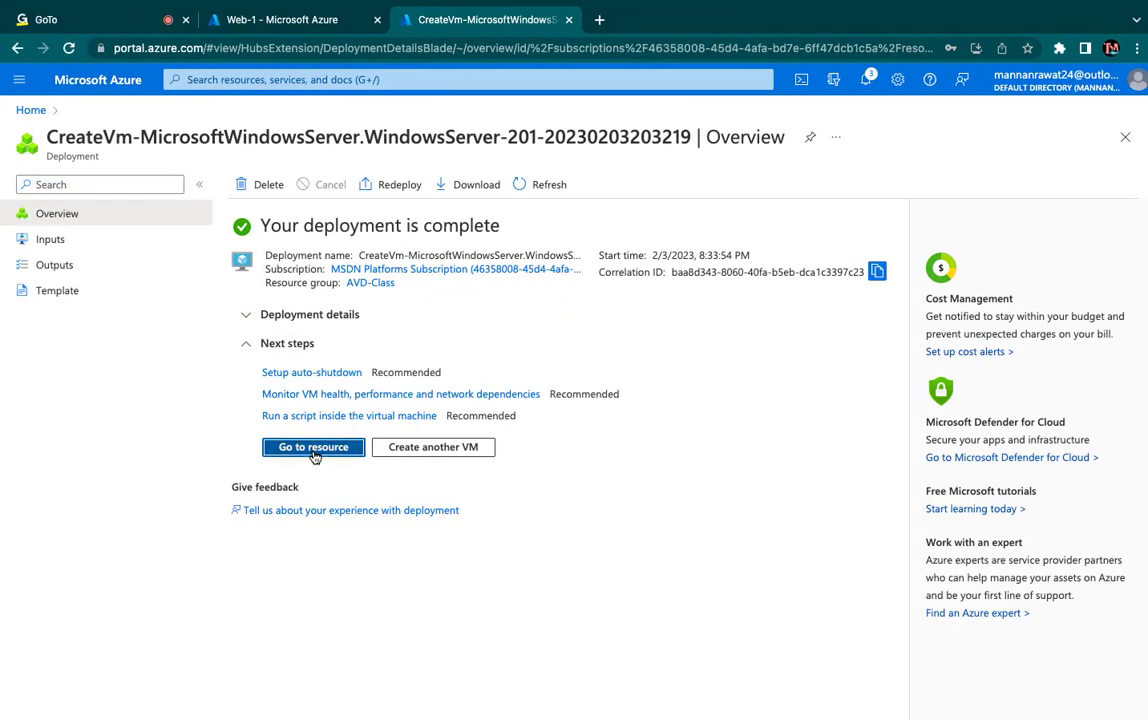
- Switch to the Azure portal, open the deployed web2 virtual machine and download its RDP connection file for port 3389
left_click(315, 447)
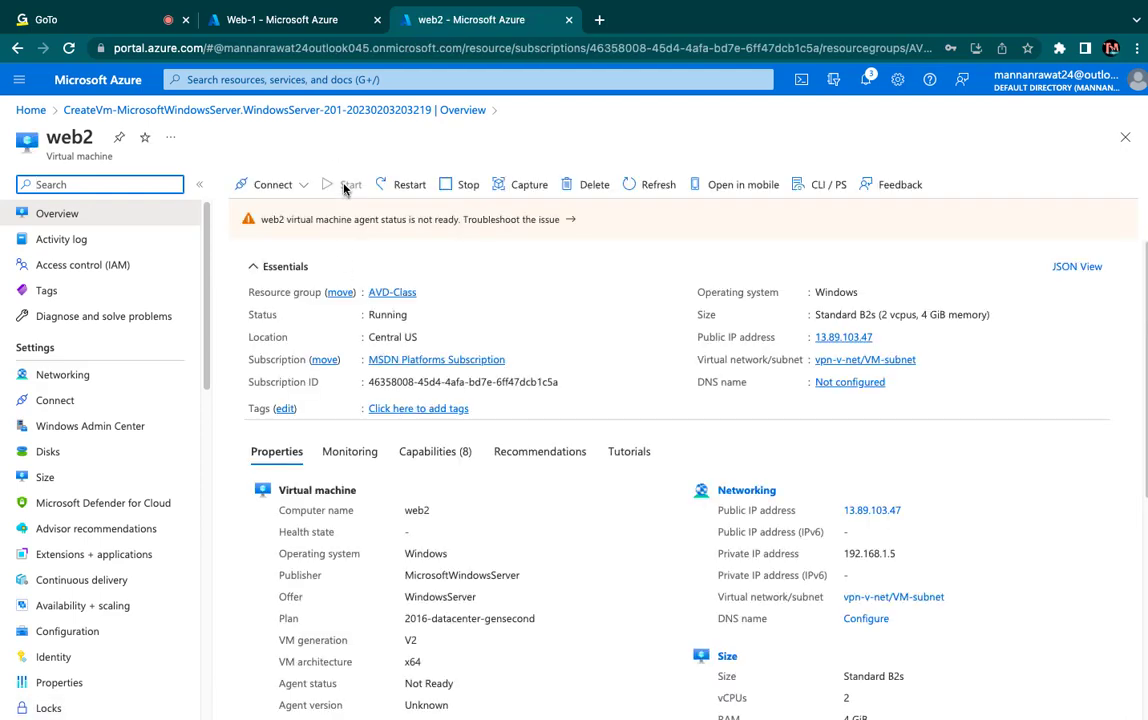
left_click(298, 185)
left_click(274, 220)
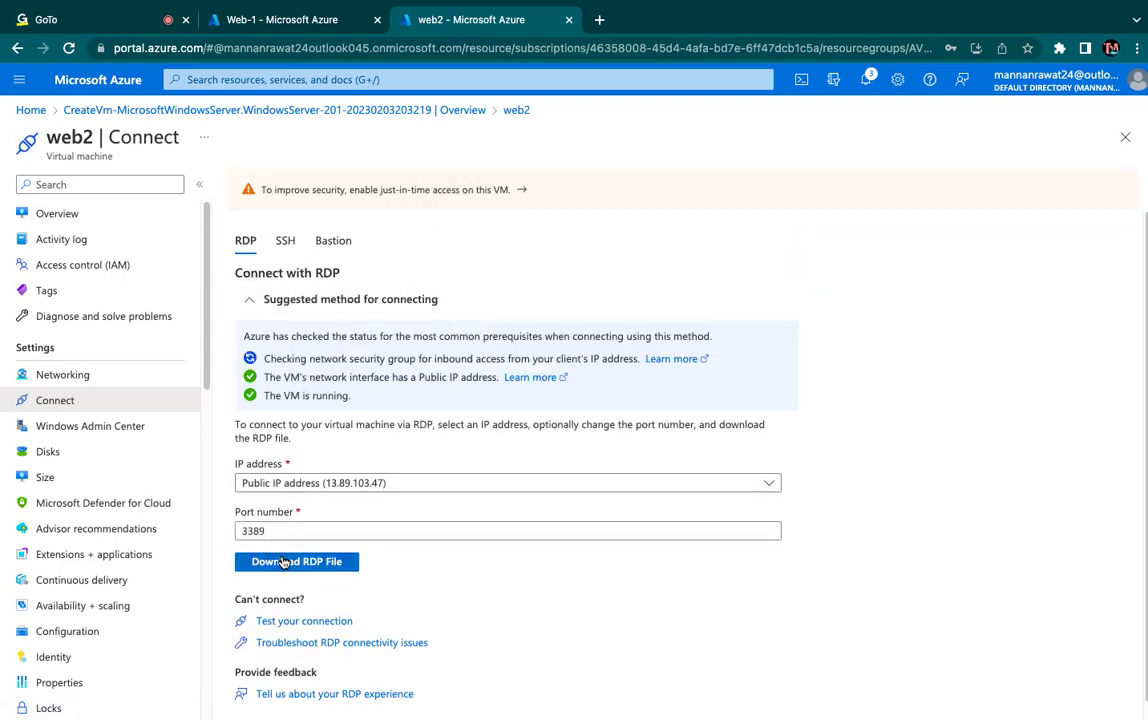
left_click(283, 562)
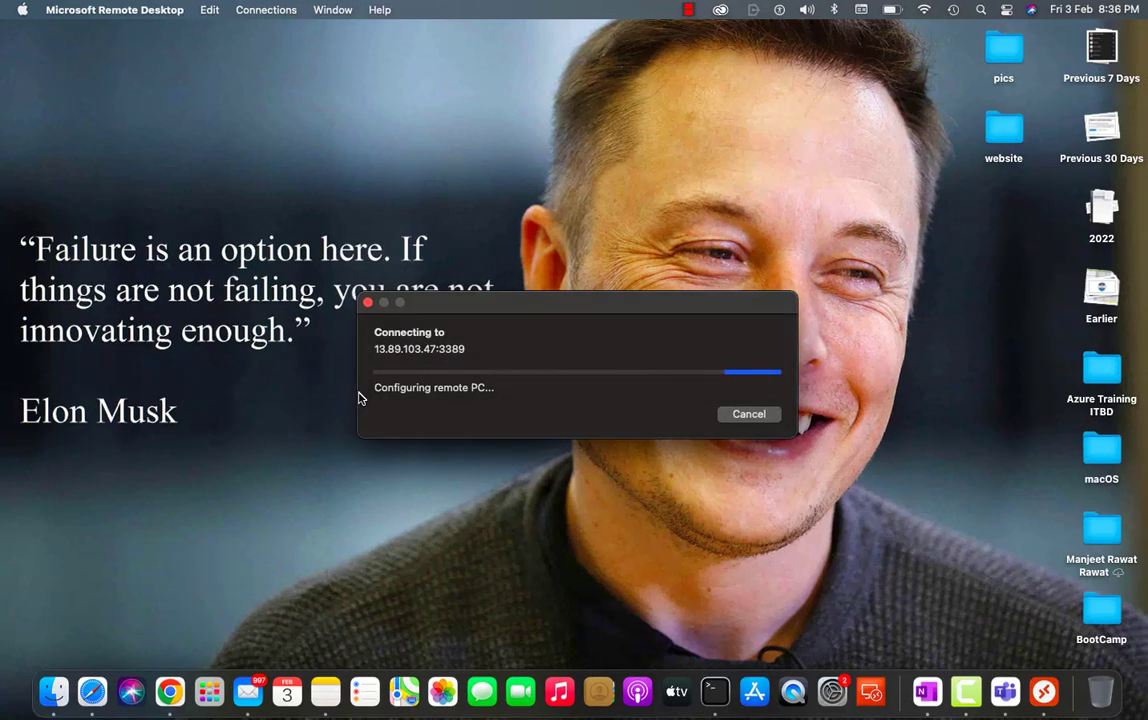
- Sign in to web2 in Microsoft Remote Desktop with the username web and the account password, and accept the unverified certificate
type("web")
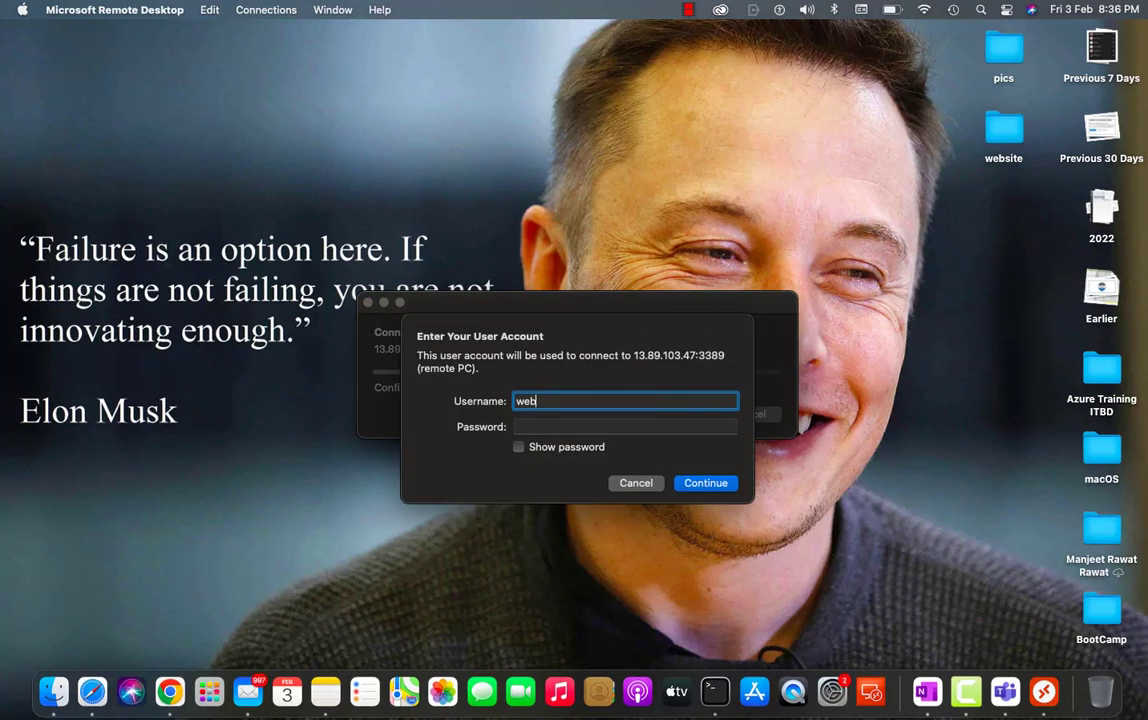
key("Tab")
type("••••")
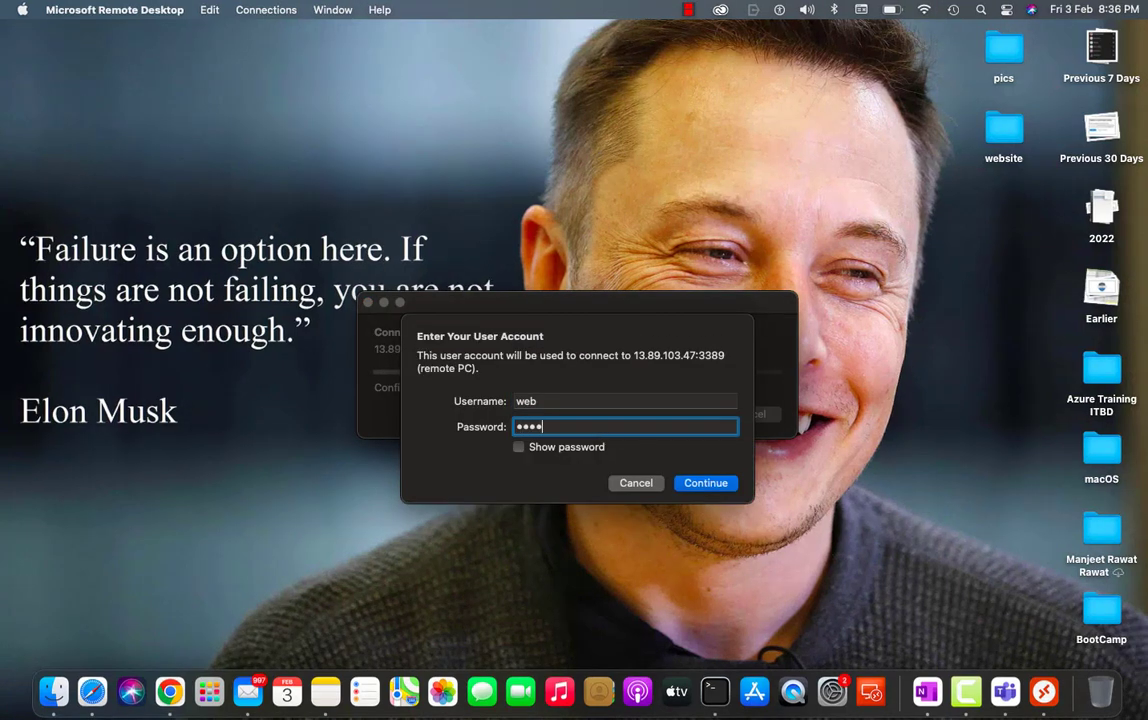
type("••••••")
key("Return")
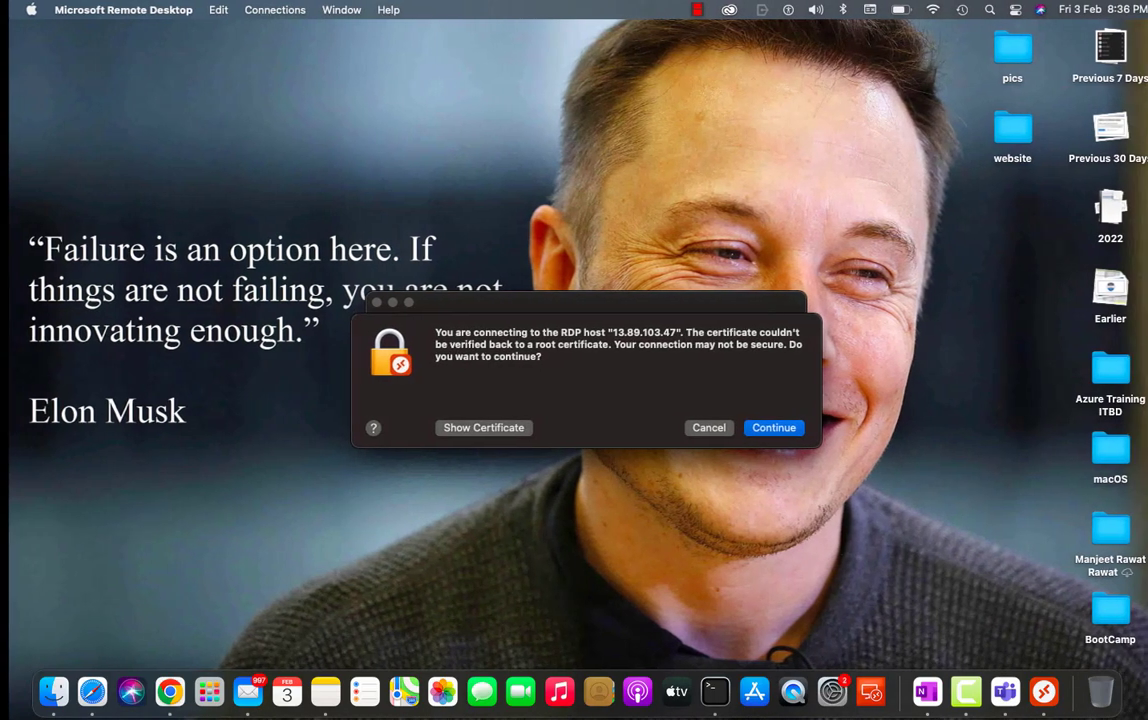
left_click(775, 428)
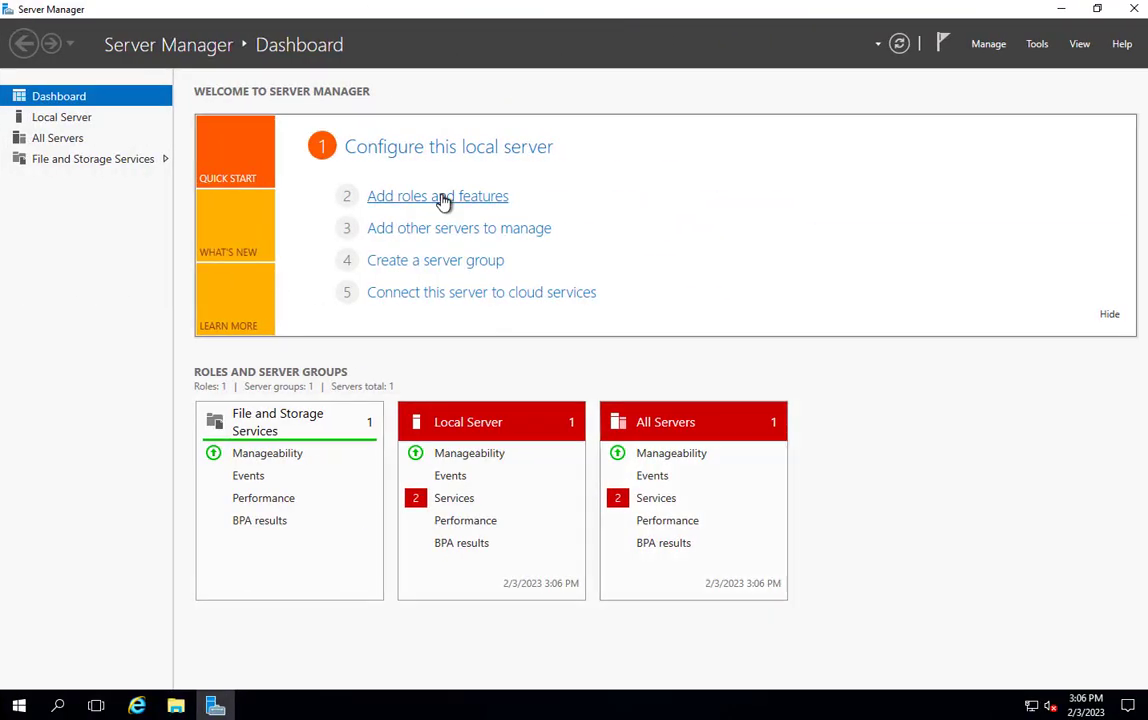
- On Web-1, start adding roles with a role-based installation and select the Web Server (IIS) role with its required management tools
left_click(443, 199)
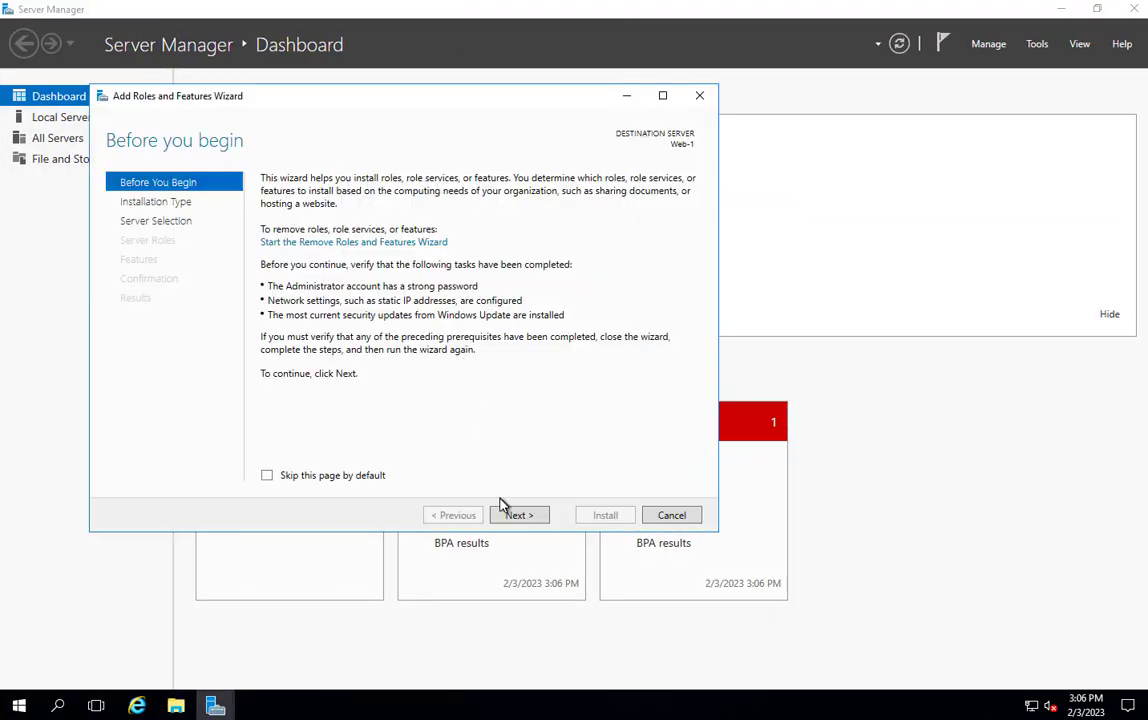
left_click(519, 518)
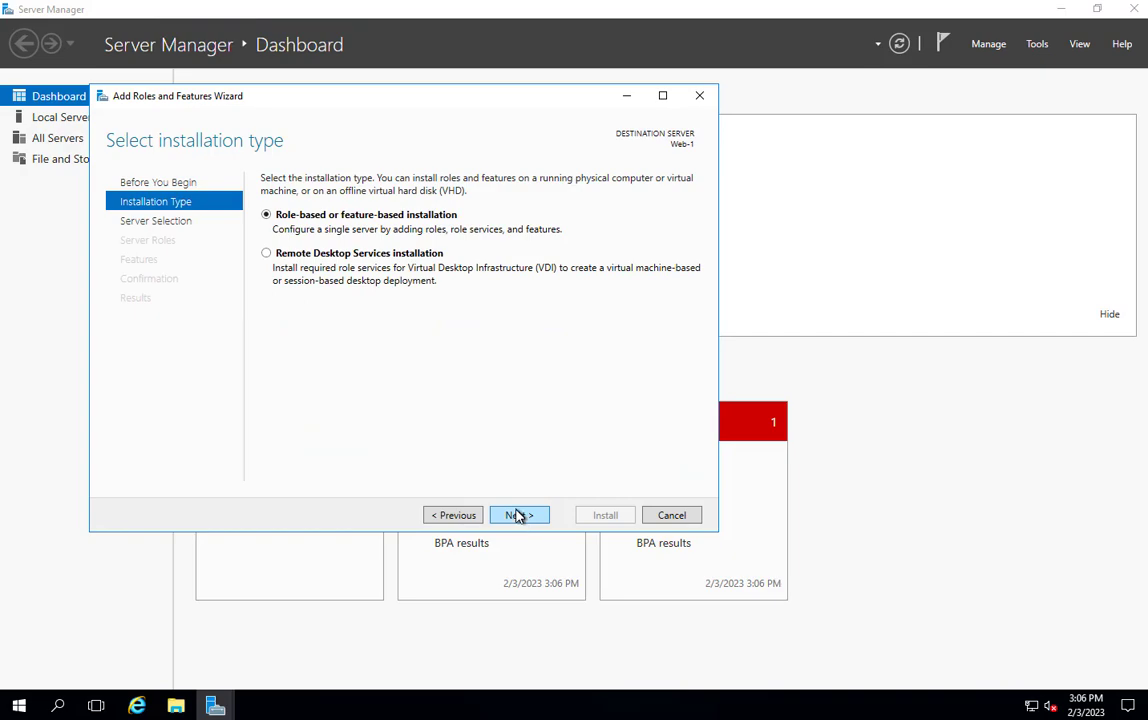
left_click(517, 512)
key("ctrl+Left")
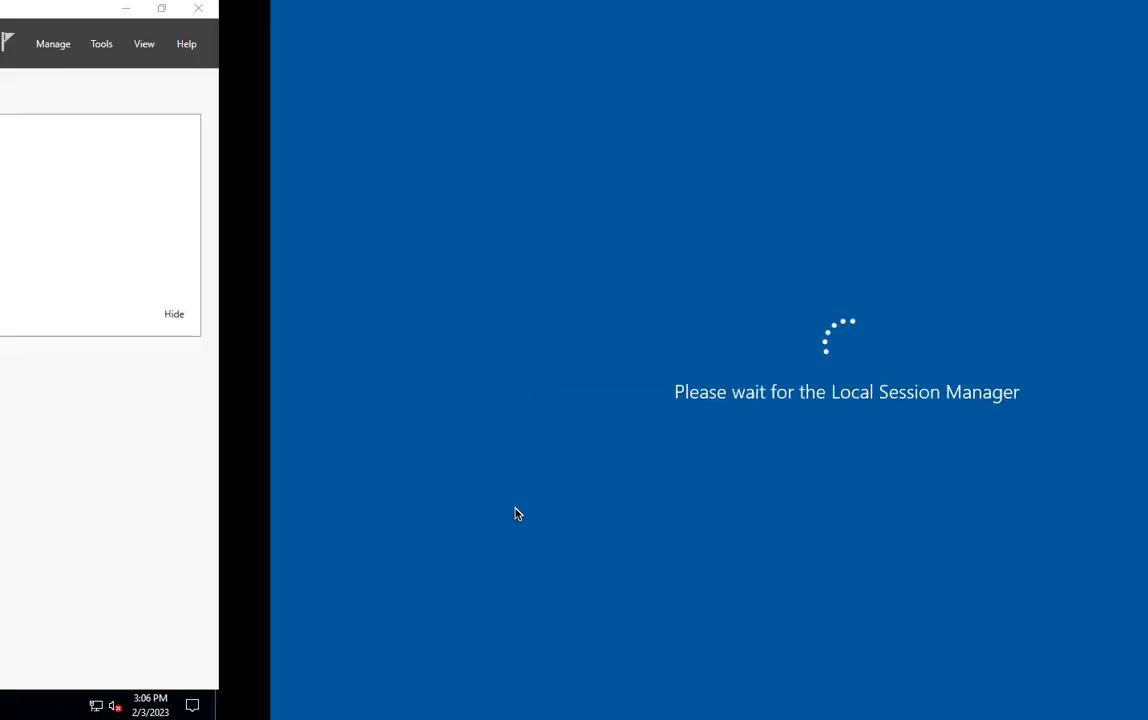
left_click(522, 516)
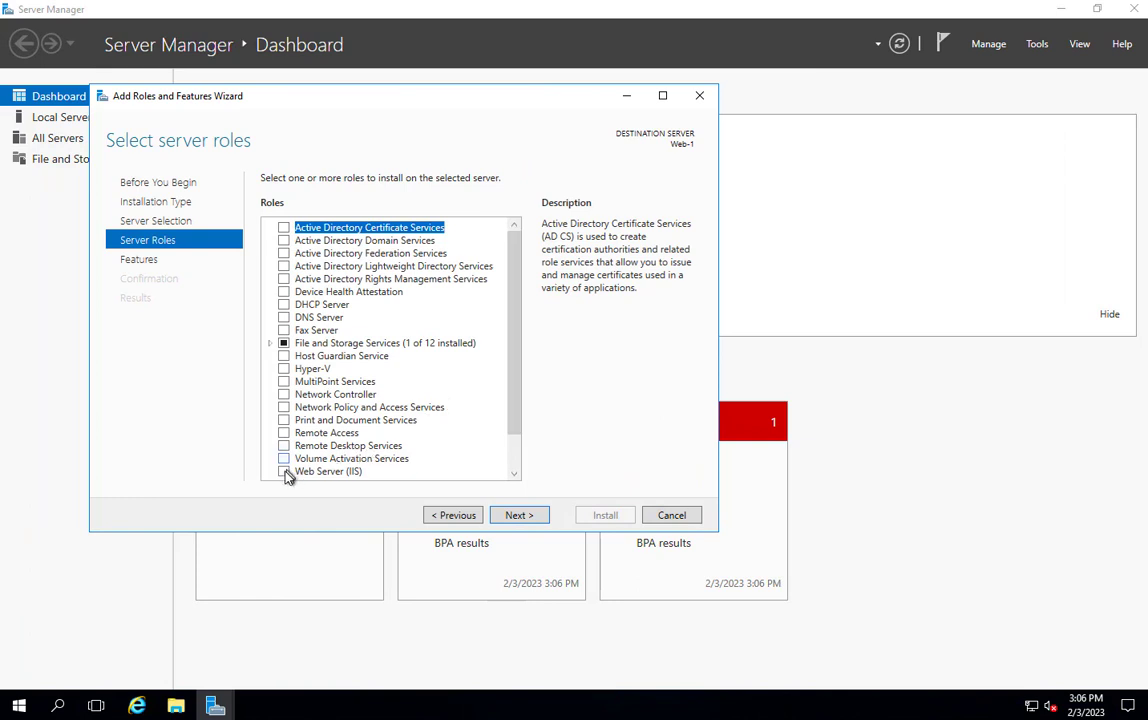
left_click(284, 472)
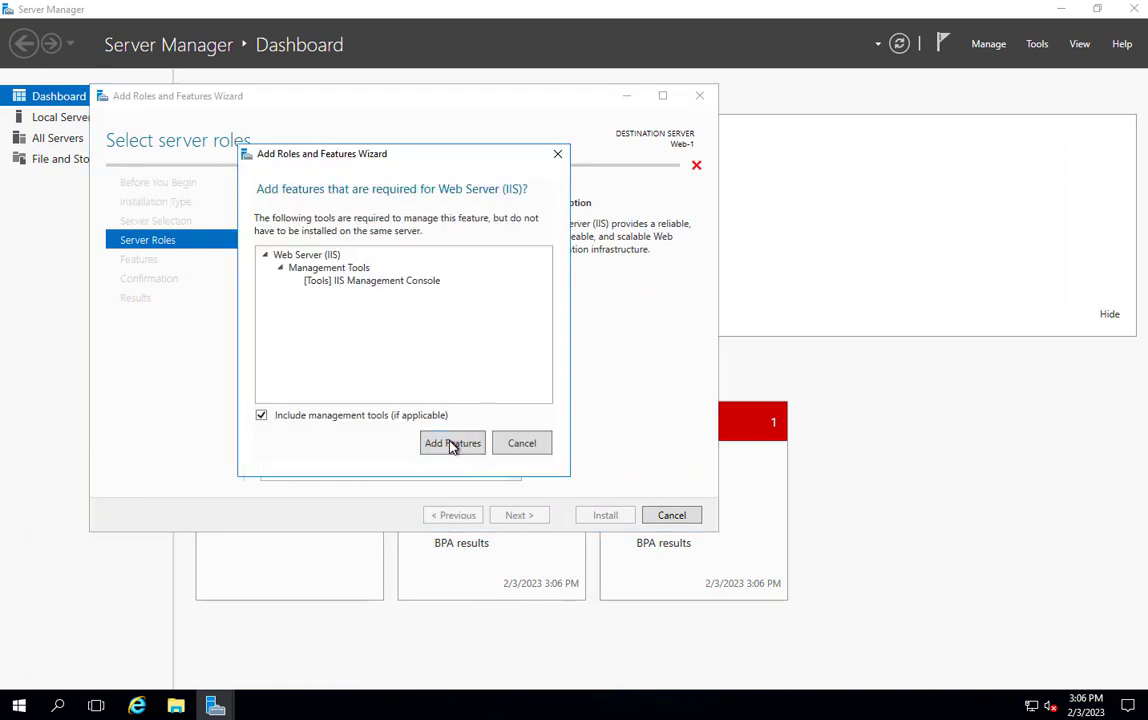
left_click(449, 446)
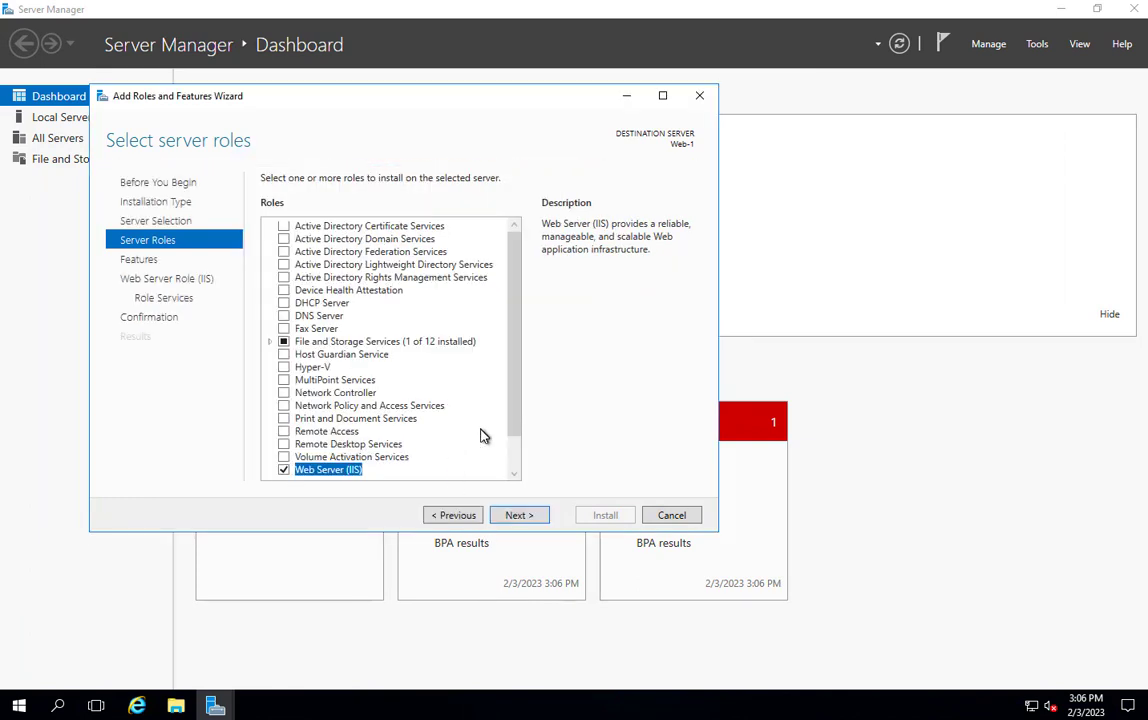
- Keep the default features and role services and install the Web Server (IIS) role on Web-1
left_click(518, 515)
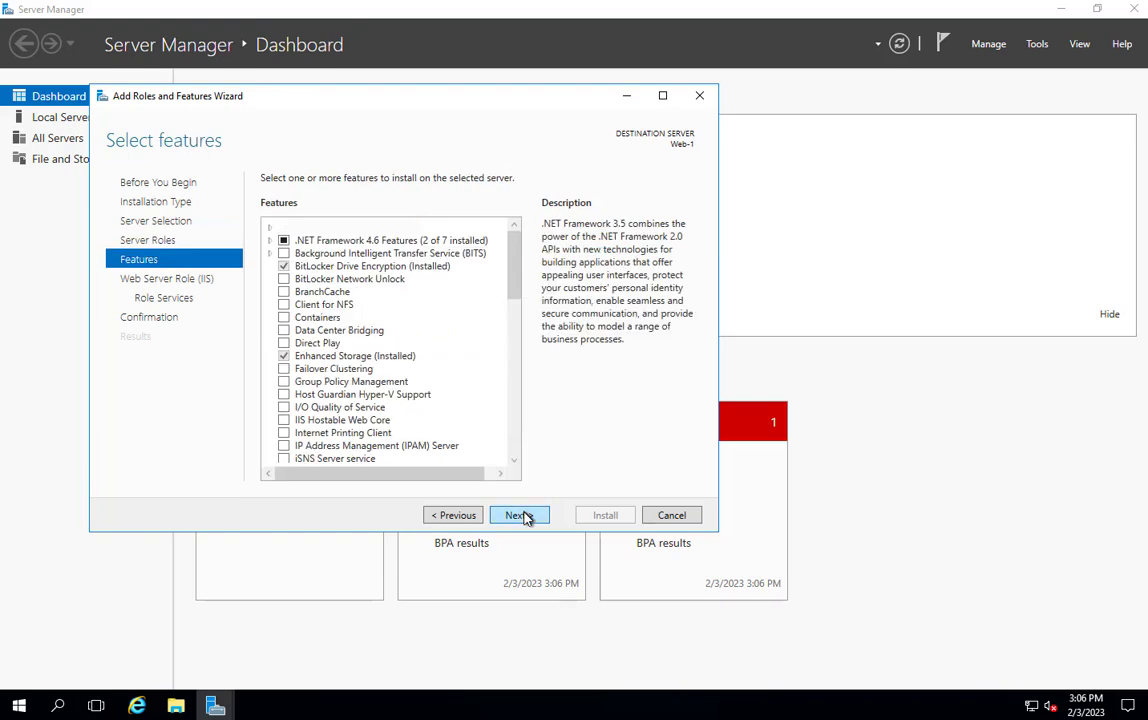
left_click(518, 515)
left_click(520, 515)
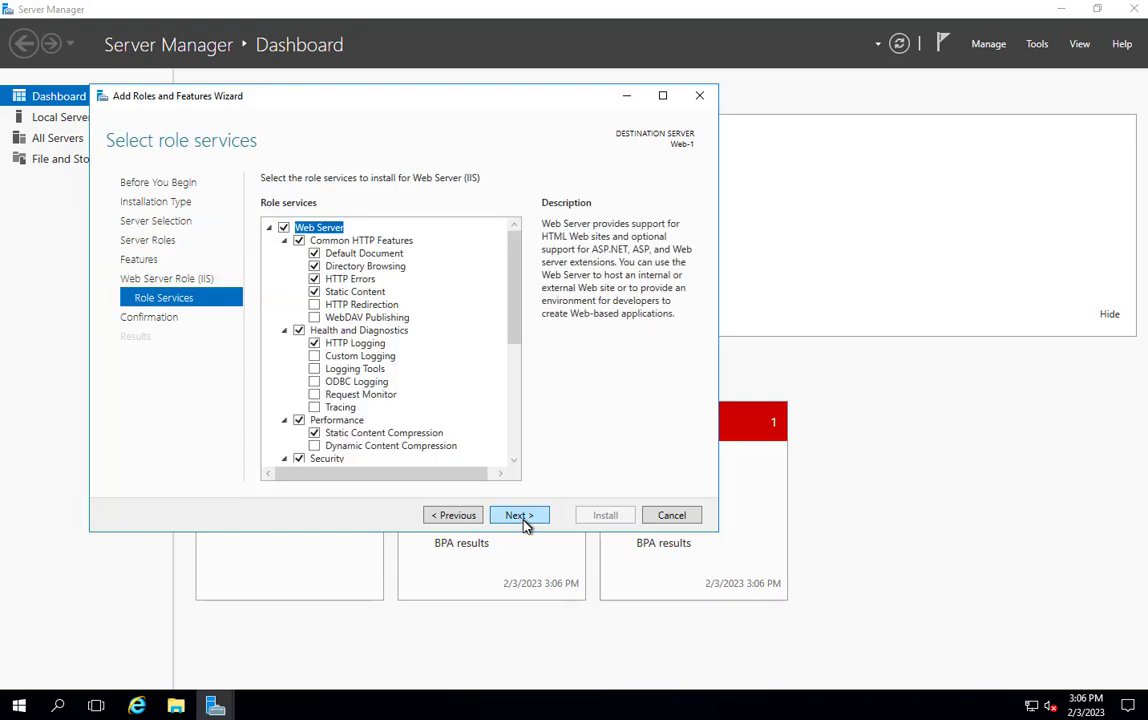
left_click(521, 520)
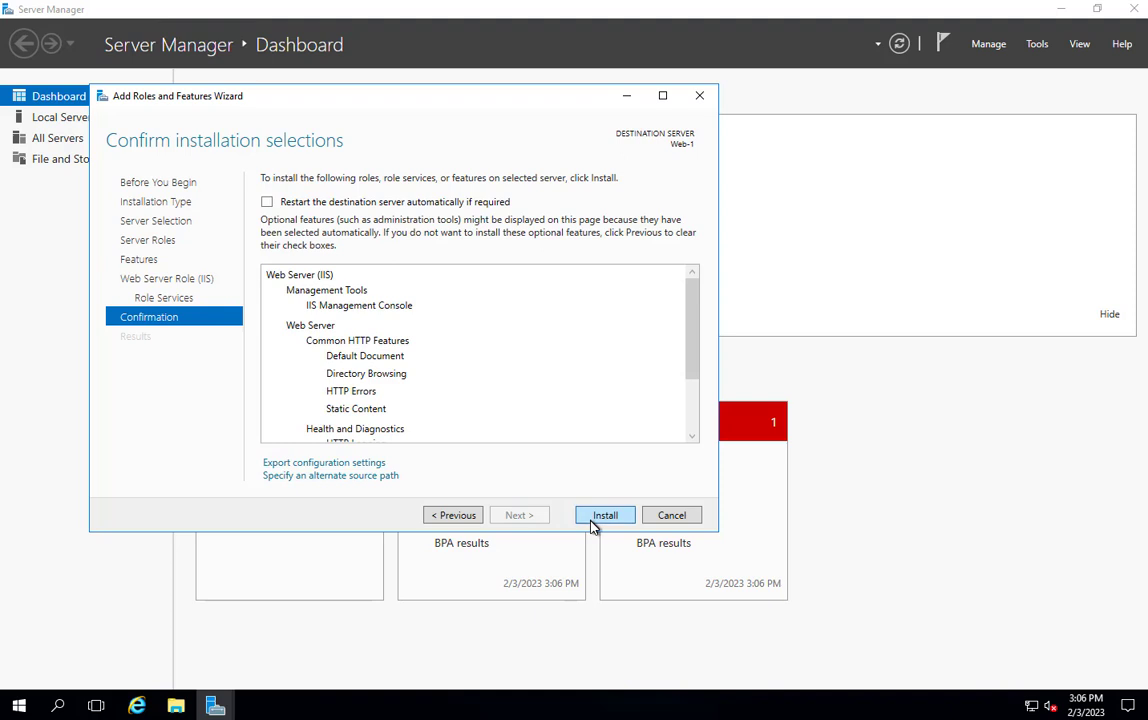
left_click(590, 522)
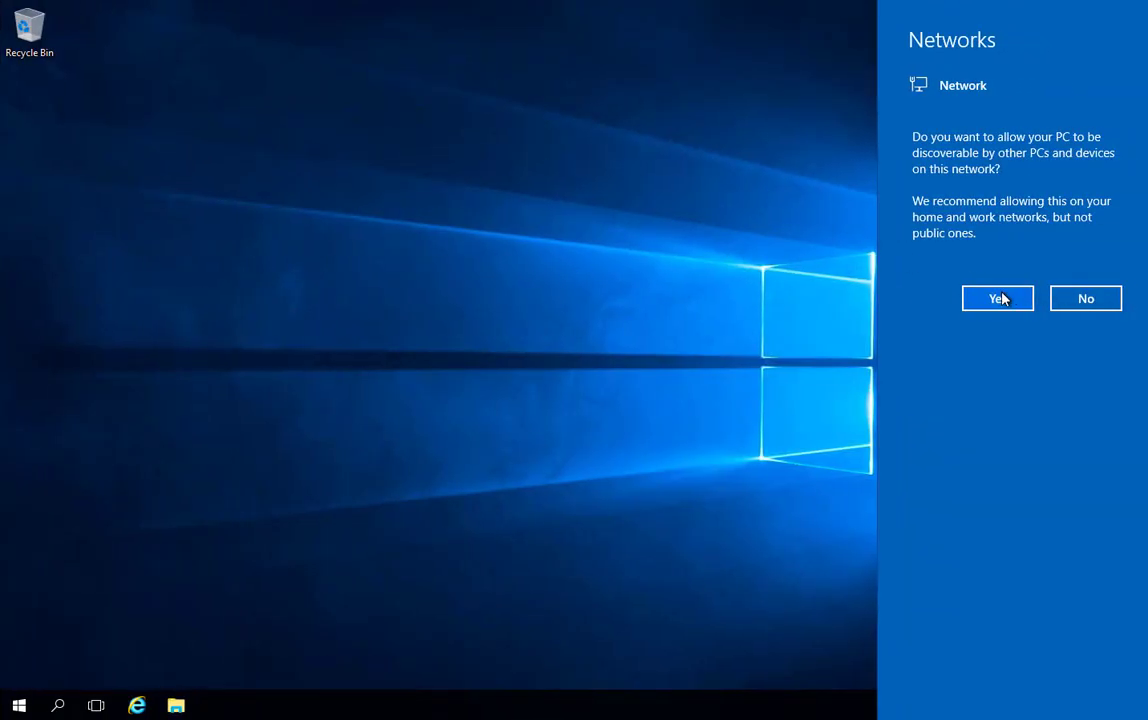
- Allow web2 to be discoverable on its network and try to start adding roles and features in its Server Manager
left_click(1000, 298)
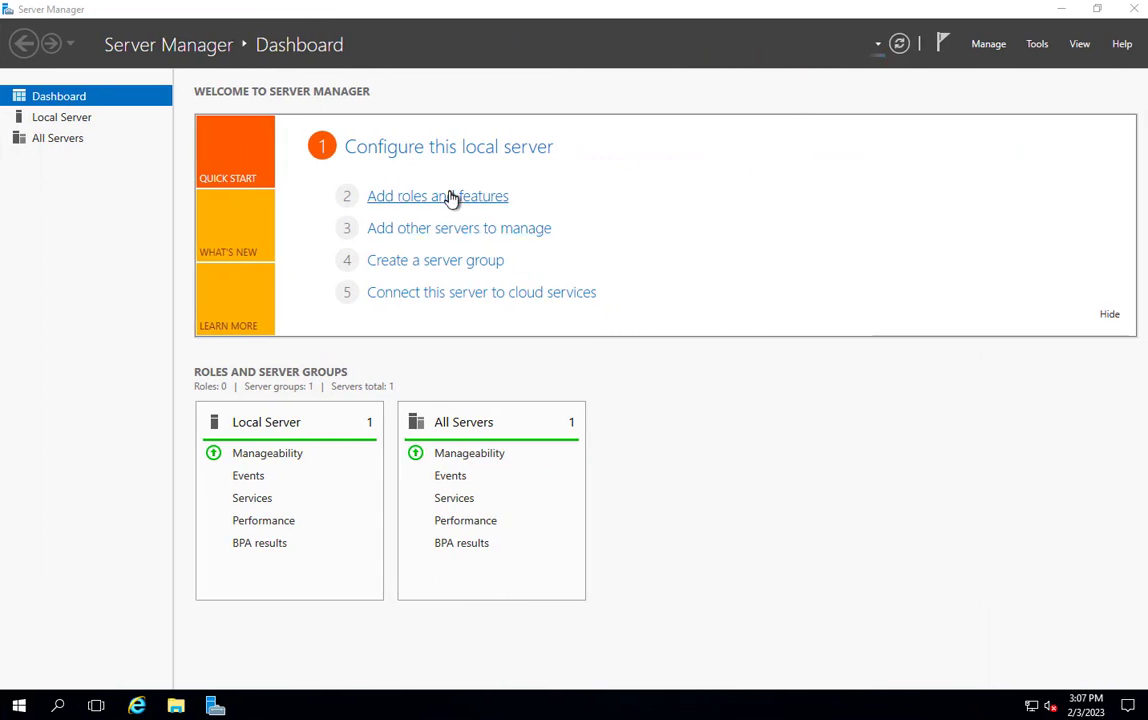
left_click(451, 198)
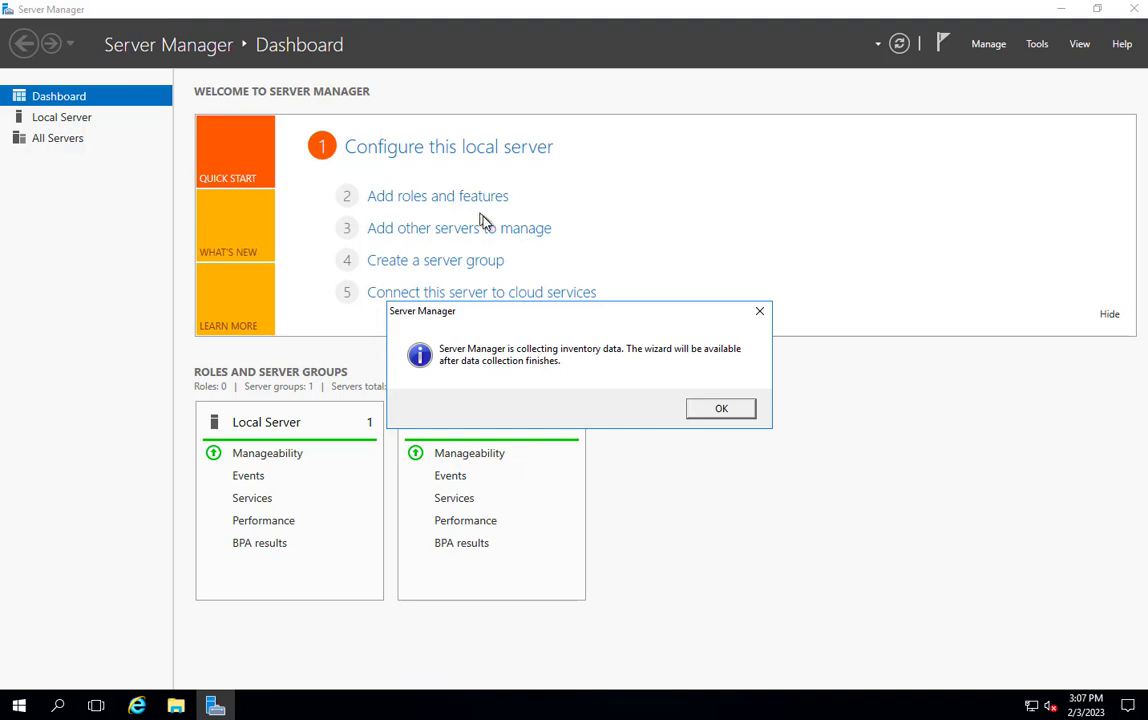
left_click(722, 410)
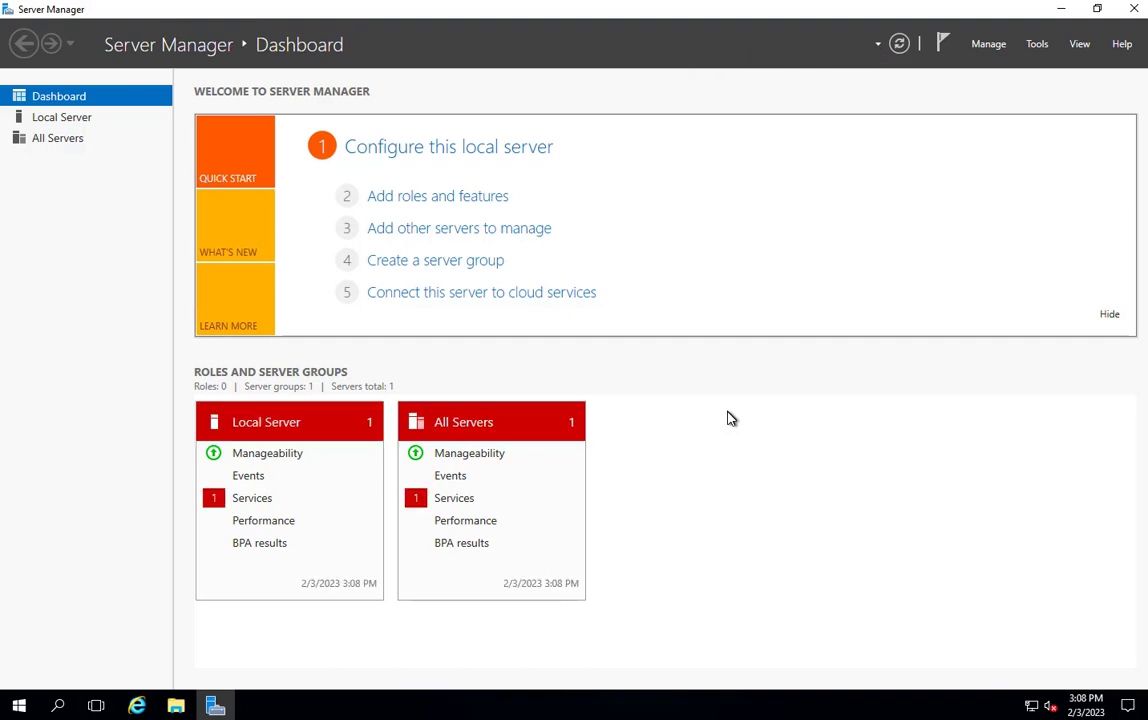
- On web2, start adding roles with a role-based installation and select the Web Server (IIS) role with its required management tools
left_click(482, 197)
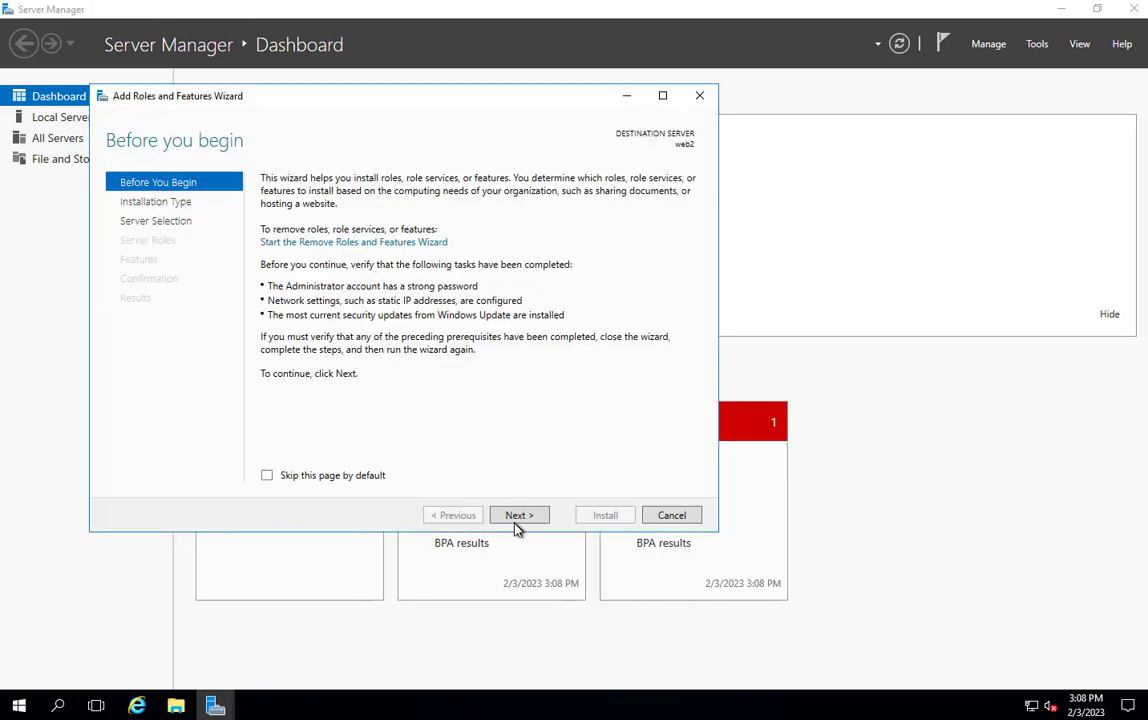
left_click(517, 522)
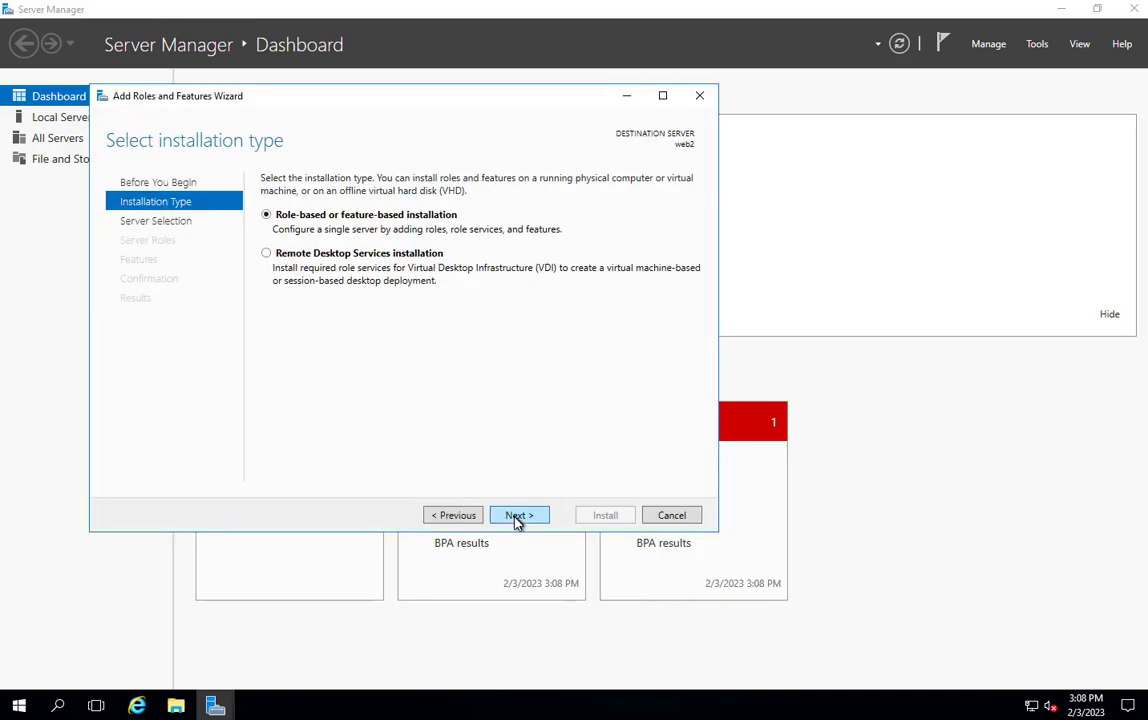
left_click(518, 522)
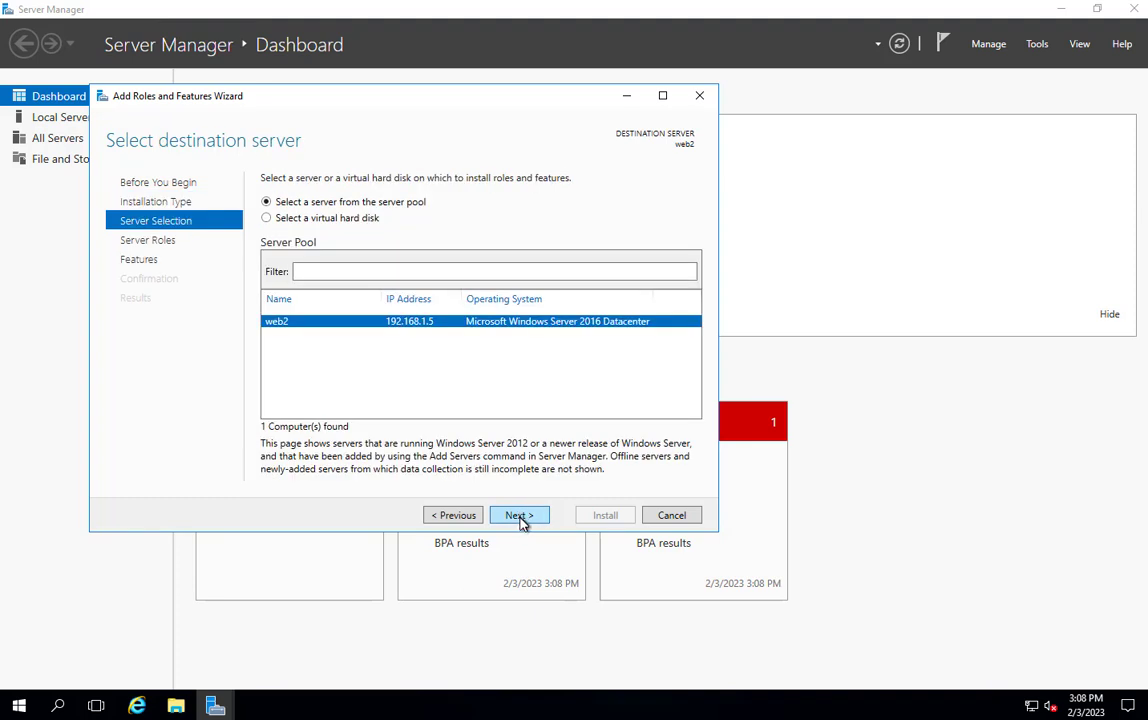
left_click(519, 518)
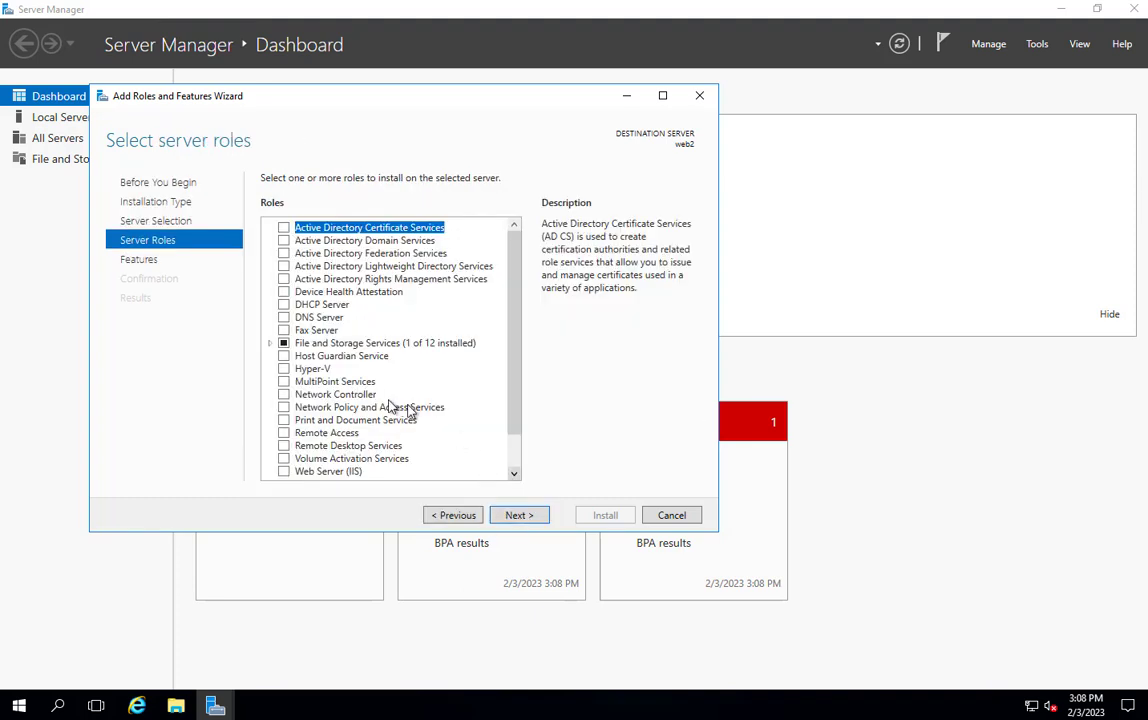
left_click(284, 471)
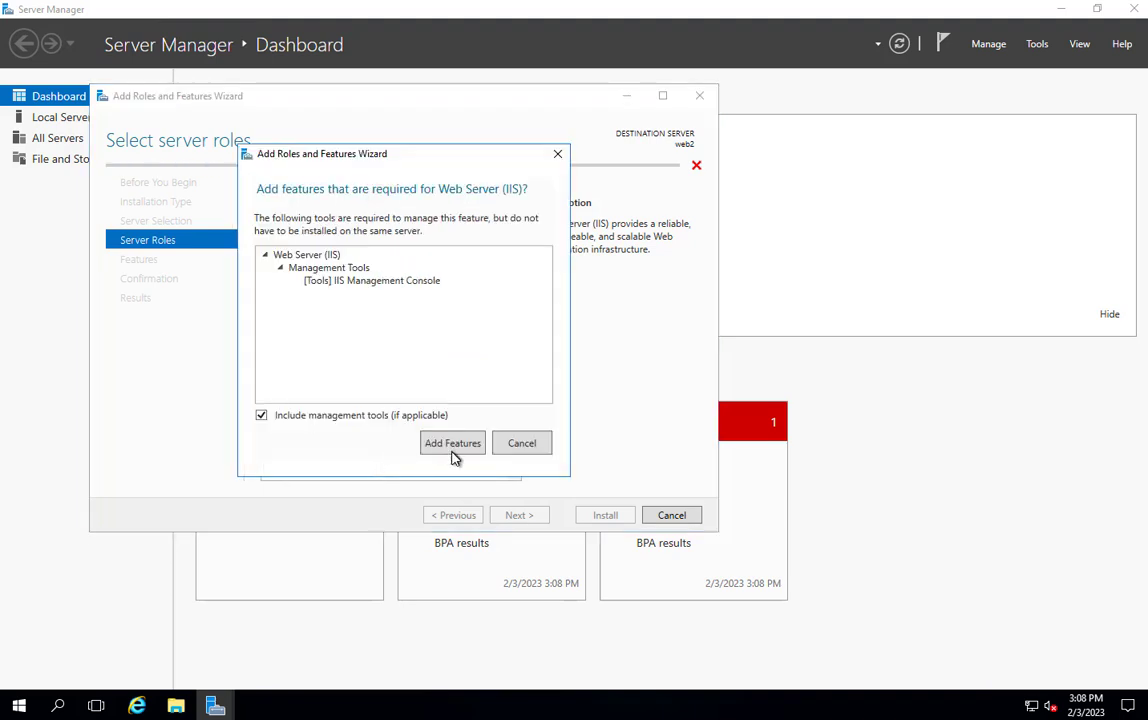
left_click(446, 442)
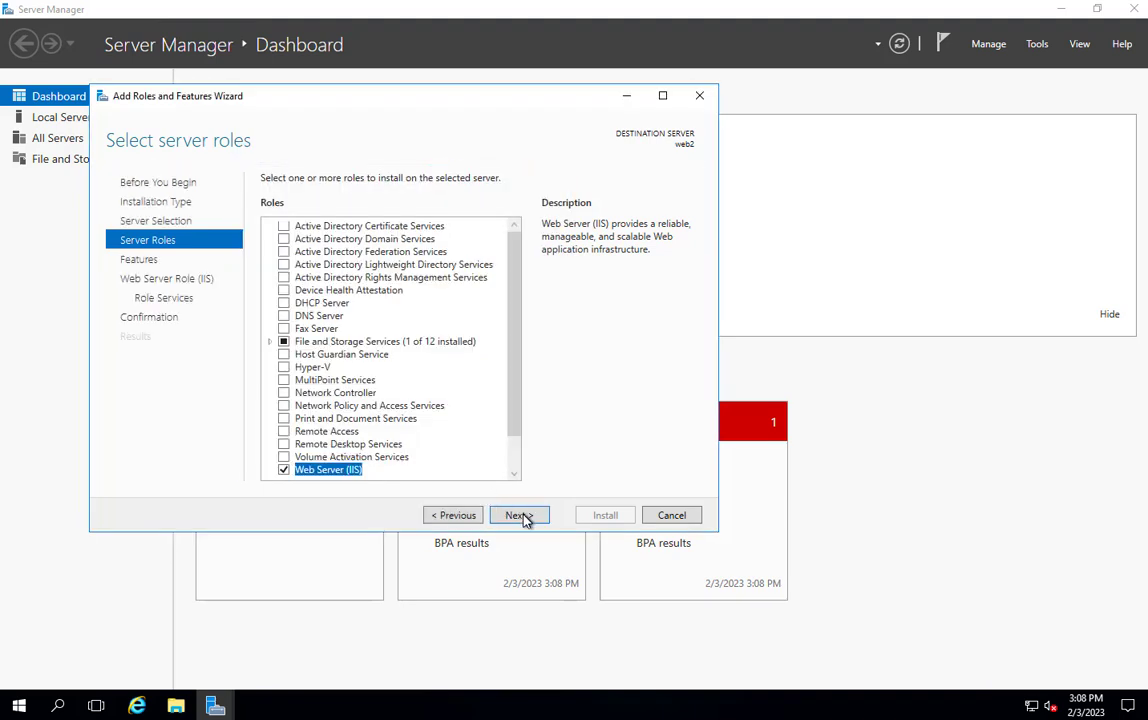
- Keep the default features and role services and install the Web Server (IIS) role on web2
left_click(520, 515)
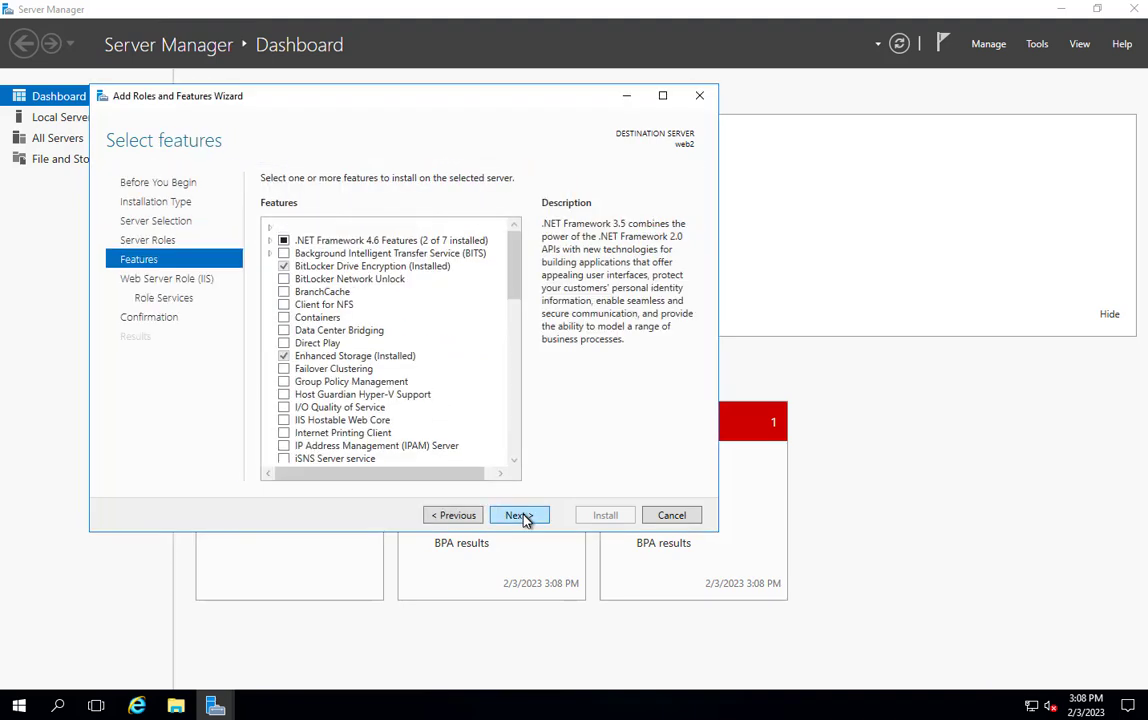
left_click(520, 515)
left_click(520, 515)
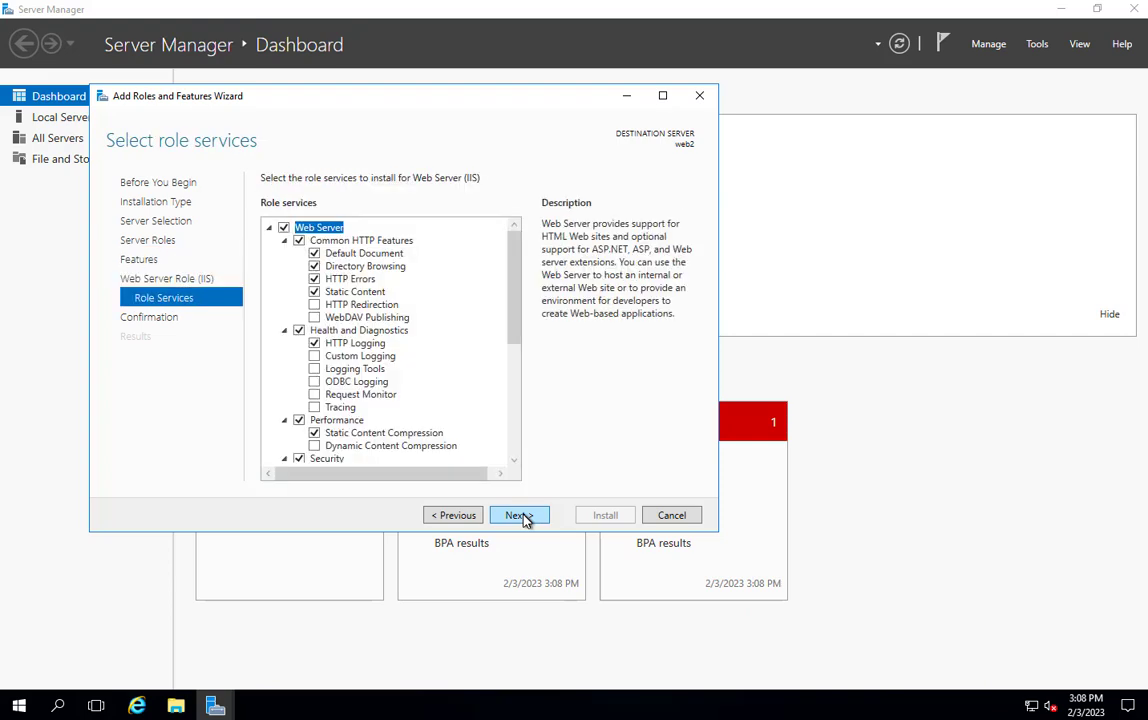
left_click(515, 515)
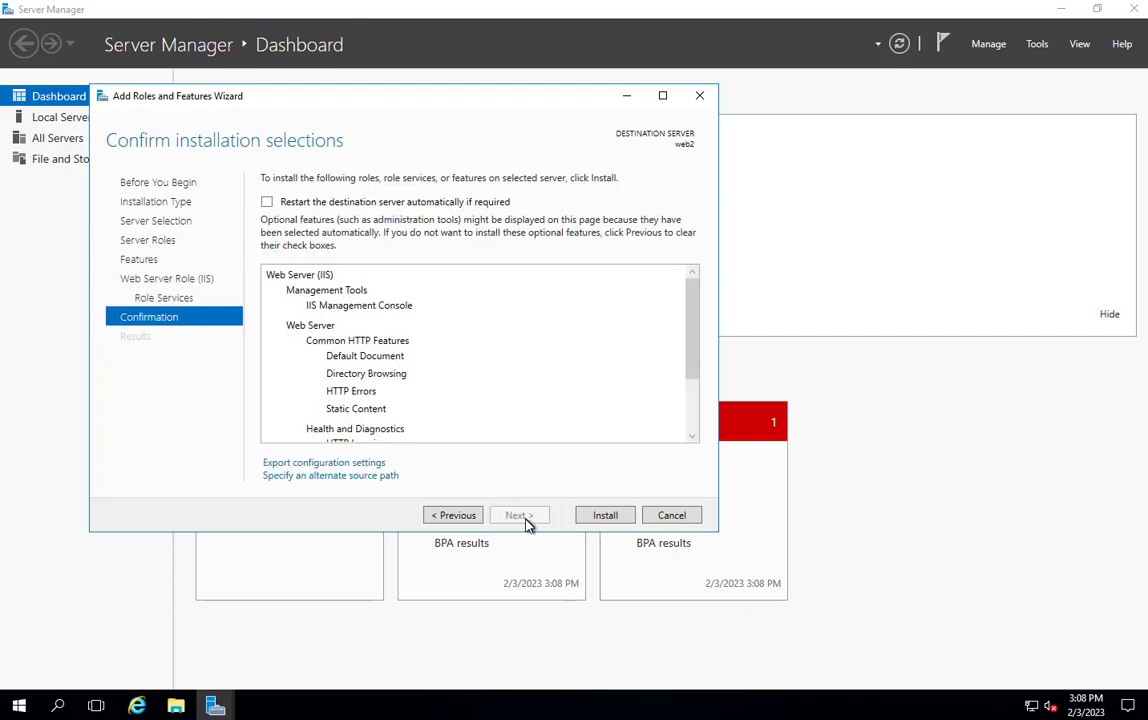
left_click(606, 523)
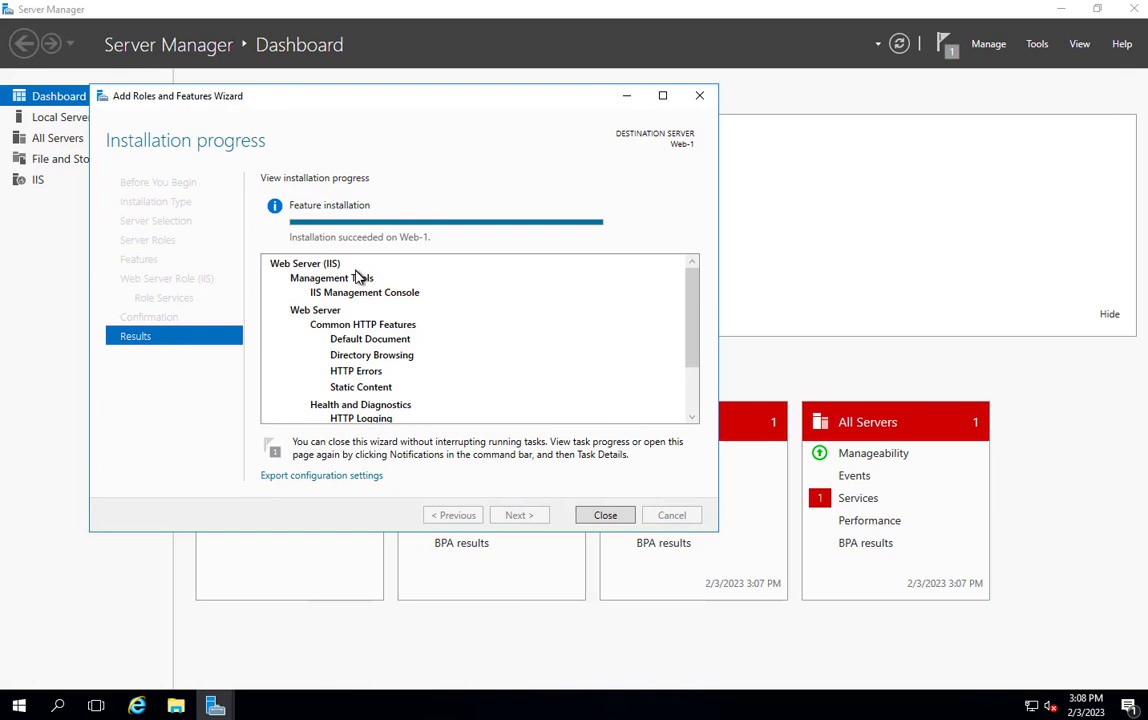
- On Web-1, close the finished wizard and Server Manager, and open the iisstart HTML file from C:\inetpub\wwwroot in Notepad
left_click(612, 517)
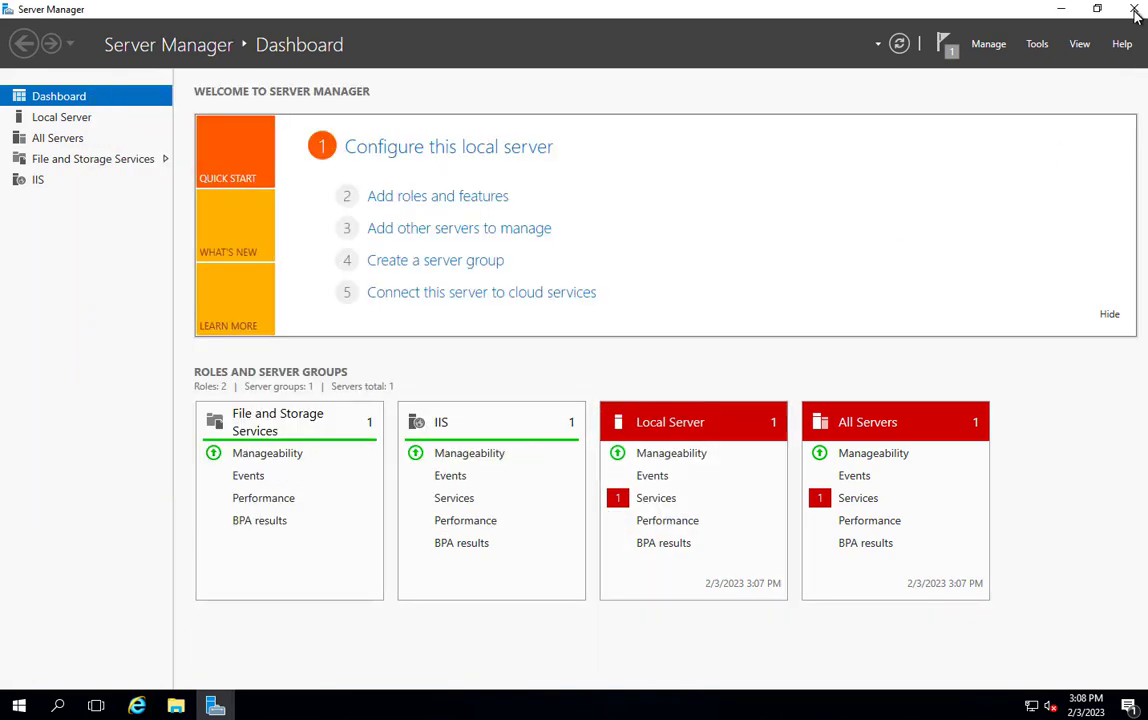
left_click(1134, 9)
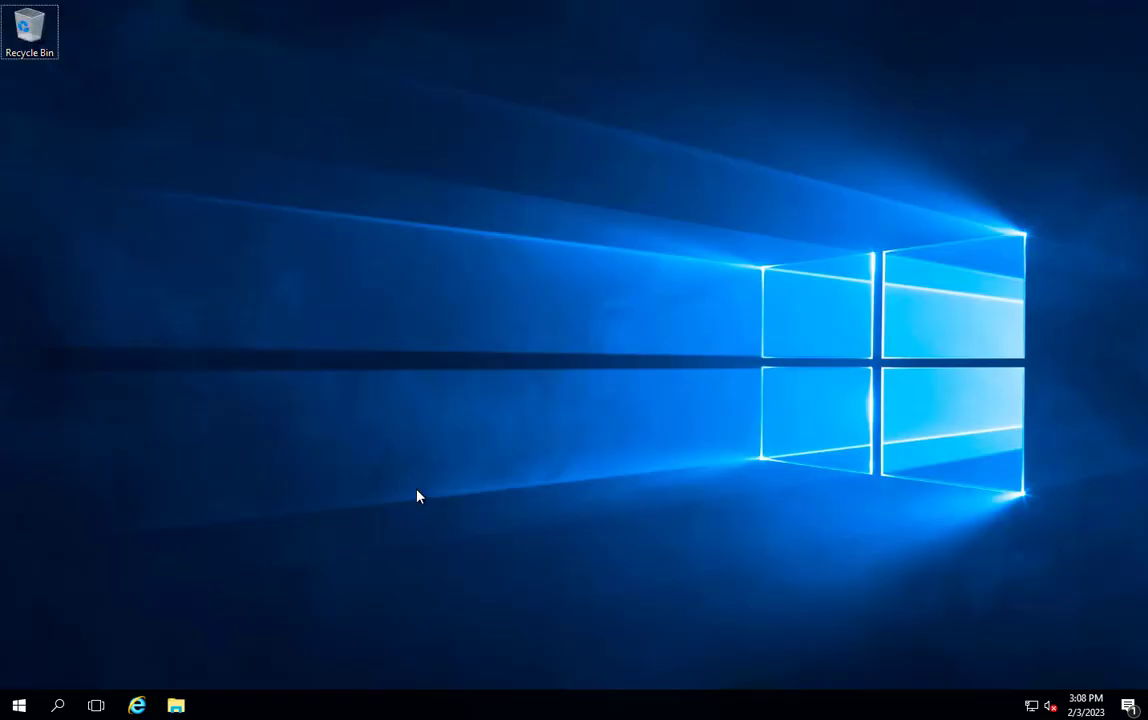
left_click(176, 705)
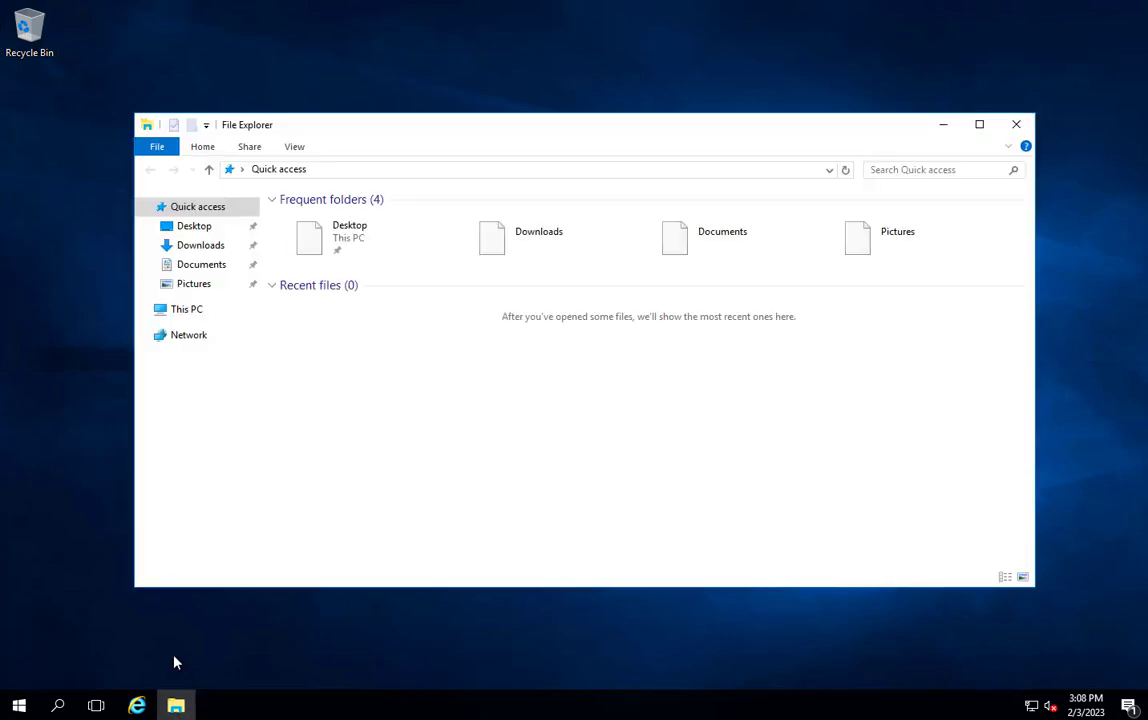
left_click(191, 316)
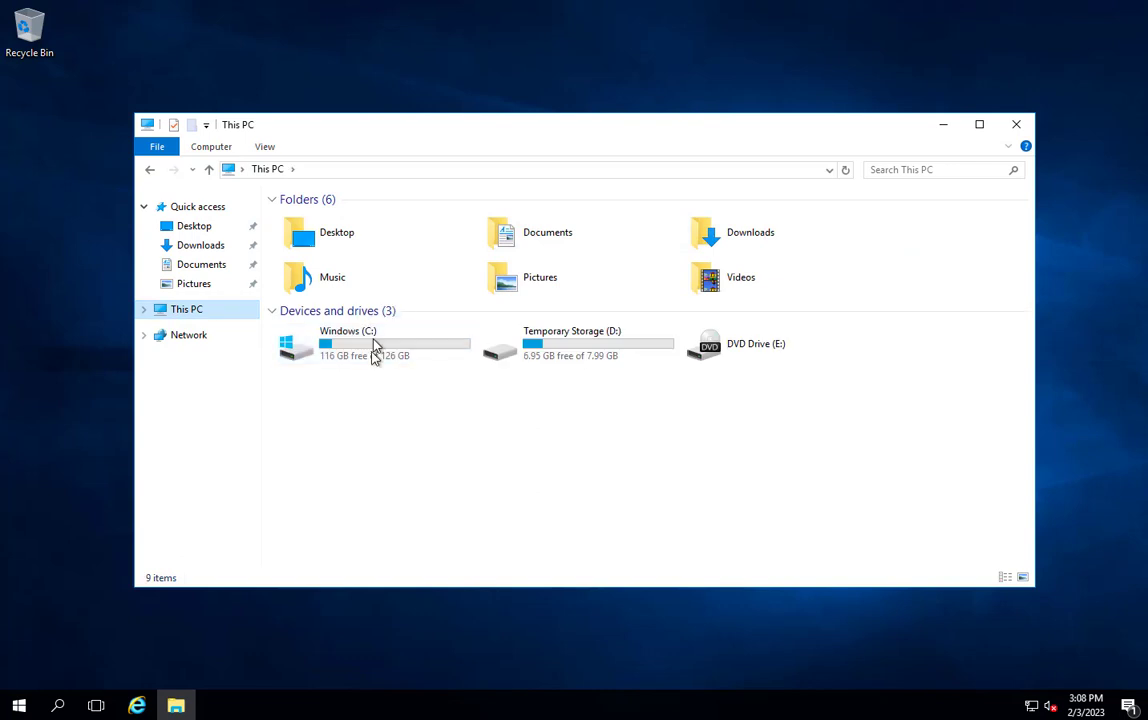
double_click(372, 355)
double_click(316, 219)
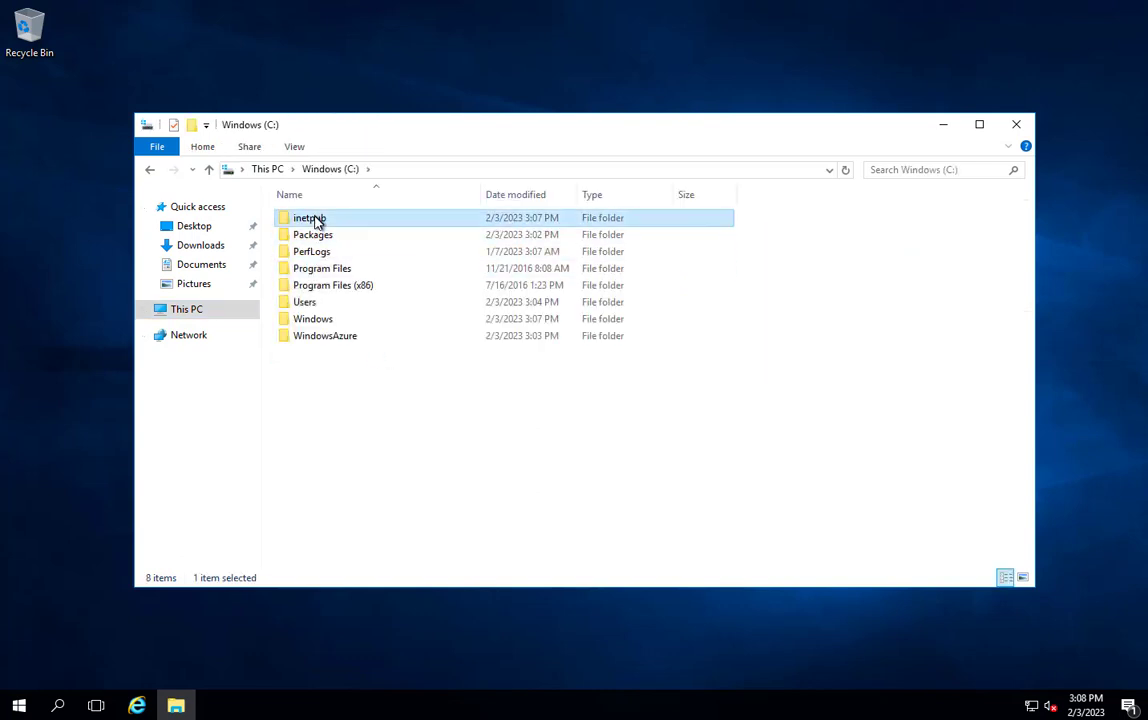
double_click(318, 287)
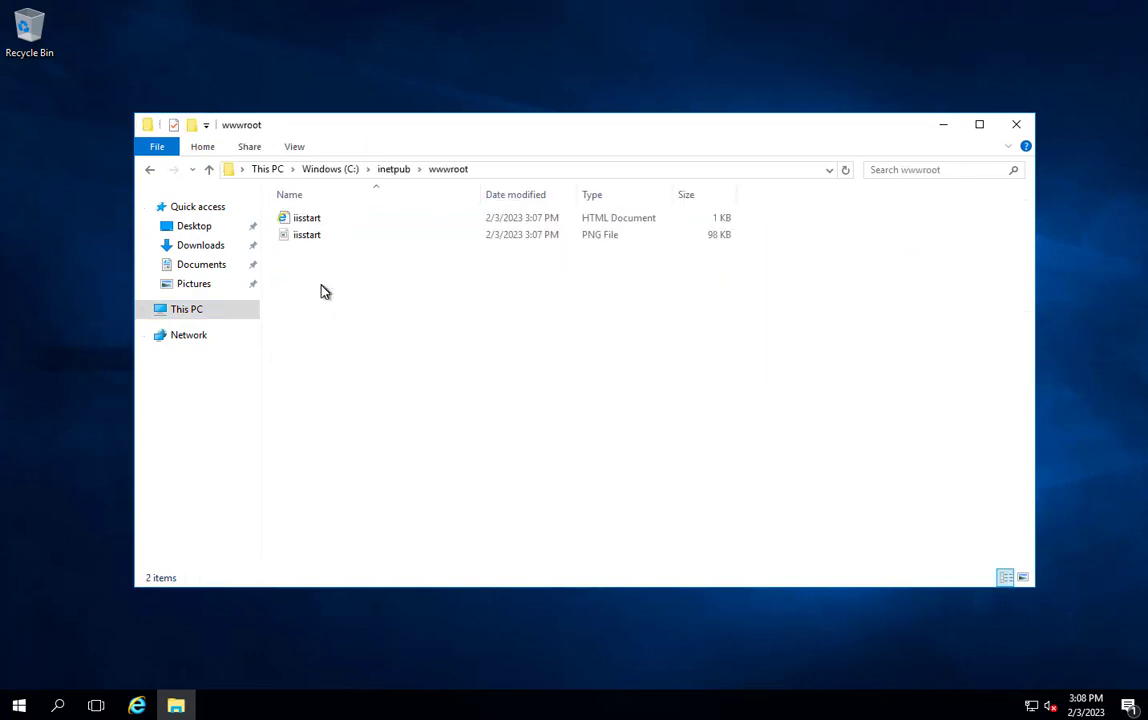
right_click(307, 215)
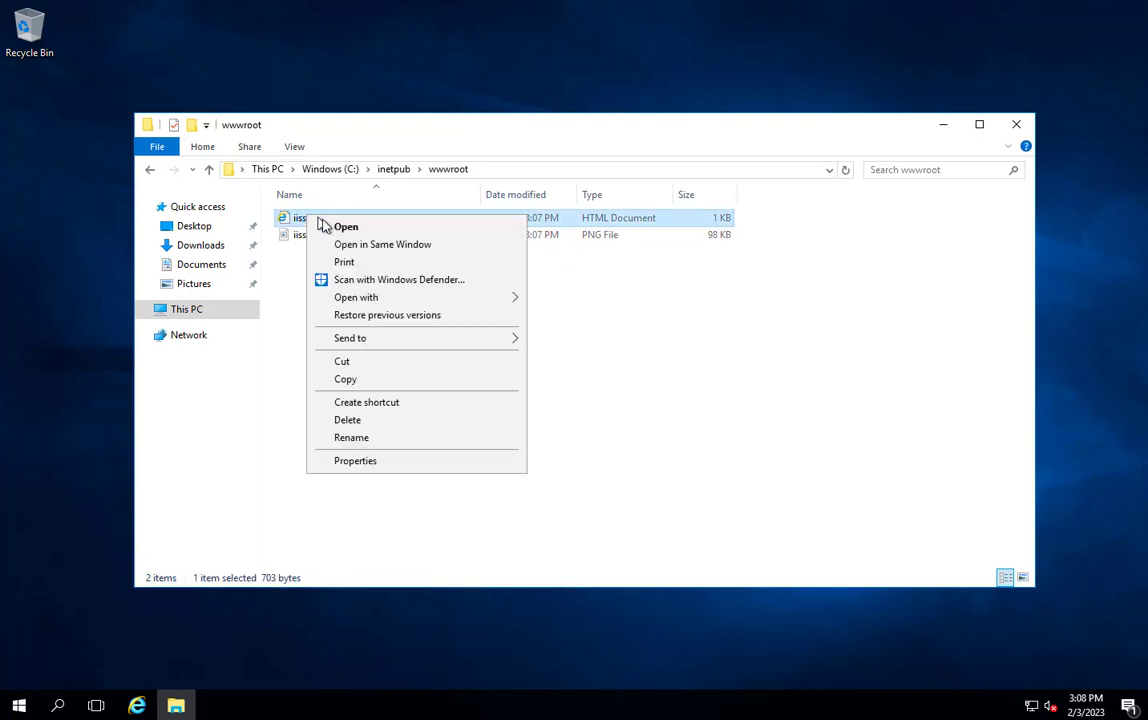
mouse_move(357, 300)
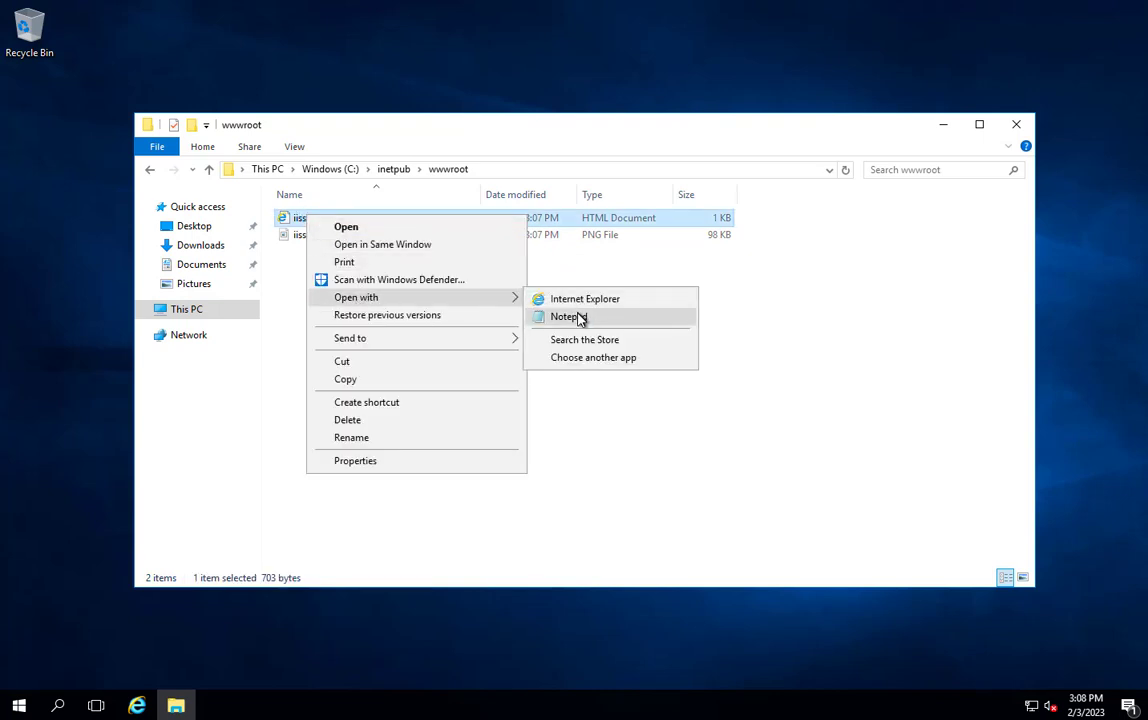
left_click(580, 318)
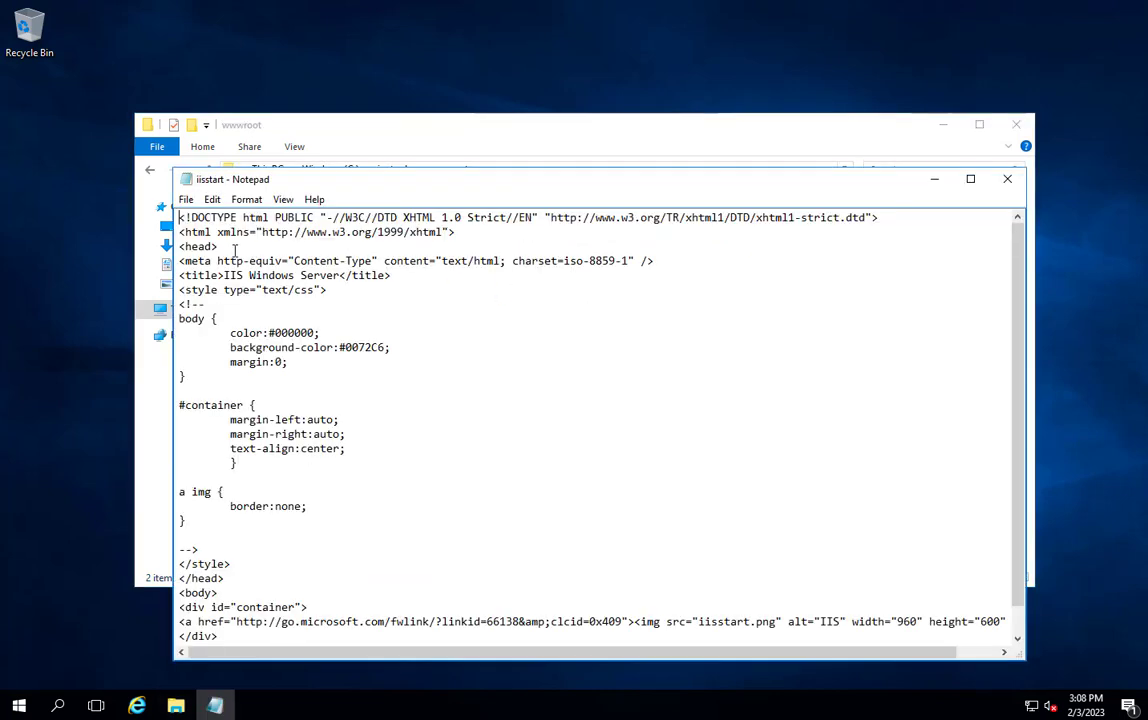
- Add the line "THIS IS WEB SERVER 1" below the opening head tag, save iisstart.htm and close its folder
left_click(234, 250)
key("Return")
key("Return")
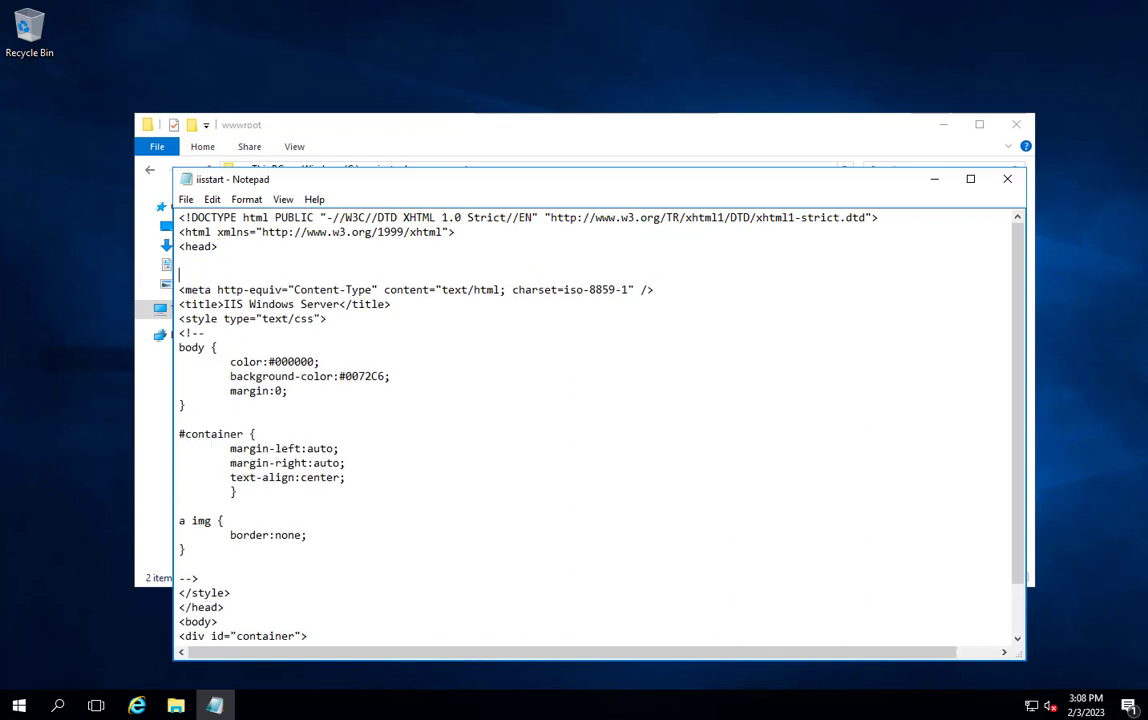
type("THIS I")
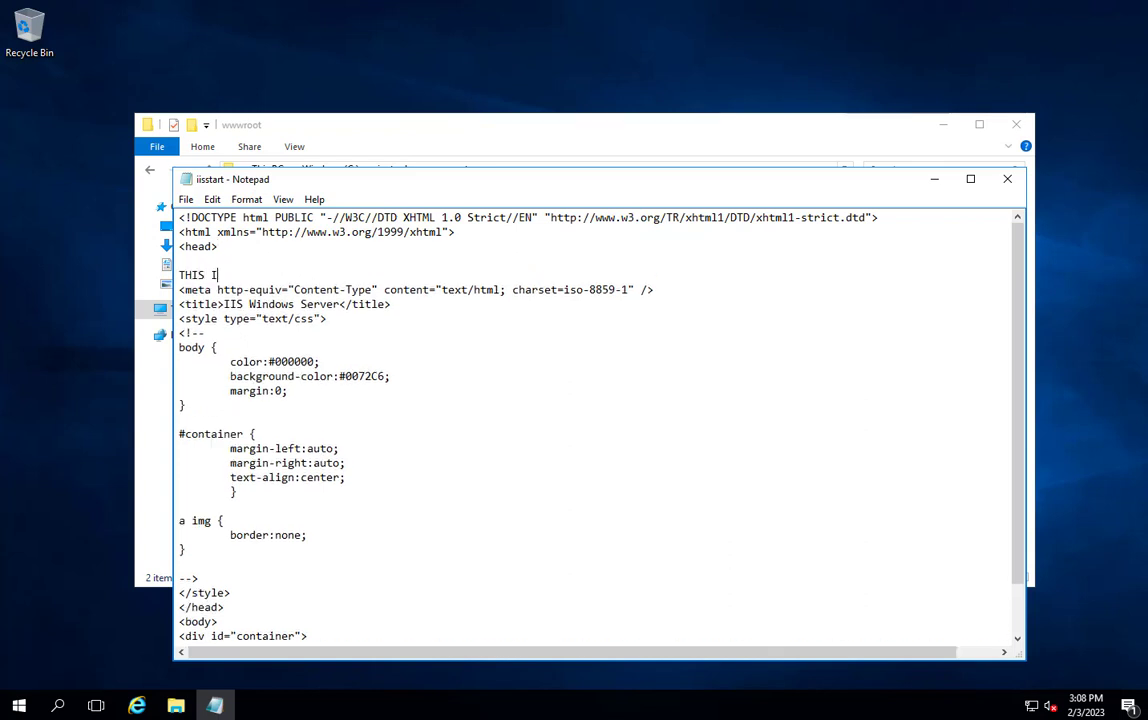
type("S WEB SERVER 1")
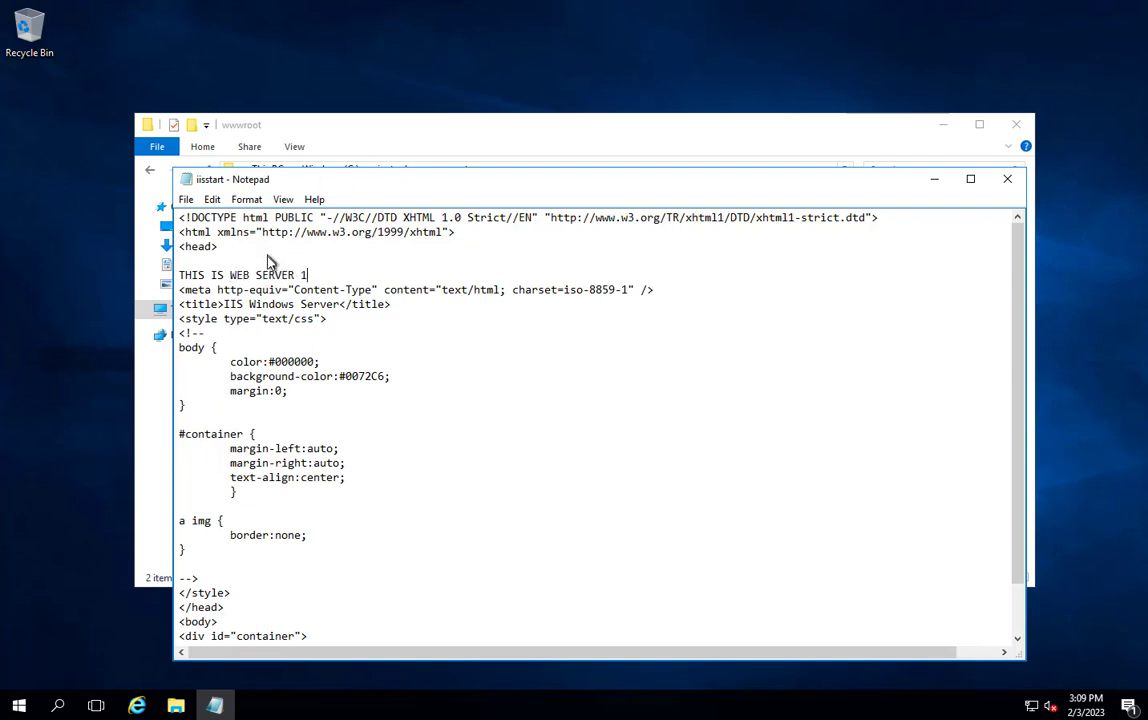
key("Return")
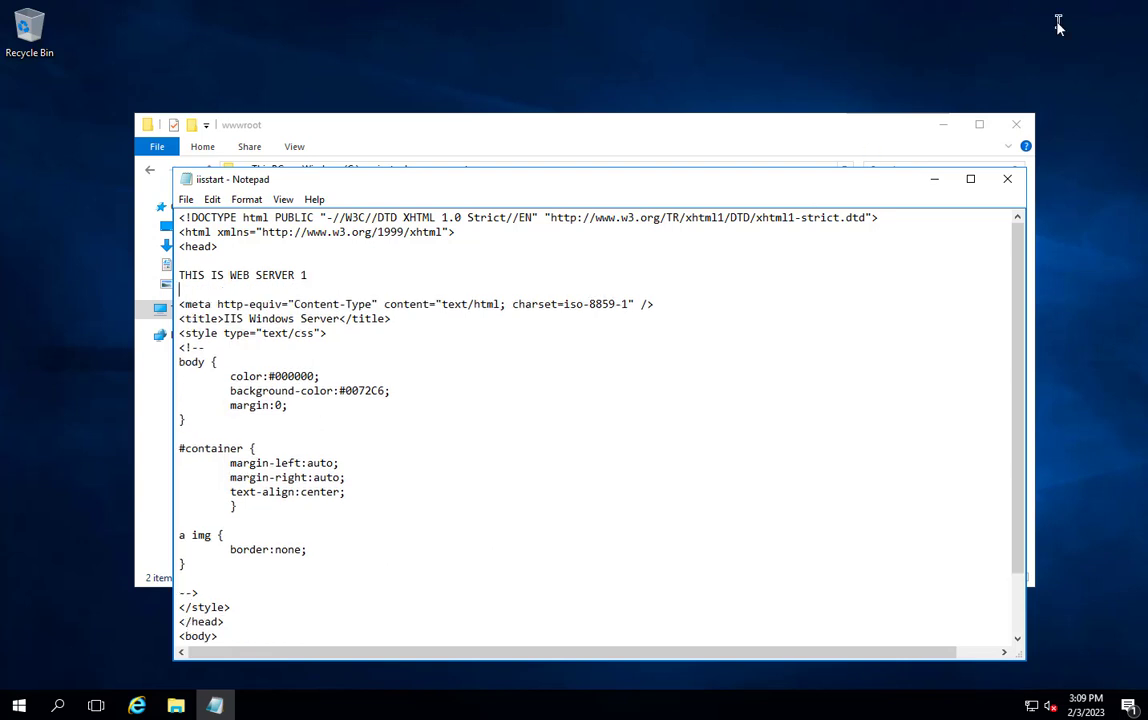
left_click(1006, 186)
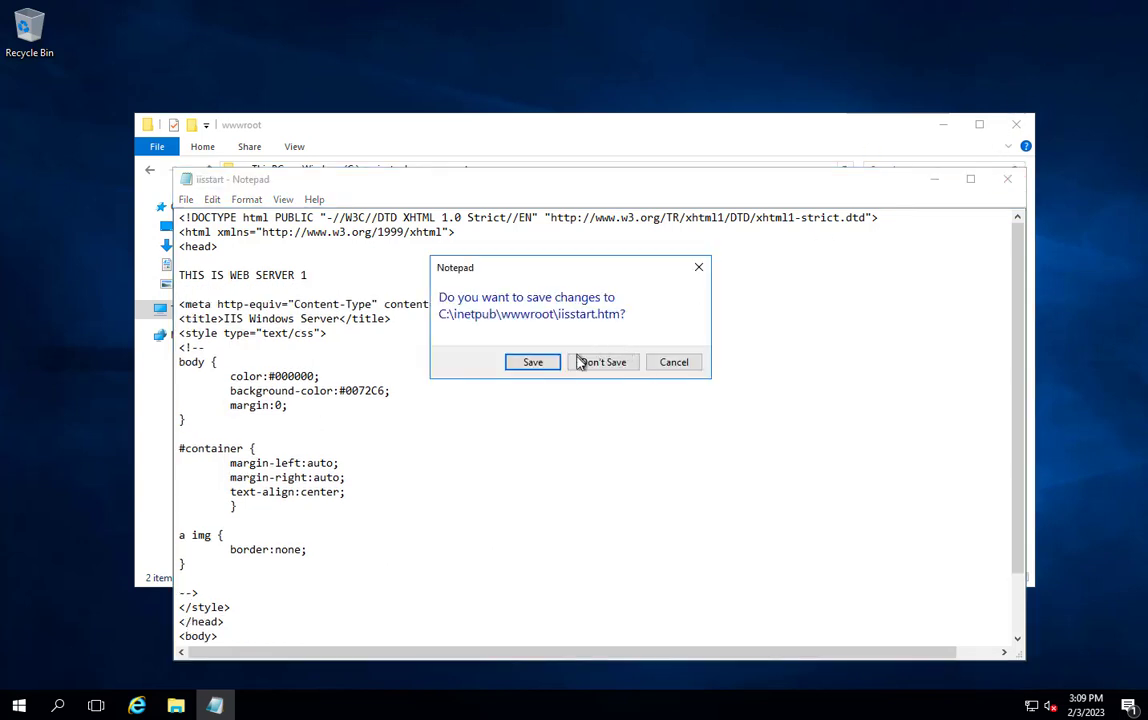
left_click(546, 366)
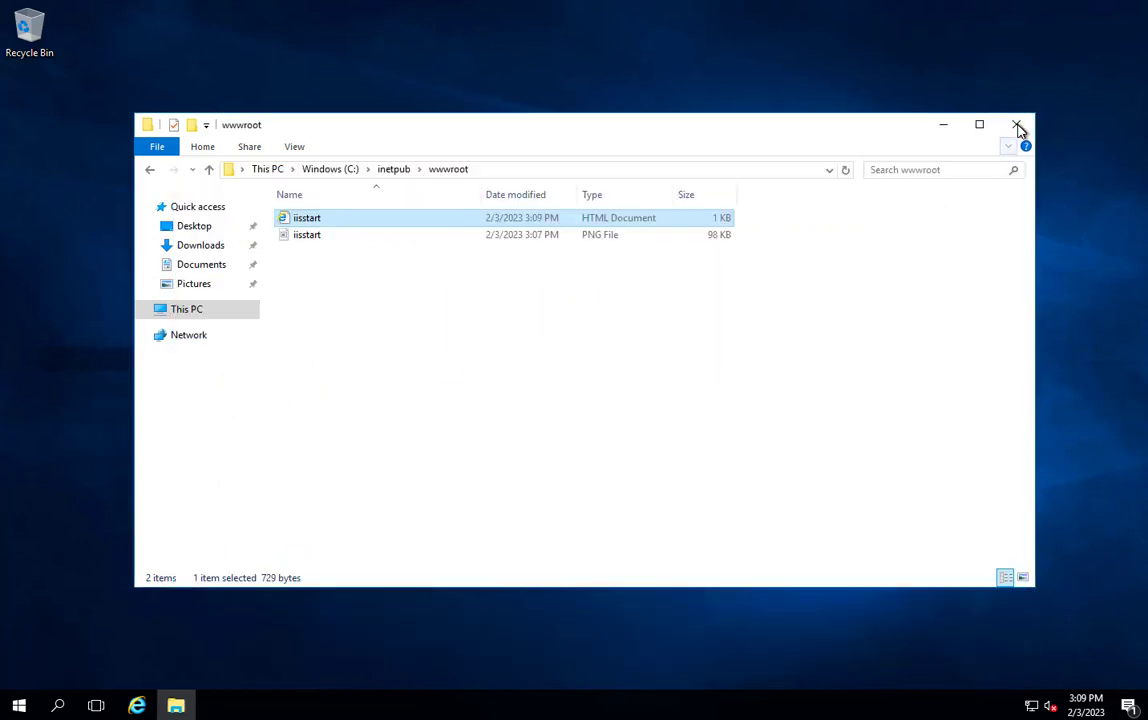
left_click(1016, 125)
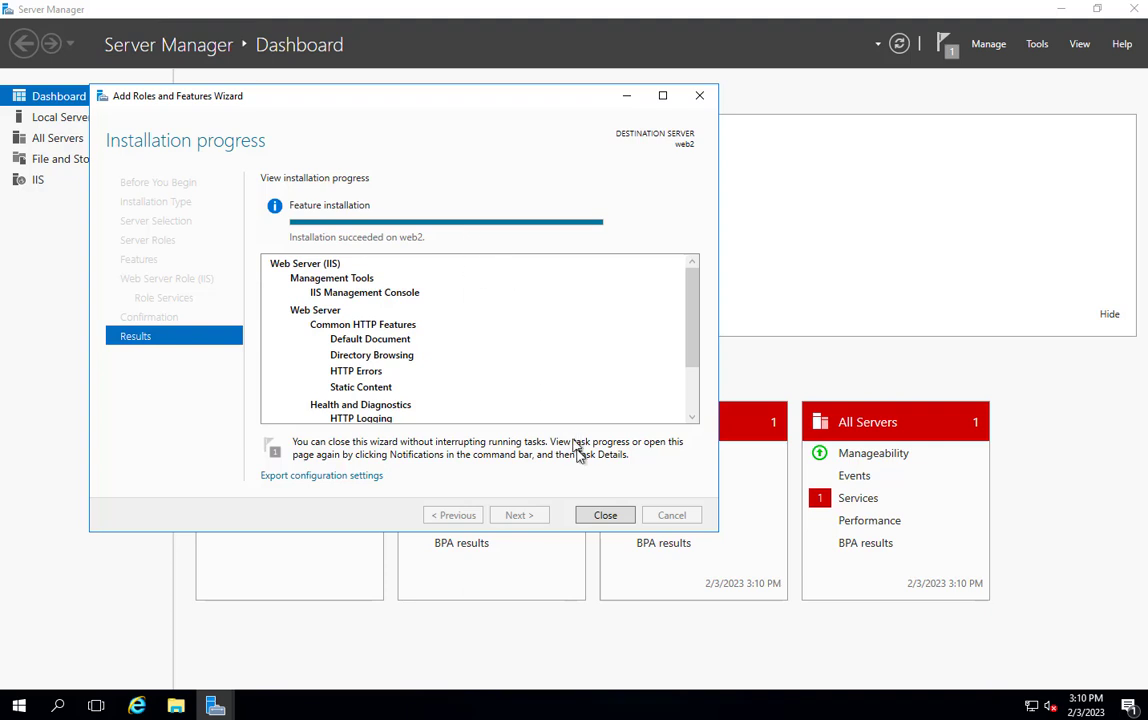
- On web2, close the finished wizard and open the iisstart HTML file from C:\inetpub\wwwroot in Notepad
left_click(603, 516)
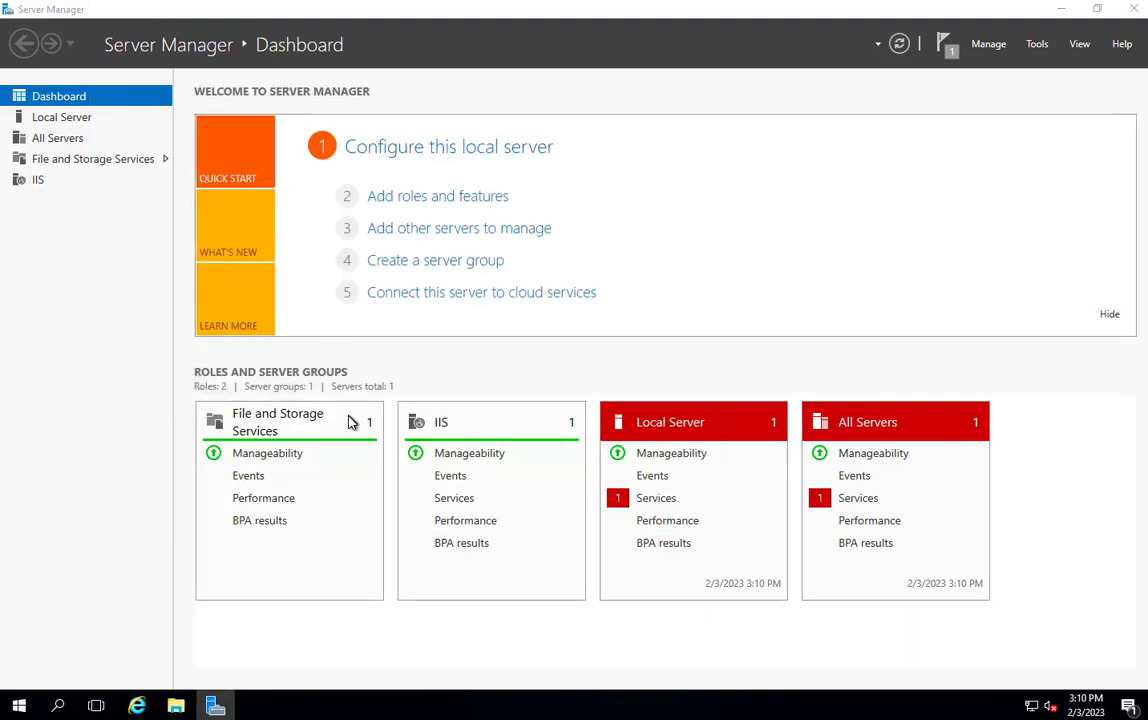
key("super+e")
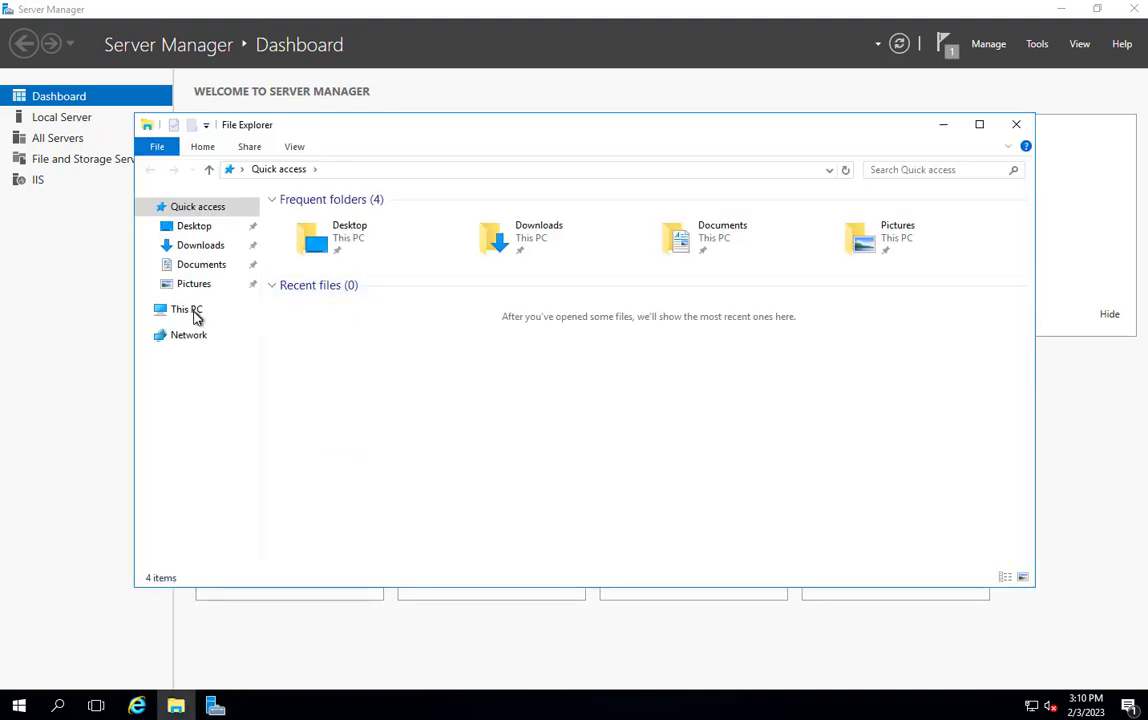
left_click(181, 311)
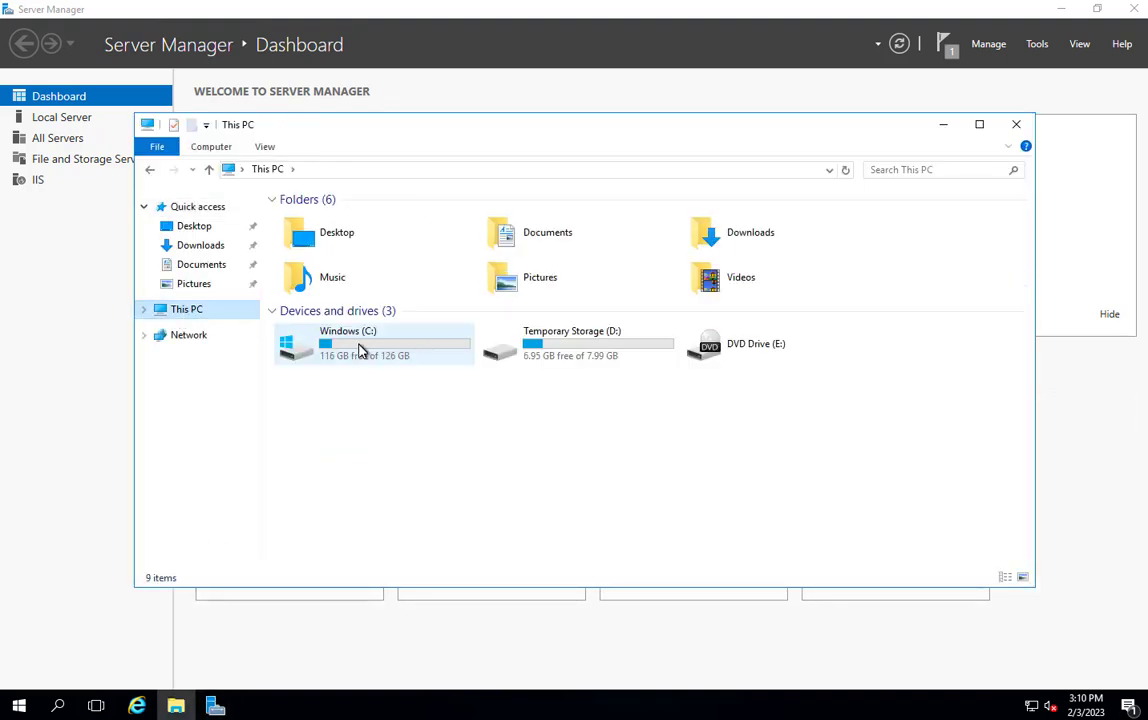
double_click(362, 348)
double_click(320, 219)
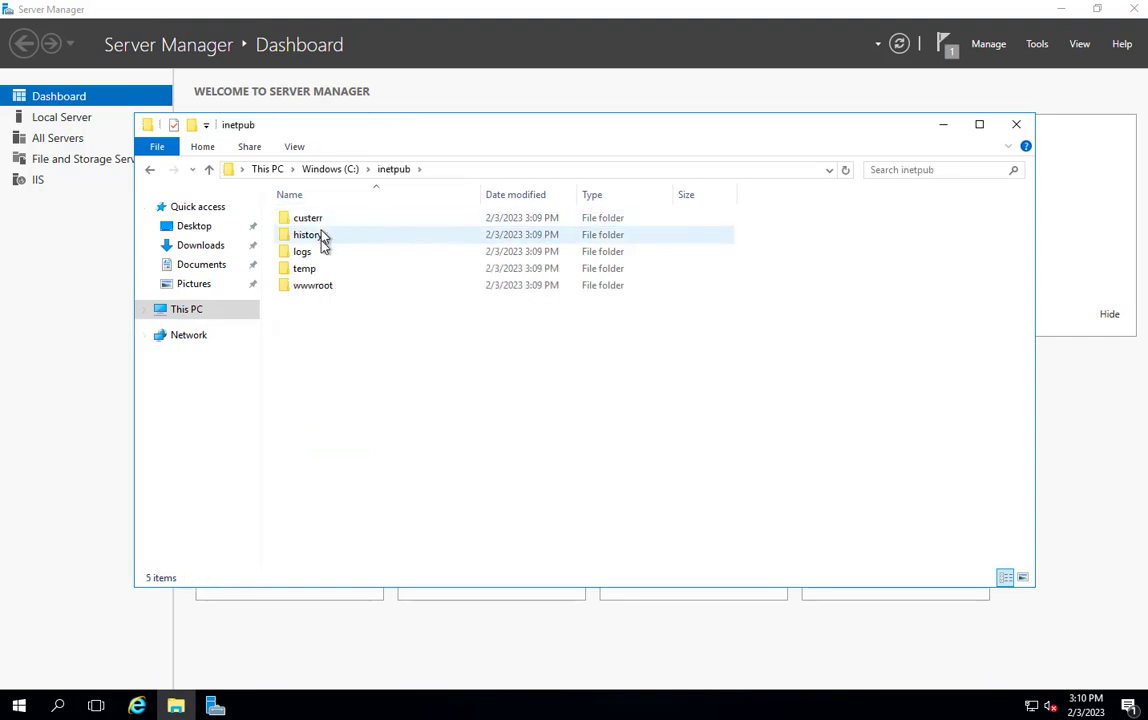
double_click(318, 287)
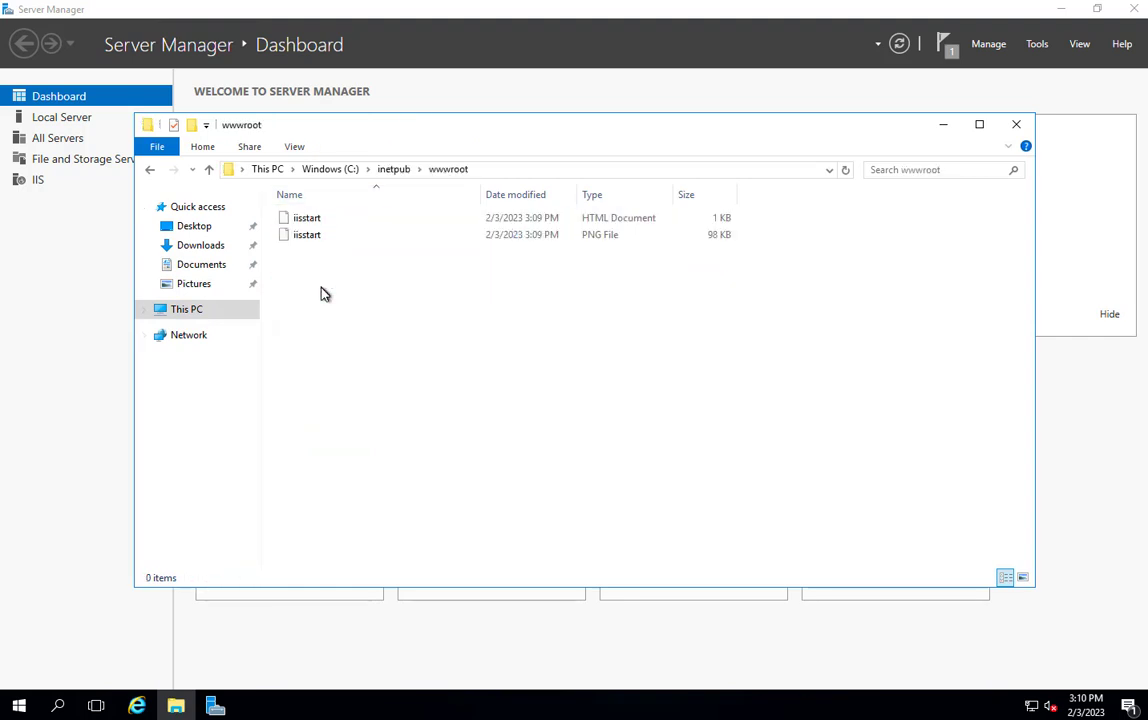
right_click(308, 219)
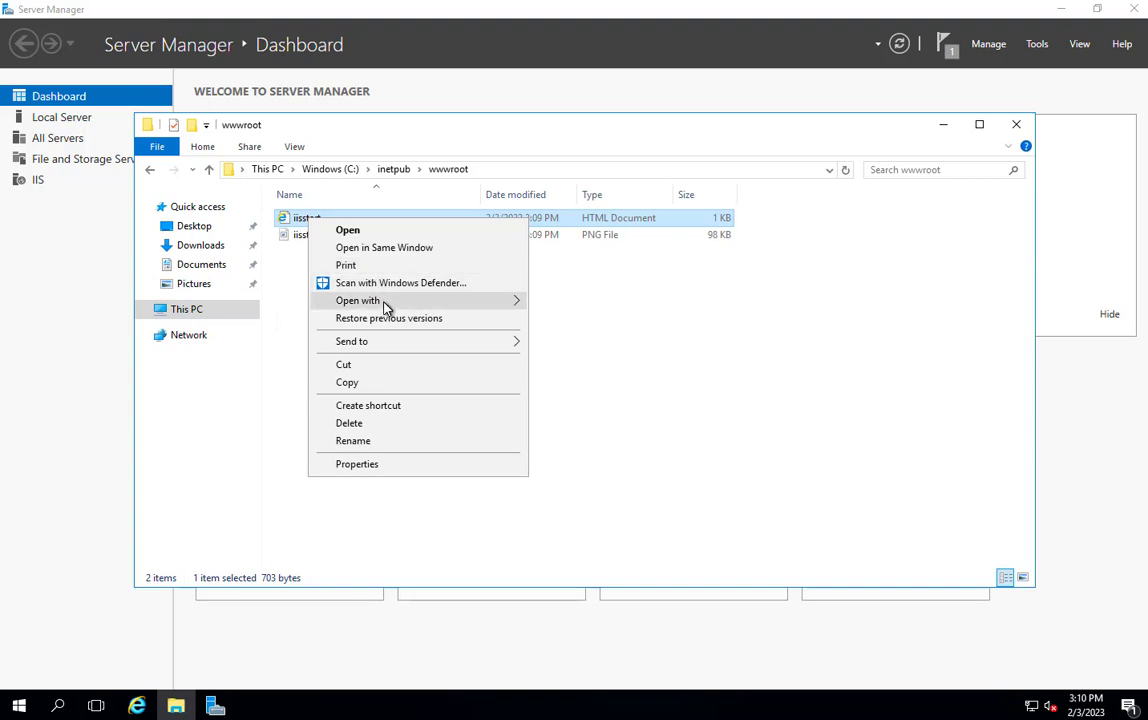
mouse_move(380, 300)
left_click(585, 324)
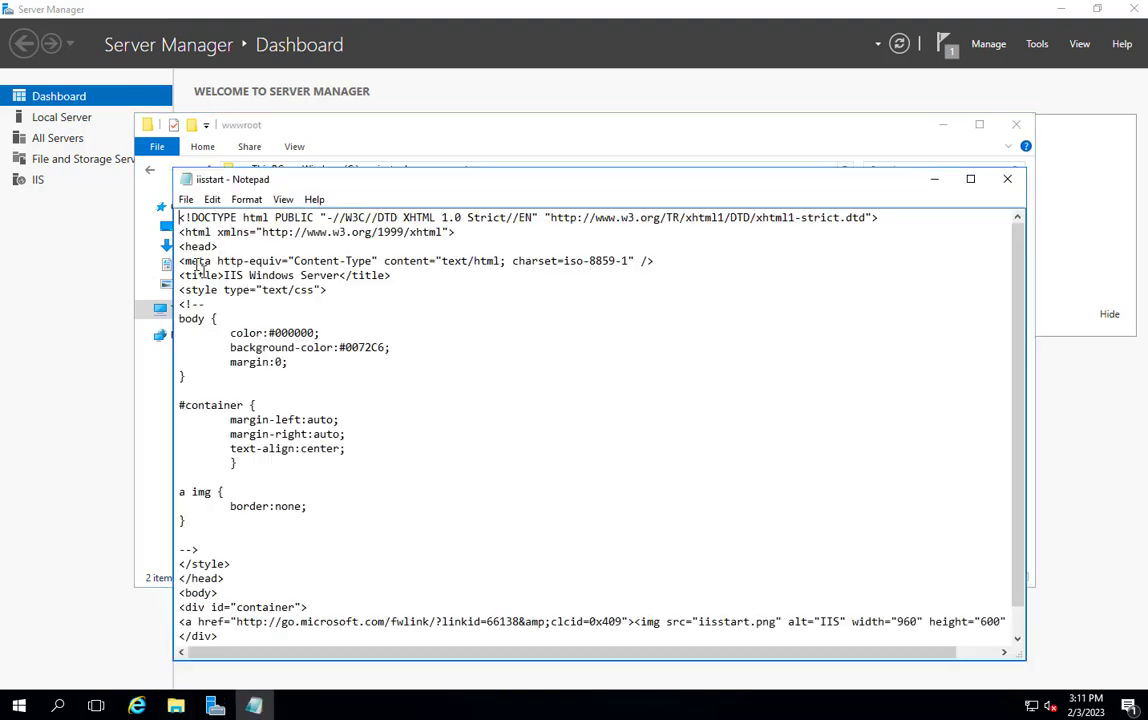
- Insert two new lines directly below the opening head tag of web2's iisstart page
left_click(232, 251)
key("Return")
key("Return")
type("this is")
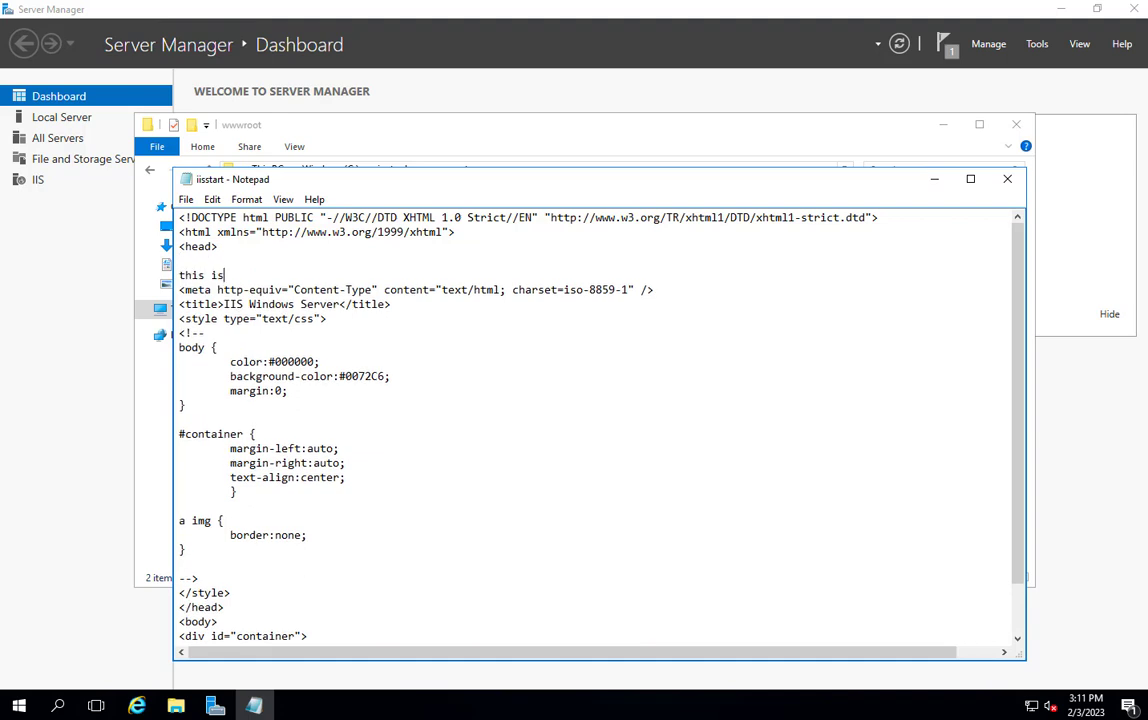
type(" TEST WEB sERVER 2")
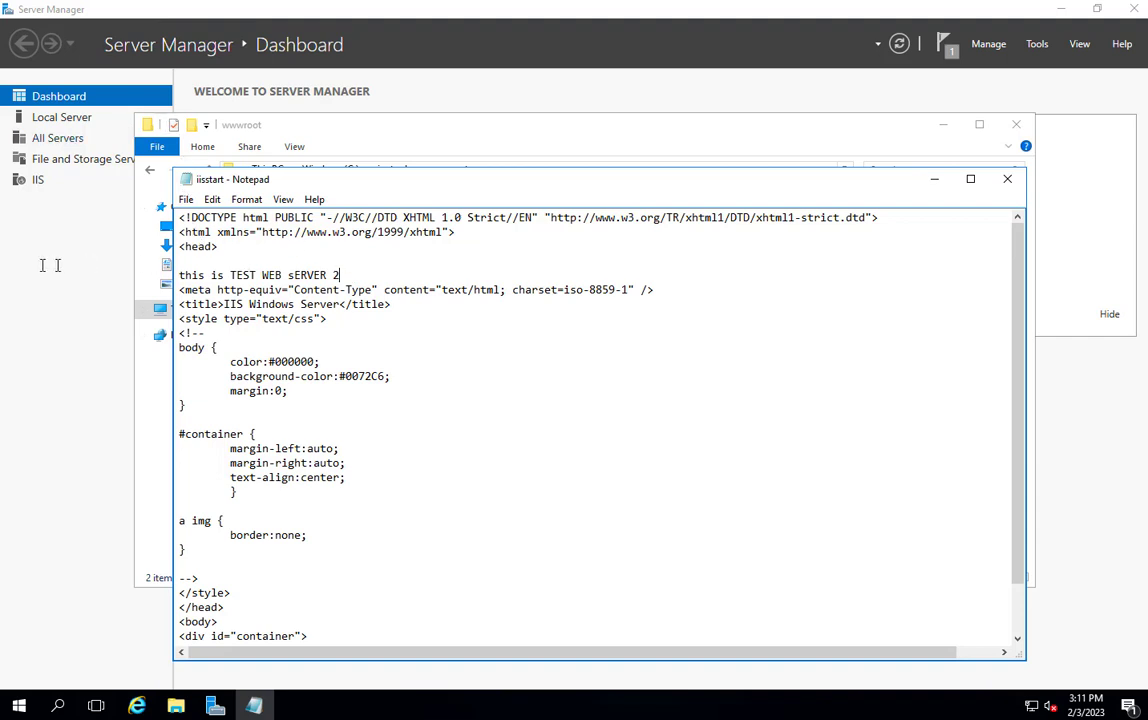
key("shift+Home")
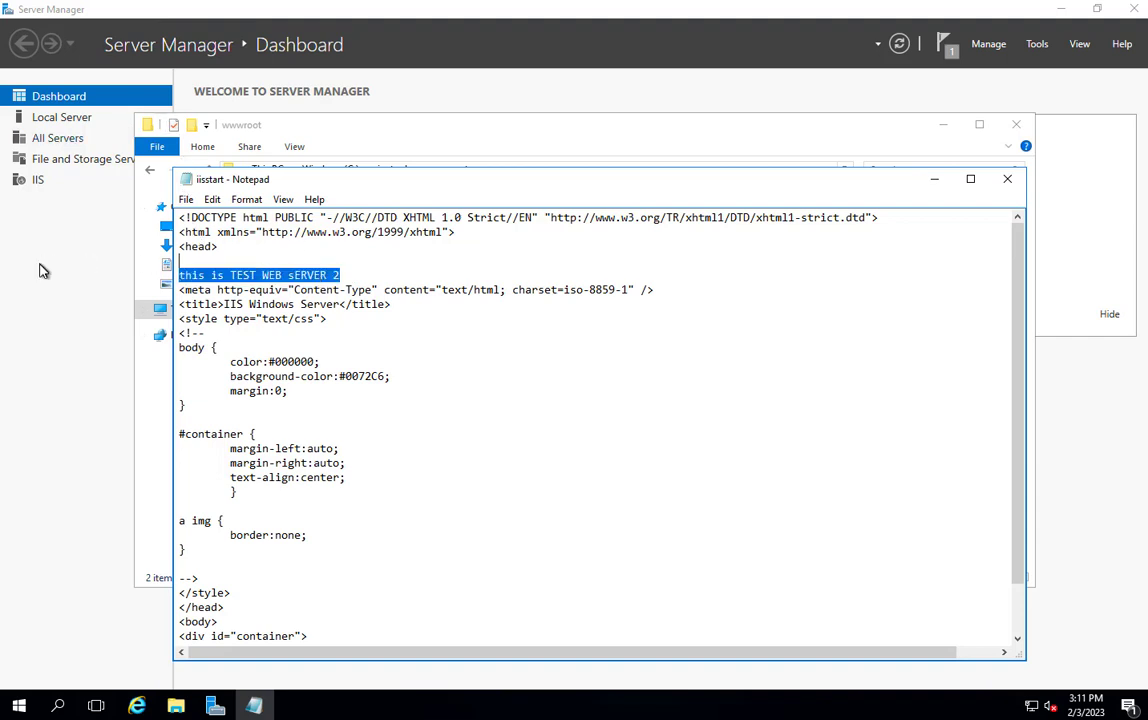
key("BackSpace")
key("BackSpace")
- Enter "THIS IS TEST WEB SERVER 2" on the empty line below the head tag, save the iisstart file and close its folder
type("THIS IS ")
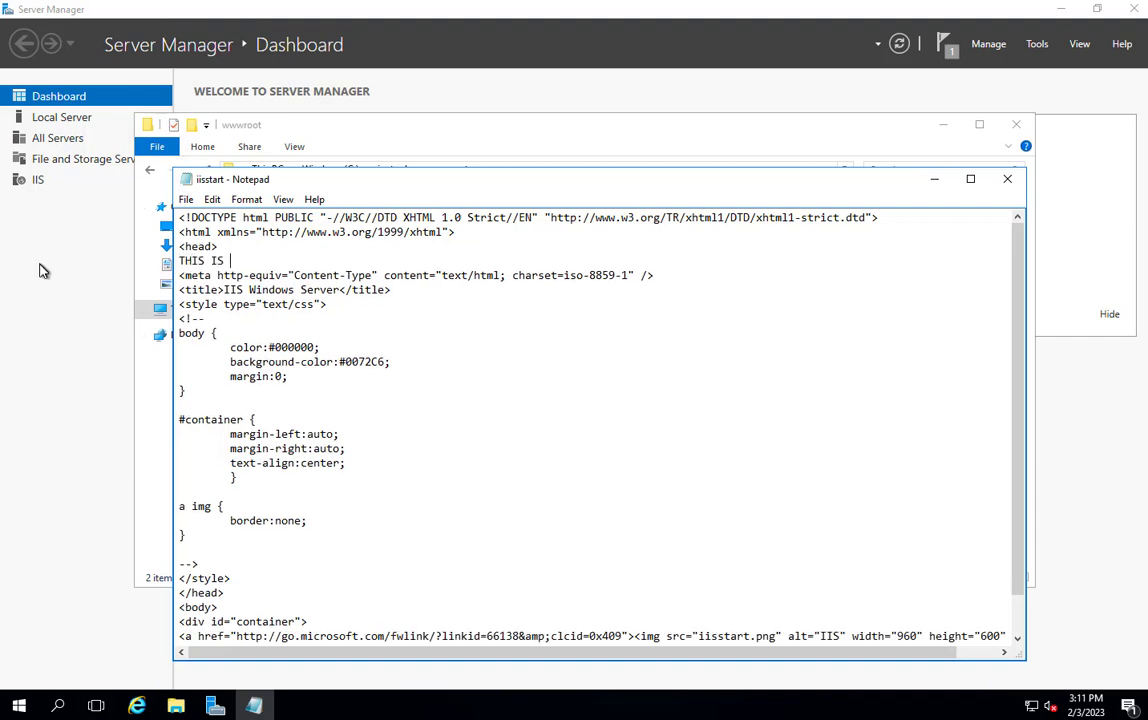
type("TES")
key("BackSpace")
type("T WEB SERVER 2")
left_click(1007, 179)
left_click(533, 363)
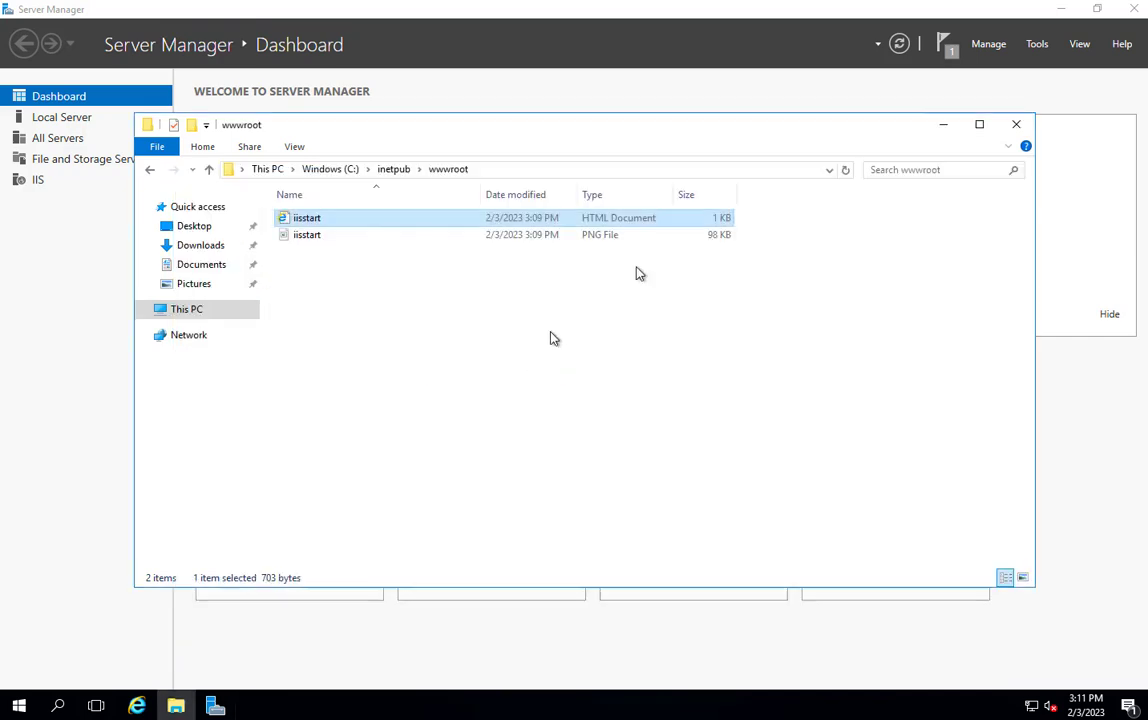
left_click(1016, 124)
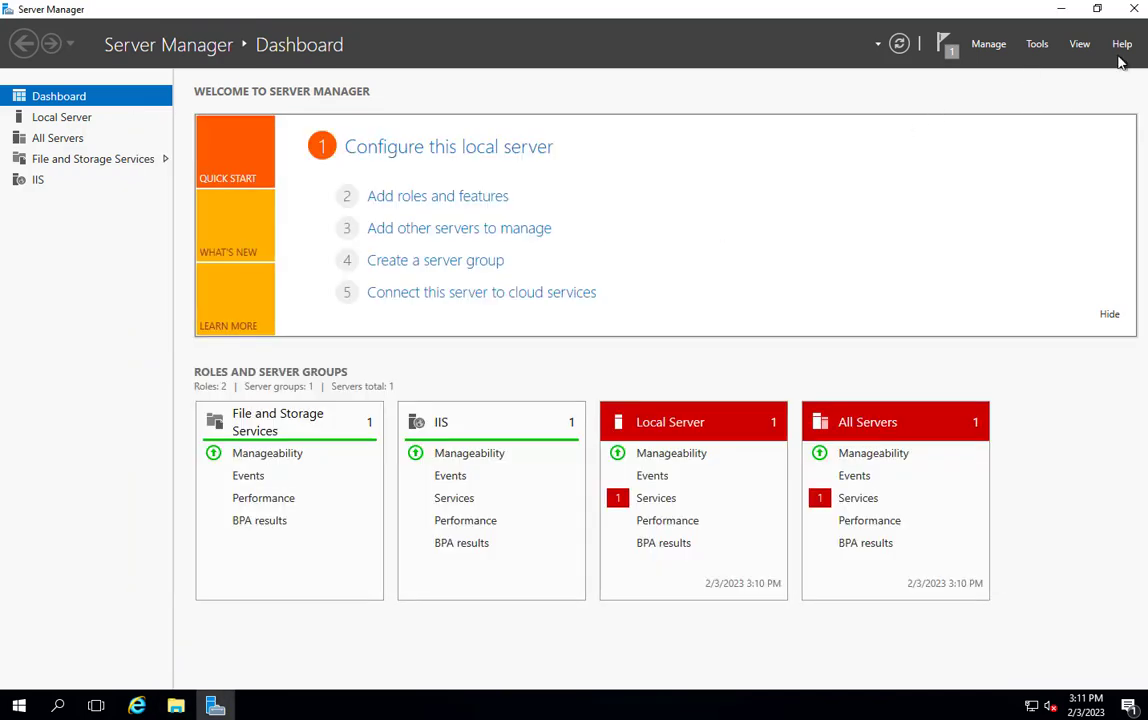
- Switch from the web2 remote session to the Web-1 remote desktop
key("ctrl+Right")
key("ctrl+Left")
- Switch to the Azure portal in Chrome, copy Web-1's public IP address from its overview and load it in a new browser tab
key("ctrl+Left")
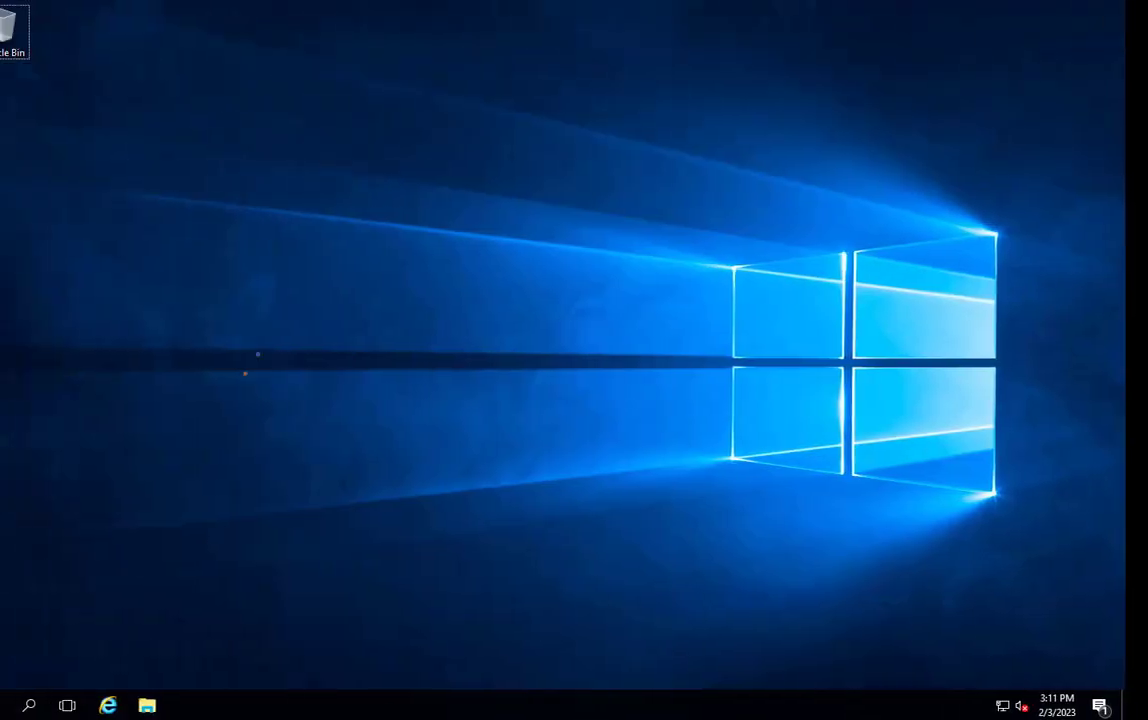
key("ctrl+Left")
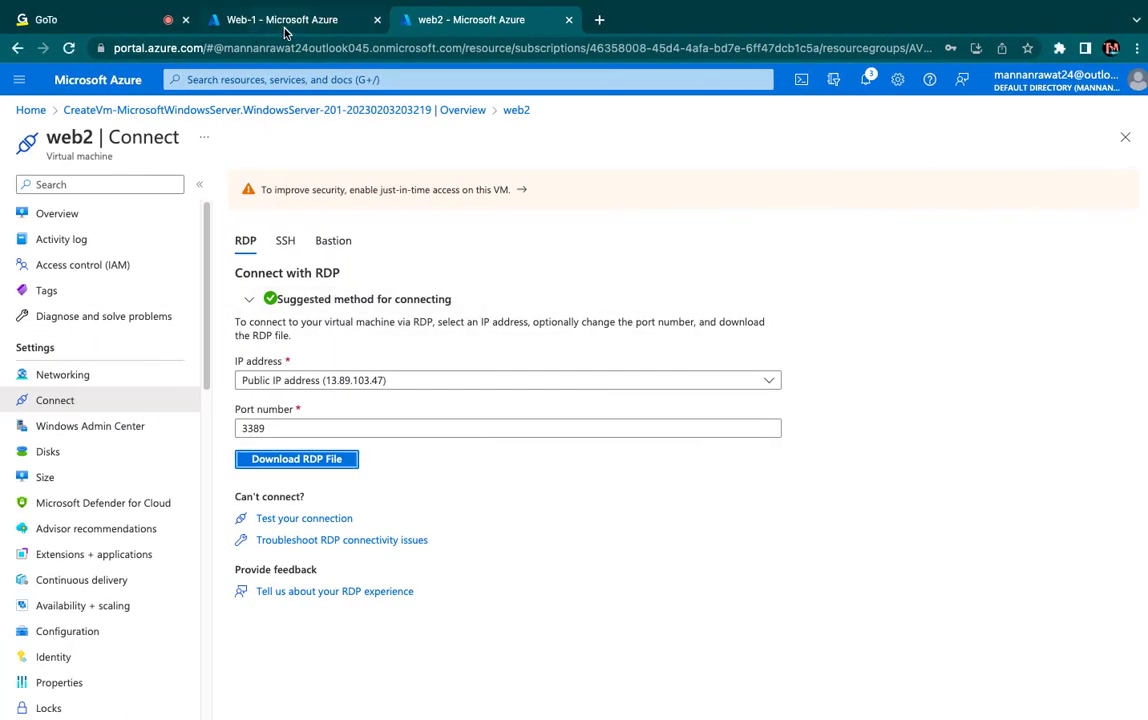
left_click(255, 22)
left_click(58, 214)
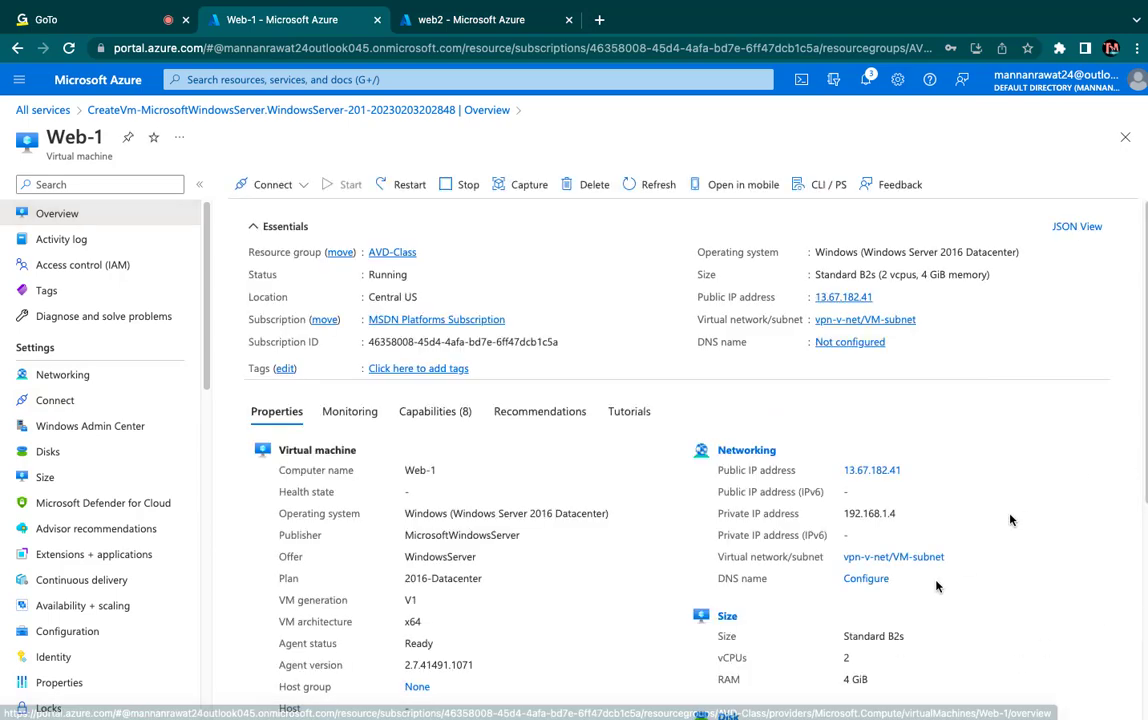
left_click(881, 298)
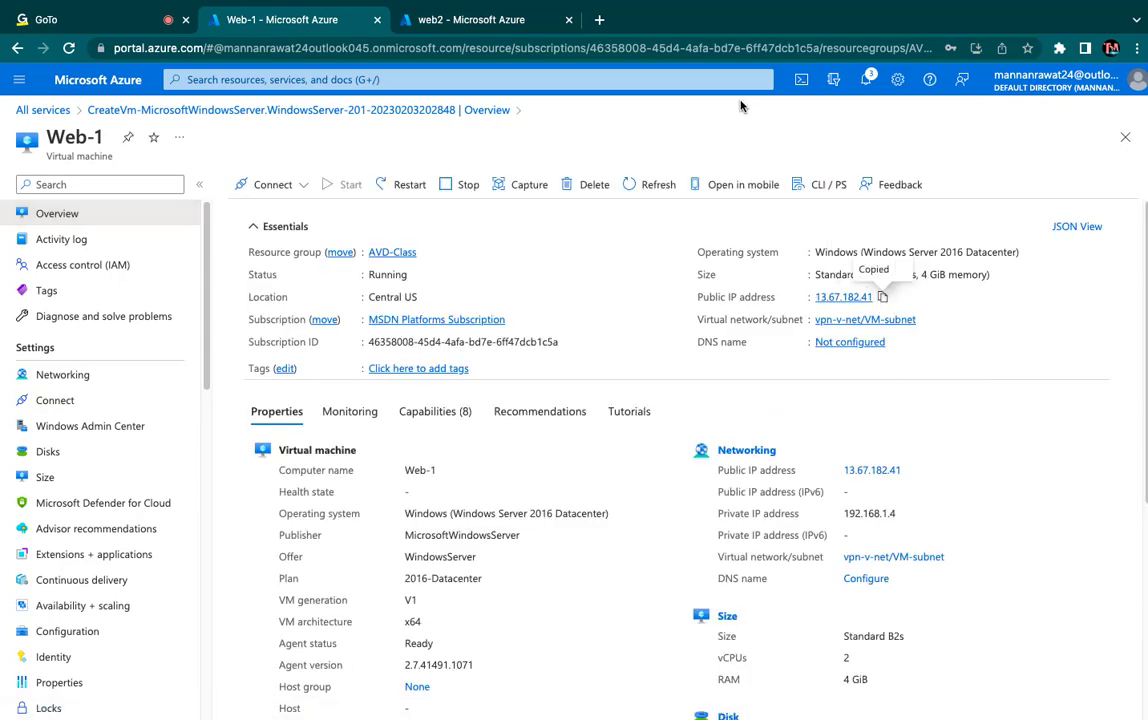
key("super+v")
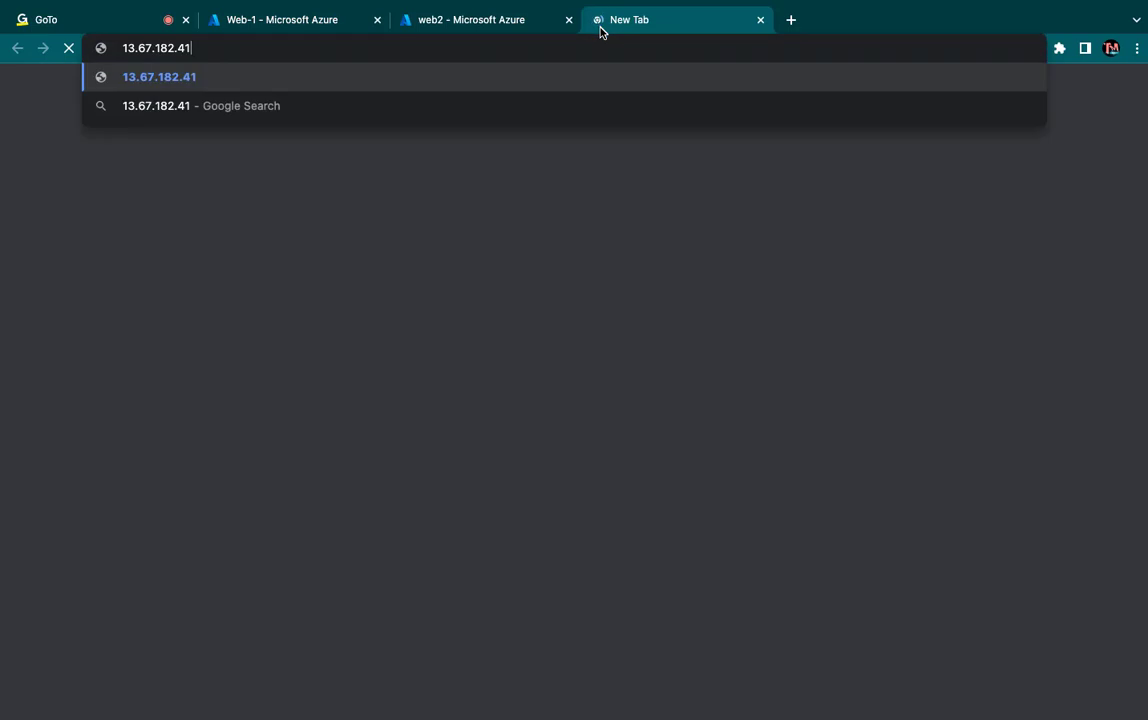
key("Return")
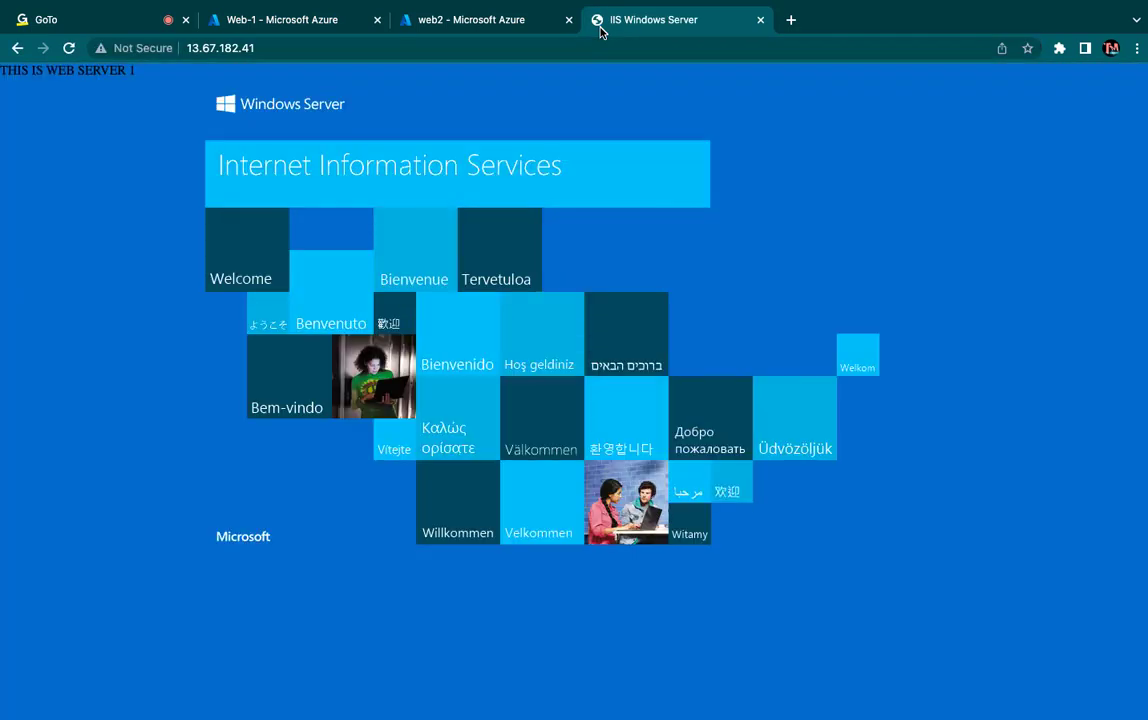
- Copy web2's public IP address from its overview page and load it in another new browser tab
left_click(466, 22)
left_click(52, 214)
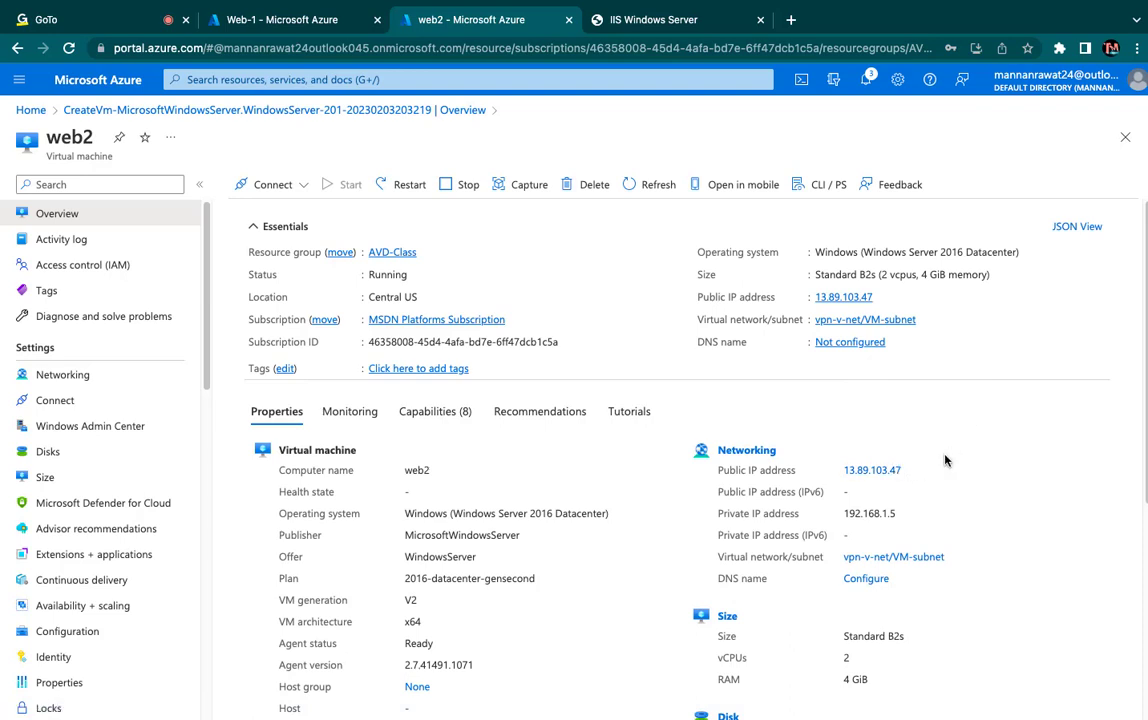
left_click_drag(902, 471, 832, 477)
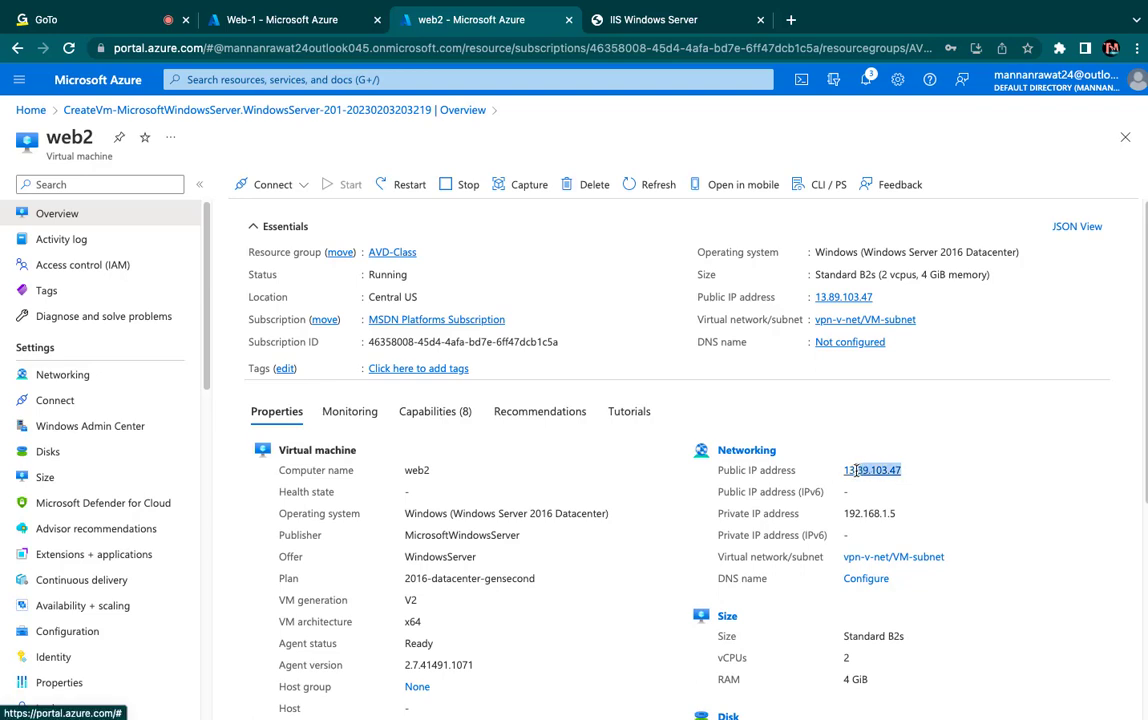
right_click(876, 470)
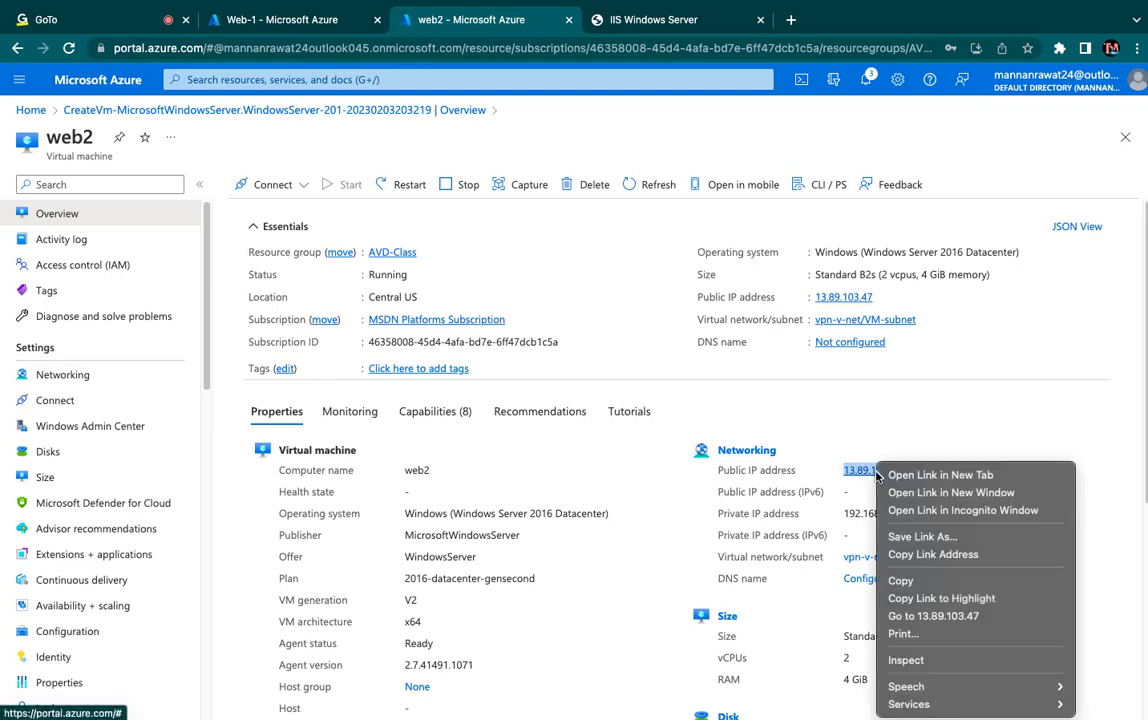
left_click(900, 580)
left_click(790, 20)
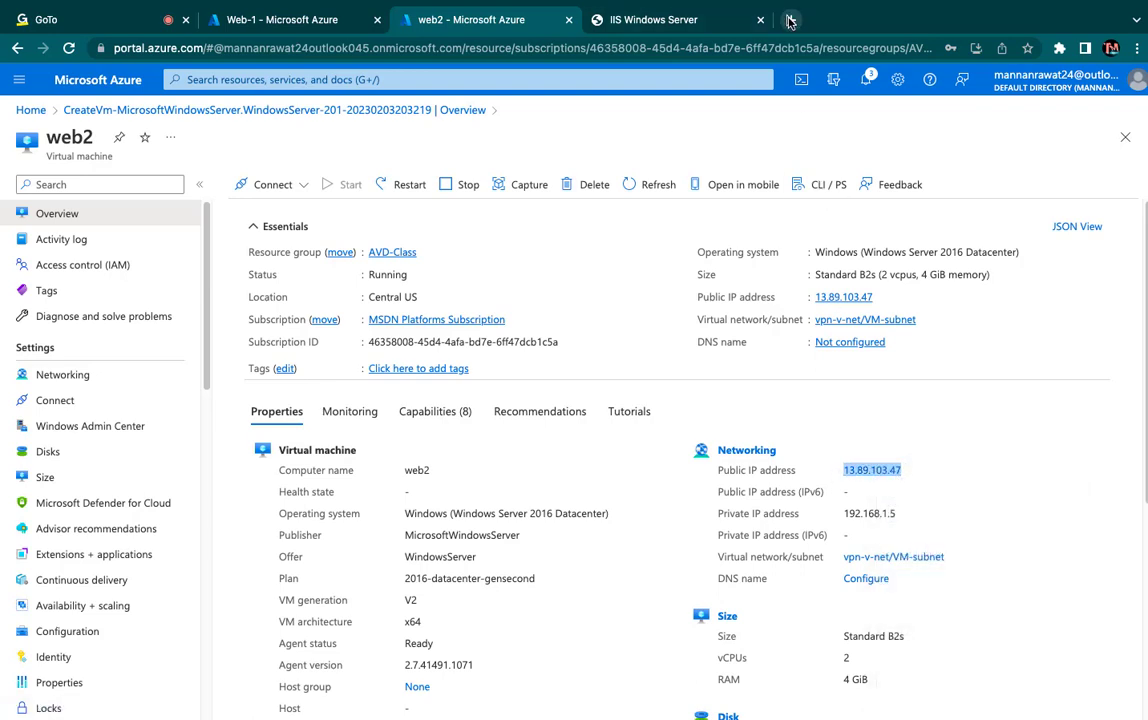
key("super+v")
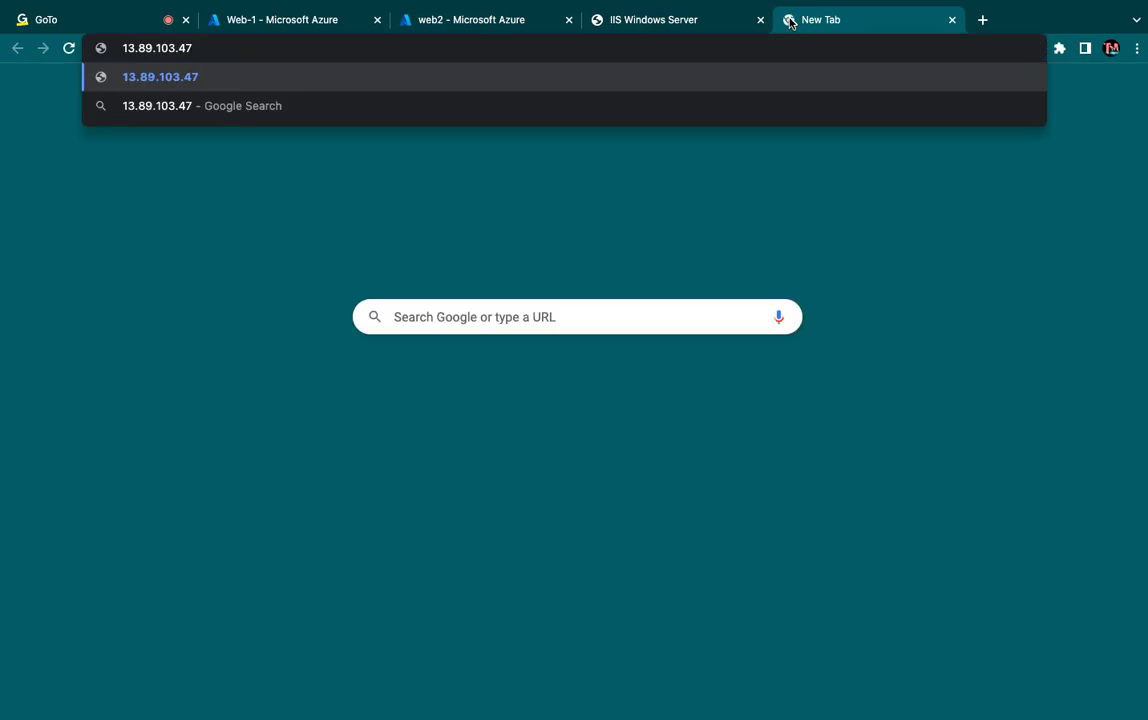
key("Return")
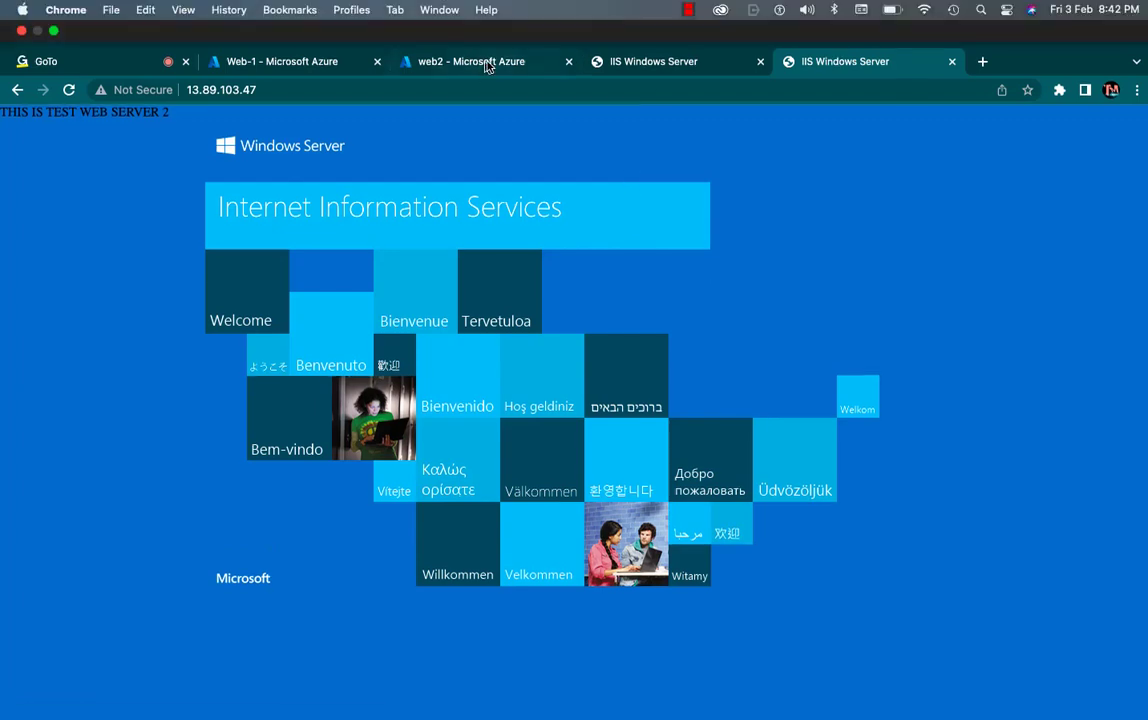
- From the Azure portal home, find Load balancers among the Networking services and start creating a new load balancer
left_click(487, 61)
left_click(97, 80)
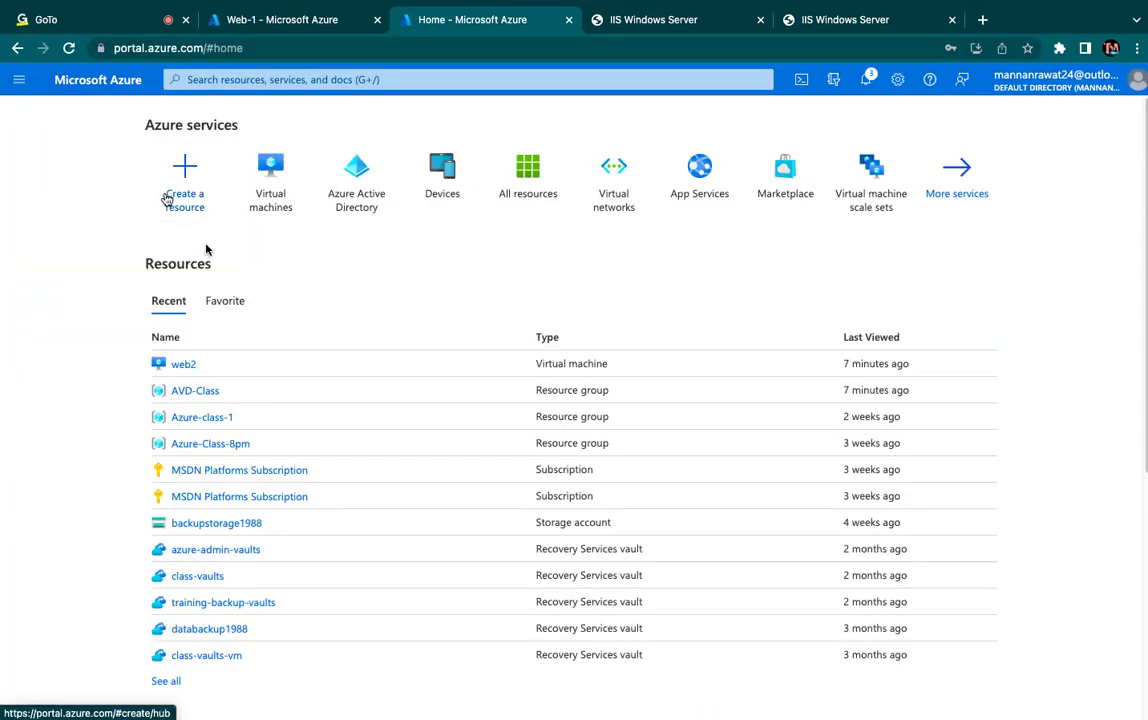
left_click(930, 205)
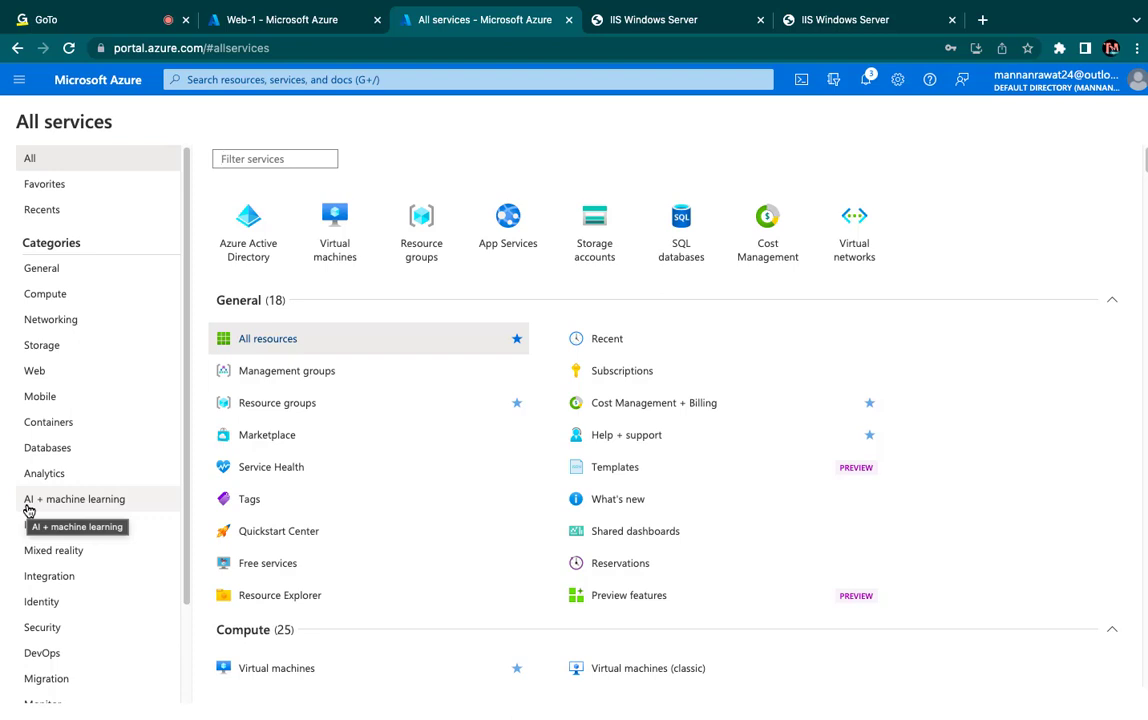
left_click(49, 324)
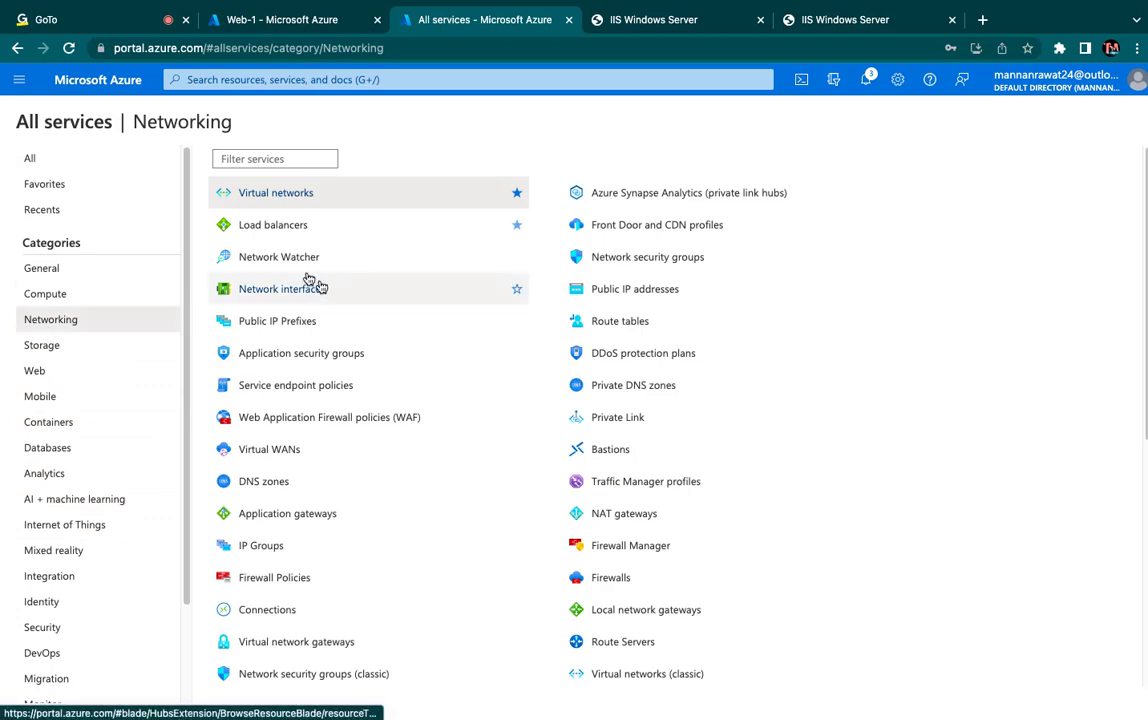
left_click(283, 229)
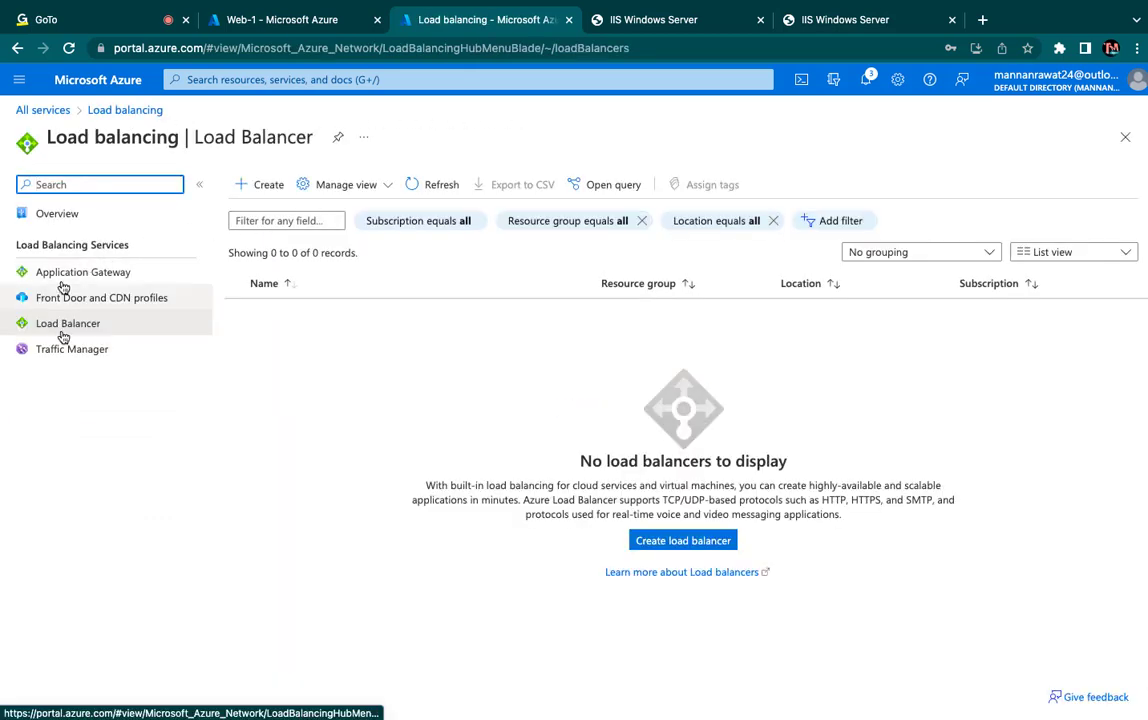
left_click(688, 542)
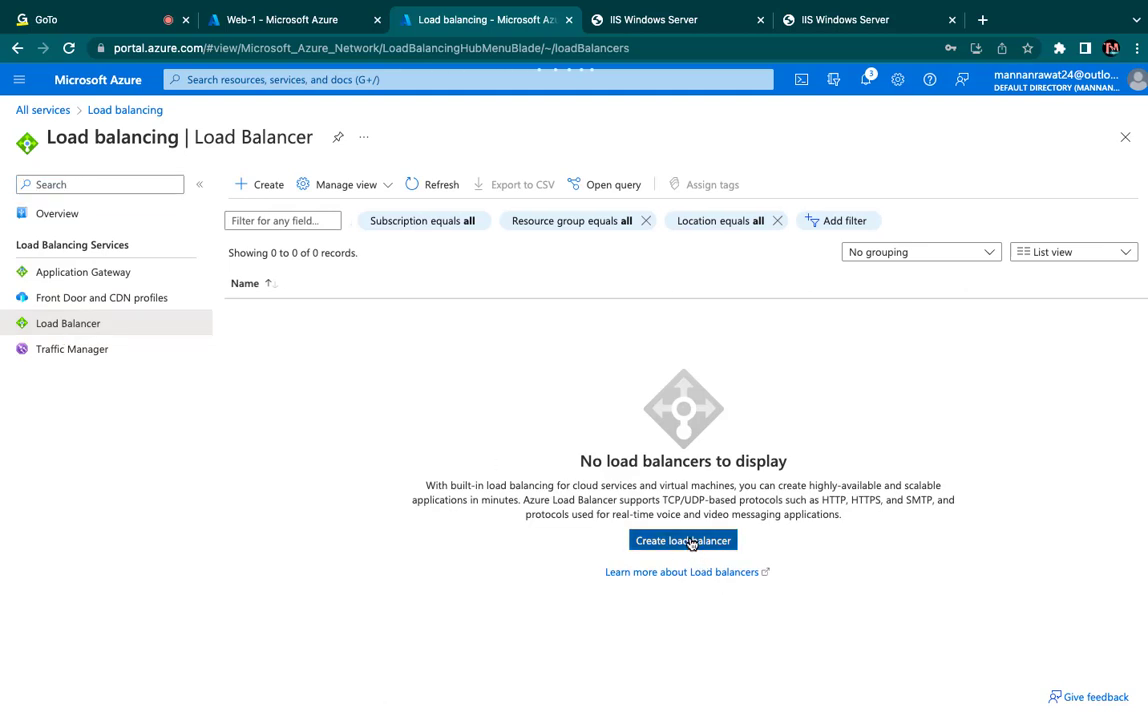
left_click(688, 541)
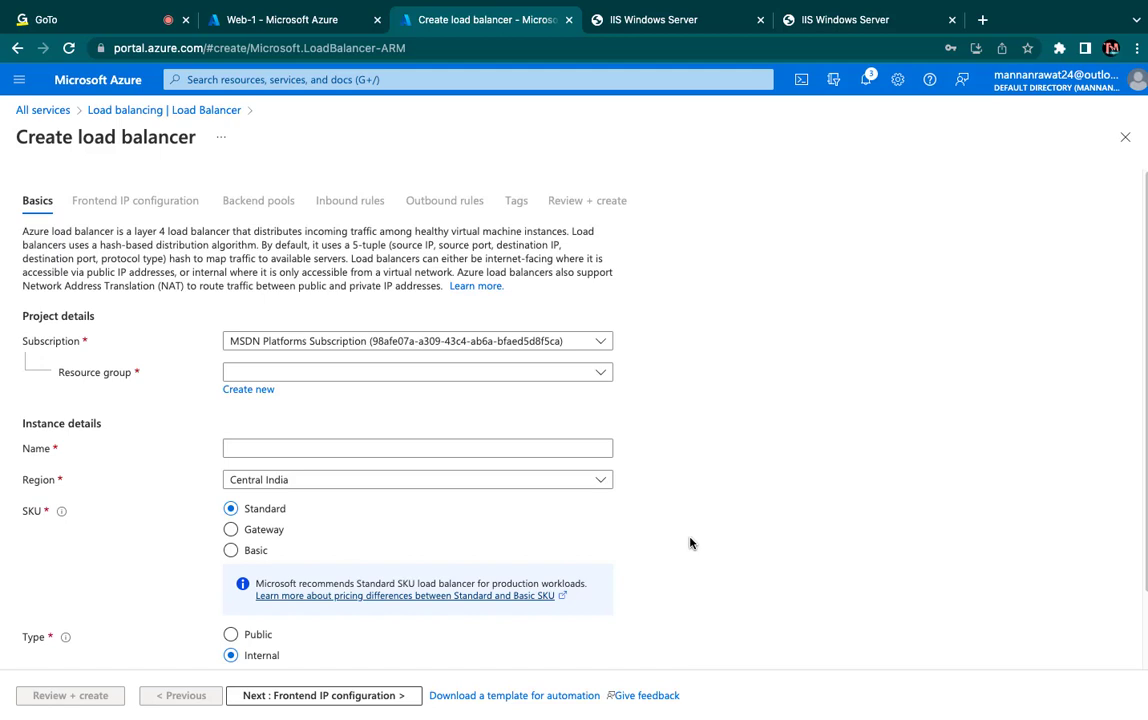
- Assign the load balancer to the MSDN Platforms Subscription used by the virtual machines and to the AVD-Class resource group
left_click(433, 341)
left_click(345, 397)
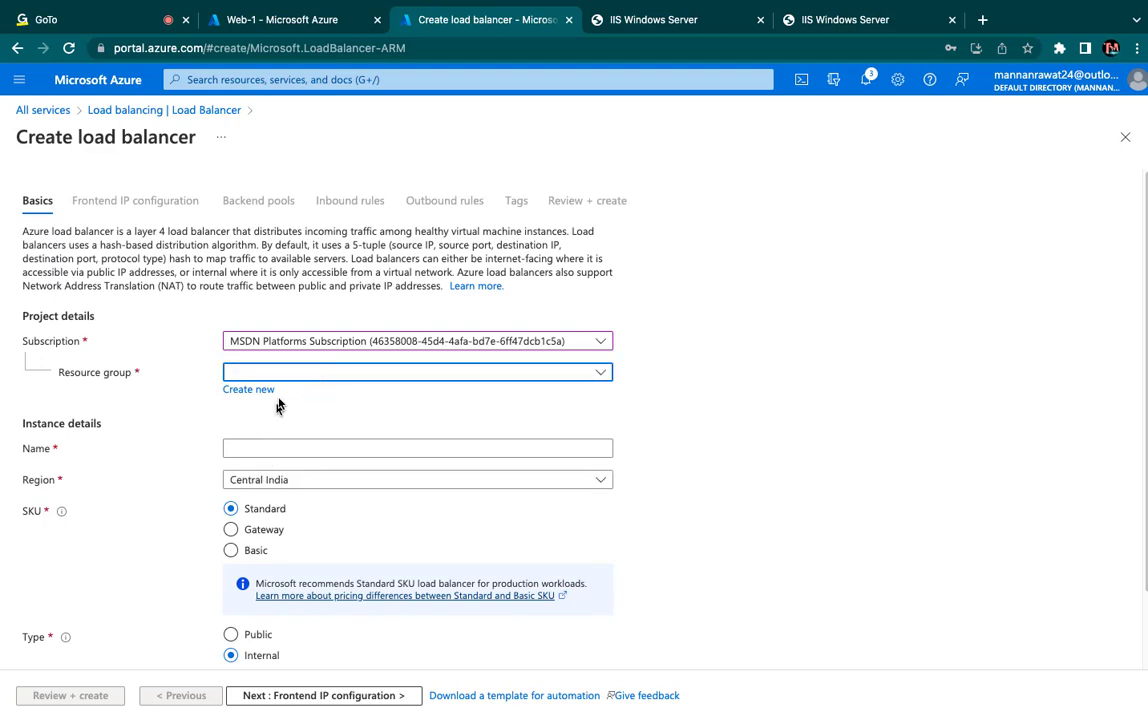
left_click(284, 373)
left_click(266, 476)
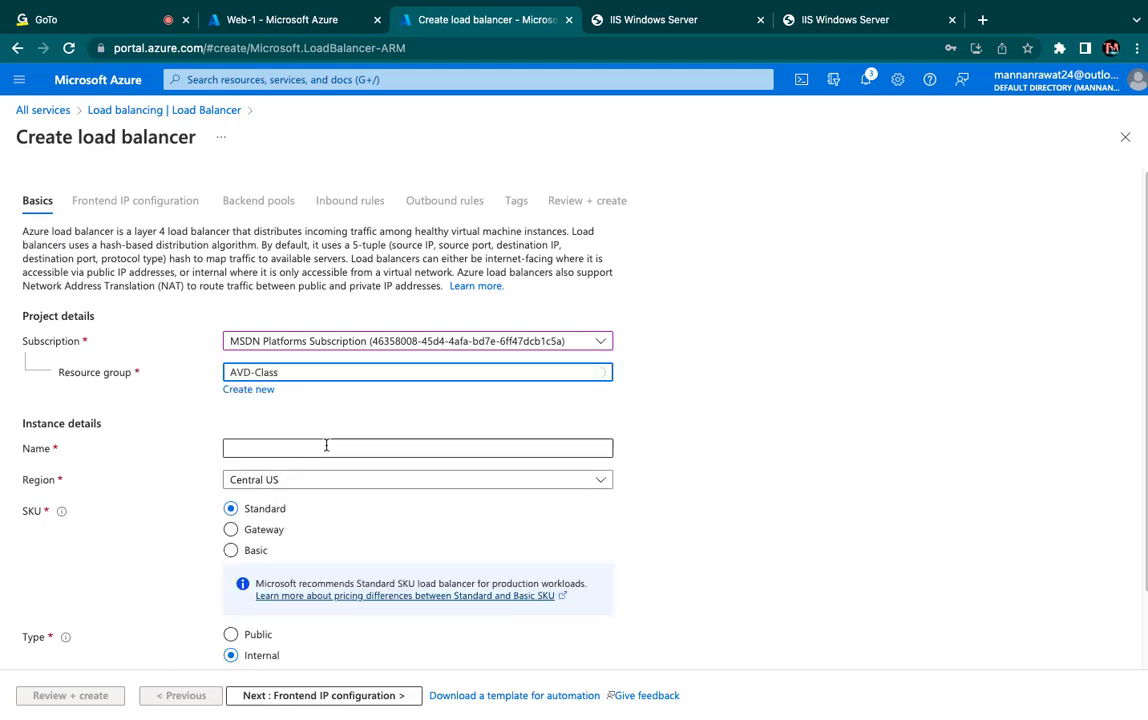
- Name the load balancer CLASS-LB
left_click(294, 448)
type("C")
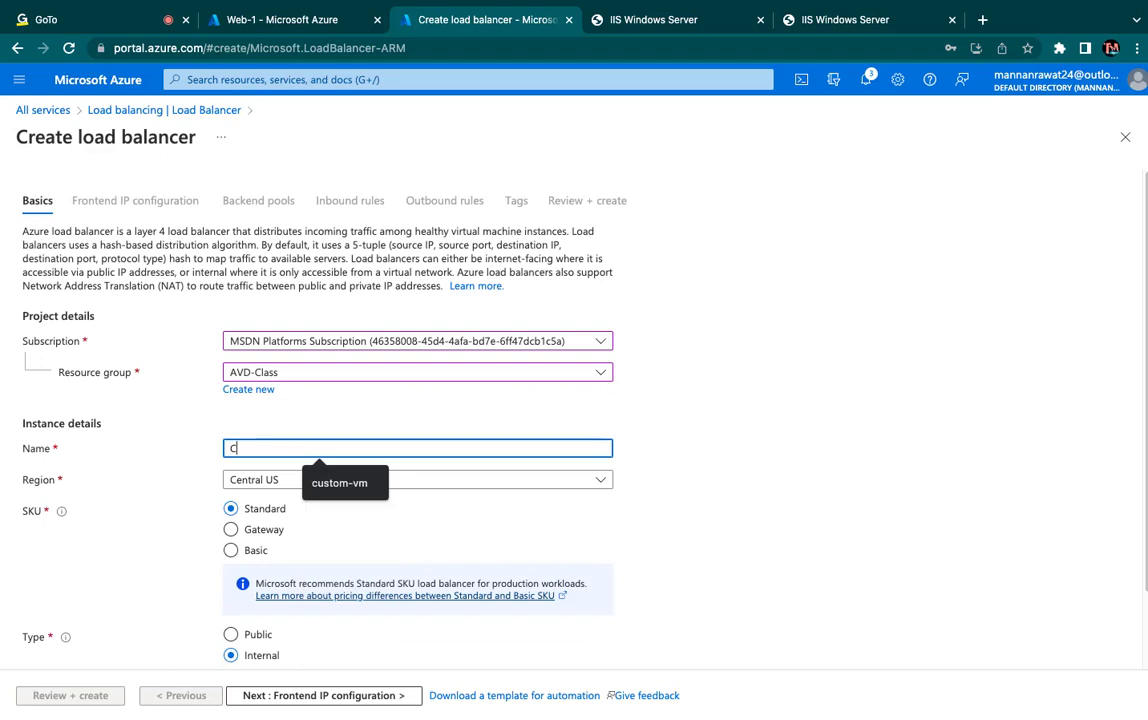
type("LASS-LB")
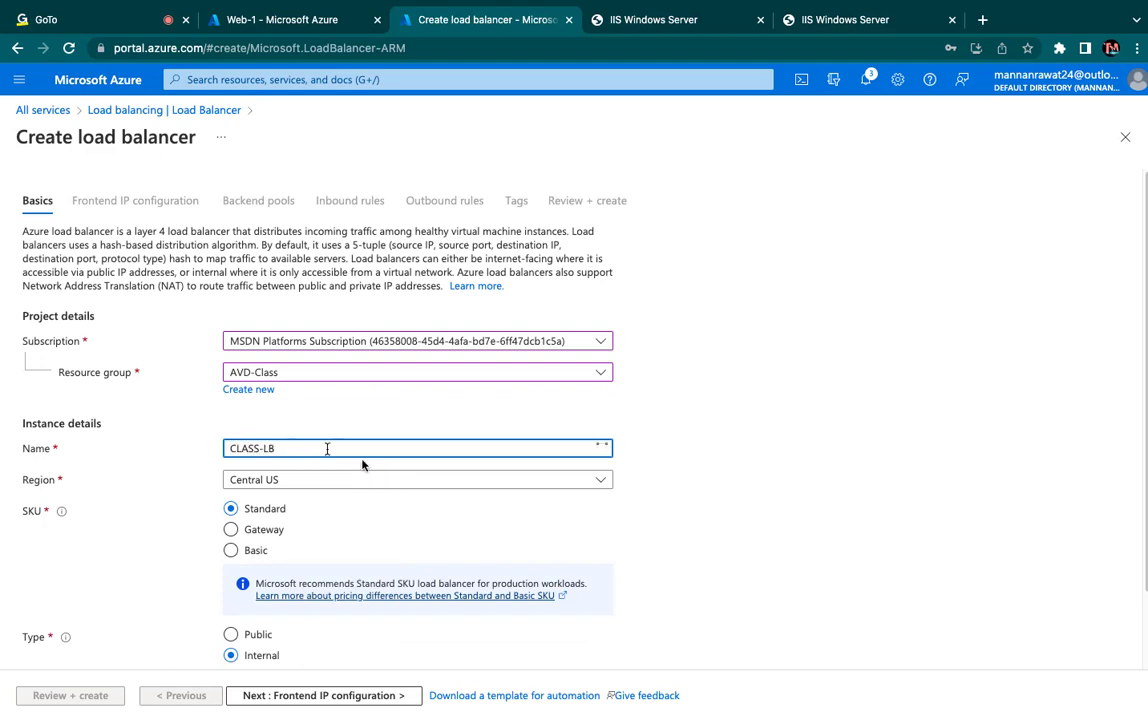
left_click(368, 521)
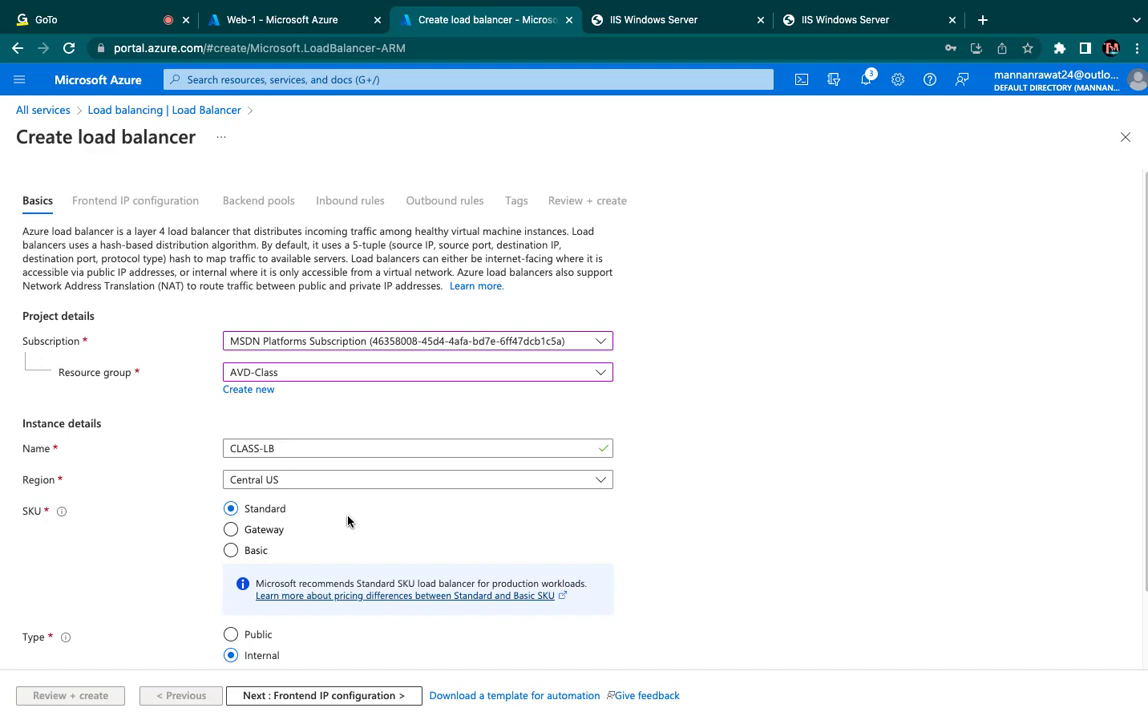
- Set the load balancer's SKU to Basic and its type to Public
left_click(252, 551)
scroll(403, 569, "down", 2)
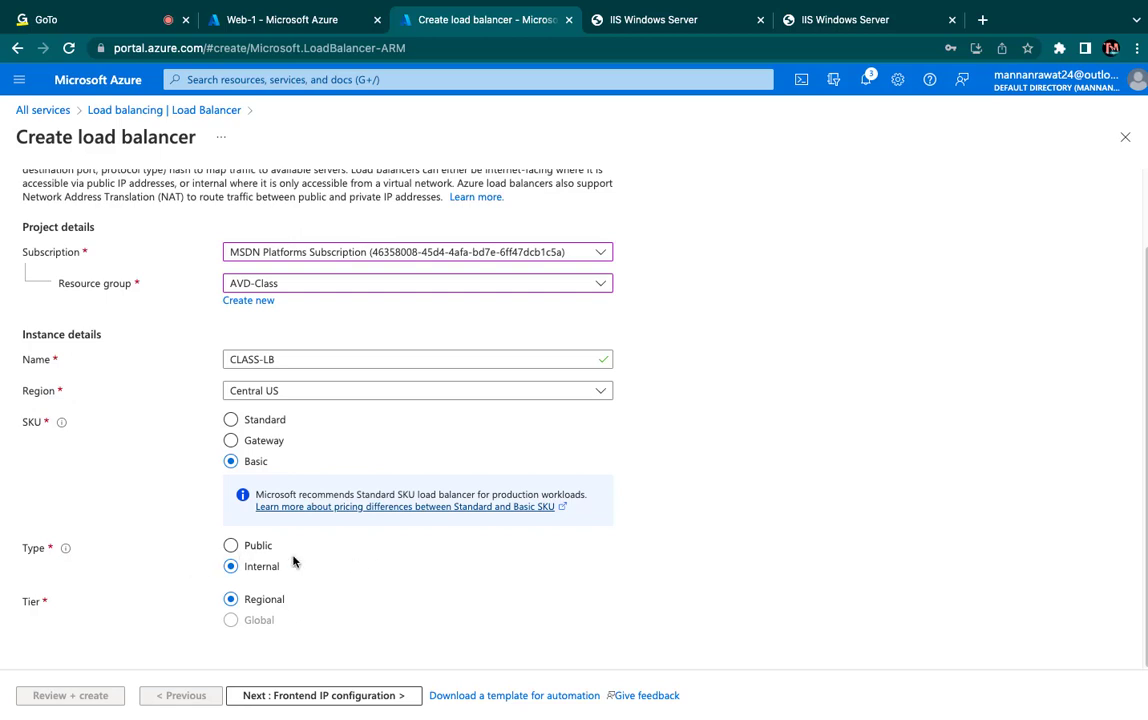
left_click(231, 545)
- Start a frontend IP configuration for the load balancer and name it LB-FrontEnd
left_click(315, 695)
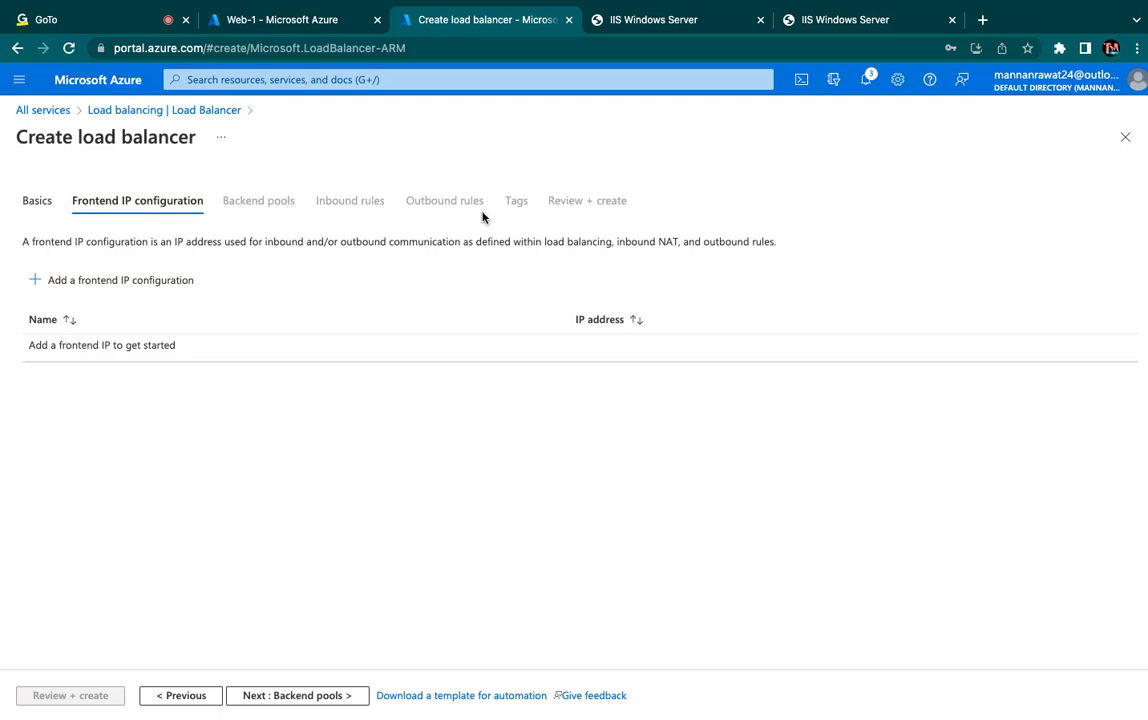
left_click(95, 281)
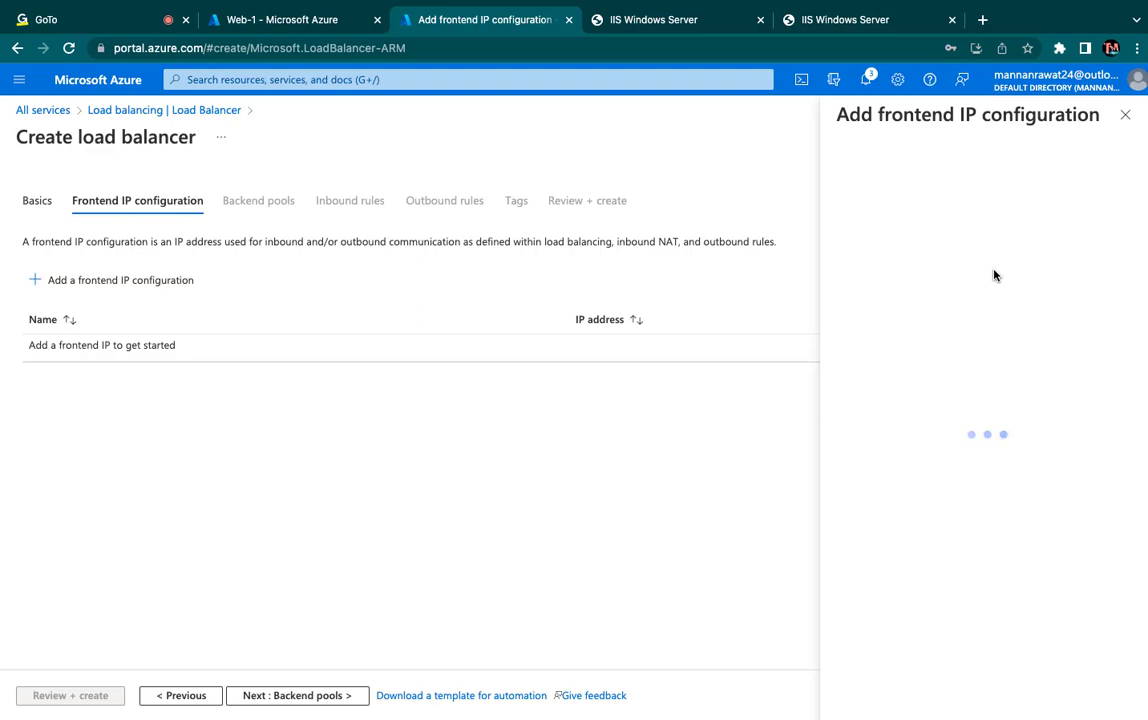
left_click(886, 188)
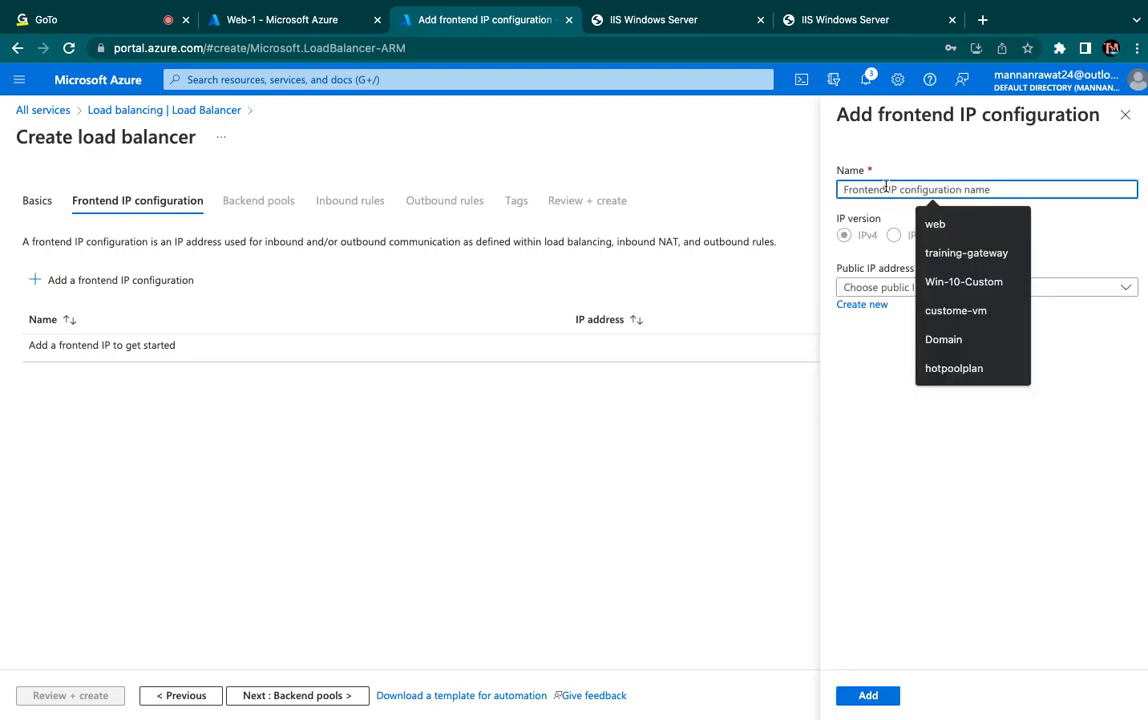
type("LB-P")
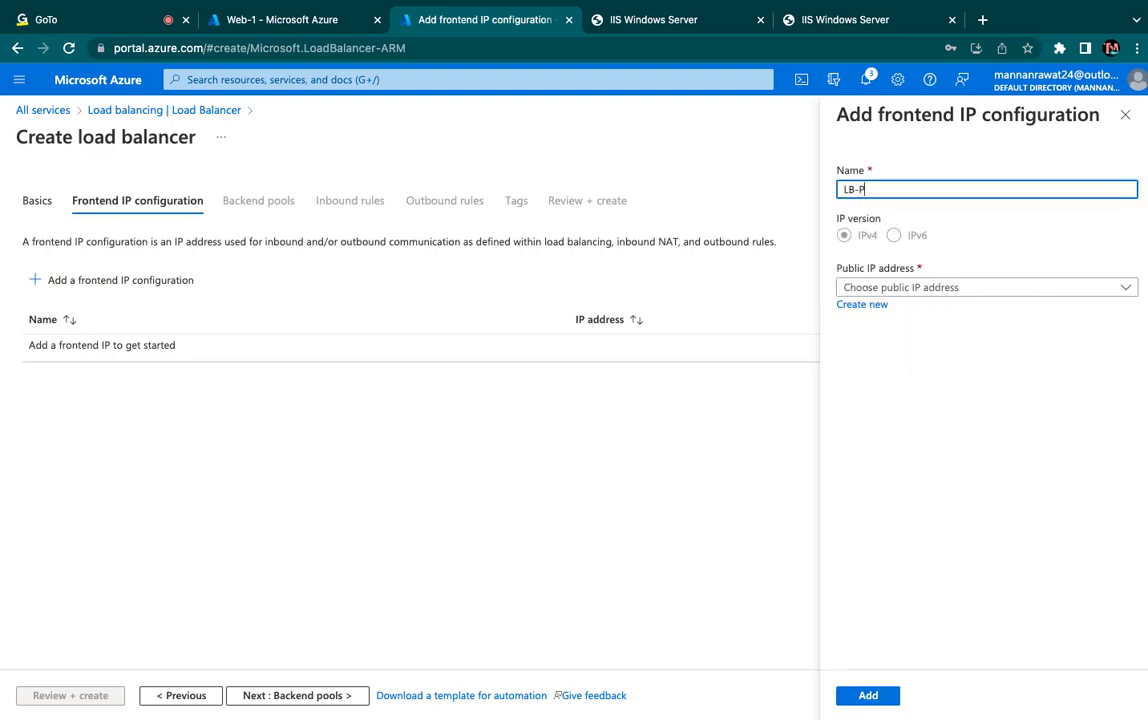
type("ub-ip")
left_click_drag(920, 196, 856, 192)
type("FrontEnd")
left_click(920, 286)
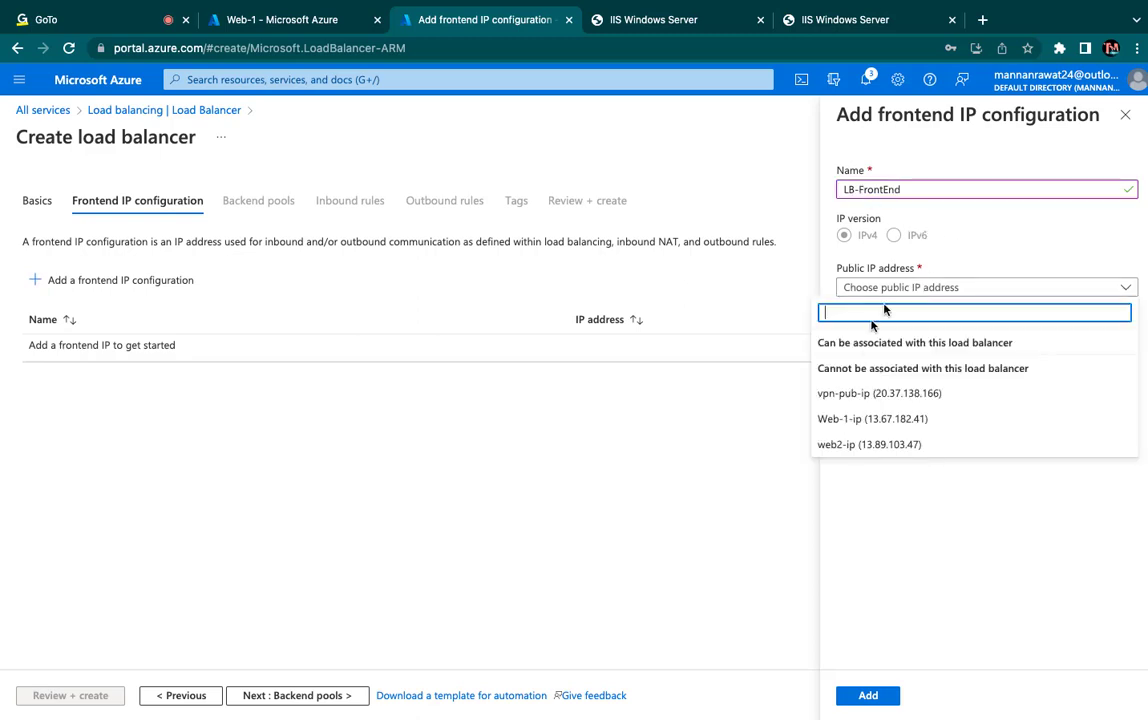
left_click(1009, 245)
- Create a public IP address named Pub-Ip-LB with dynamic assignment and add the frontend IP configuration that uses it
left_click(866, 305)
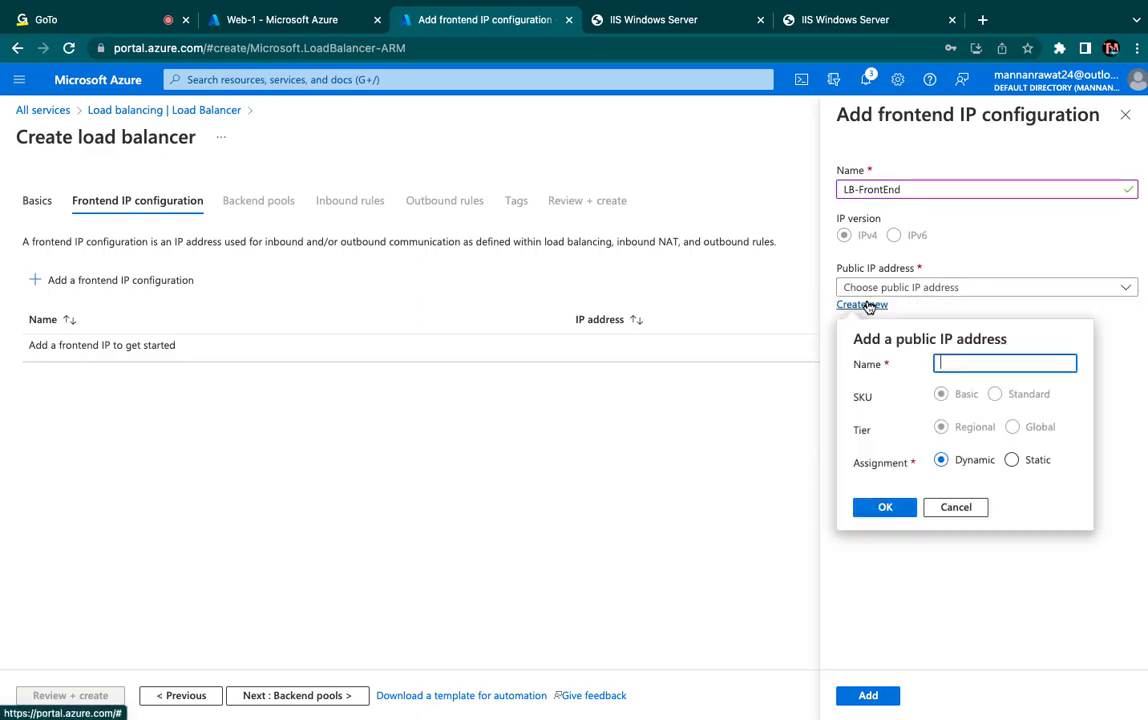
type("P")
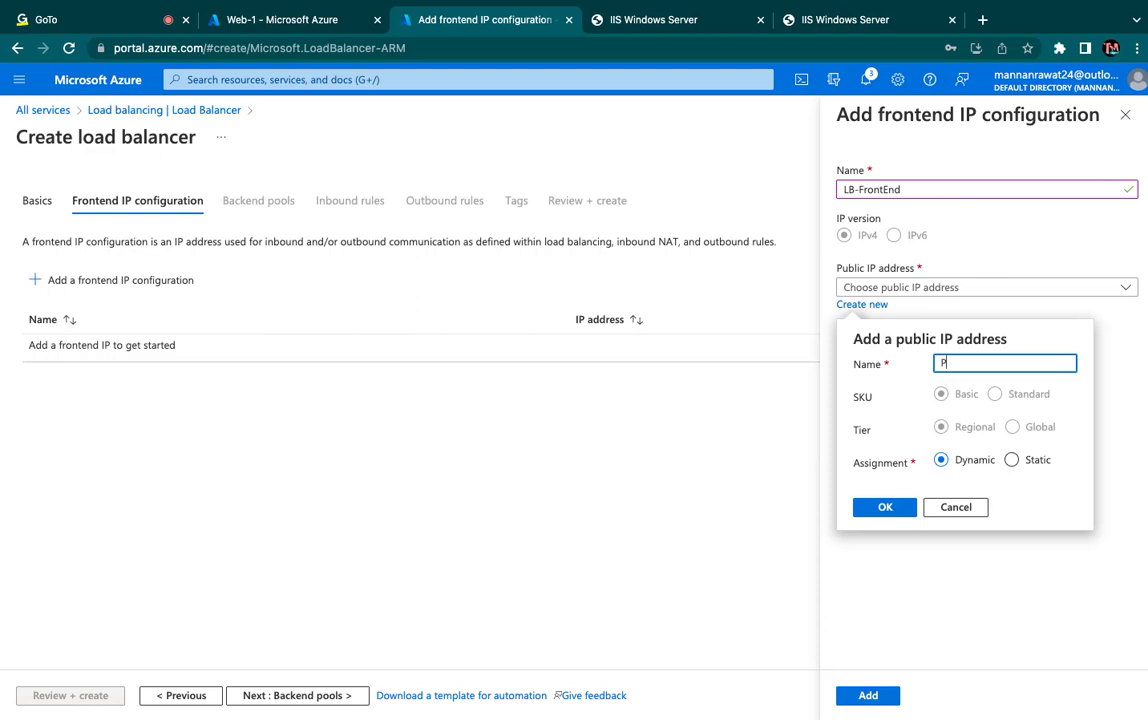
type("ub-Ip")
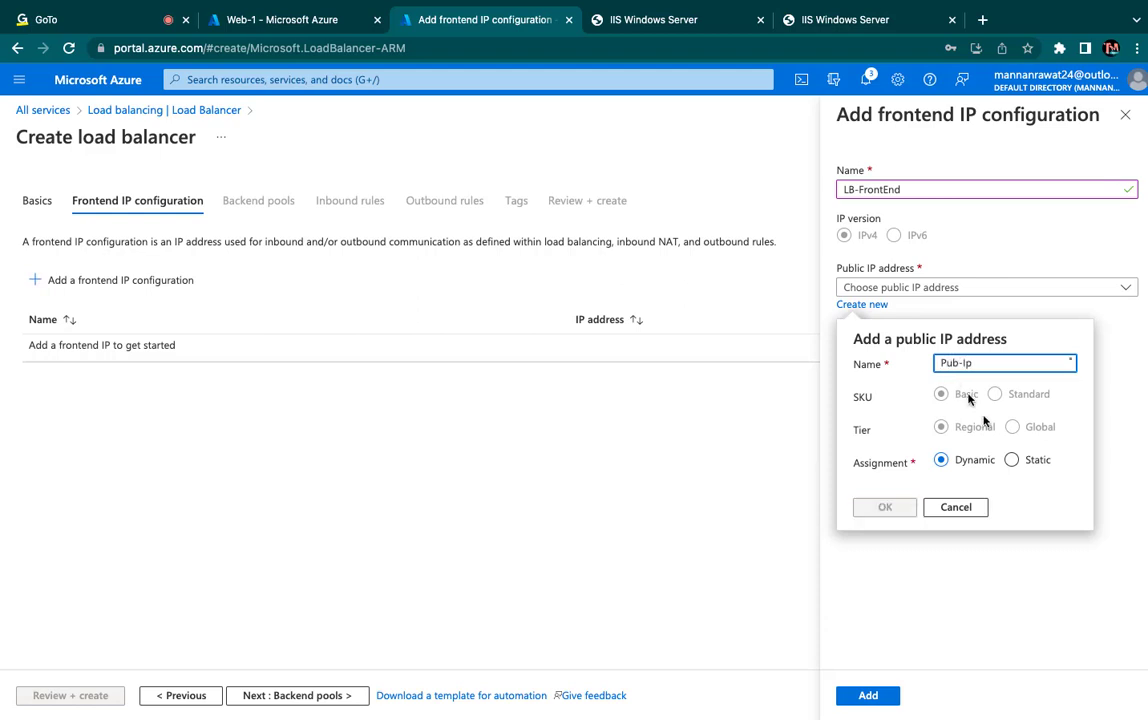
type("-LB")
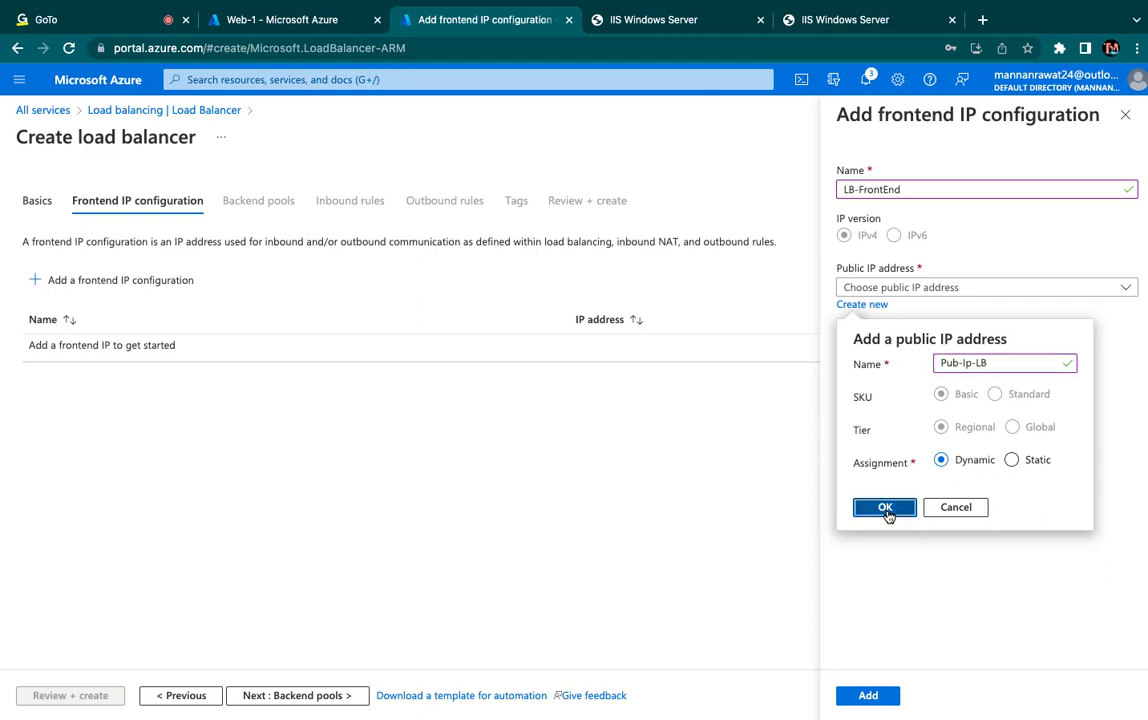
left_click(886, 510)
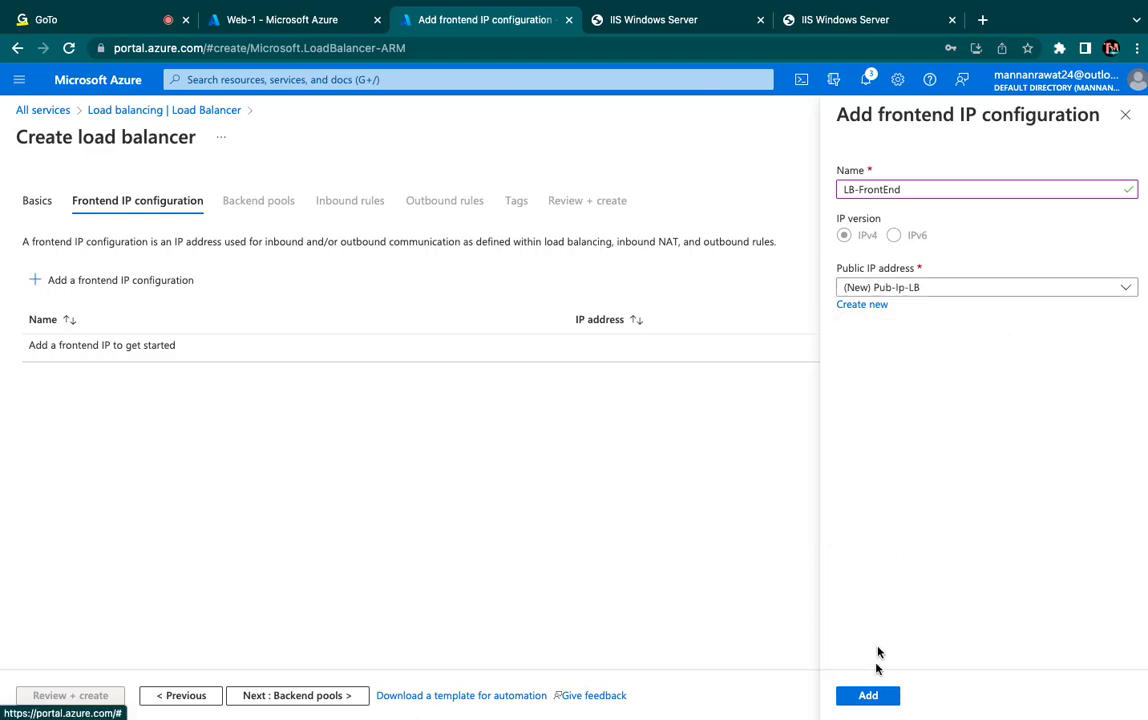
left_click(869, 697)
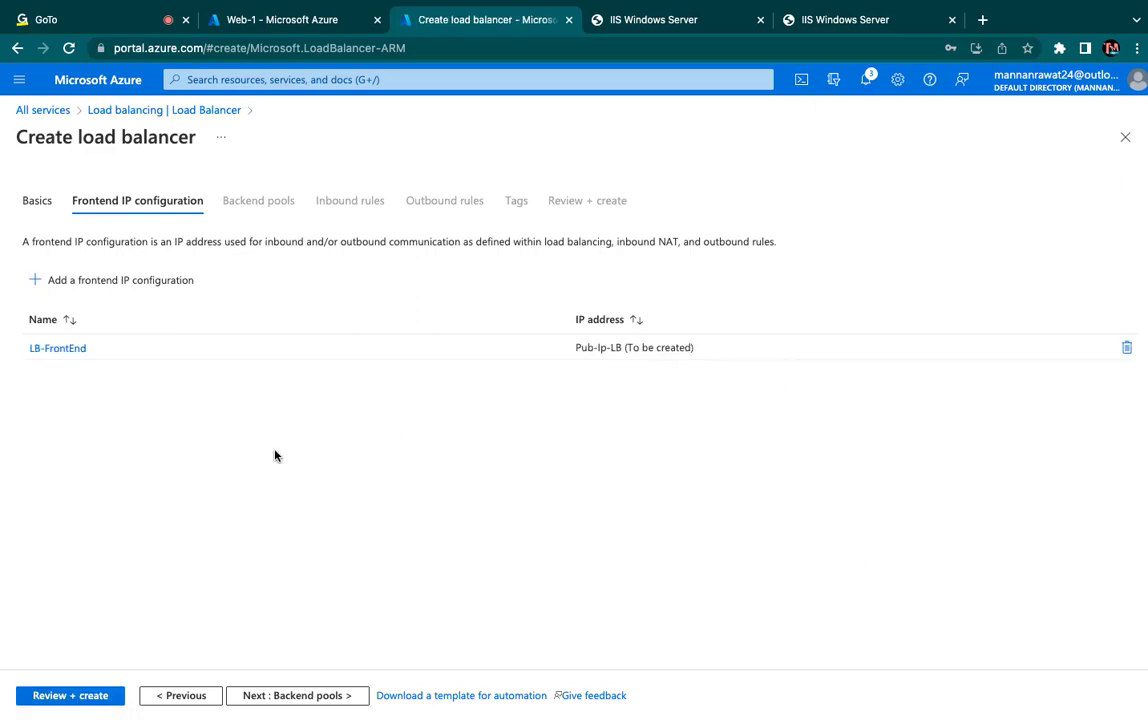
- Try to add IP configurations to a new backend pool on the vpn-v-net (AVD-Class) virtual network
left_click(293, 696)
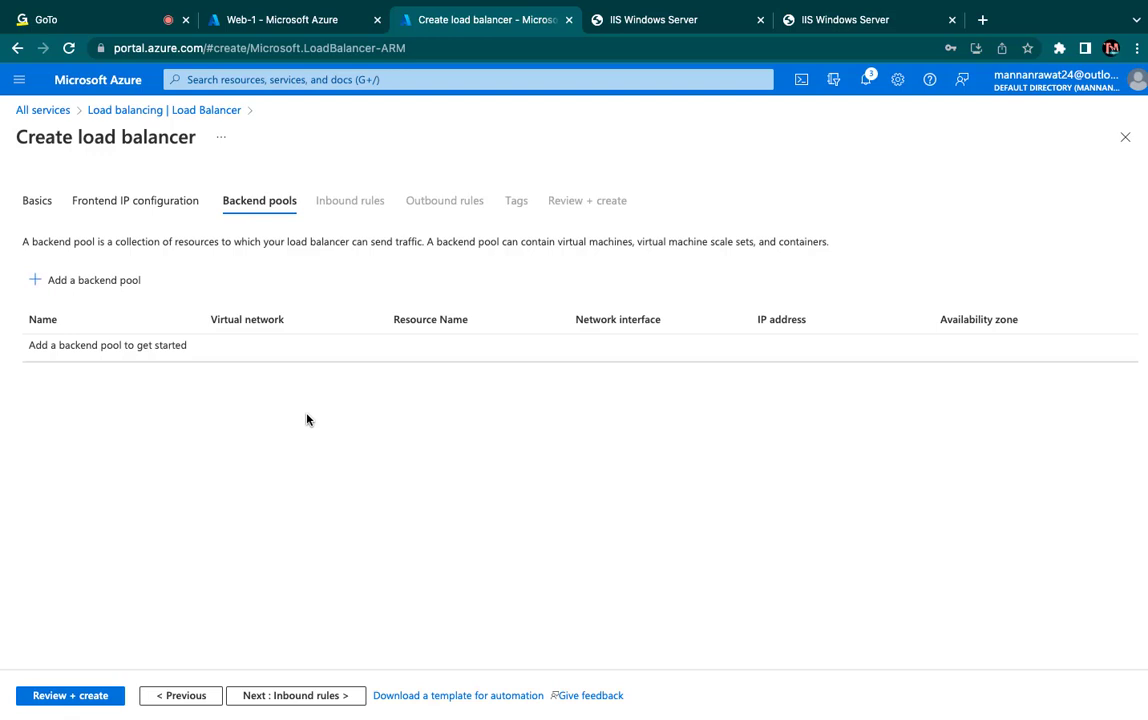
left_click(83, 281)
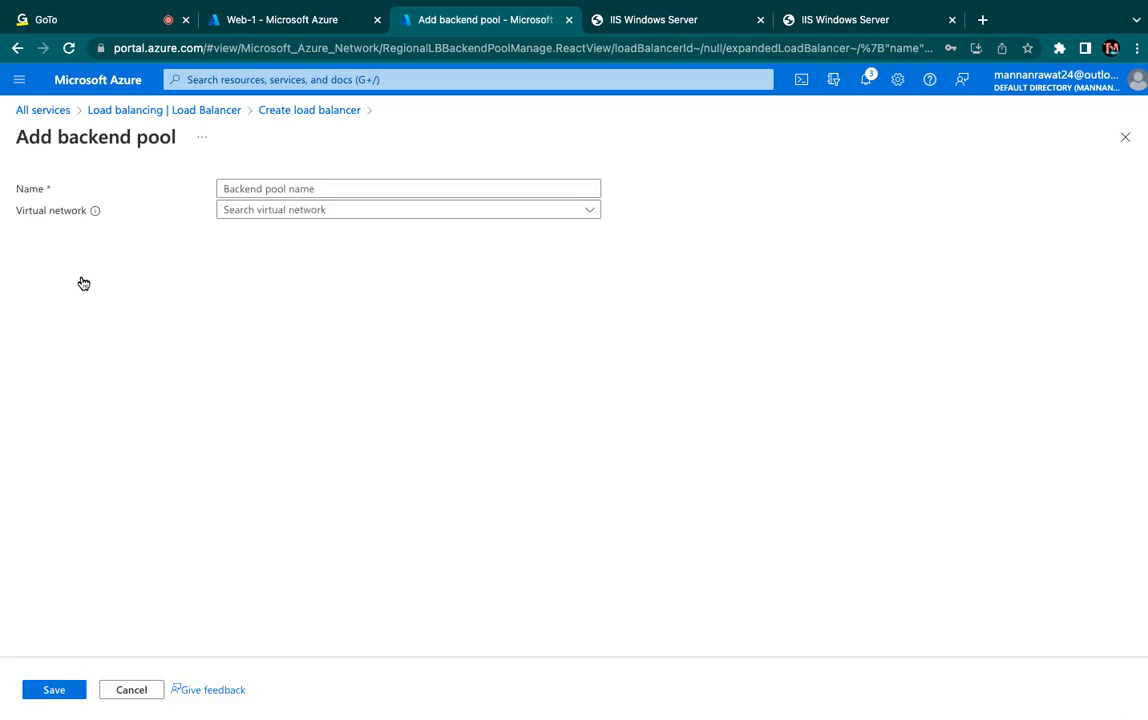
left_click(378, 213)
left_click(317, 231)
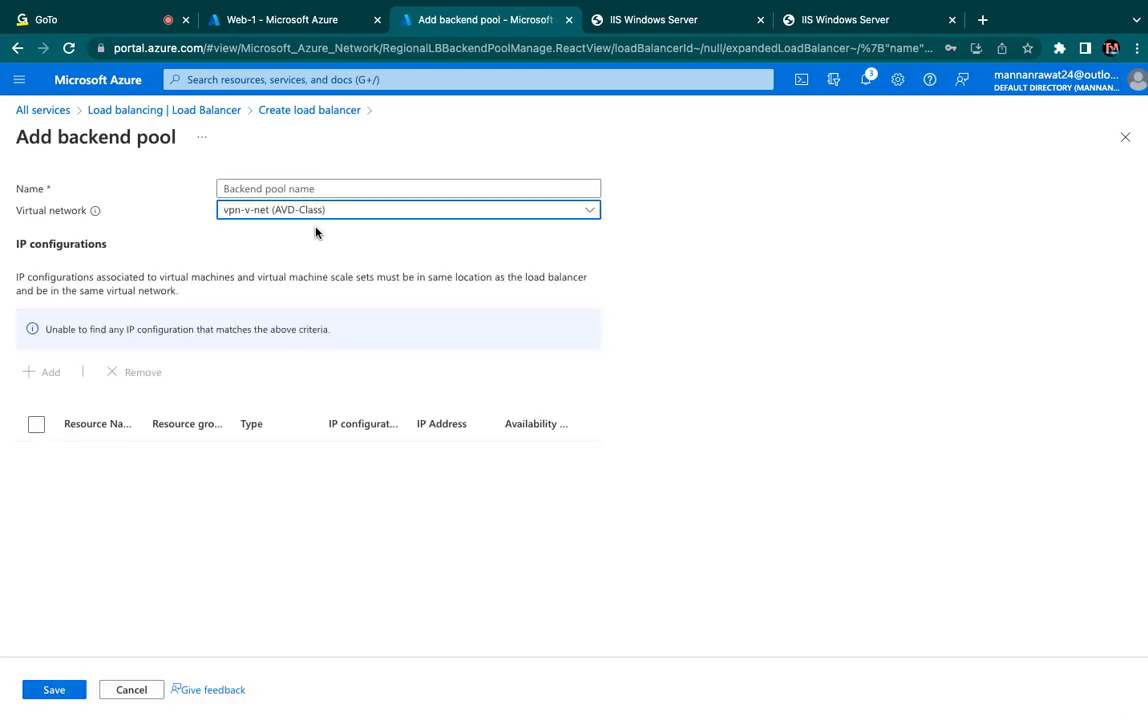
left_click(49, 332)
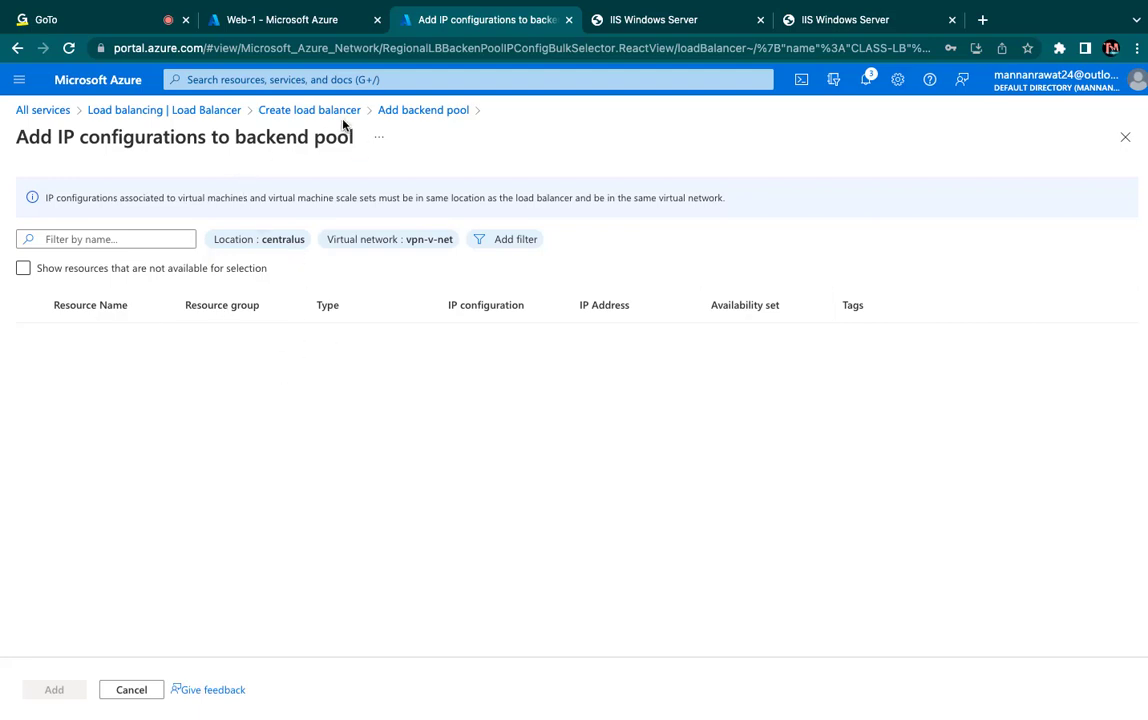
left_click(424, 112)
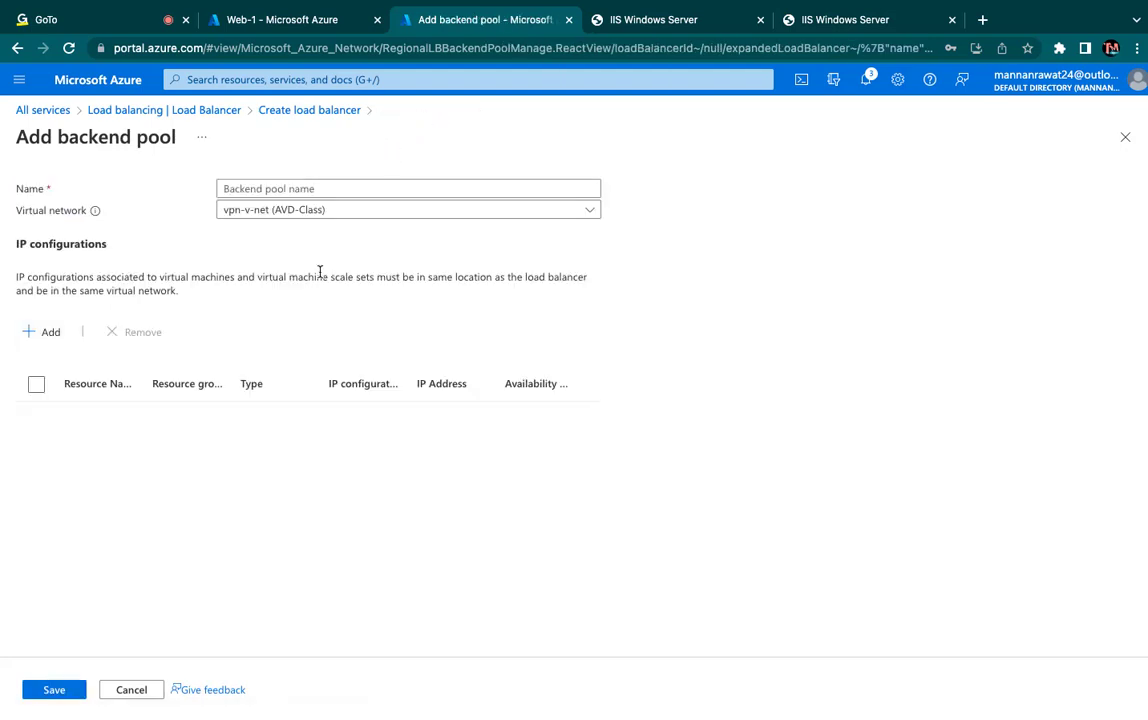
left_click(54, 333)
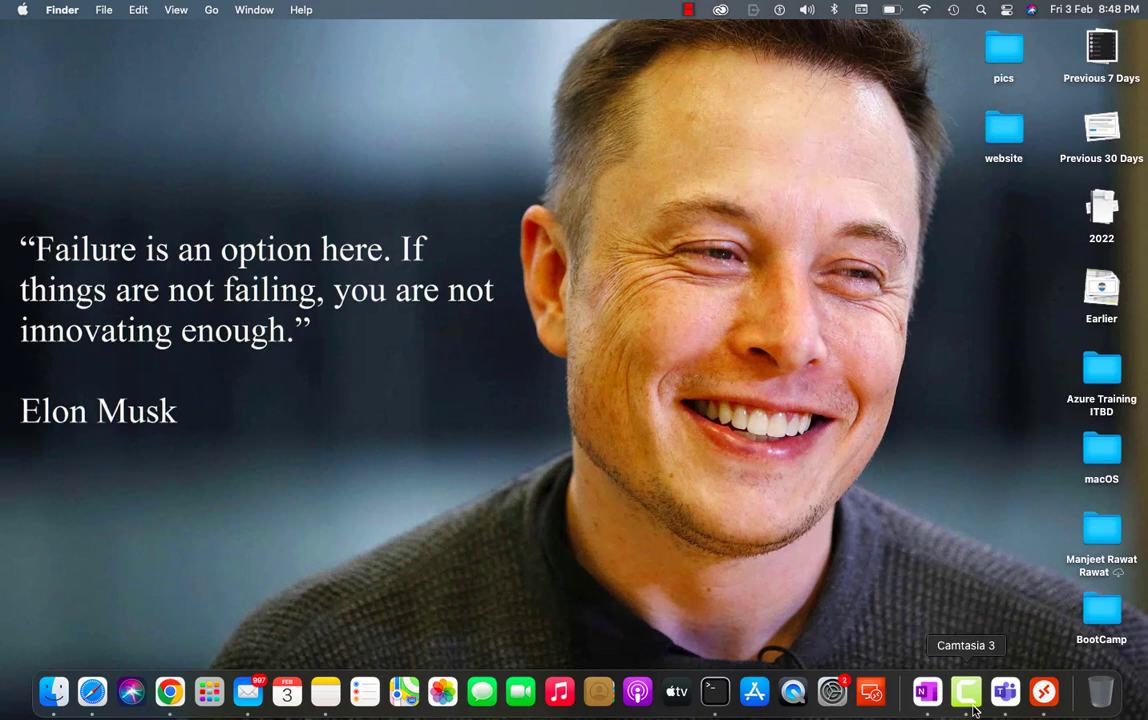
right_click(965, 692)
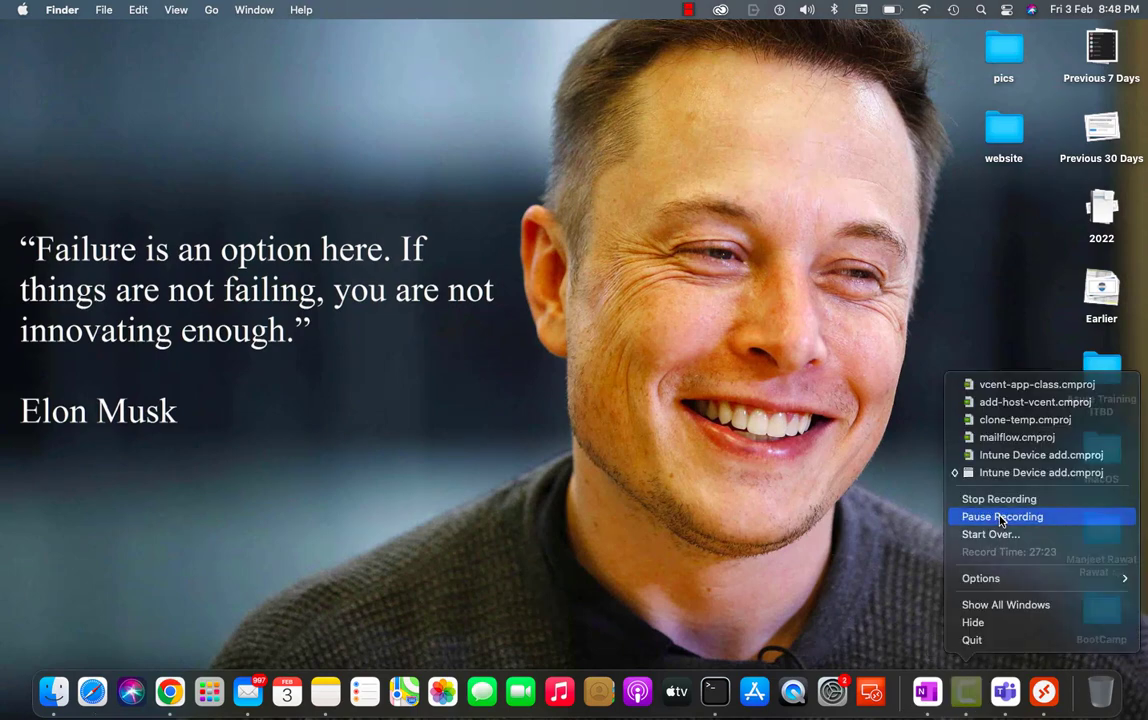
left_click(1000, 517)
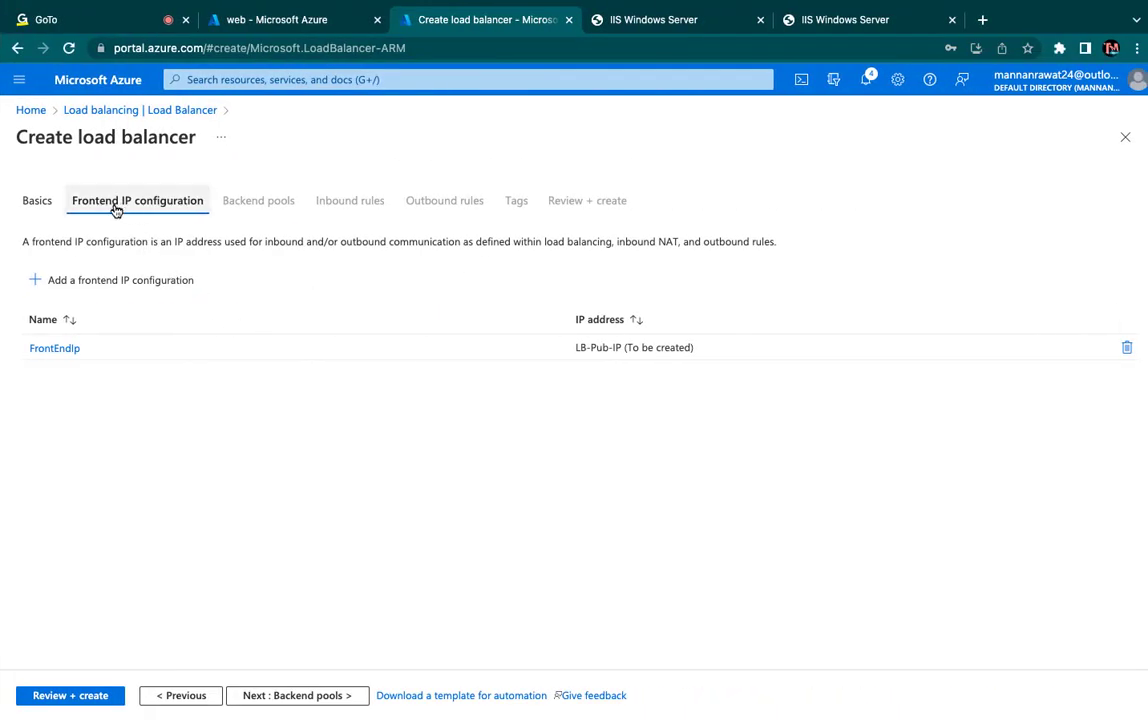
- Start a backend pool named Training-pool on the vpn-v-net (AVD-Class) virtual network
left_click(295, 696)
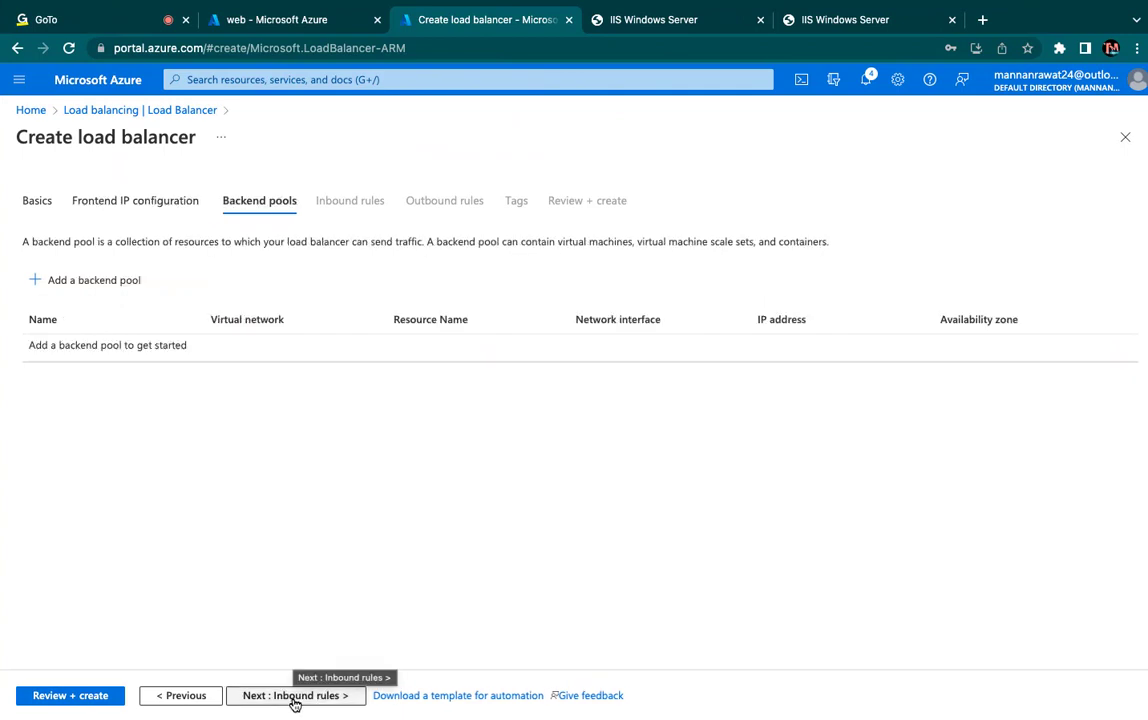
left_click(94, 279)
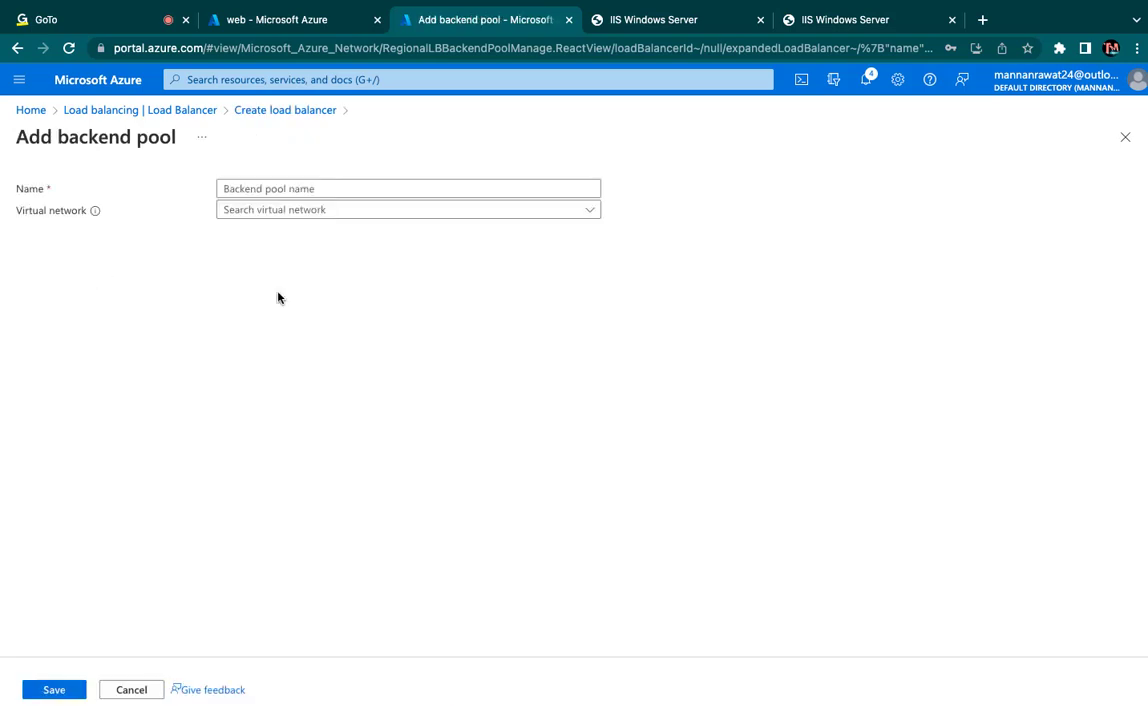
left_click(277, 187)
left_click(262, 211)
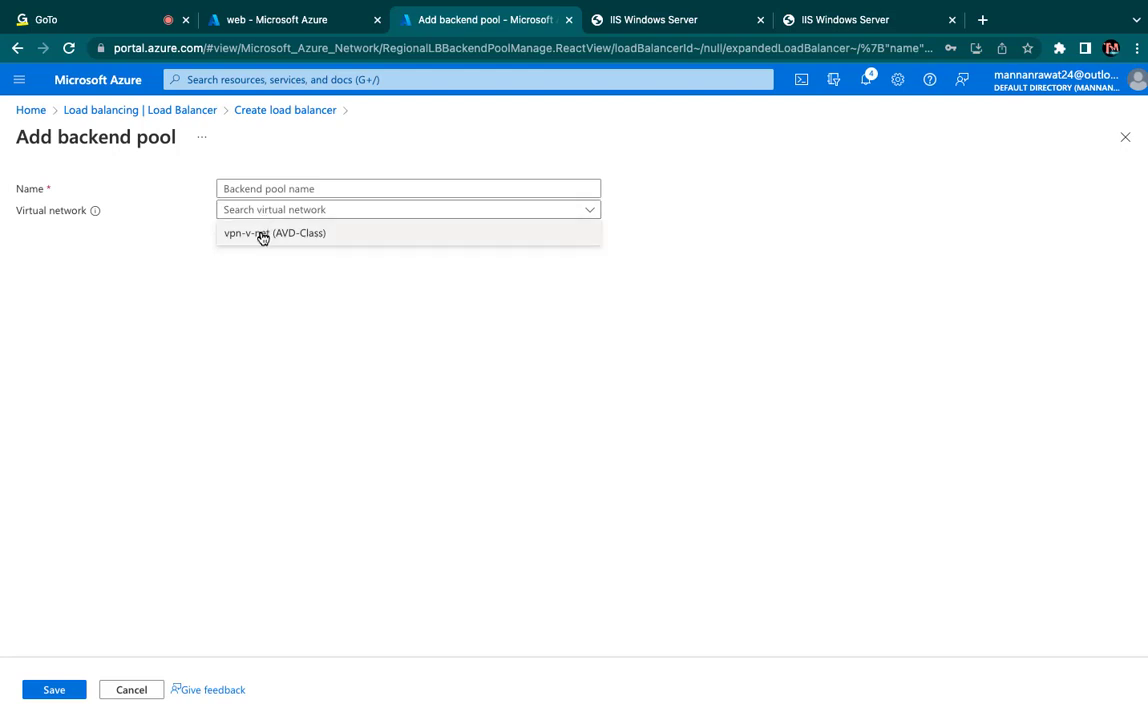
left_click(262, 233)
left_click(275, 188)
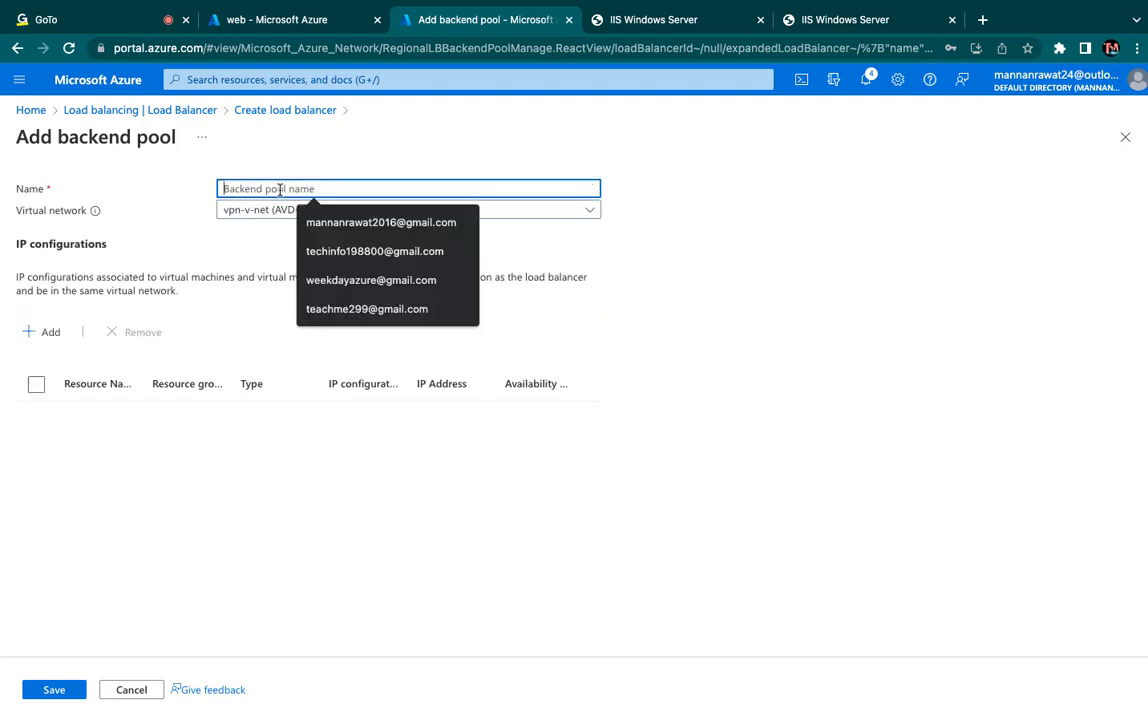
type("Traini")
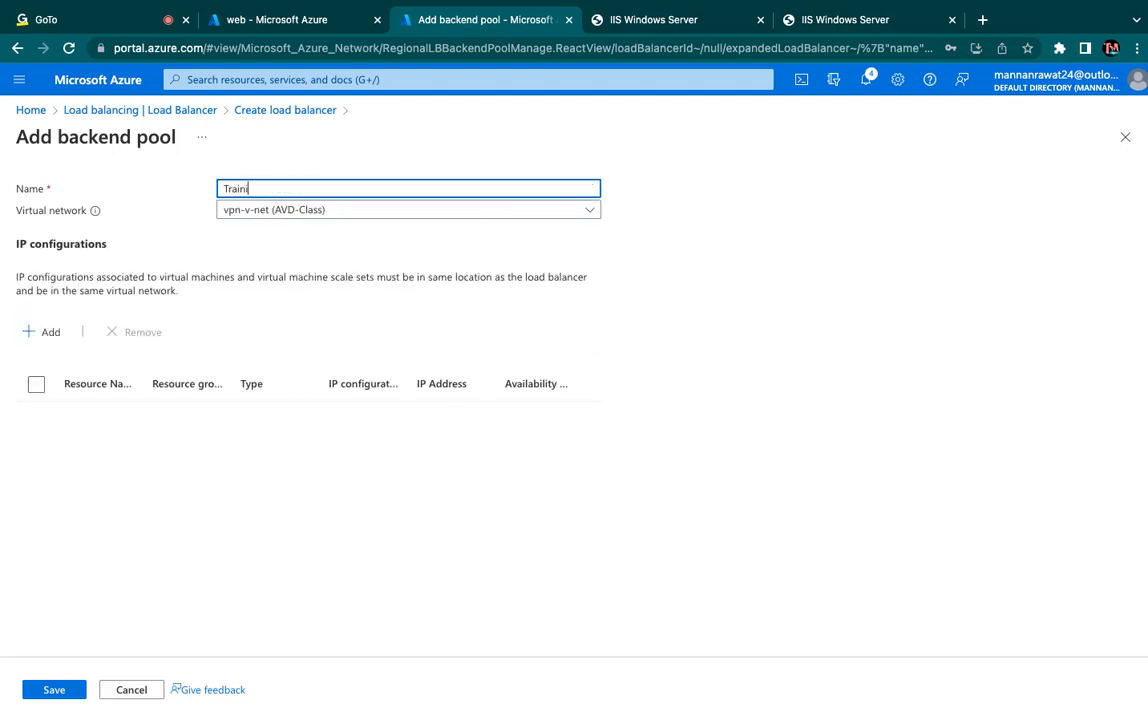
type("ng-pool")
- List the pool's candidate IP configurations, including resources not available for selection, and examine why web and web2 cannot be chosen
left_click(38, 331)
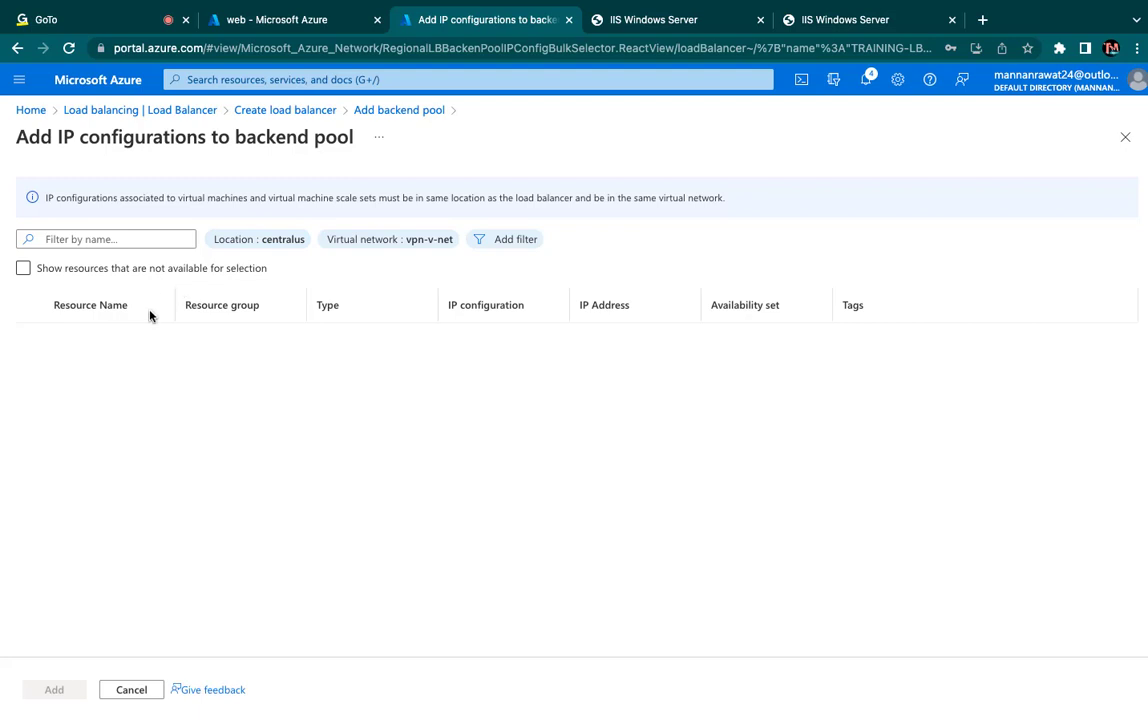
left_click(40, 268)
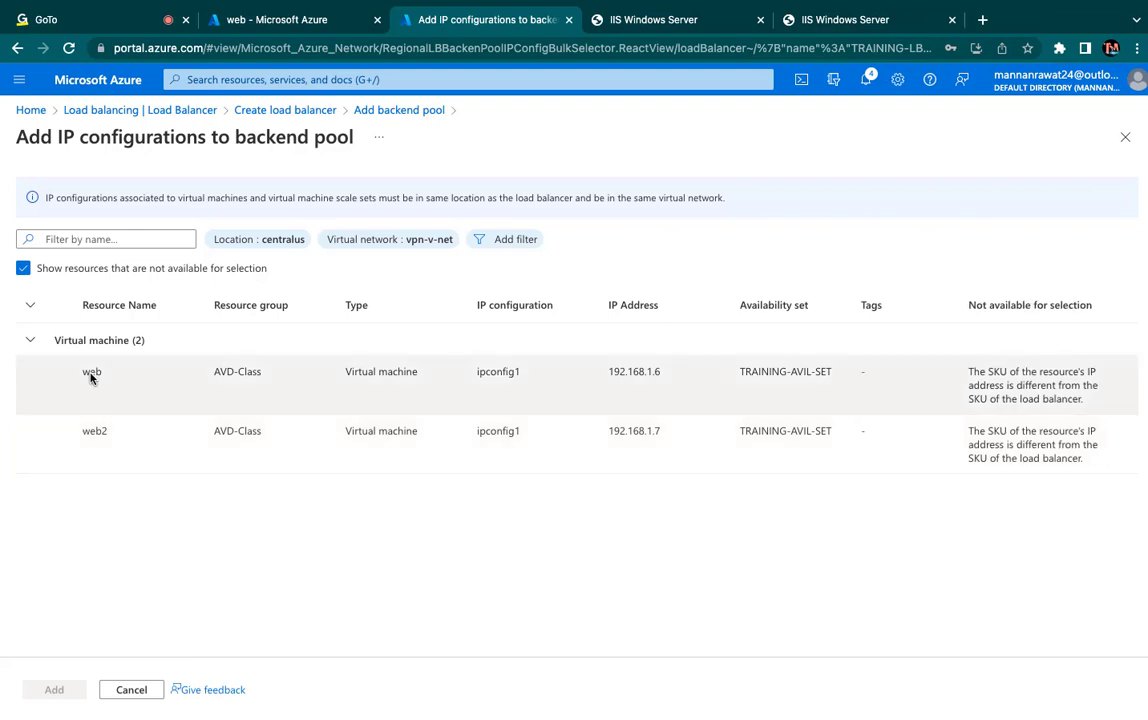
left_click(32, 342)
left_click(32, 342)
scroll(78, 453, "left", 2)
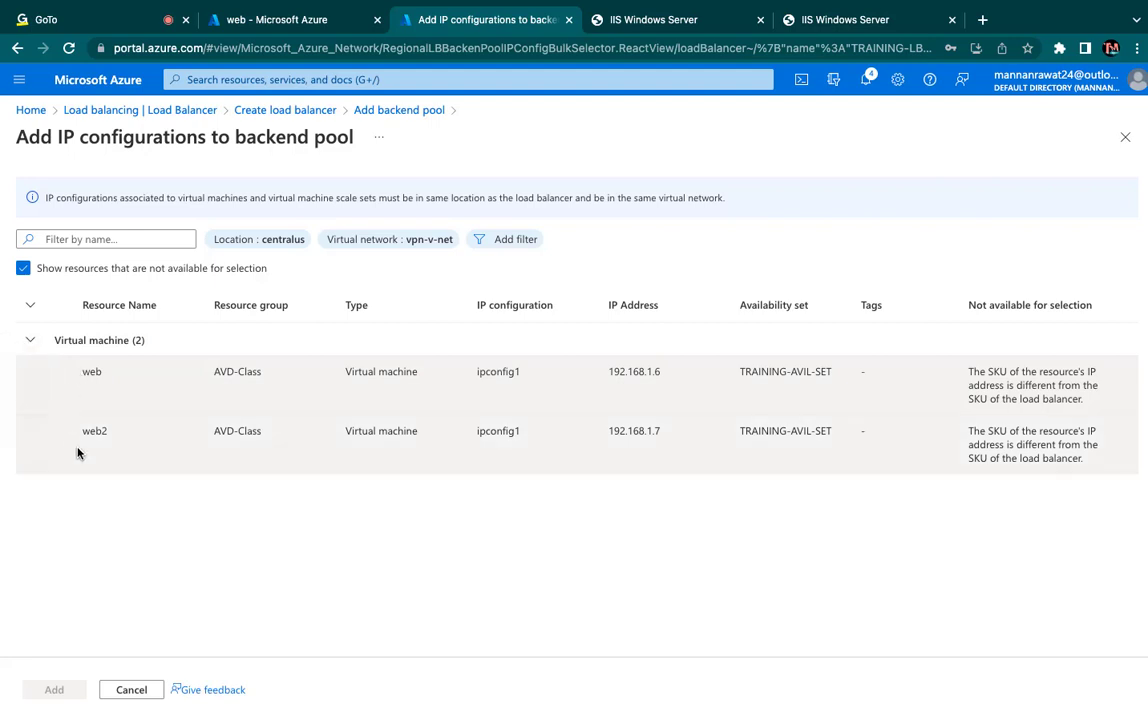
left_click(21, 268)
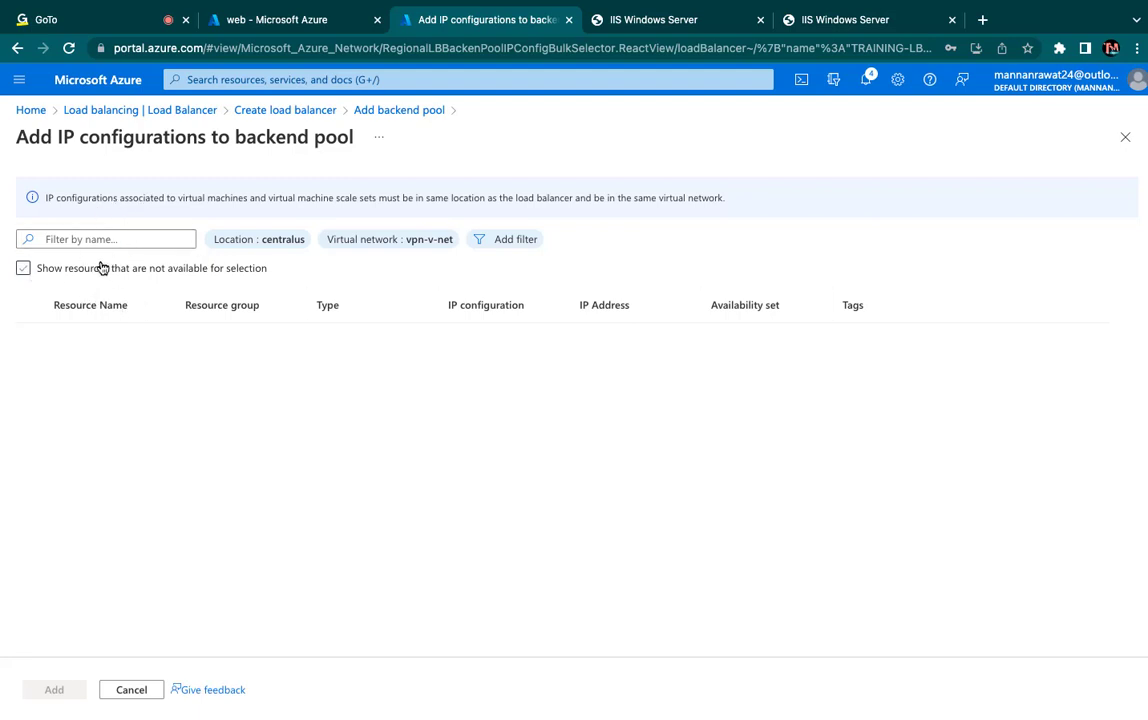
- Reload the page for adding IP configurations to the backend pool and dismiss the subscription credit notifications
left_click(68, 48)
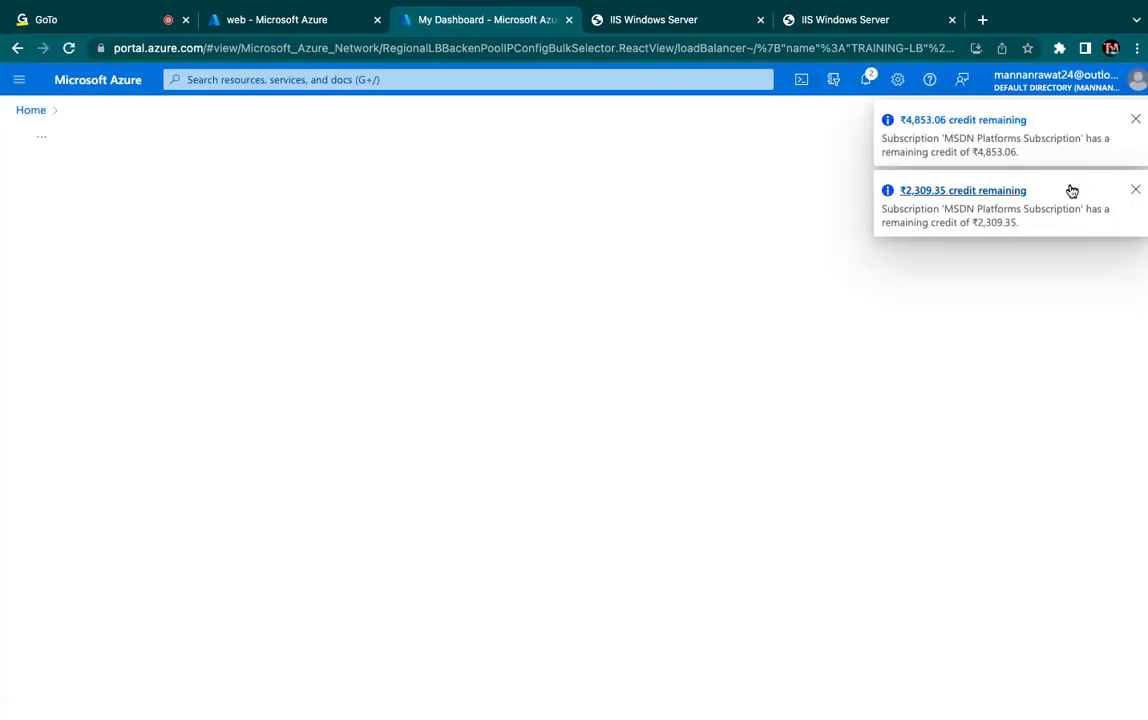
left_click(1135, 119)
left_click(1135, 119)
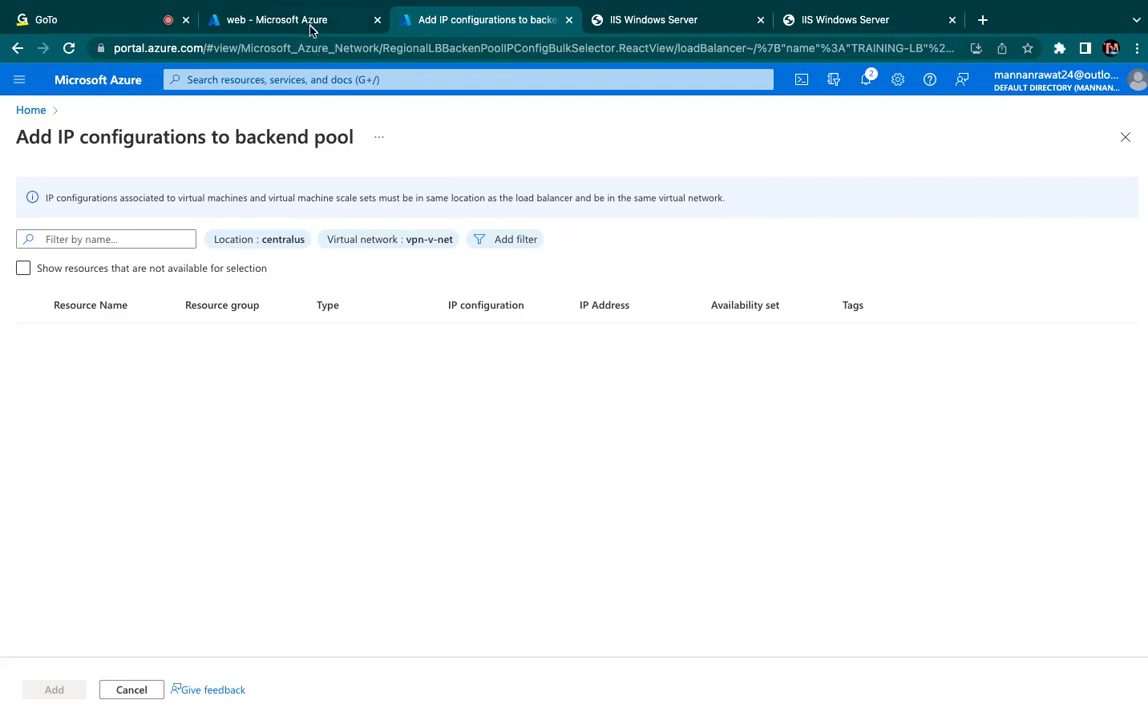
- Check the web virtual machine's overview in the other portal tab and return to the Azure home page
left_click(280, 22)
left_click(53, 218)
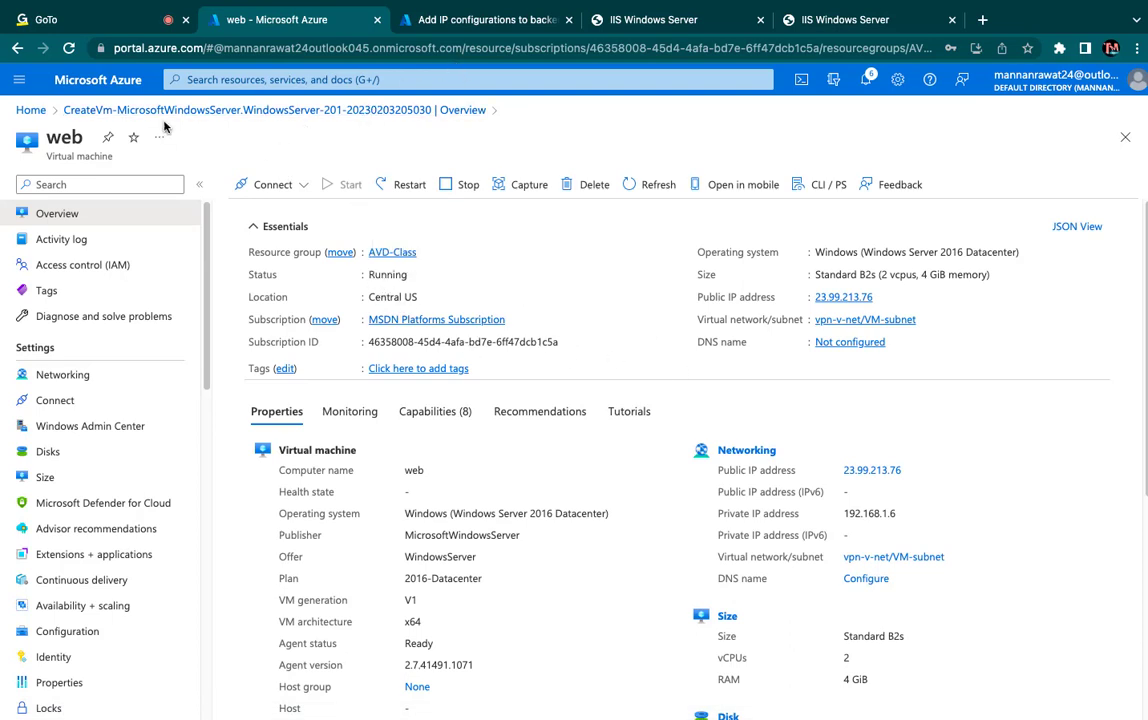
left_click(80, 80)
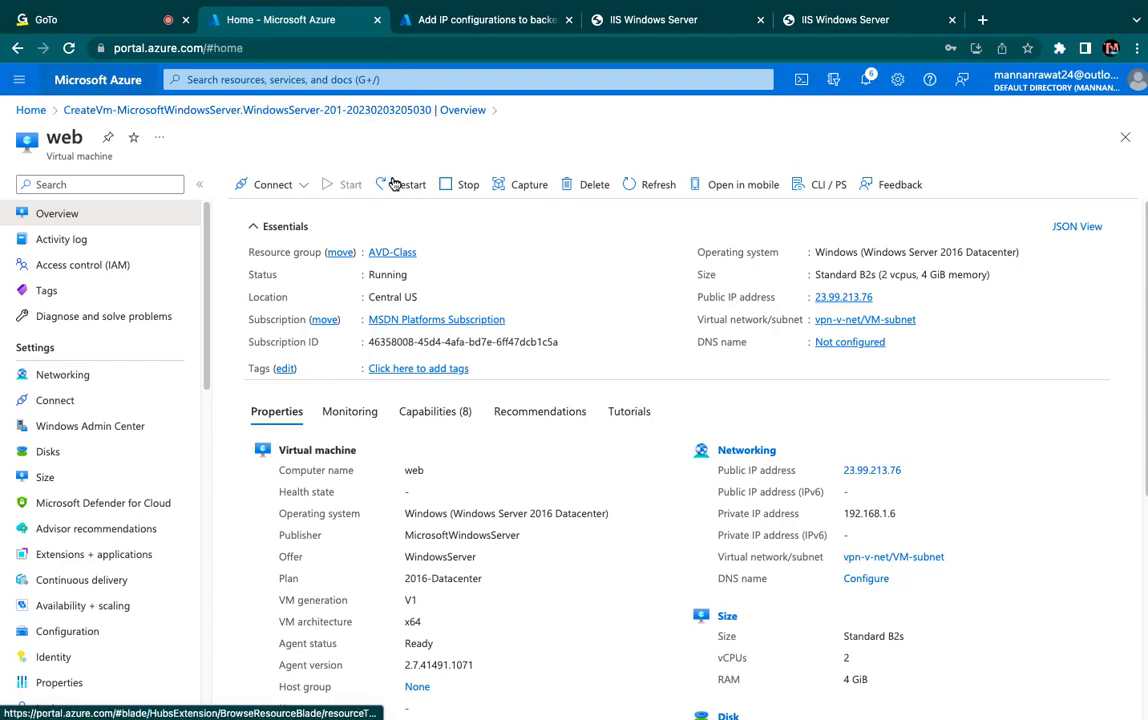
- List the virtual machines in the other portal tab, and return to the page for adding IP configurations to reload it
left_click(273, 190)
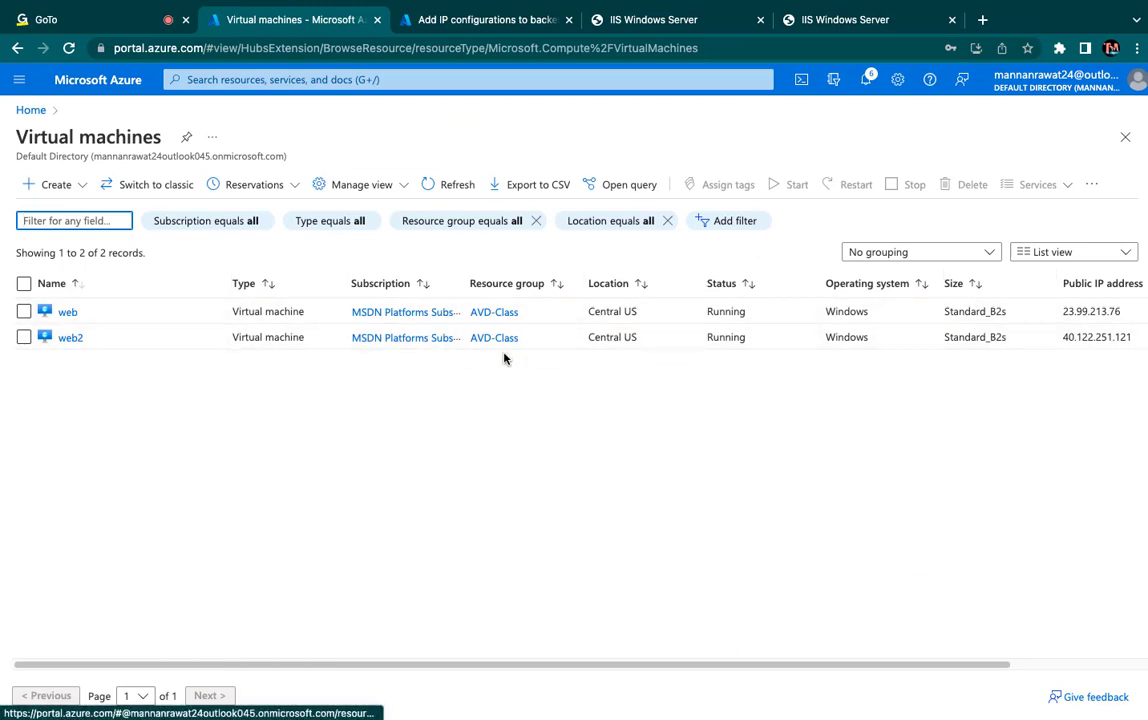
left_click(533, 19)
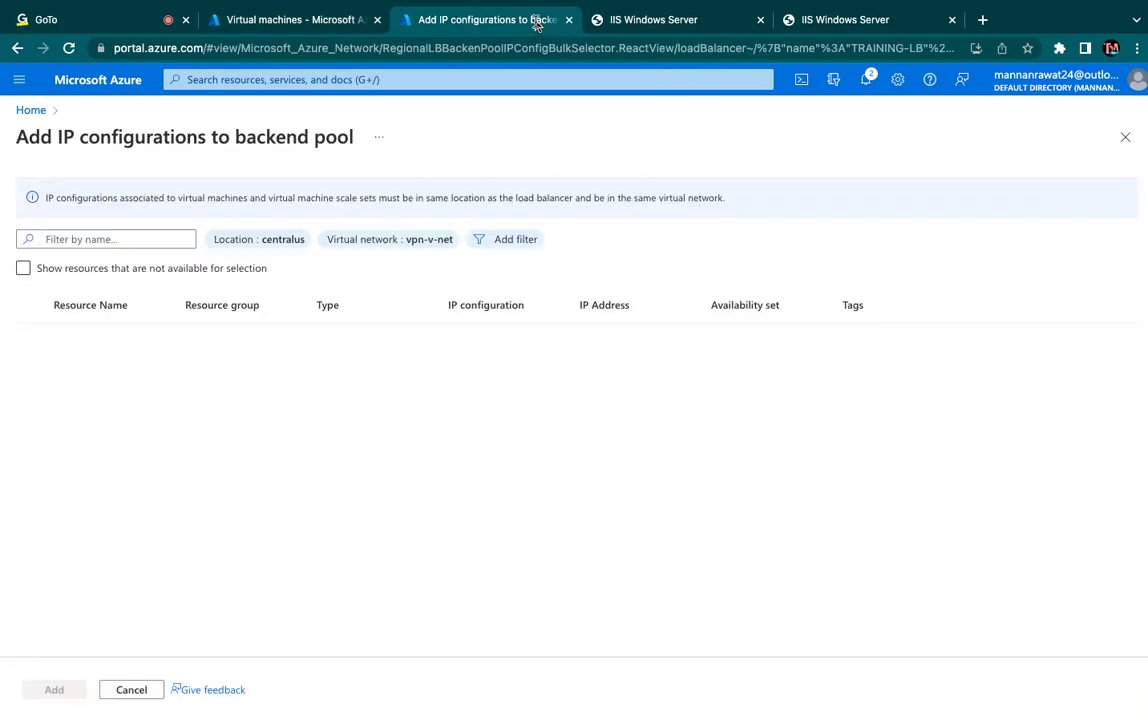
left_click(172, 44)
key("Return")
- Check the virtual network filter on the candidate IP configurations and apply the location filter with centralus selected
left_click(406, 242)
left_click(403, 241)
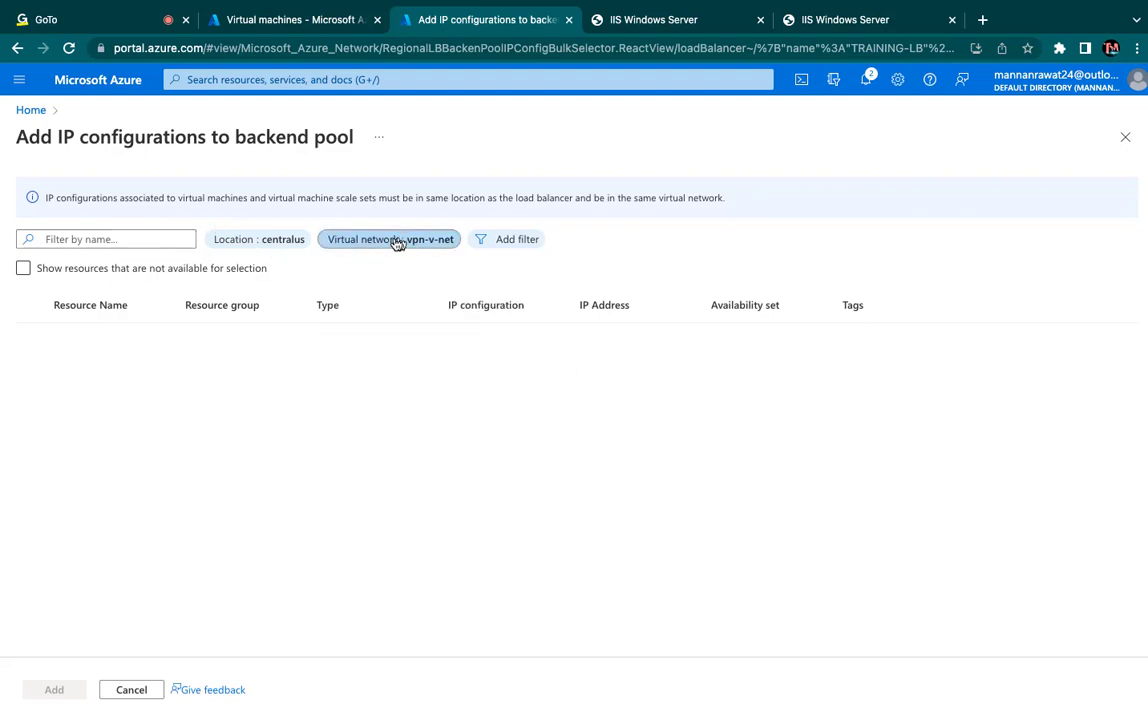
left_click(255, 245)
left_click(255, 245)
left_click(256, 247)
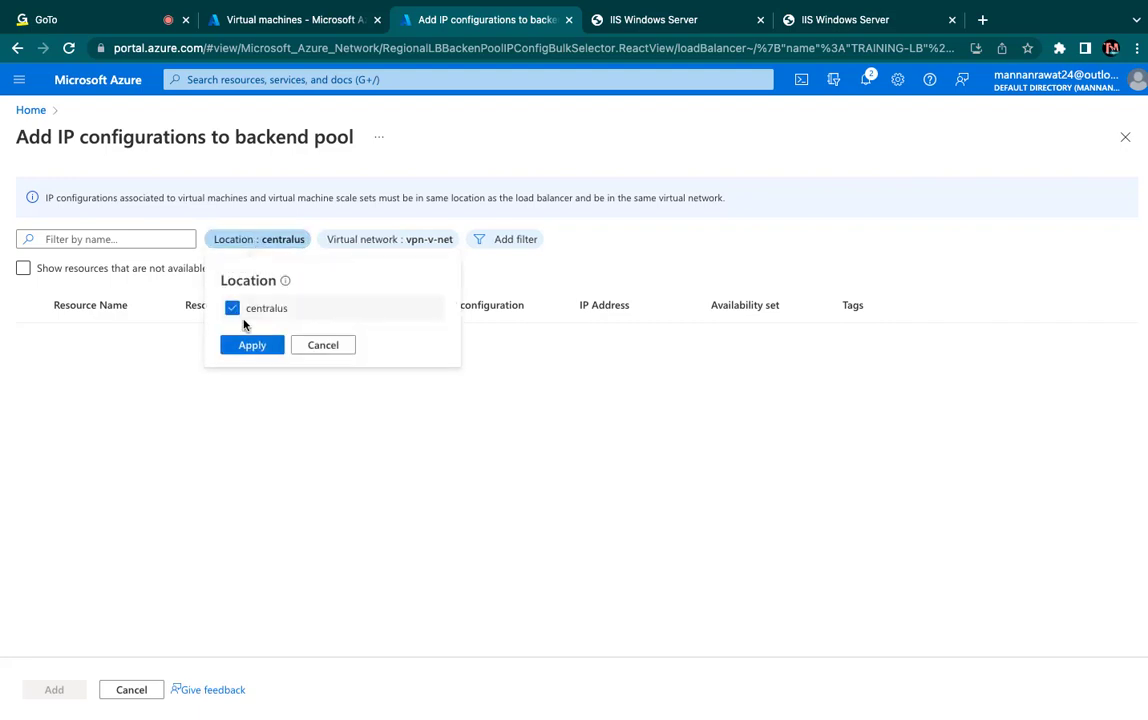
left_click(247, 347)
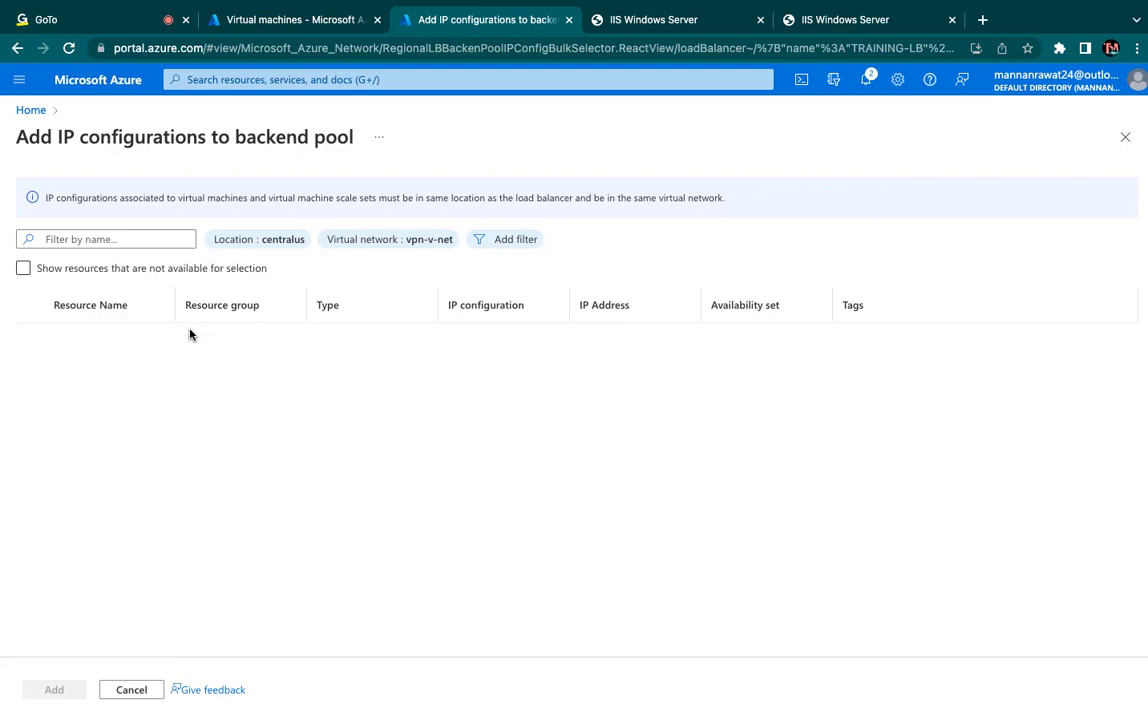
- Try filtering the candidate IP configurations by all availability sets, and reload the page, dismissing the credit notifications
left_click(509, 242)
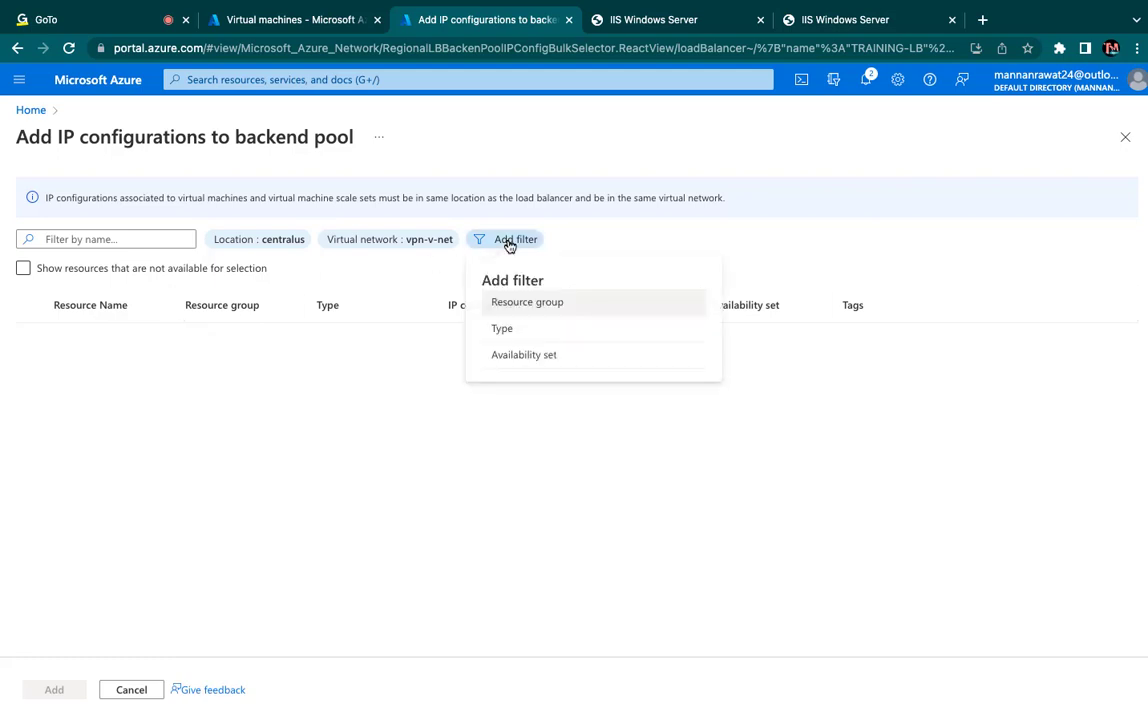
left_click(509, 244)
left_click(510, 245)
left_click(521, 356)
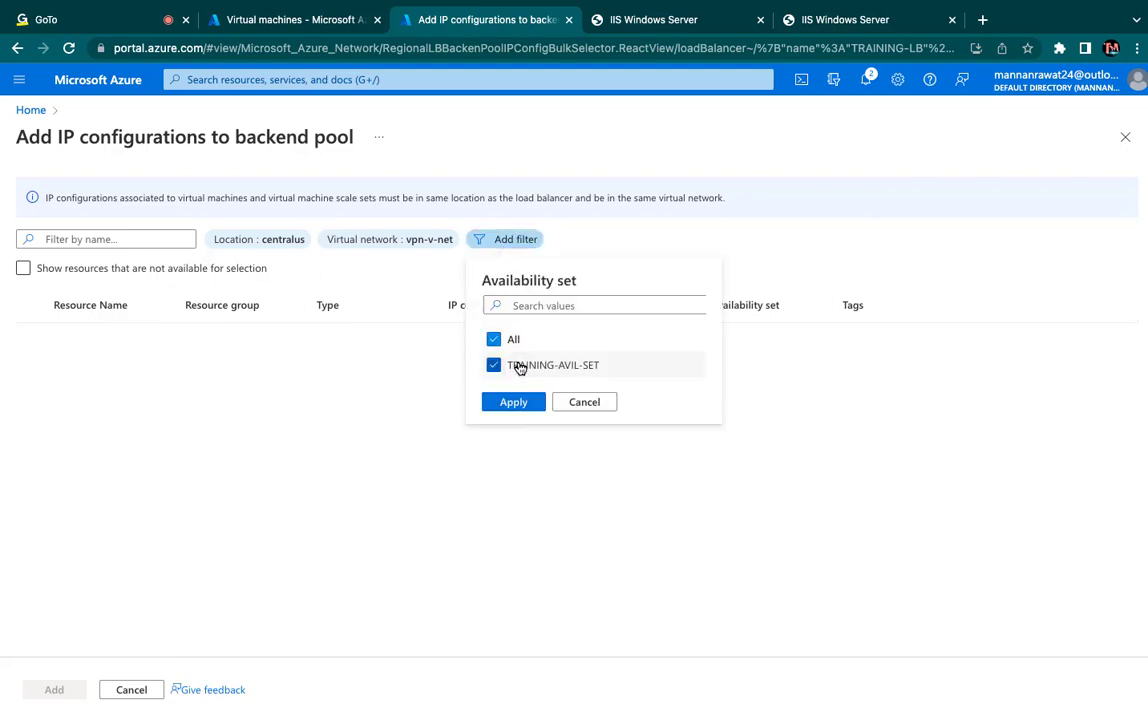
left_click(514, 403)
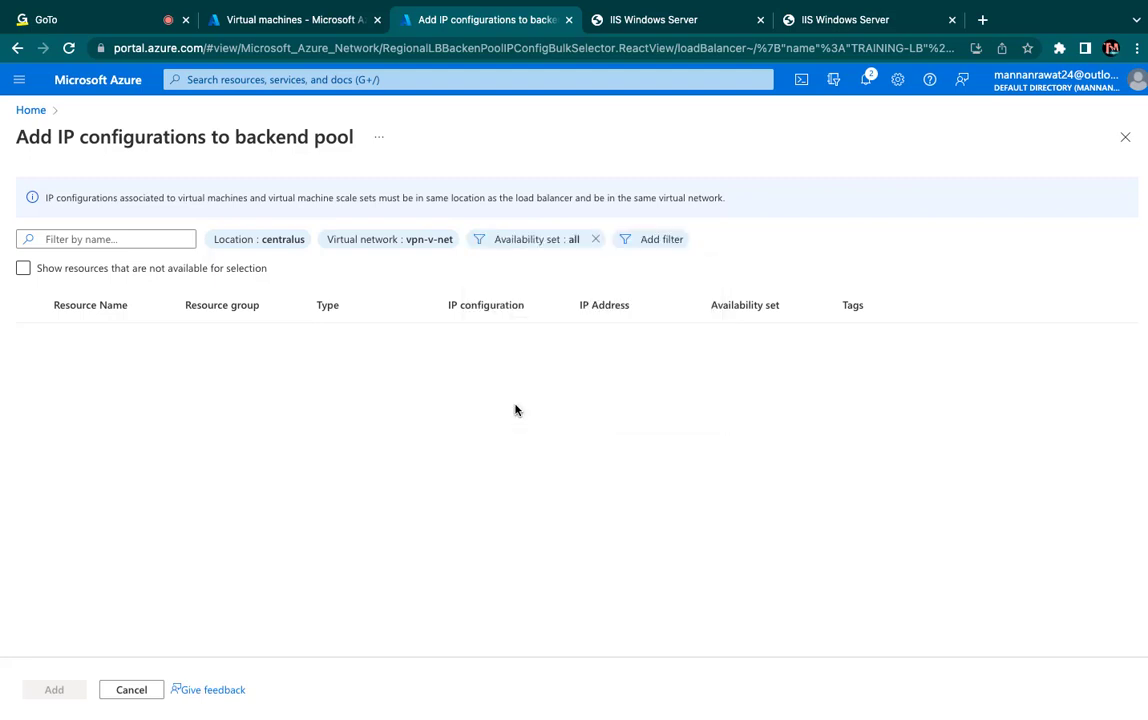
left_click(68, 48)
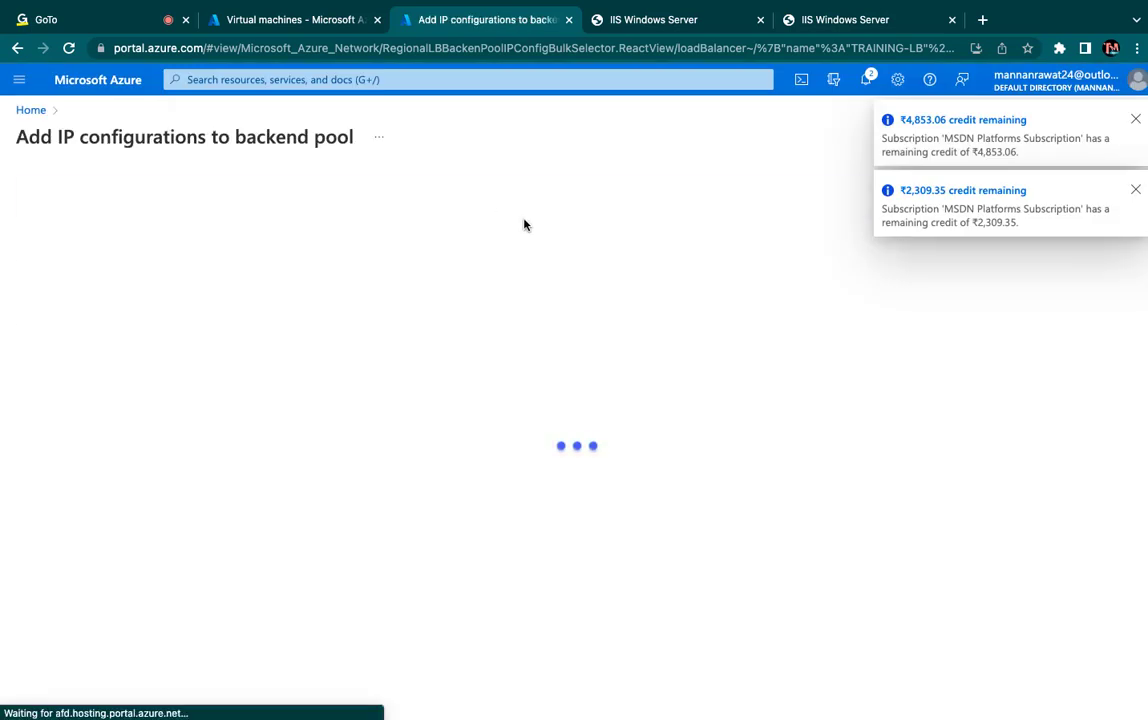
left_click(1135, 119)
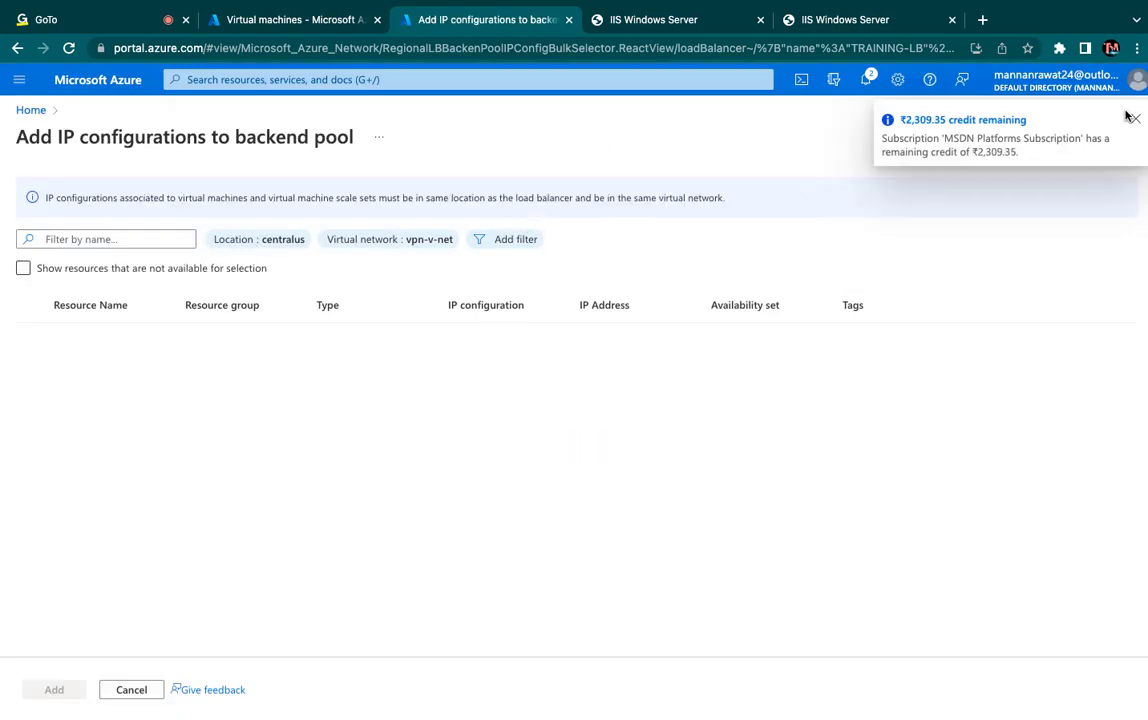
left_click(1136, 119)
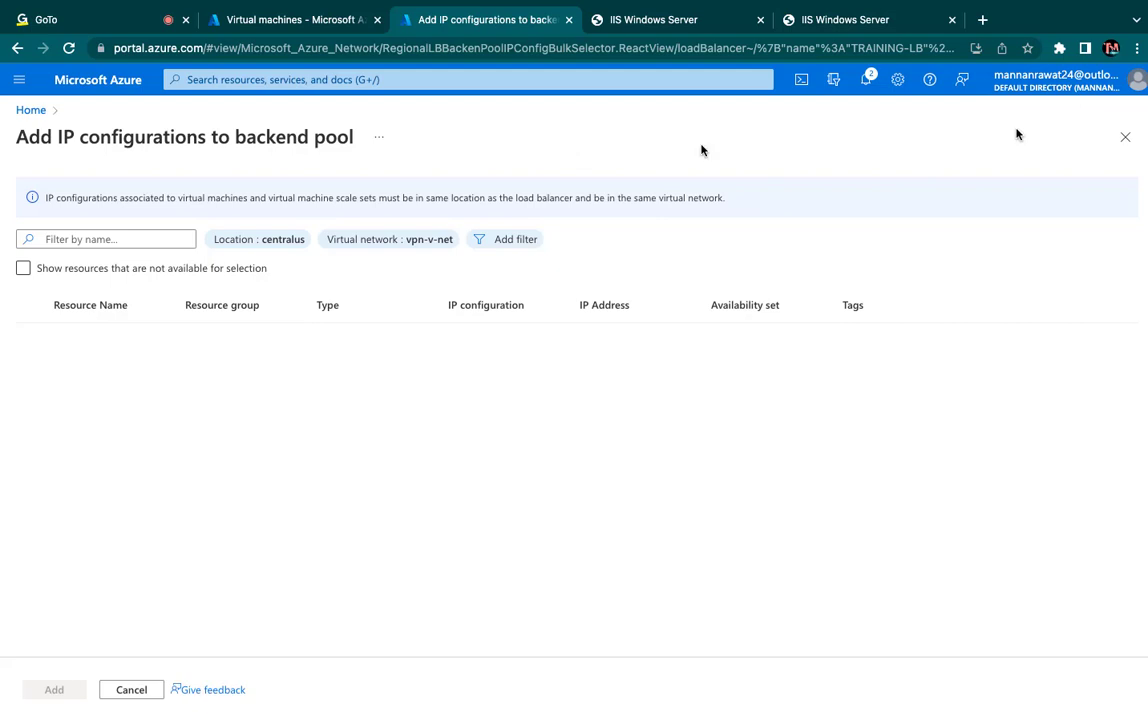
- Start creating a new load balancer from the Load balancers service in the Networking category
left_click(110, 82)
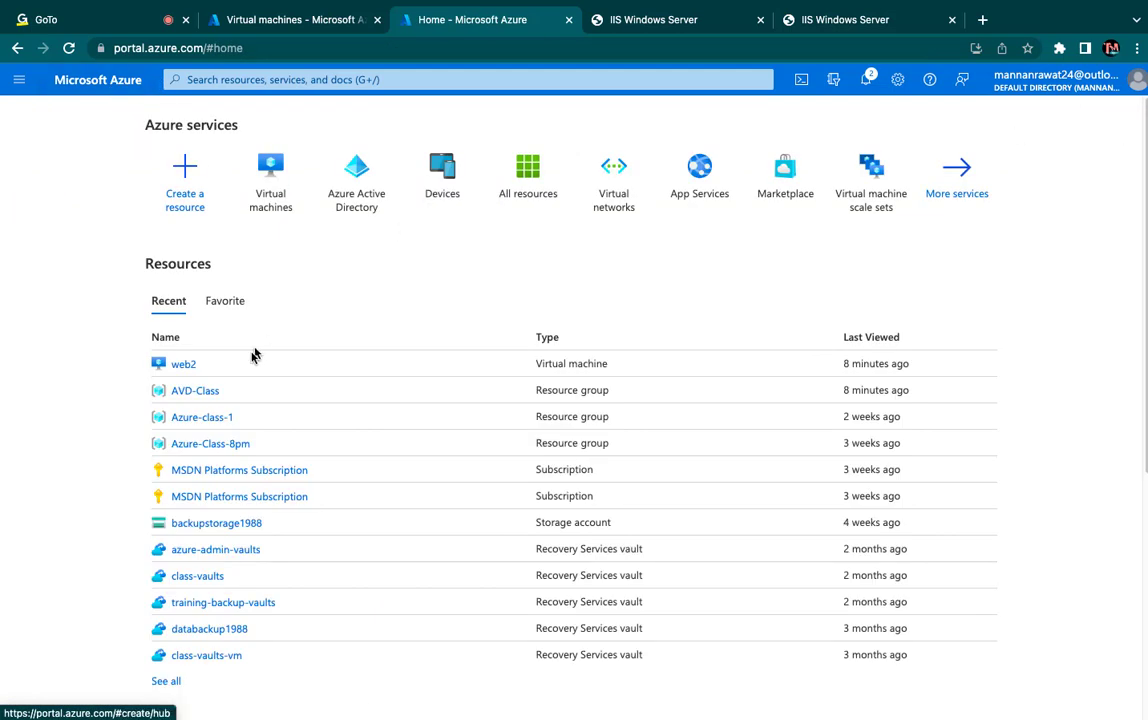
left_click(972, 198)
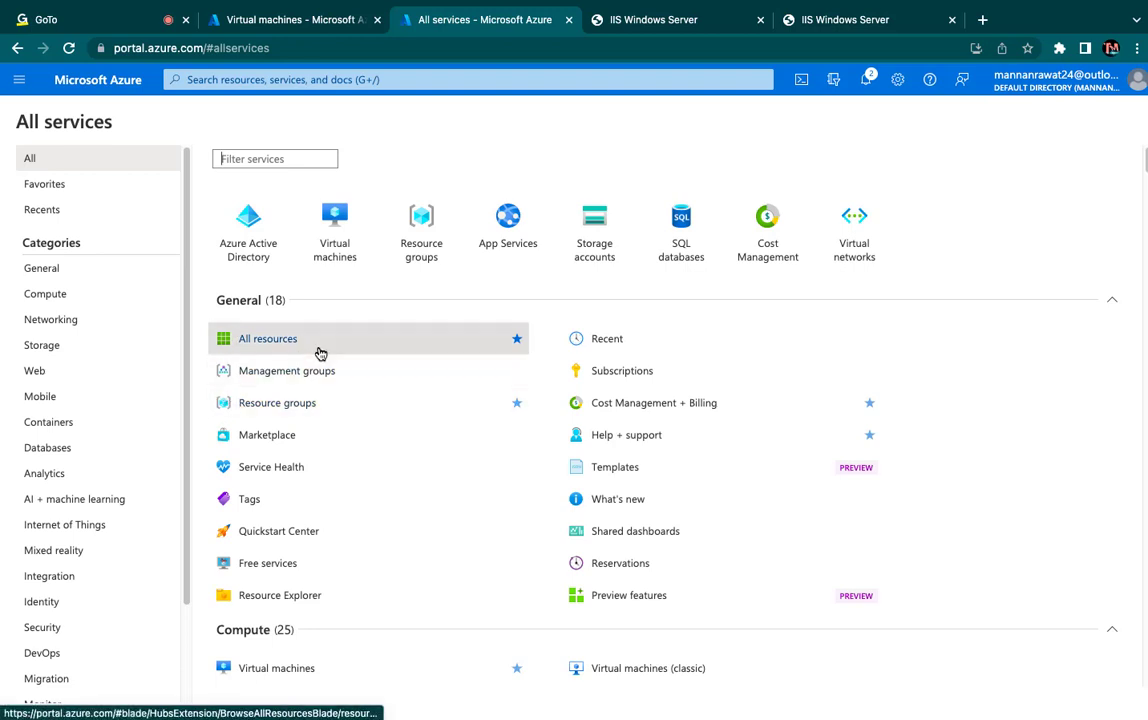
left_click(46, 322)
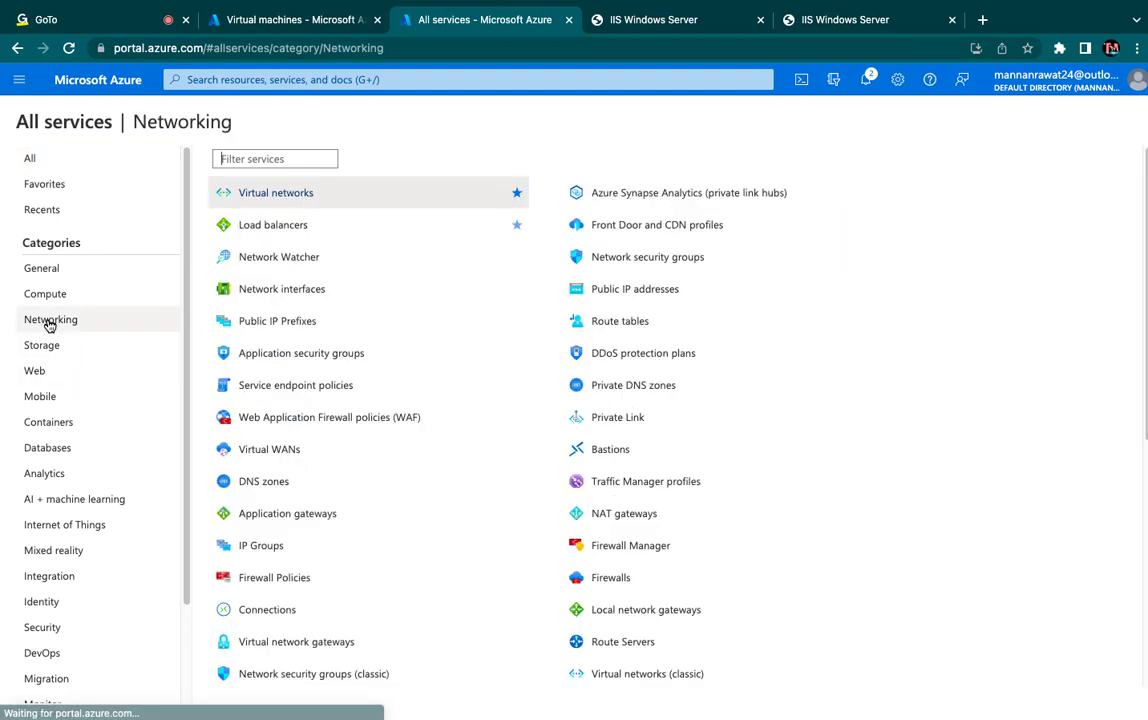
left_click(274, 228)
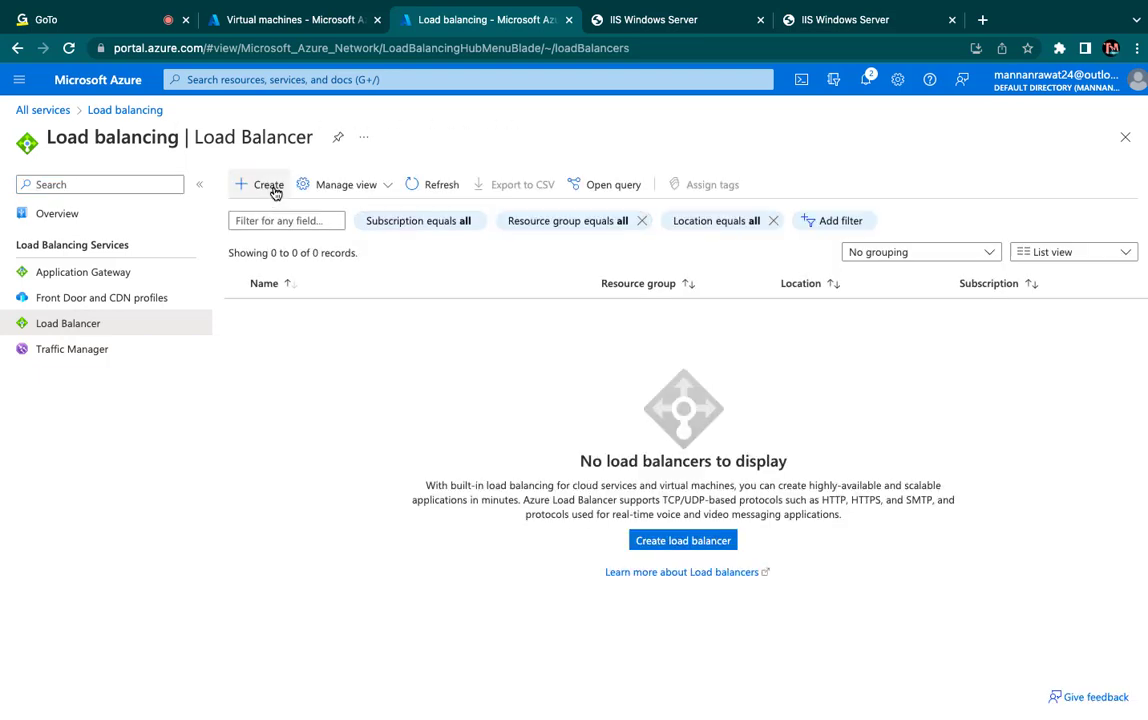
left_click(683, 541)
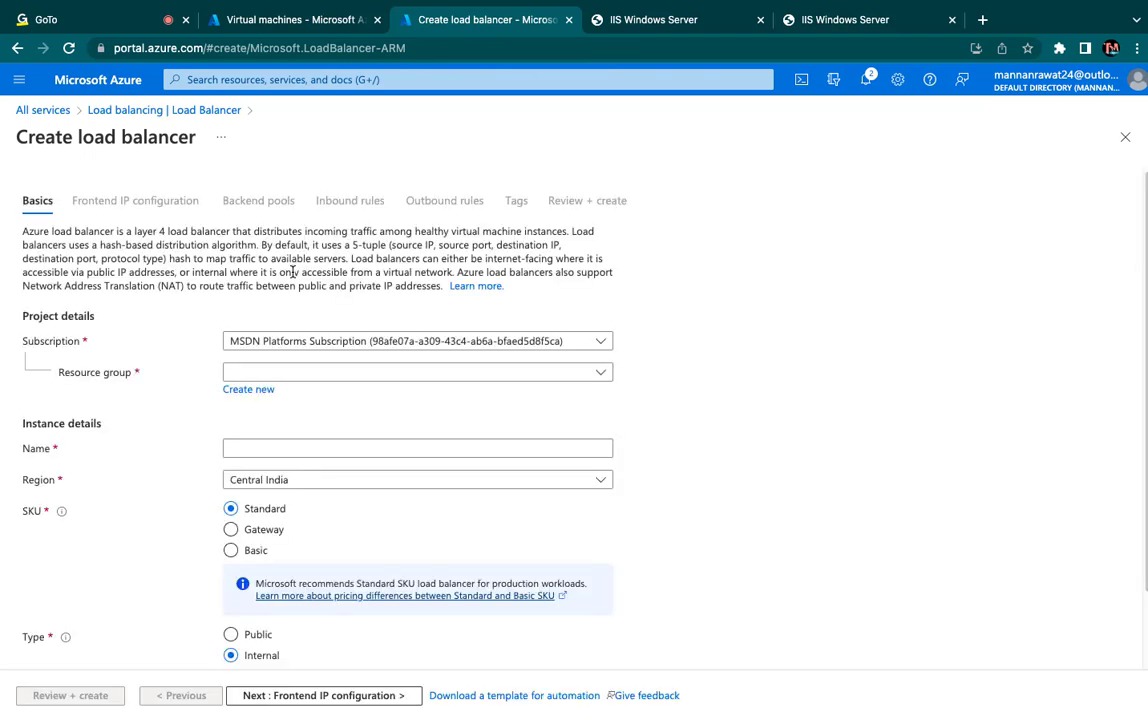
- Assign the load balancer to the other MSDN Platforms Subscription and the AVD-Class resource group
left_click(338, 342)
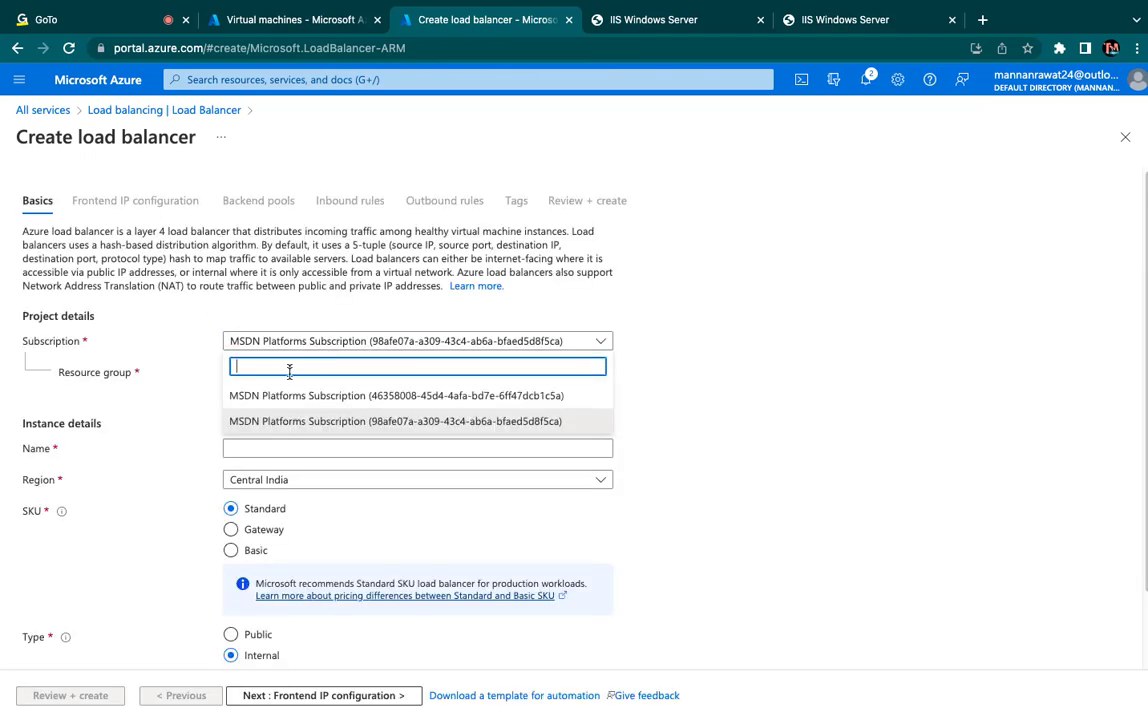
left_click(292, 396)
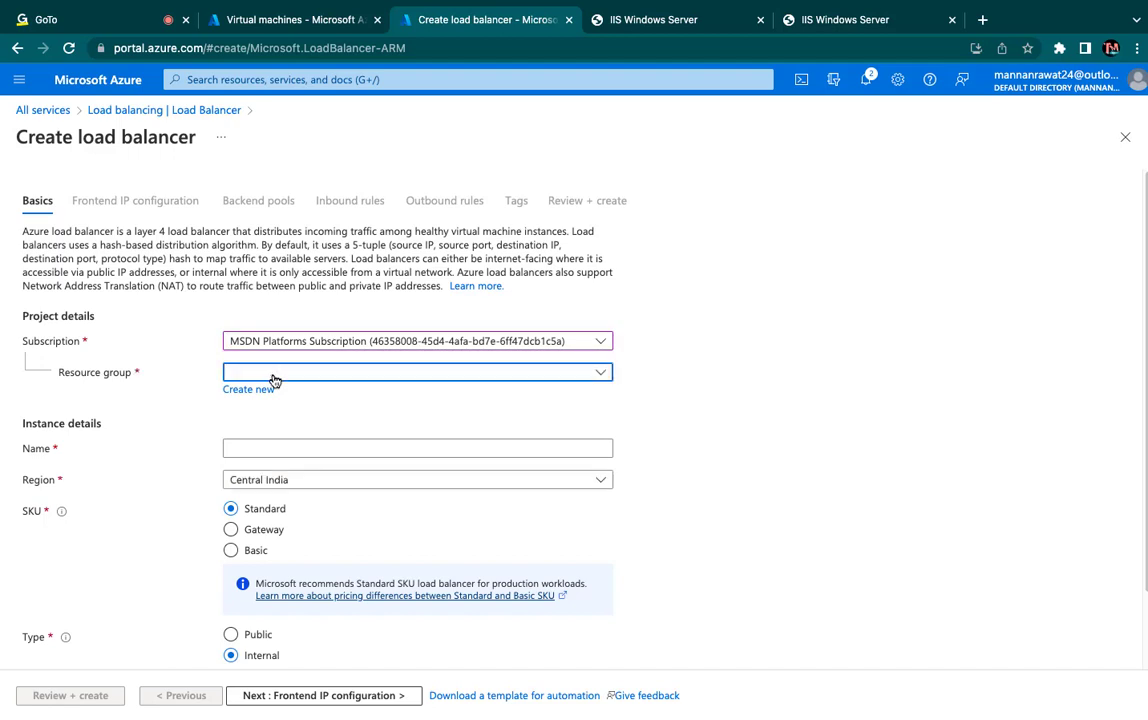
left_click(274, 380)
left_click(236, 479)
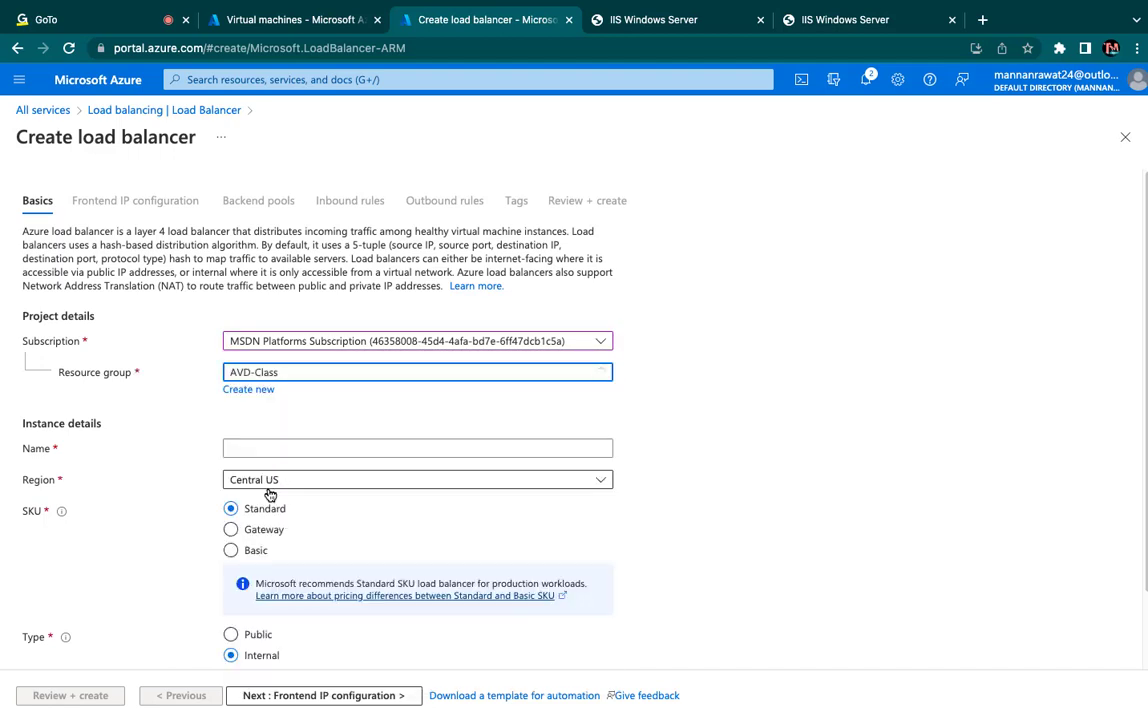
- Name the load balancer training-lb, set its SKU to Basic and type to Public, and proceed to the frontend IP configuration
left_click(290, 453)
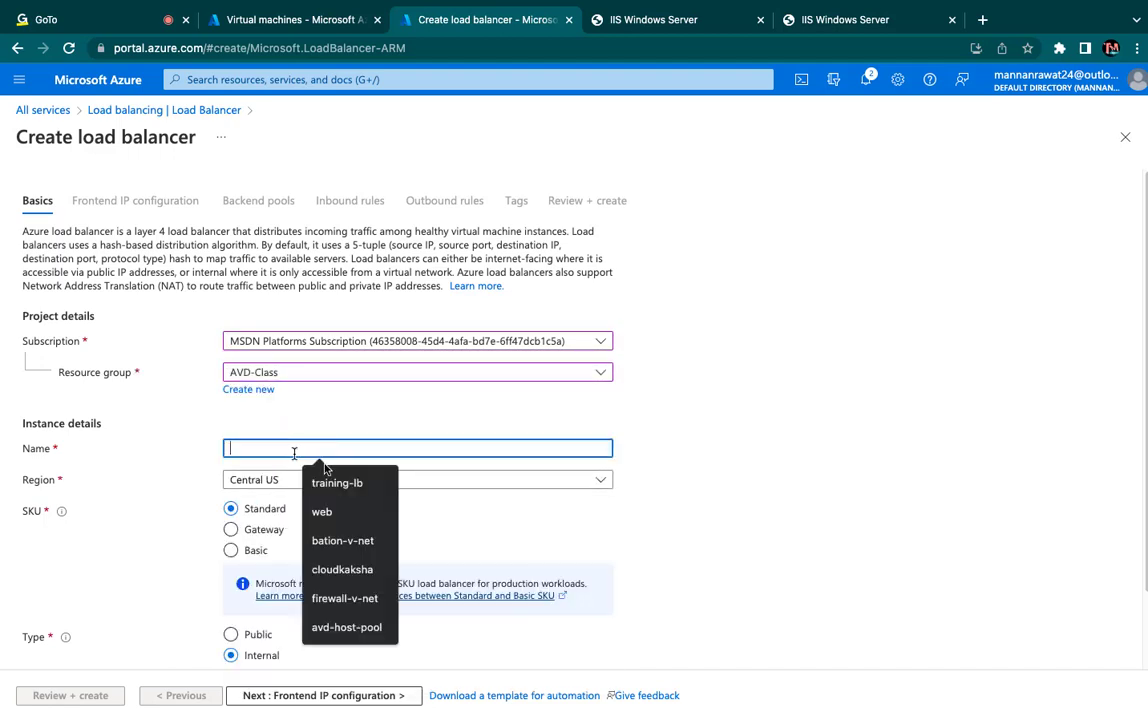
left_click(380, 483)
scroll(436, 520, "down", 2)
left_click(231, 461)
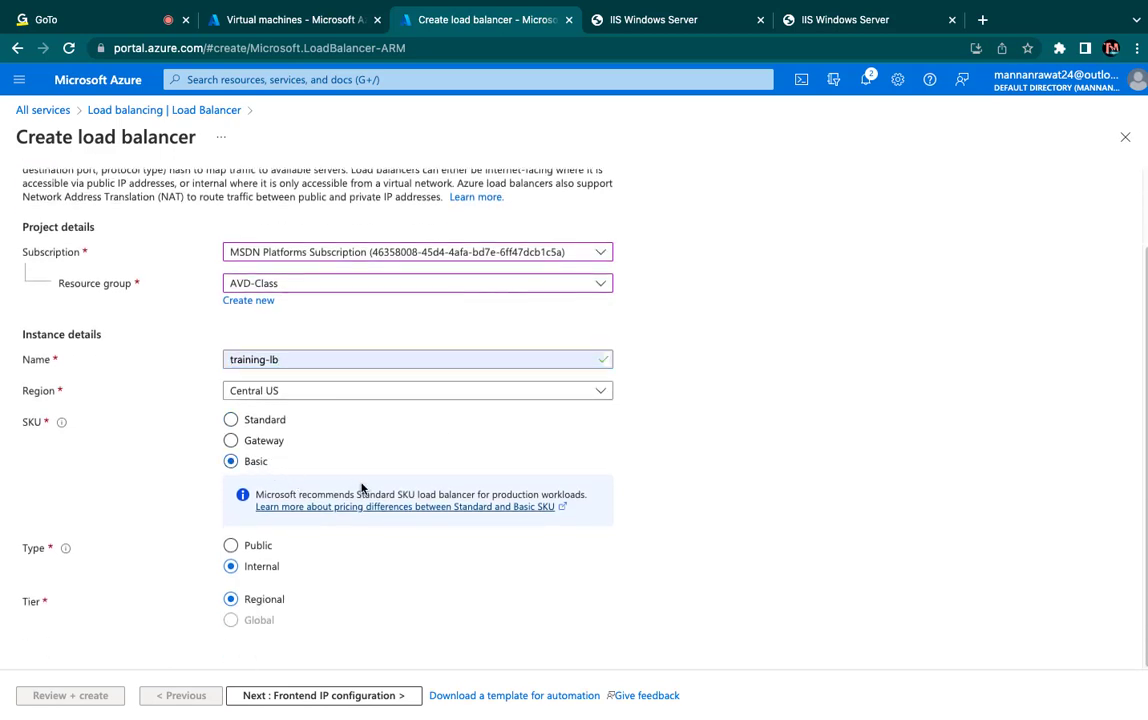
left_click(246, 550)
left_click(302, 698)
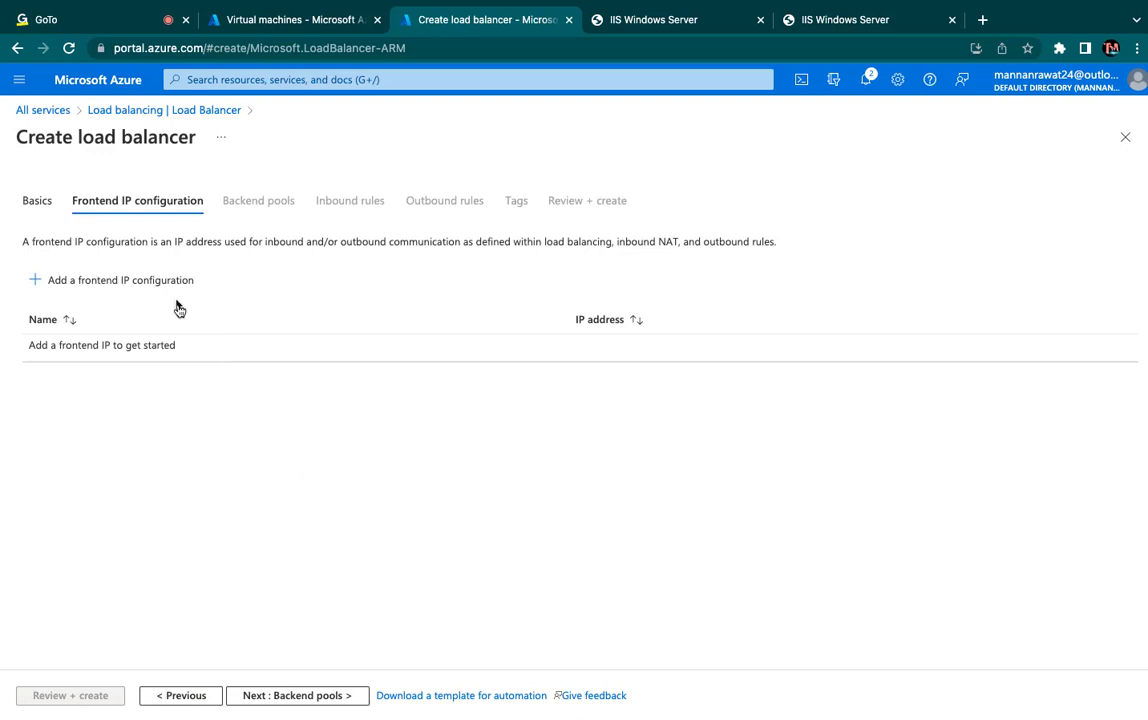
- Add a frontend IP configuration named Frontend with a new dynamic public IP address named test-ip
left_click(163, 286)
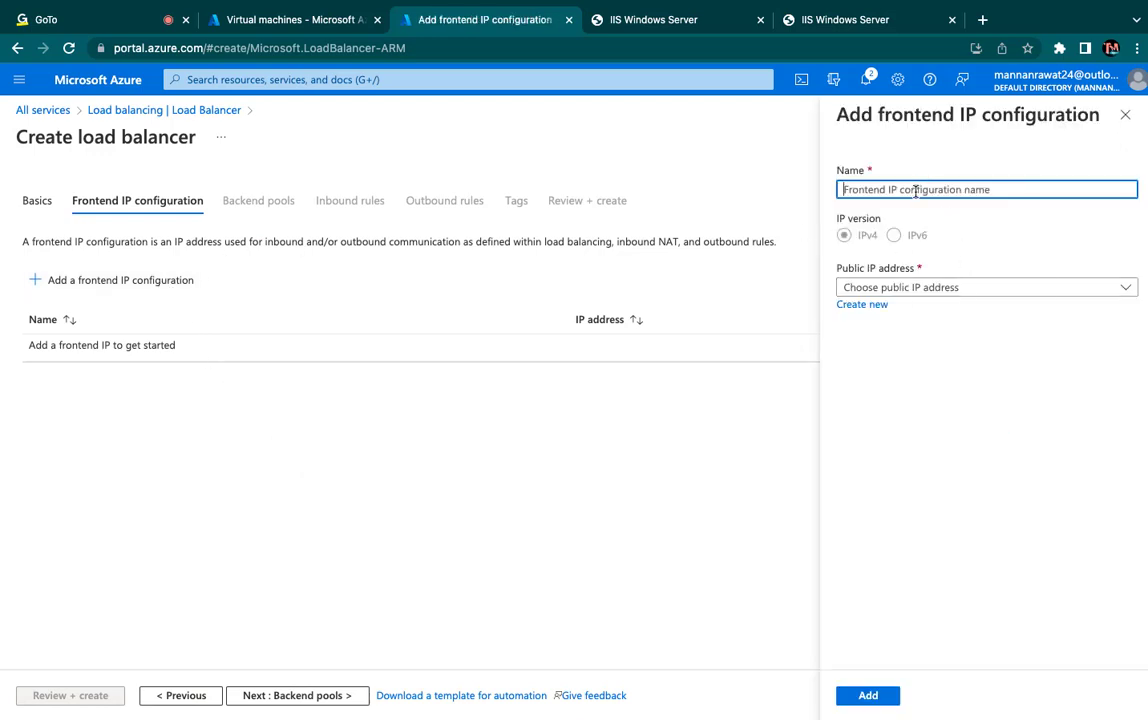
left_click(915, 191)
type("Front")
type("end")
left_click(862, 305)
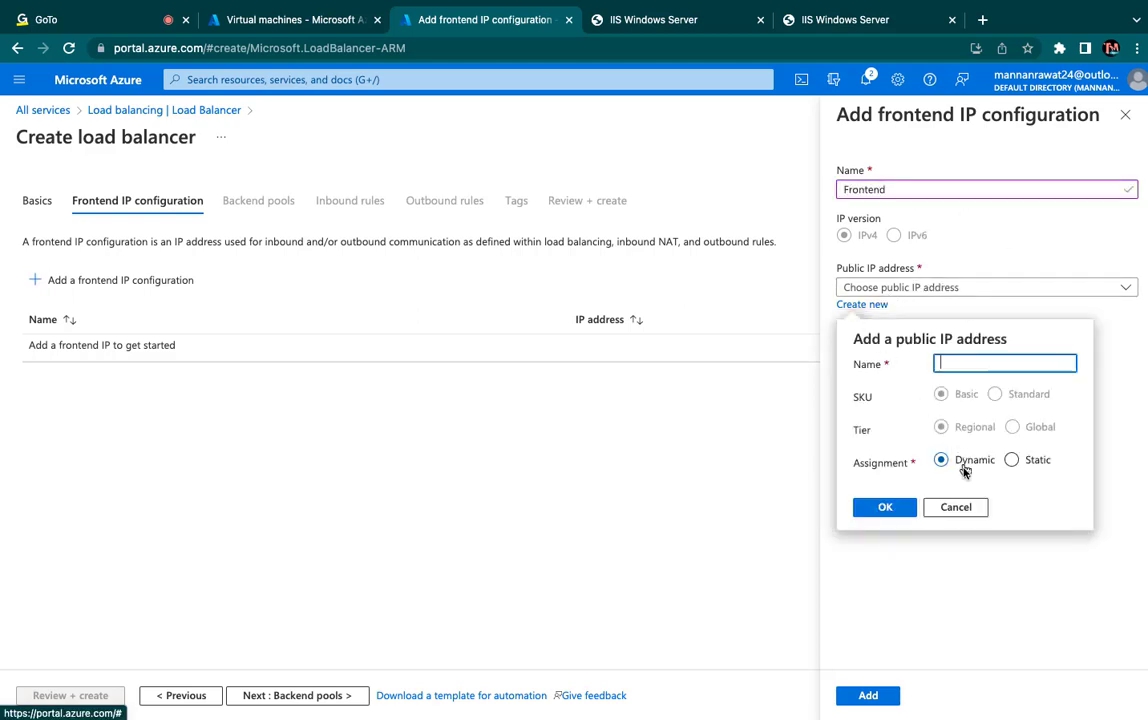
type("test-ip")
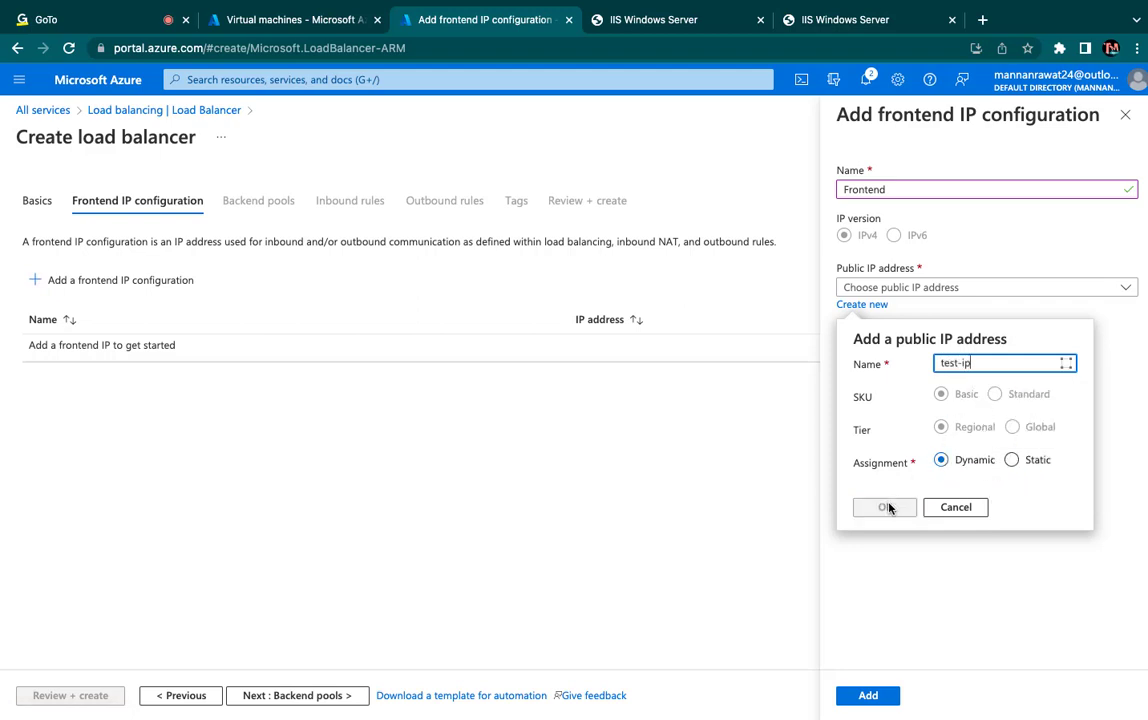
left_click(886, 507)
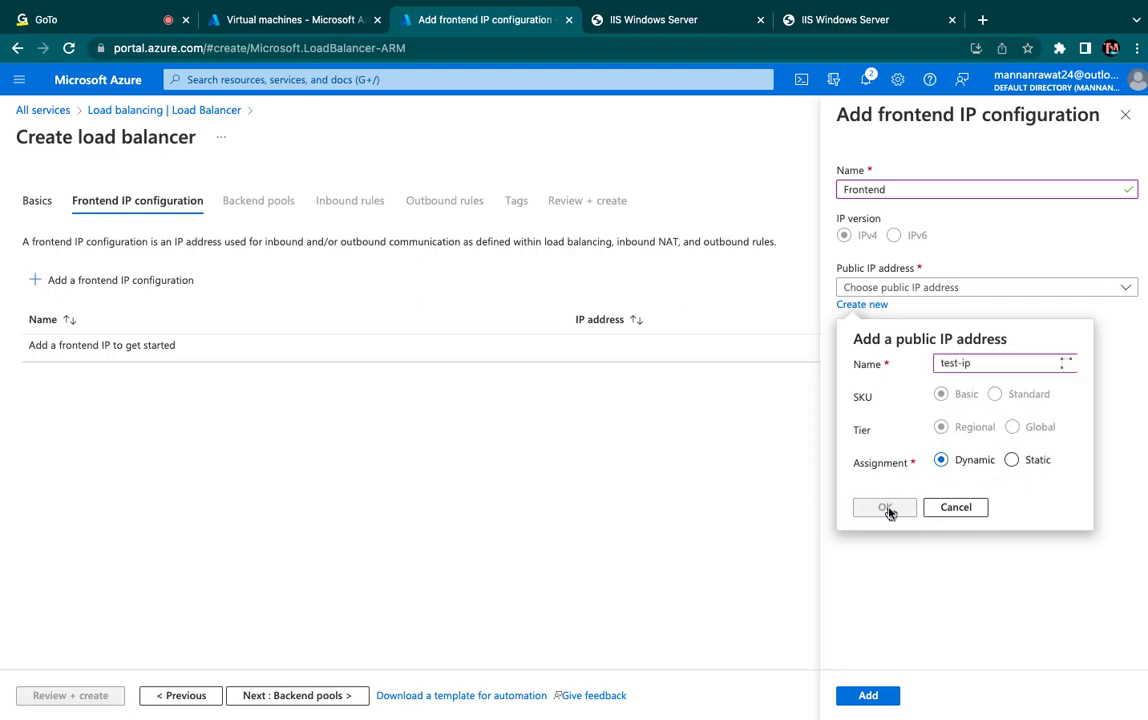
left_click(866, 696)
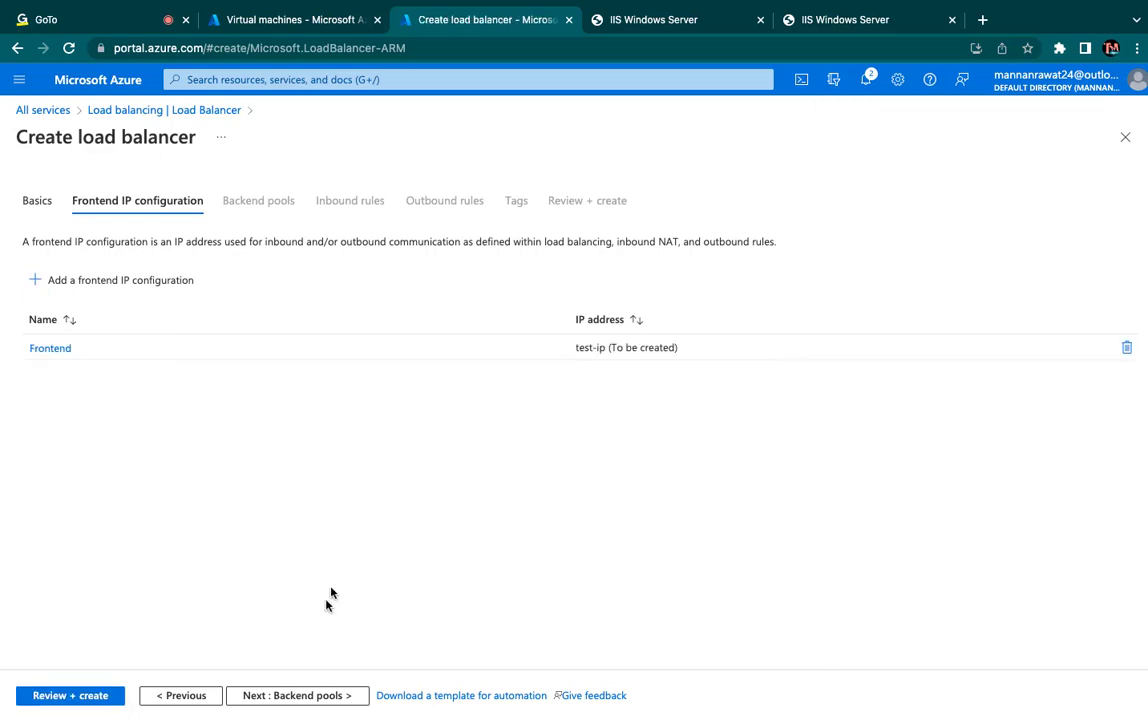
- Leave the backend pools, inbound rules, outbound rules and tags at their defaults, and create the training-lb load balancer
left_click(303, 697)
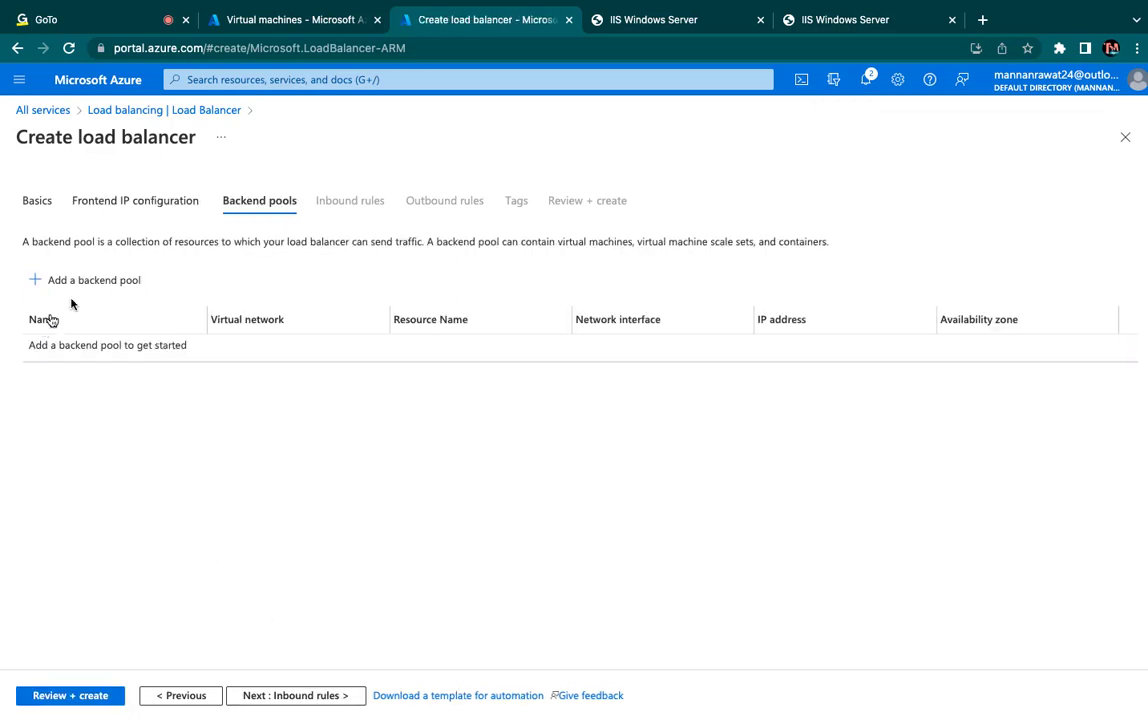
left_click(284, 697)
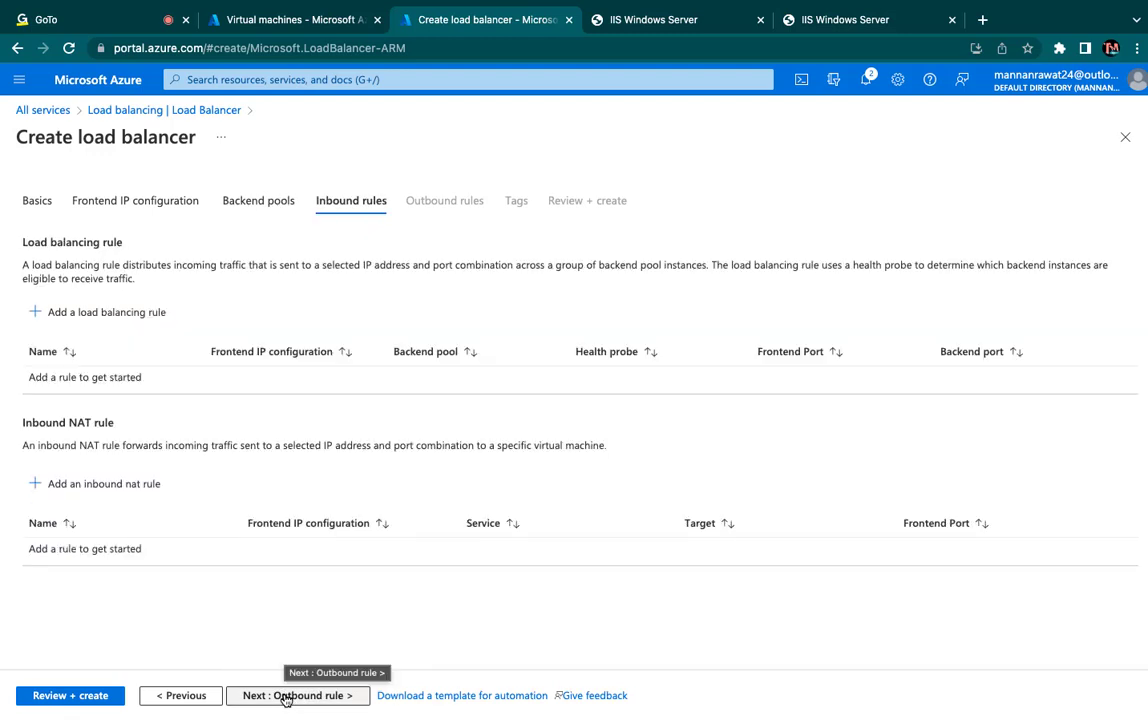
left_click(285, 696)
left_click(285, 696)
left_click(285, 696)
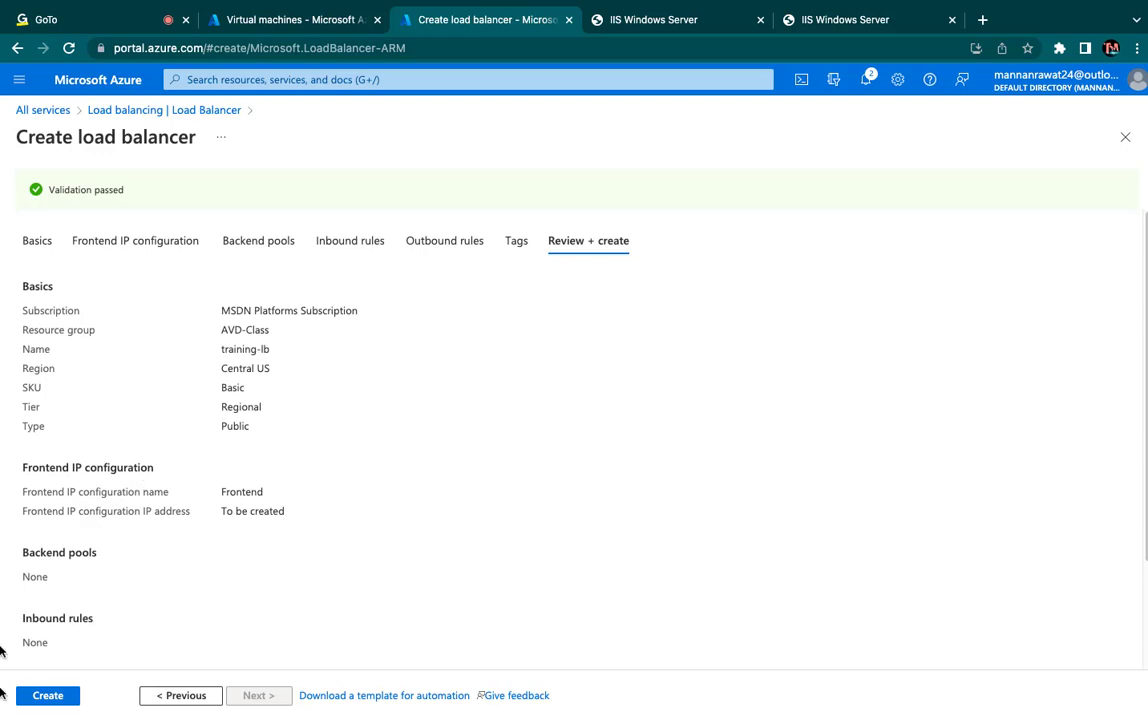
left_click(52, 695)
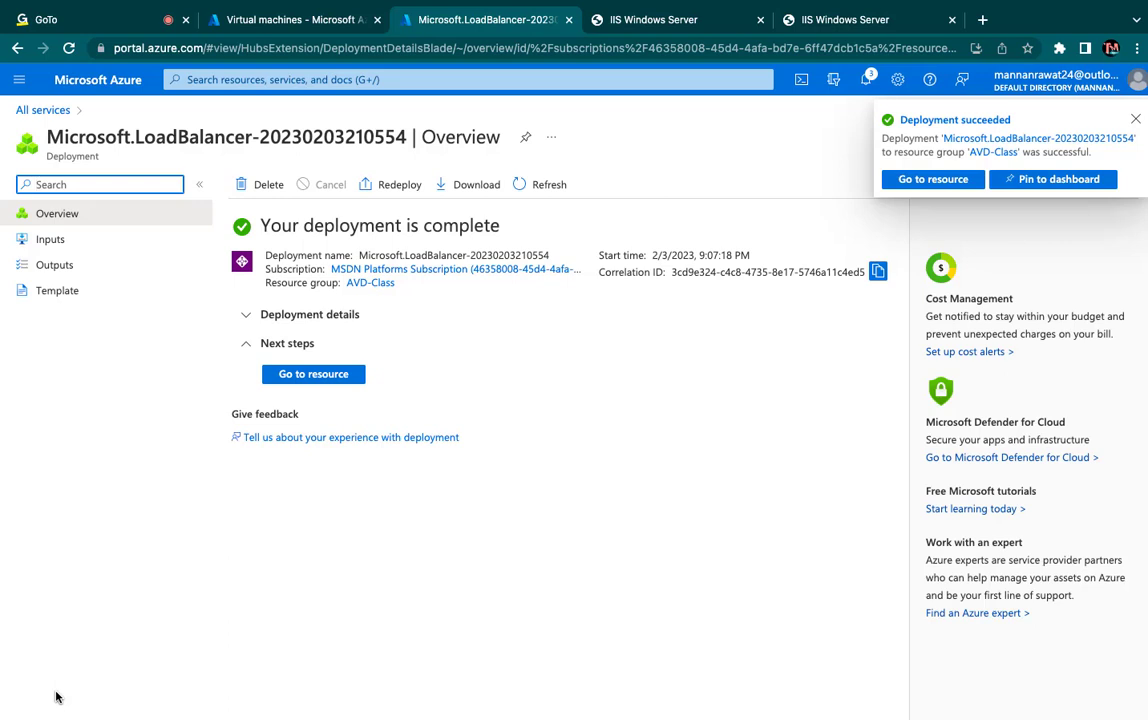
- Try to add a backend pool named test-pool to training-lb on vpn-v-net (AVD-Class), including unavailable resources in the IP configuration list
left_click(314, 376)
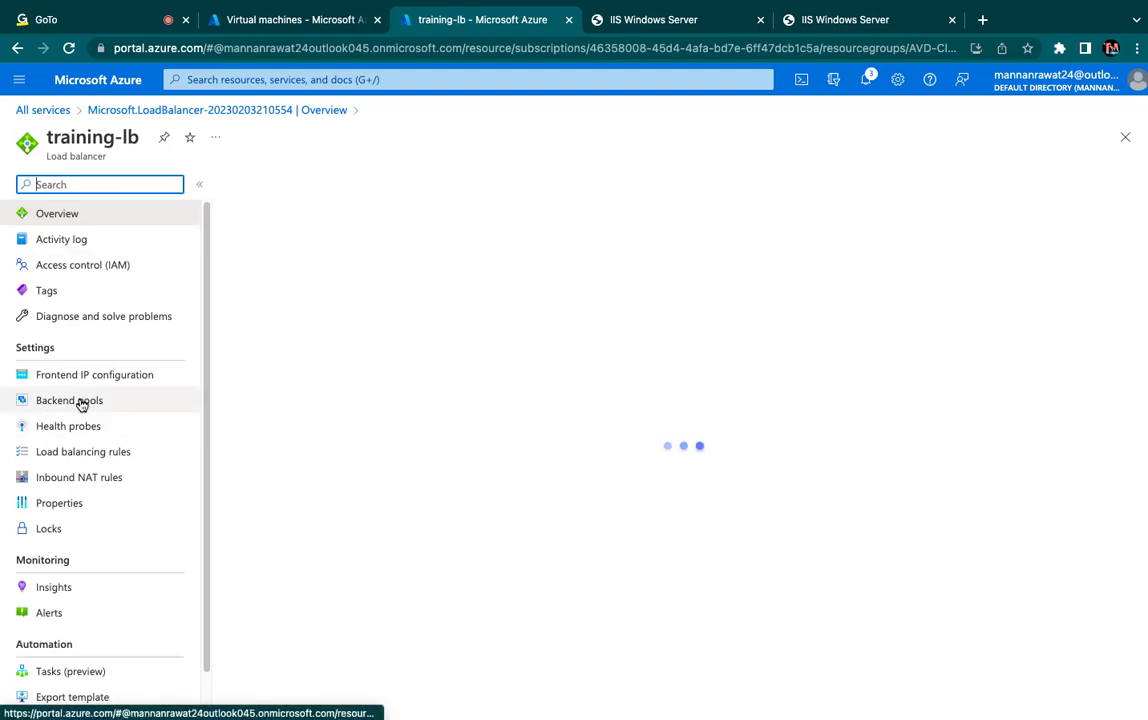
left_click(81, 404)
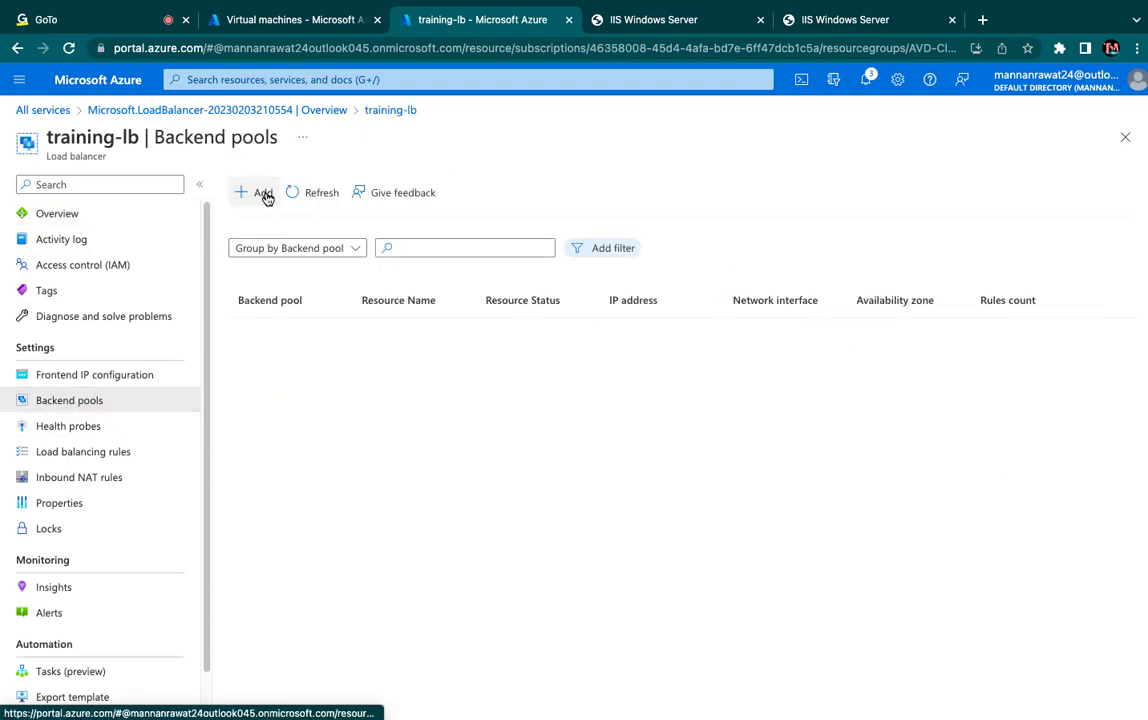
left_click(264, 195)
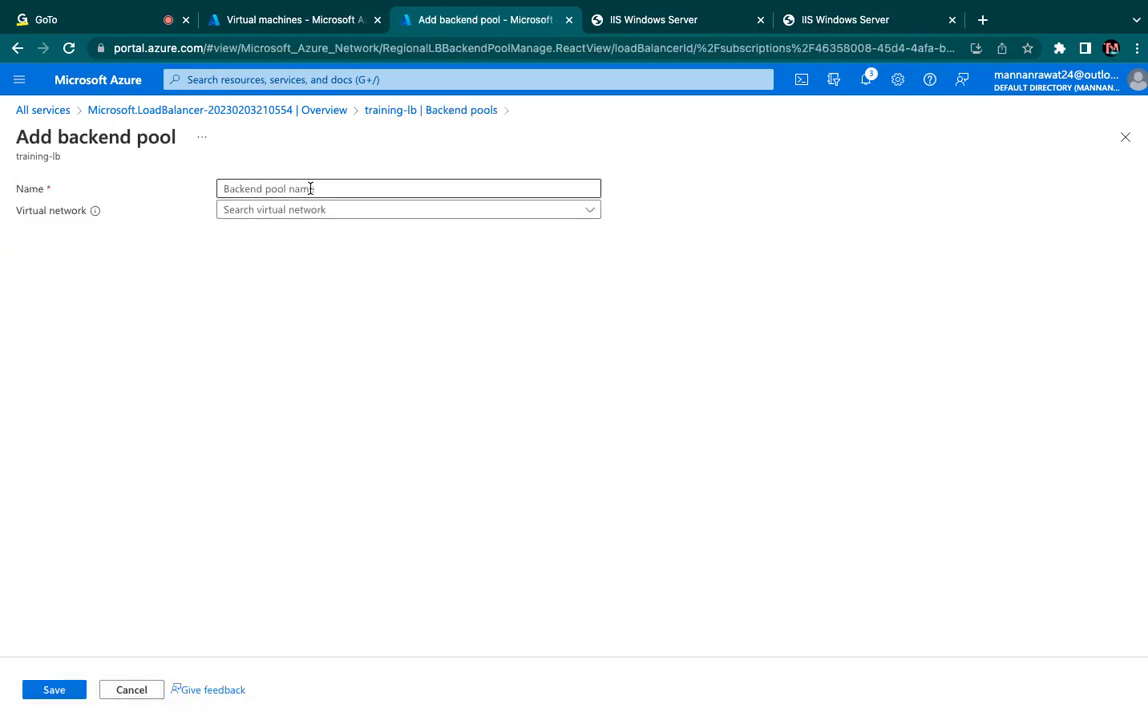
left_click(310, 188)
type("test")
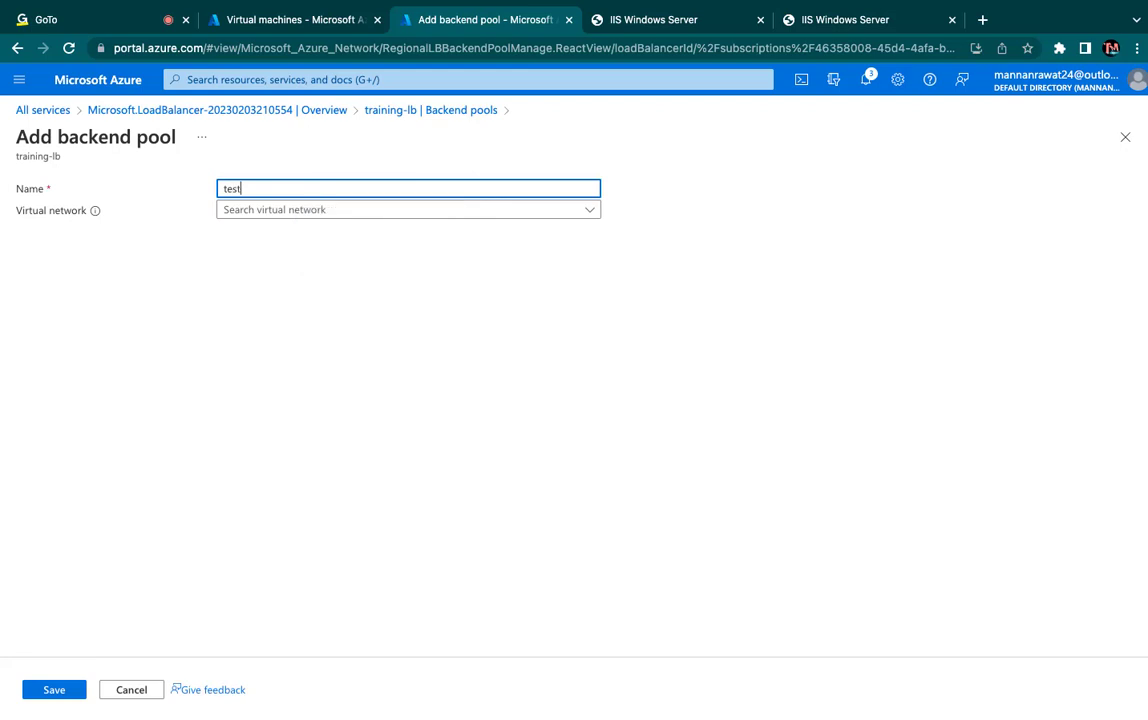
type("-pool")
left_click(352, 212)
left_click(310, 233)
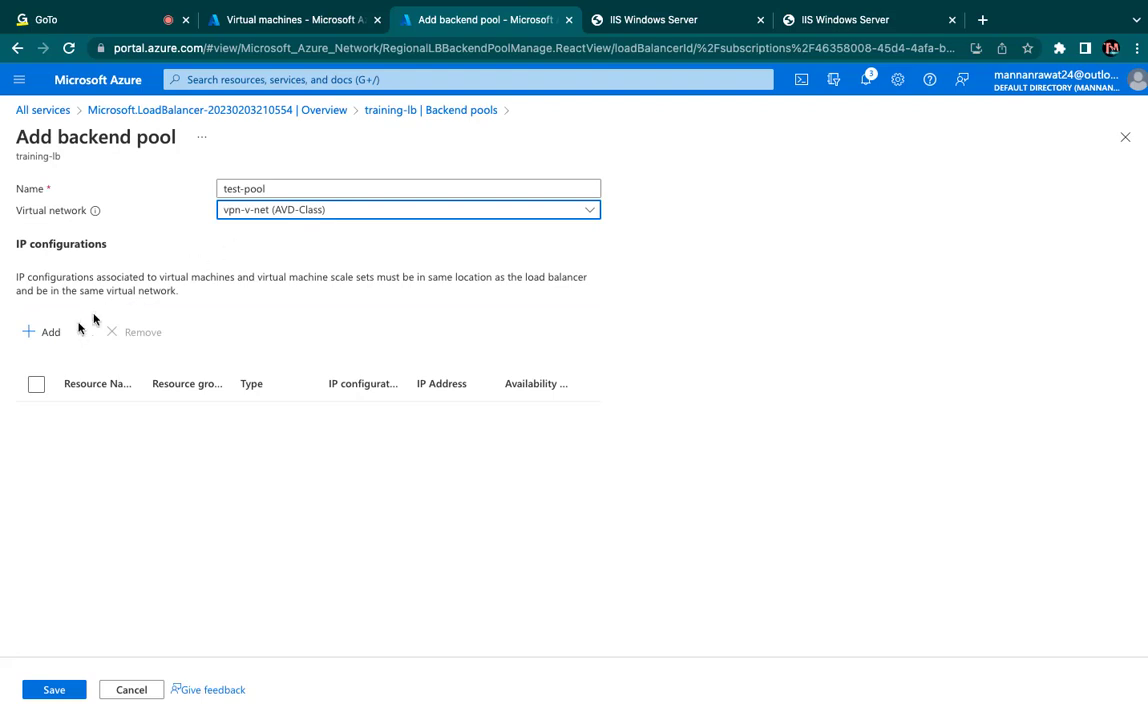
left_click(47, 337)
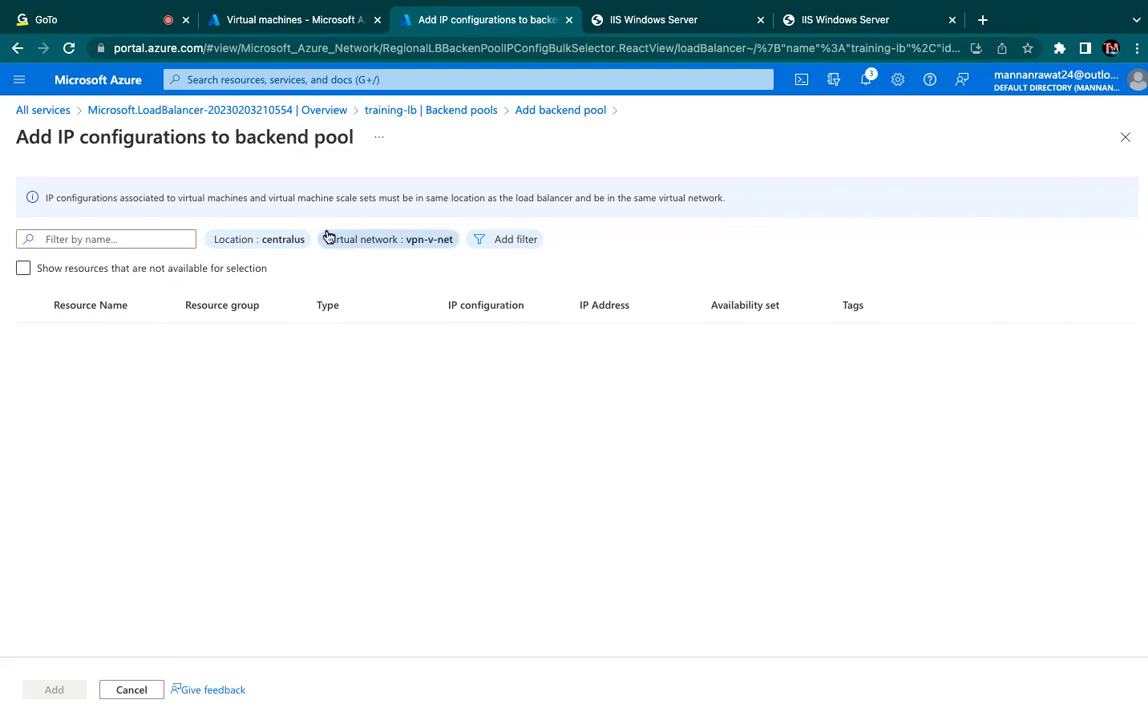
left_click(57, 270)
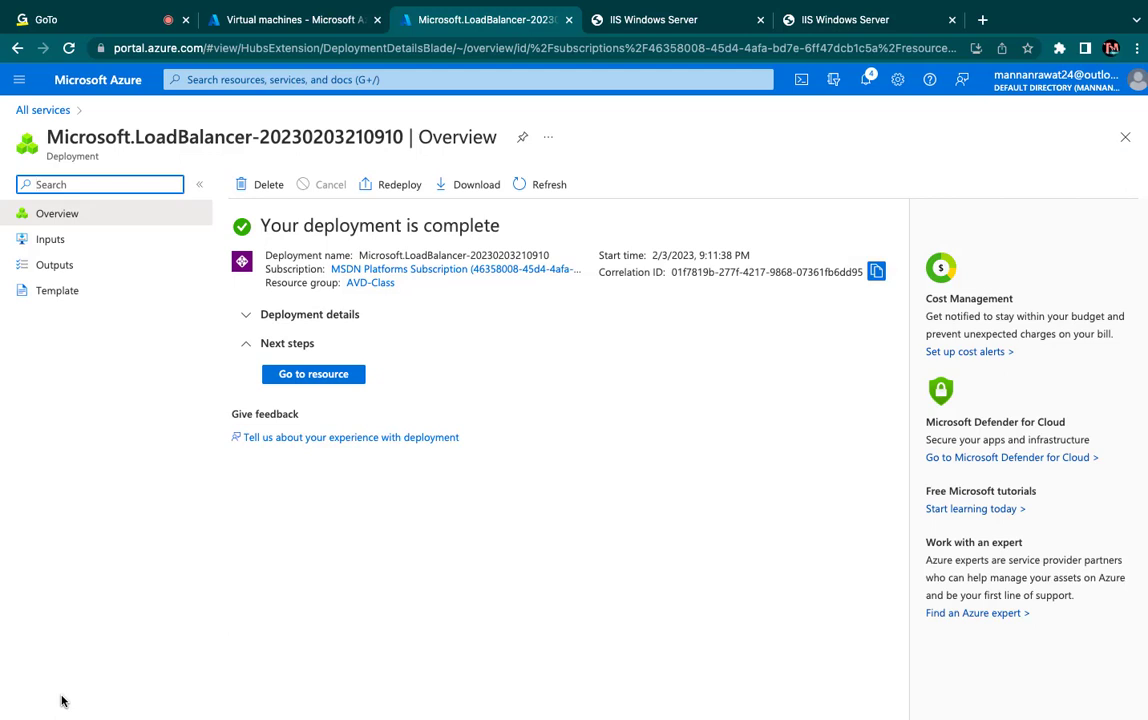
- Open the deployed class-LB load balancer and examine the class-front frontend IP configuration and its public IP address choices
left_click(336, 378)
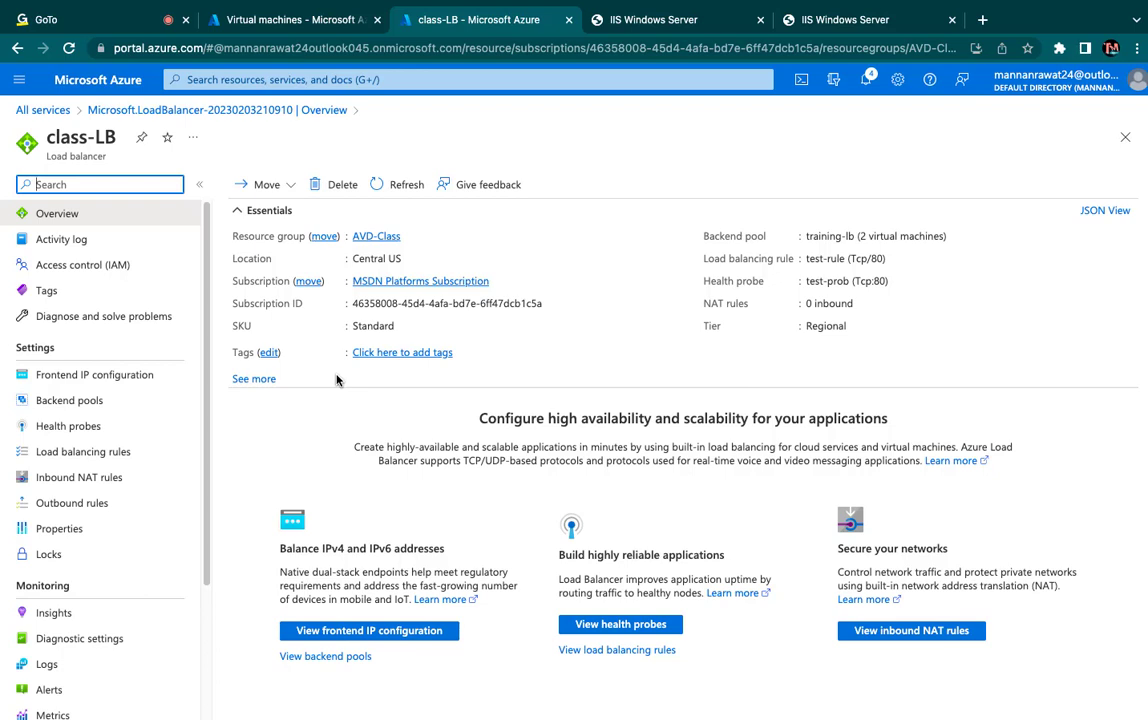
left_click(110, 383)
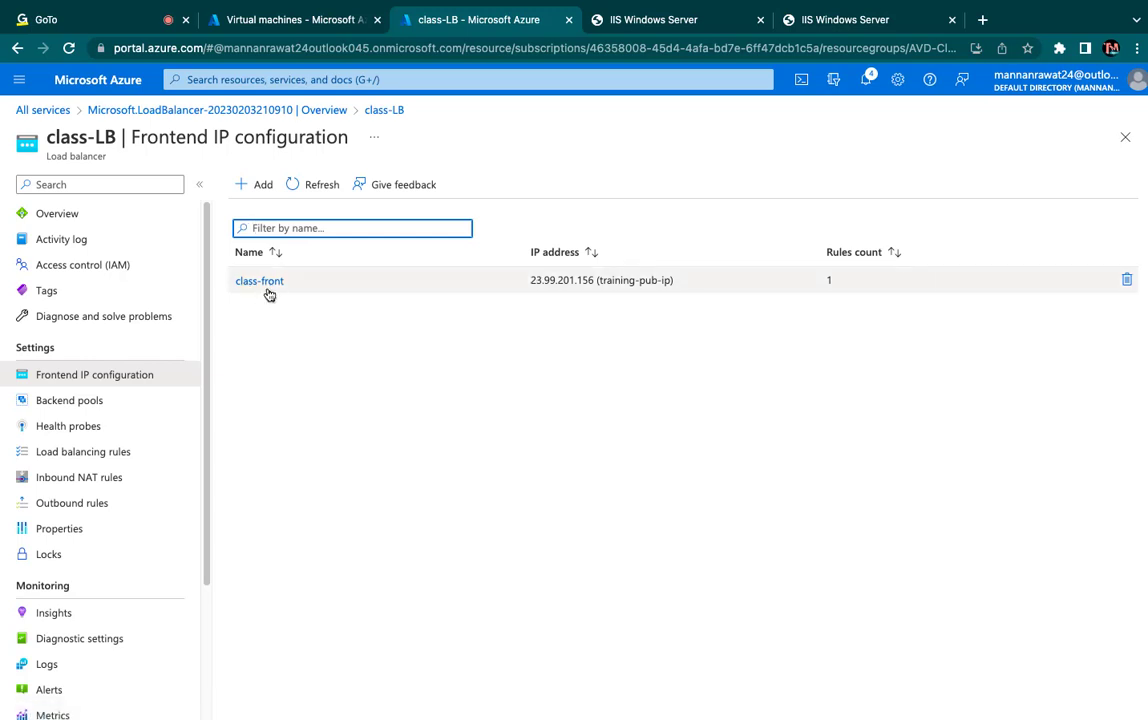
left_click(264, 285)
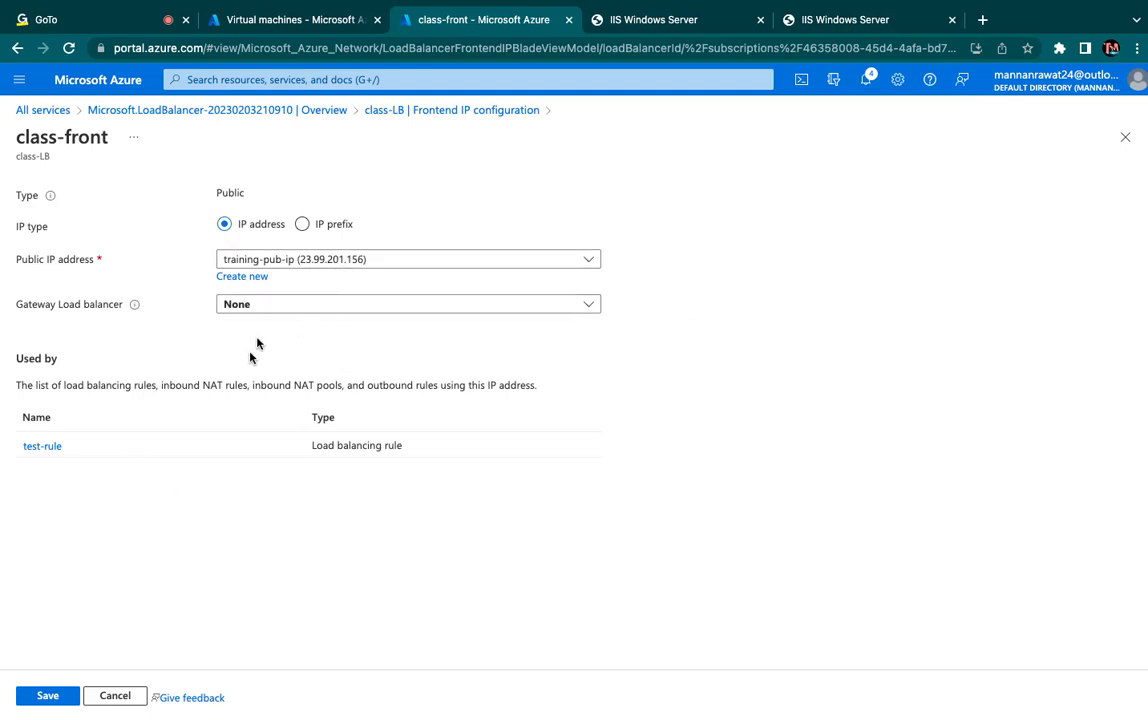
left_click(313, 260)
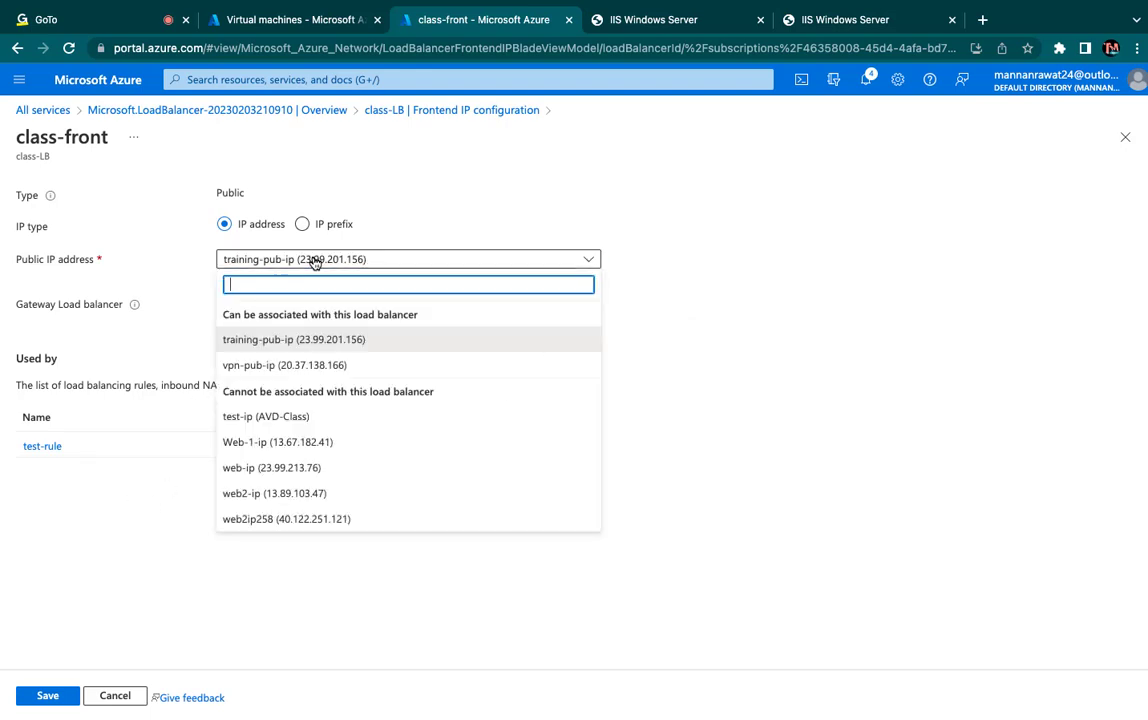
left_click(300, 260)
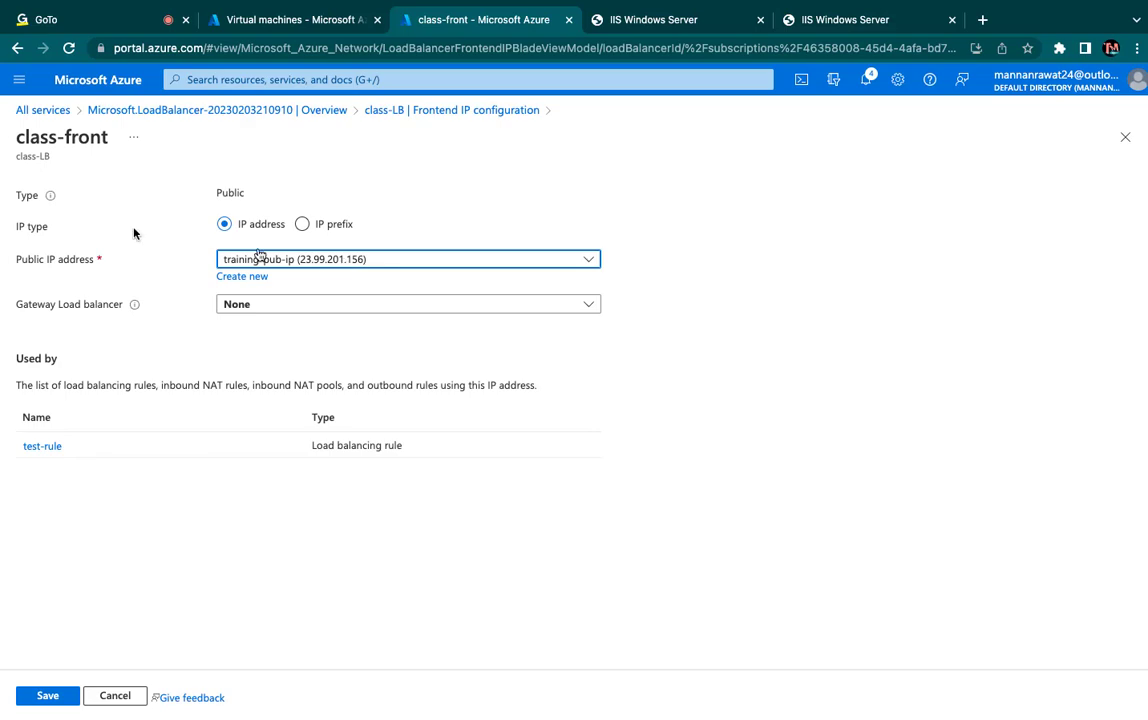
- Return to class-LB's list of frontend IP configurations and copy the public IP address of class-front
left_click(174, 113)
left_click(322, 377)
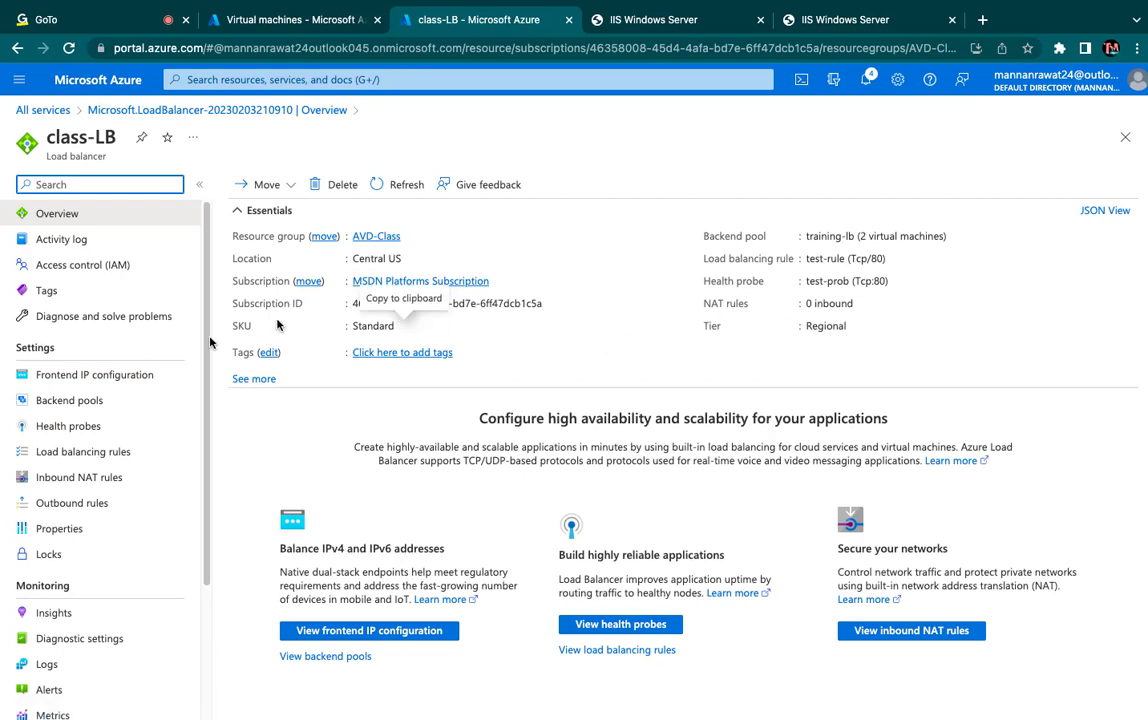
left_click(83, 375)
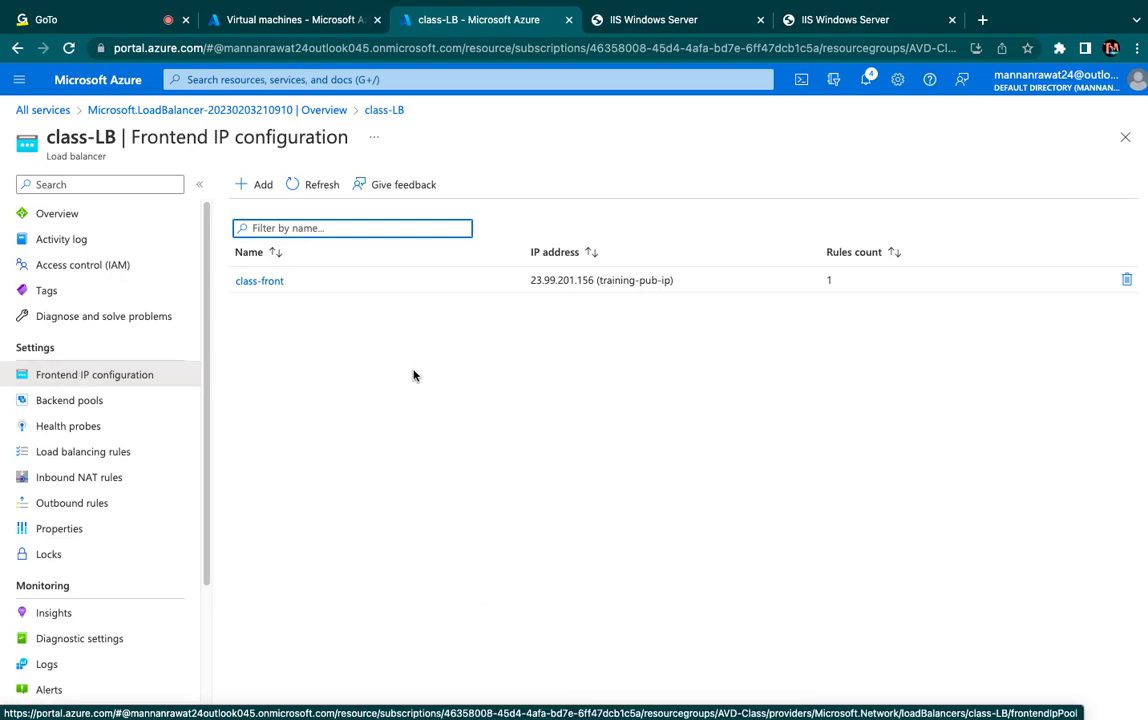
left_click_drag(530, 281, 594, 281)
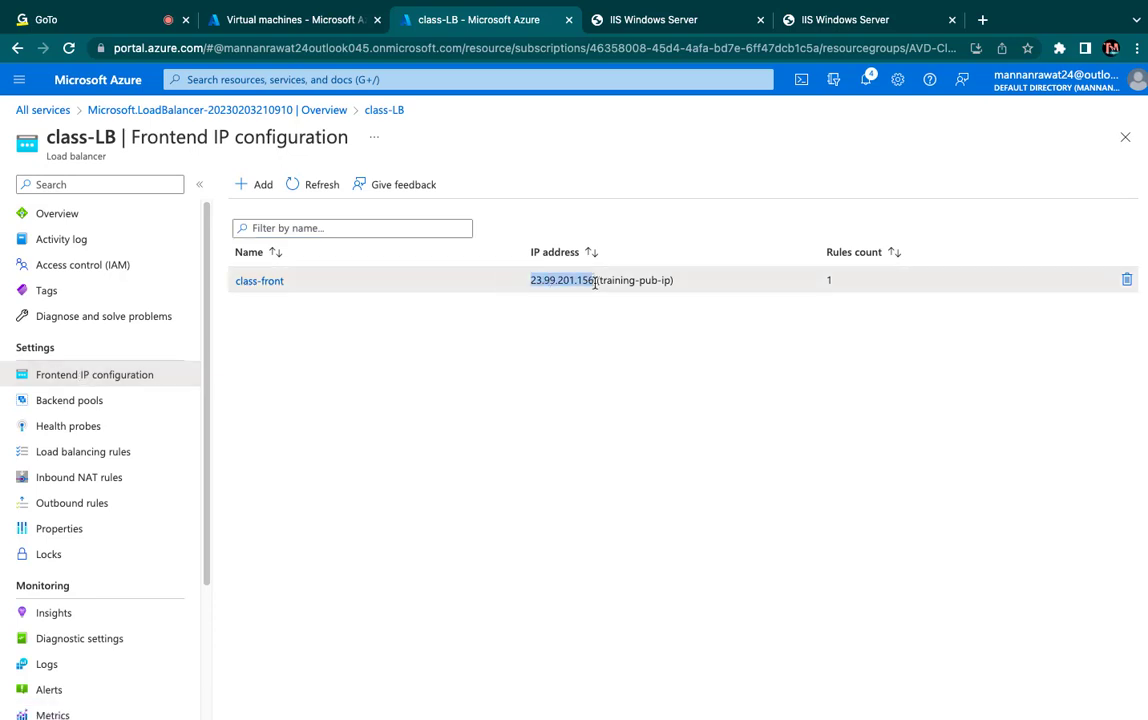
right_click(586, 288)
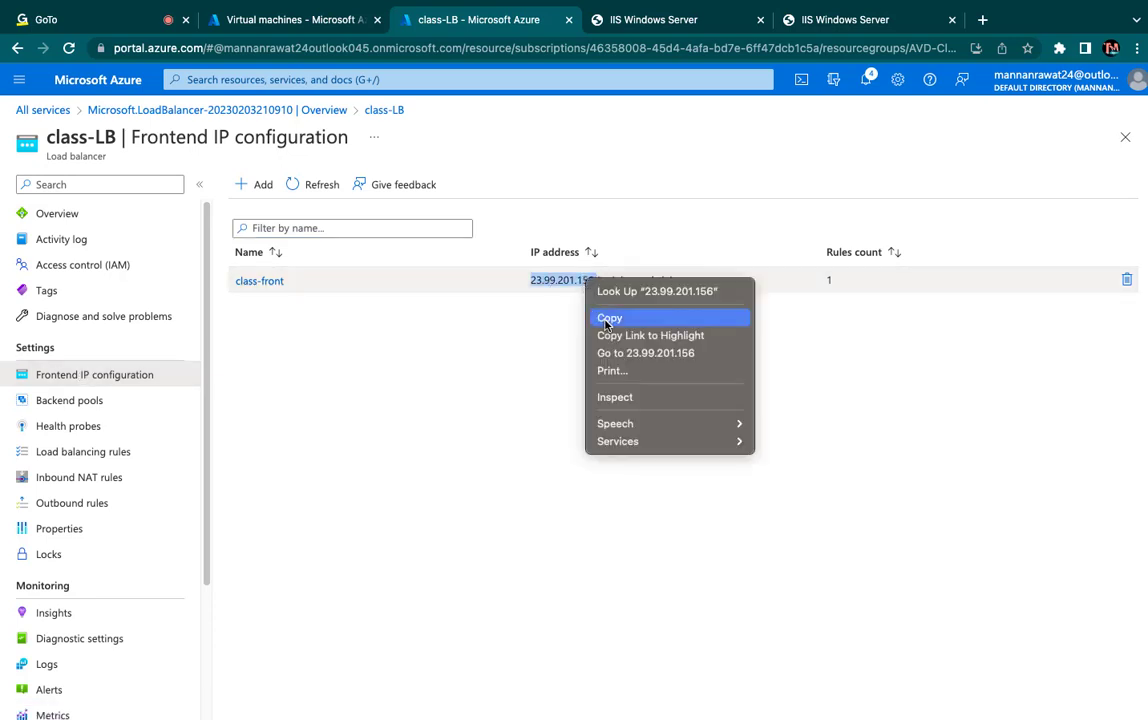
left_click(609, 318)
- Load the copied frontend address 23.99.201.156 in a new browser tab and refresh the page to test load balancing
left_click(982, 19)
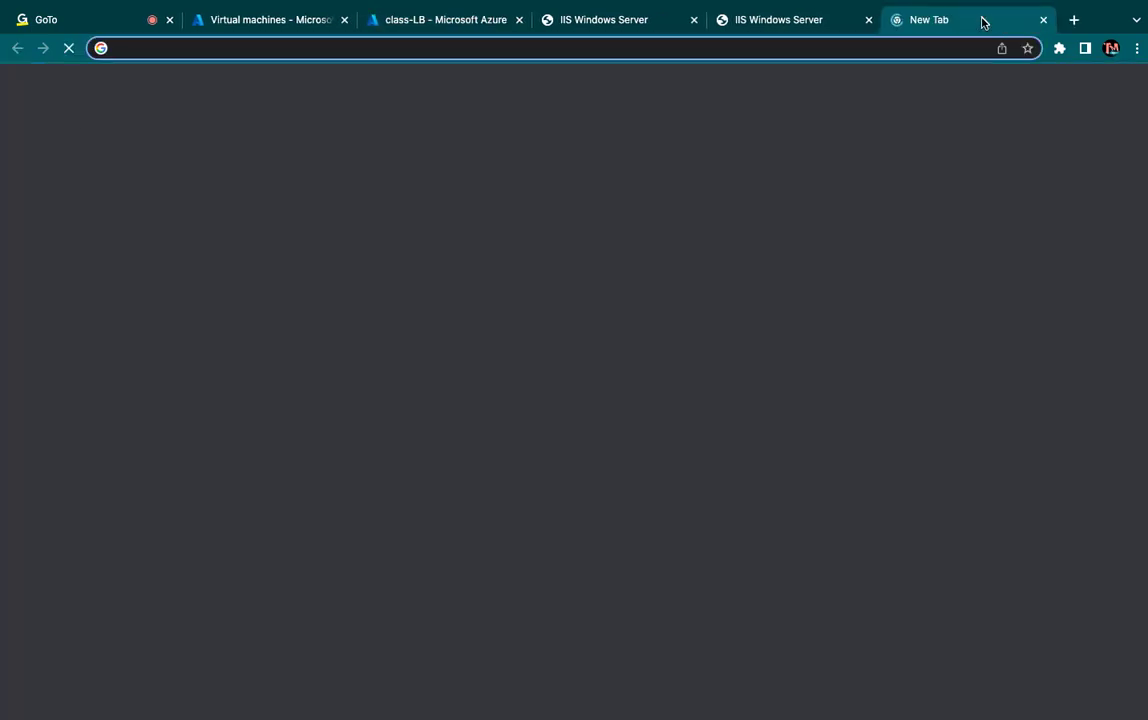
key("super+v")
key("Return")
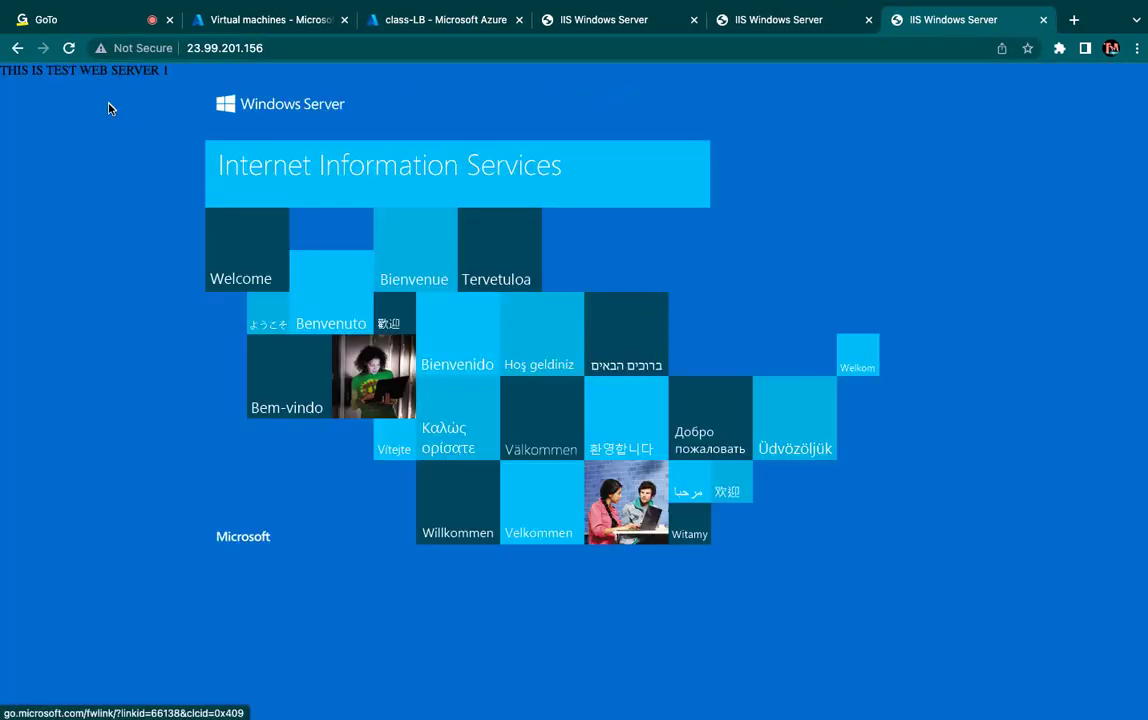
left_click(69, 52)
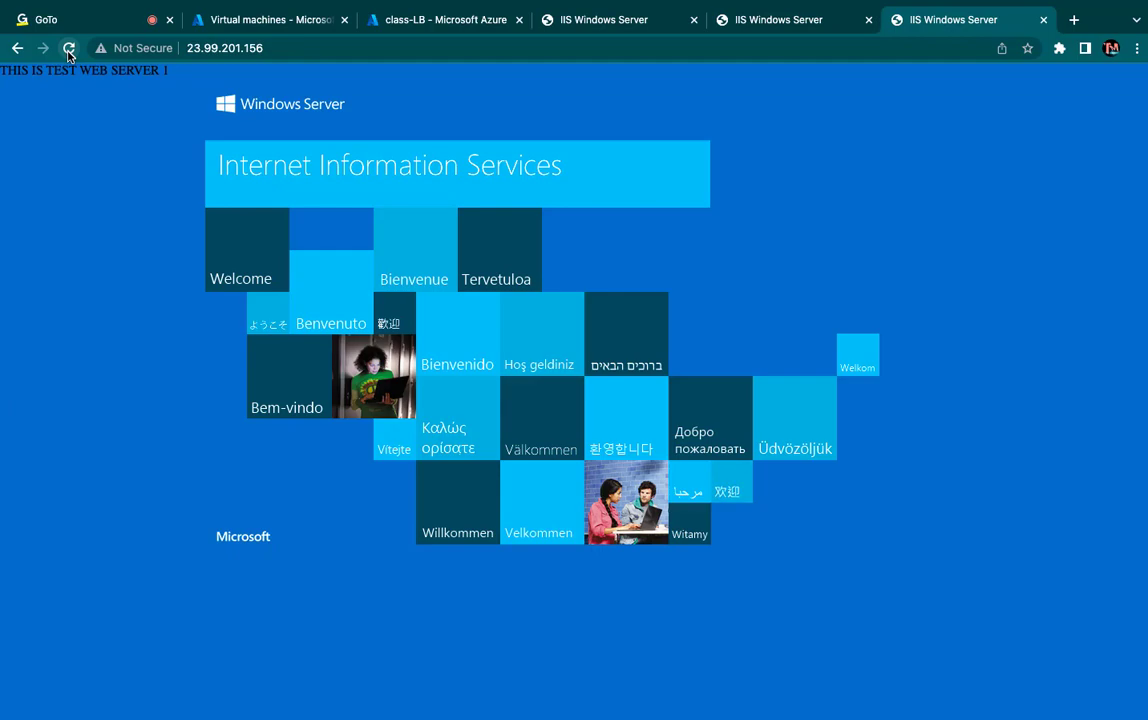
- Switch to Safari, load 23.99.201.156 there, and expand the window to full screen to check which web server responds
key("ctrl+Left")
key("ctrl+Left")
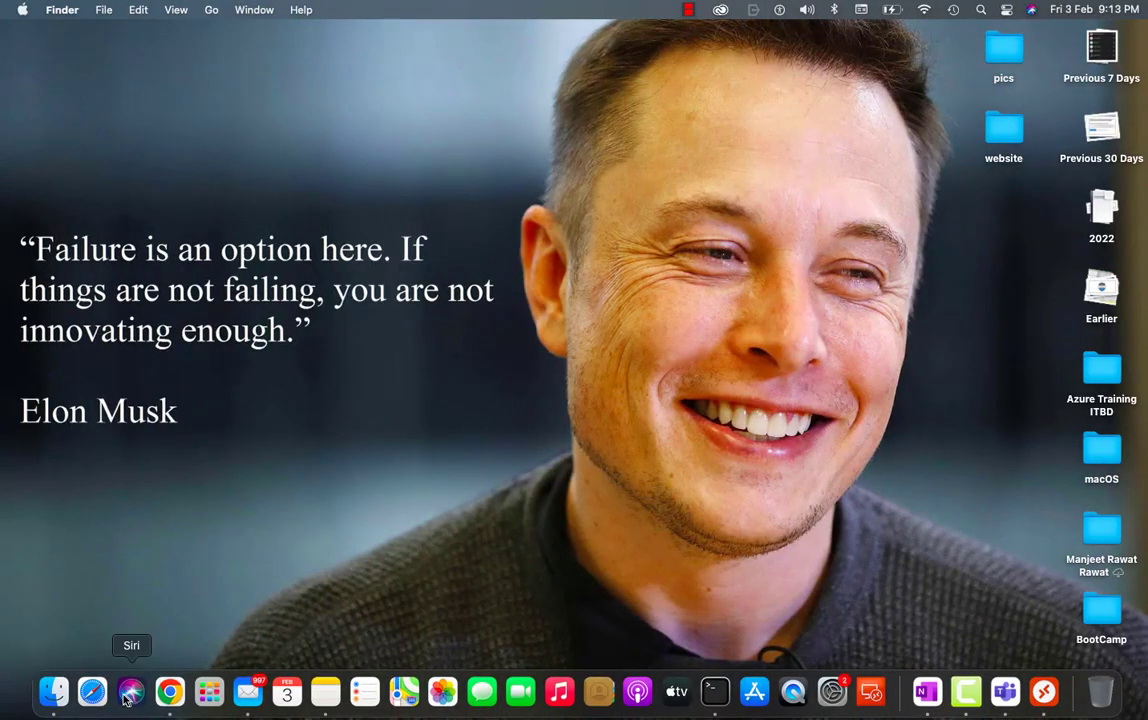
left_click(106, 697)
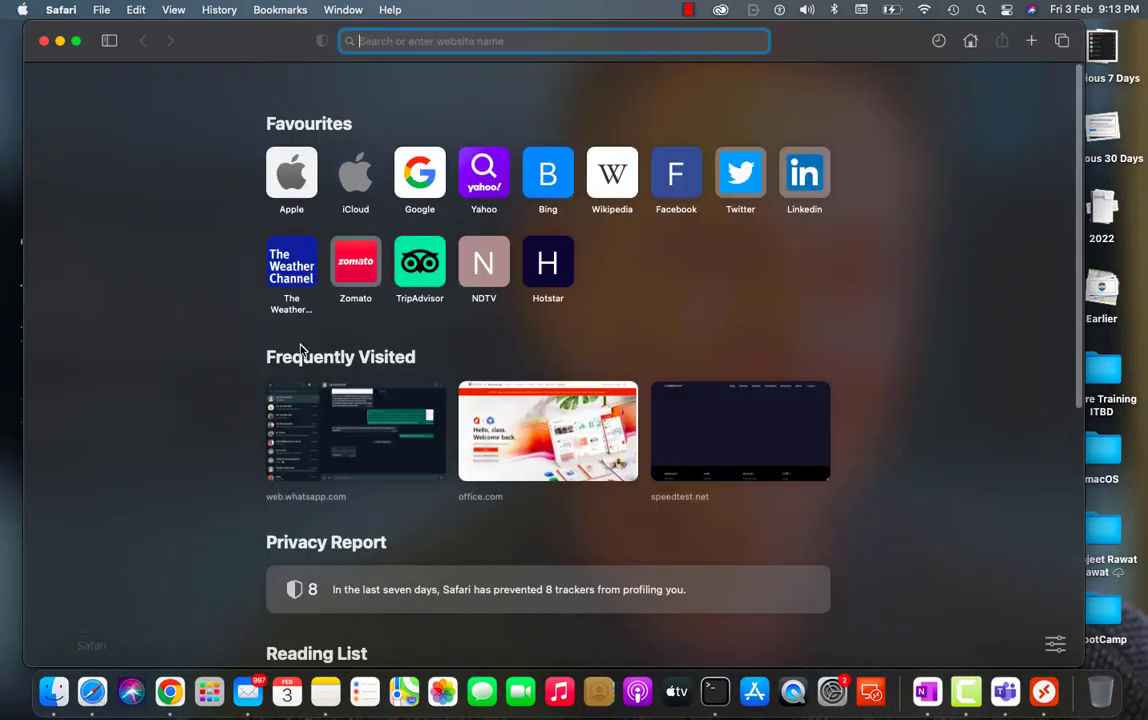
key("super+v")
key("Return")
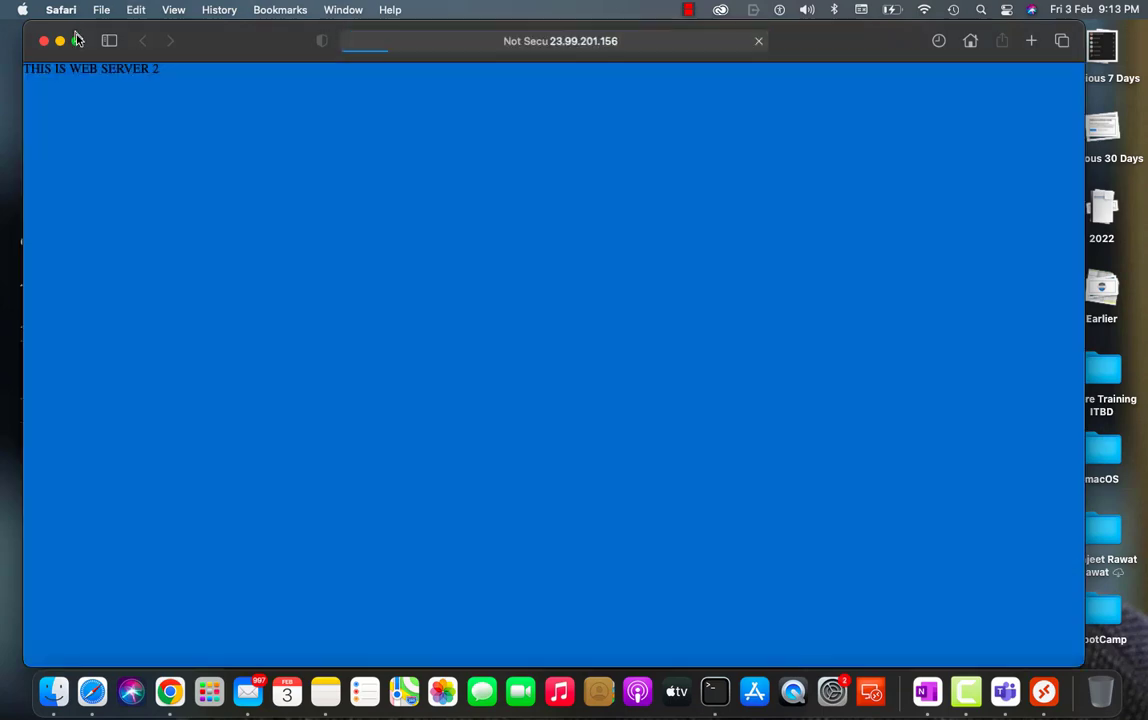
left_click(76, 40)
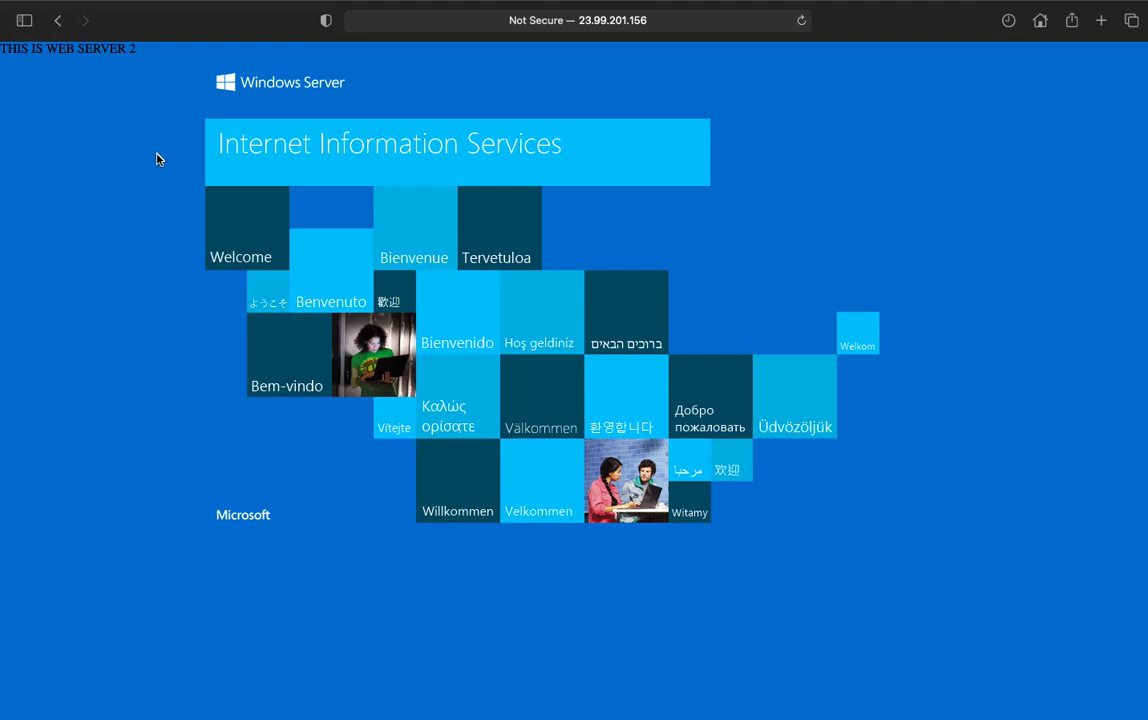
- Switch back to Chrome and review class-LB's frontend IP configuration and the web server page at 13.67.182.41
key("ctrl+Right")
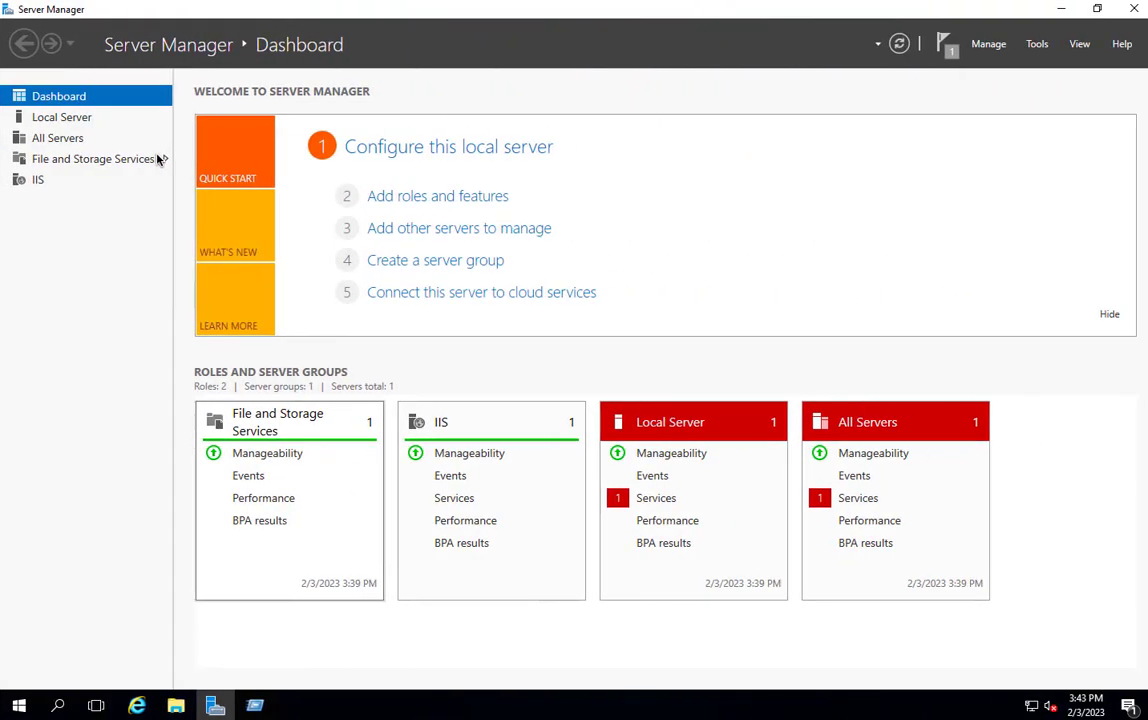
key("ctrl+Right")
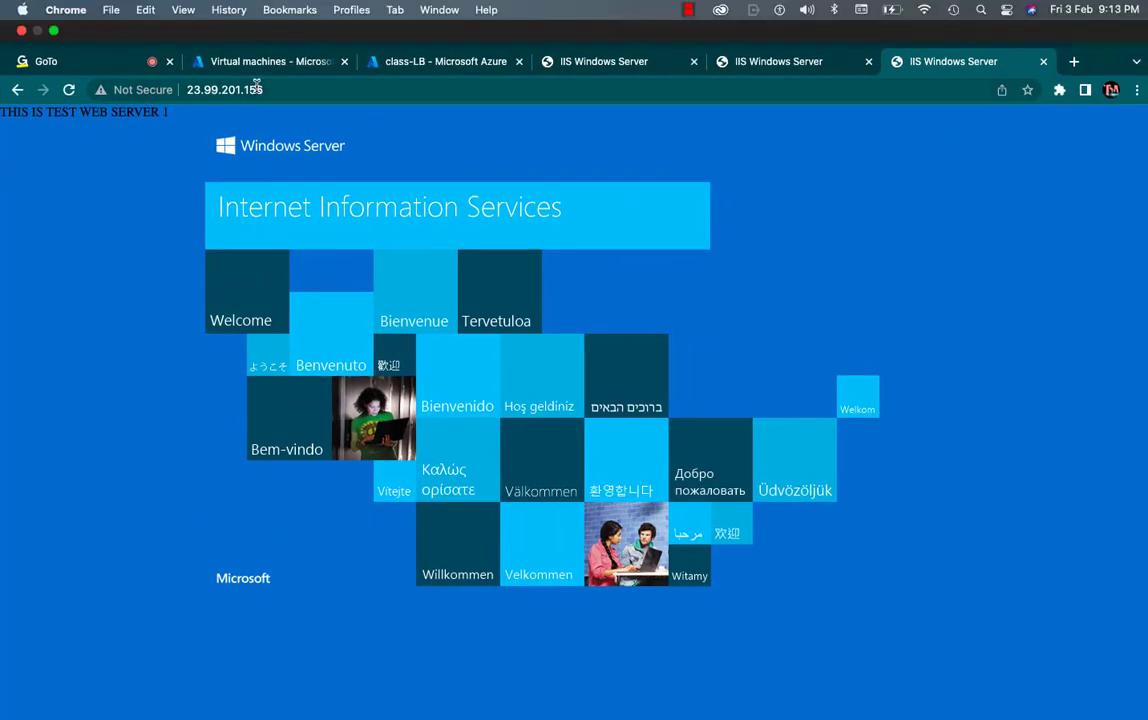
left_click(272, 66)
left_click(430, 62)
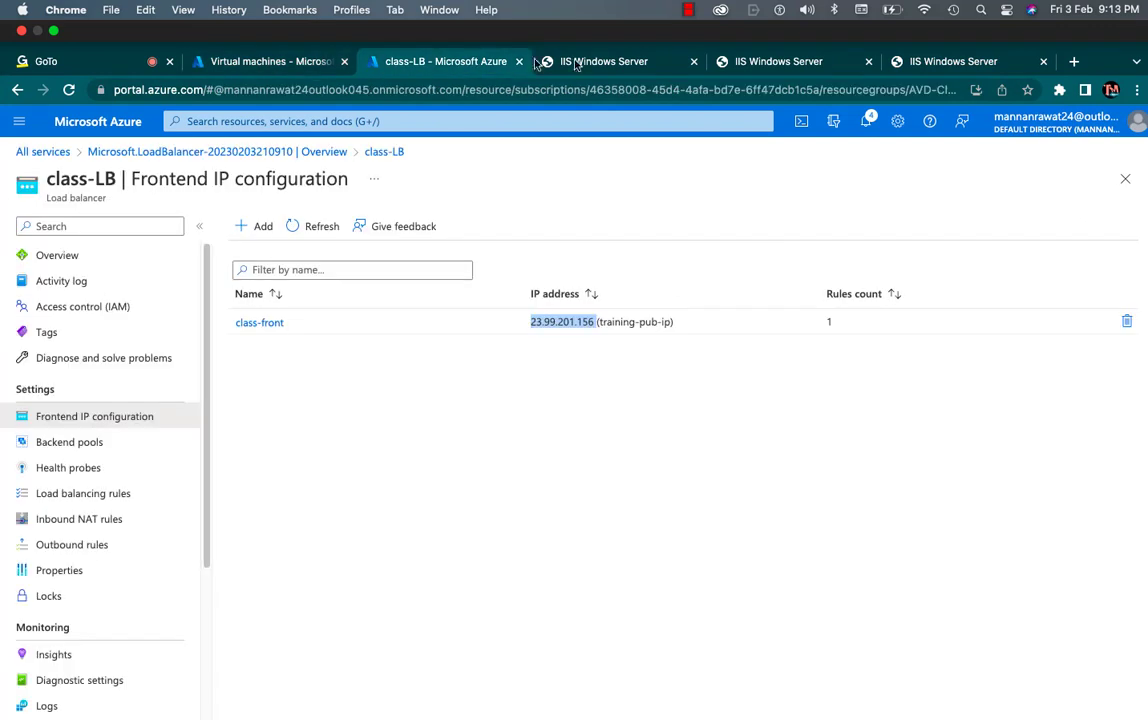
left_click(615, 62)
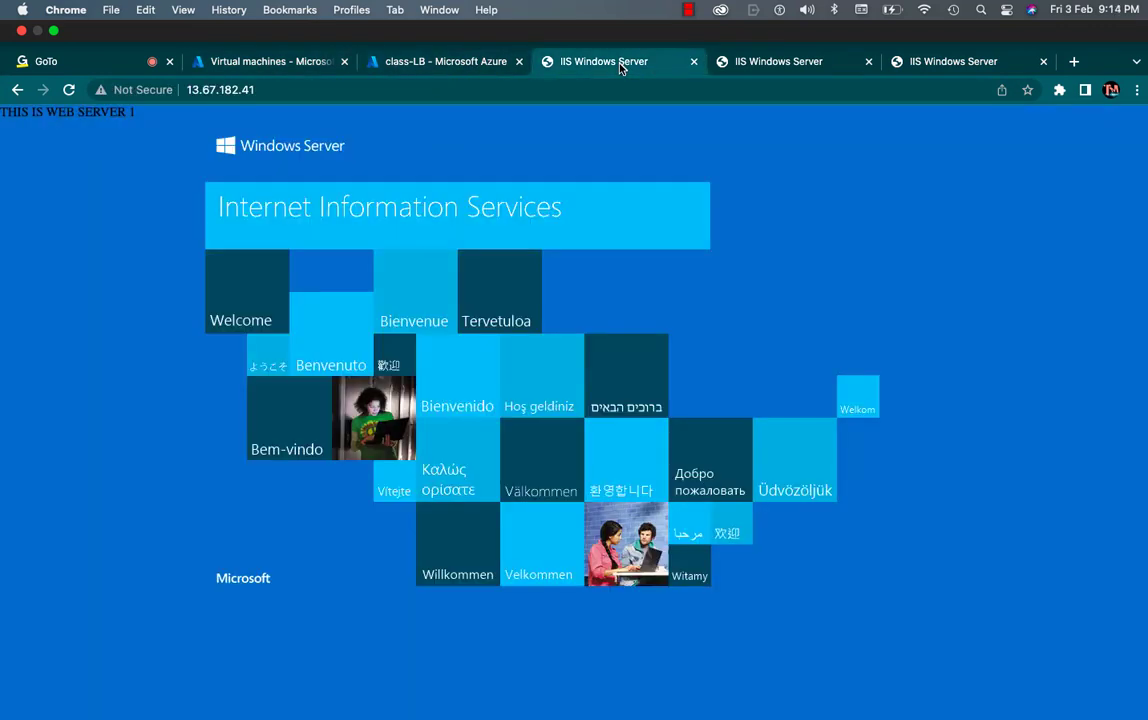